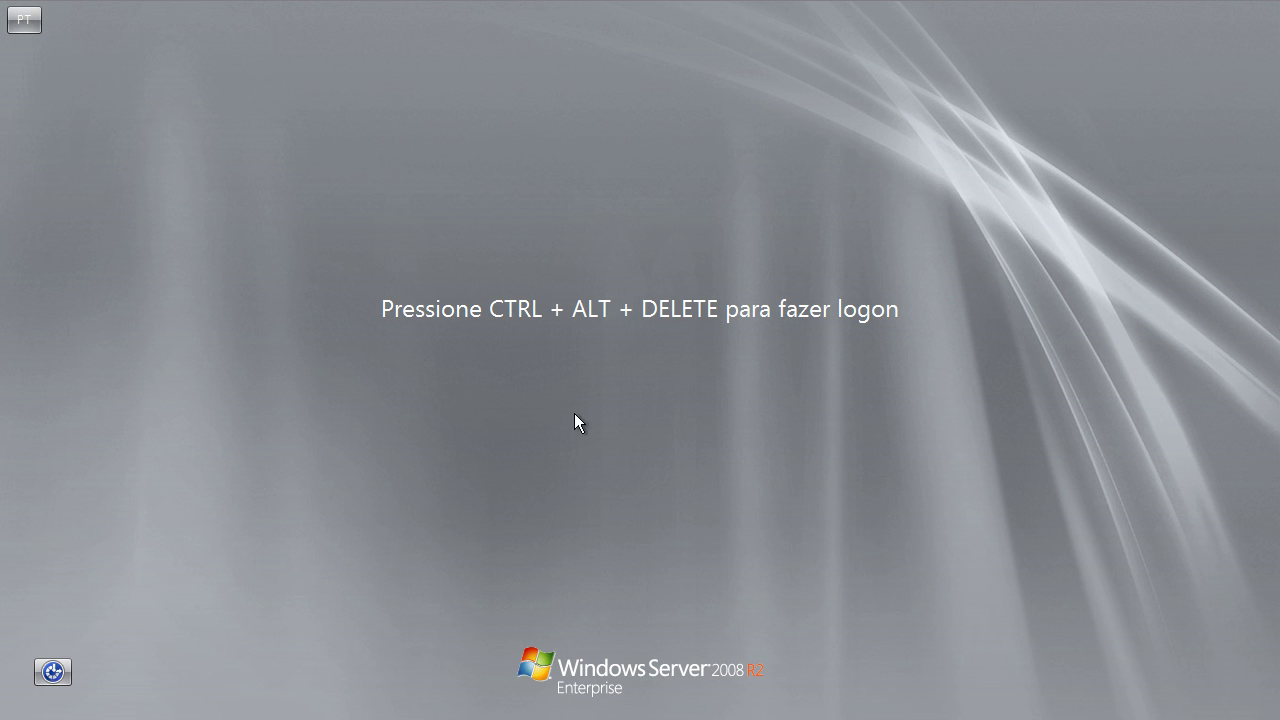
# Step: Send Ctrl+Alt+Del from the VM keyboard menu and sign in as Administrador with the account password
pyautogui.click(175, 0)
pyautogui.moveTo(229, 12)
pyautogui.click(363, 45)
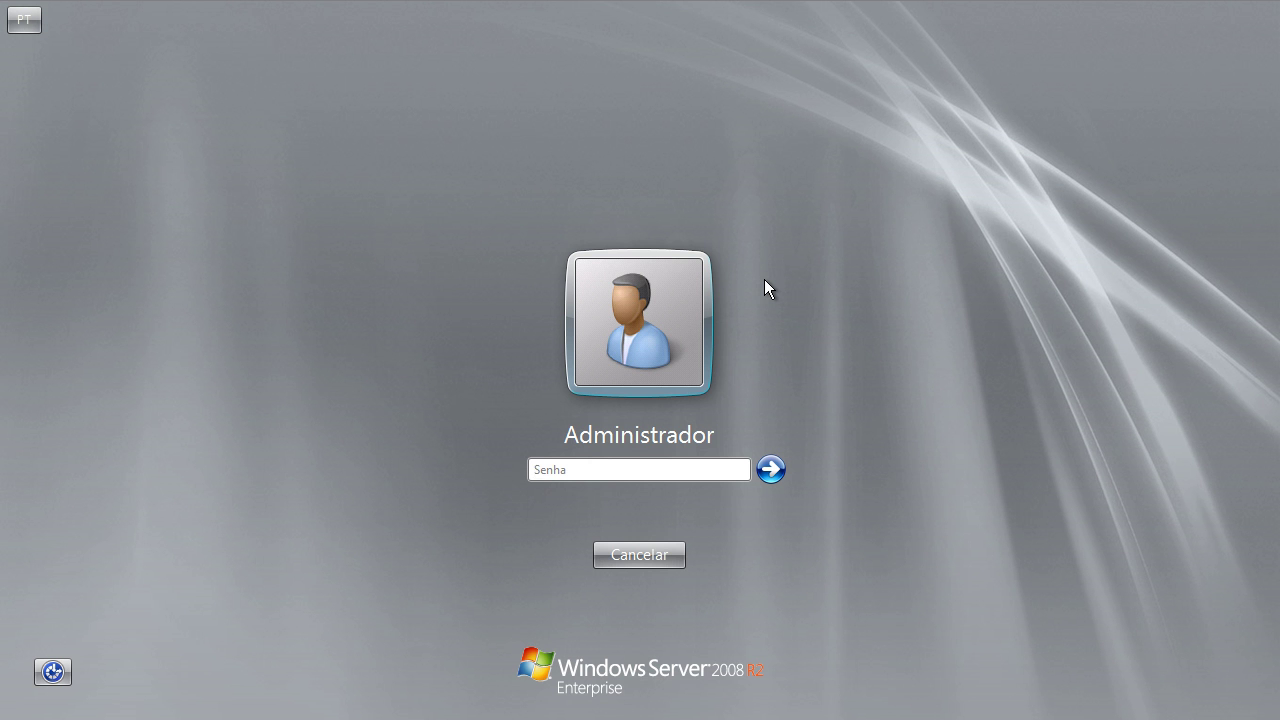
pyautogui.write('••••••••')
pyautogui.press('Return')
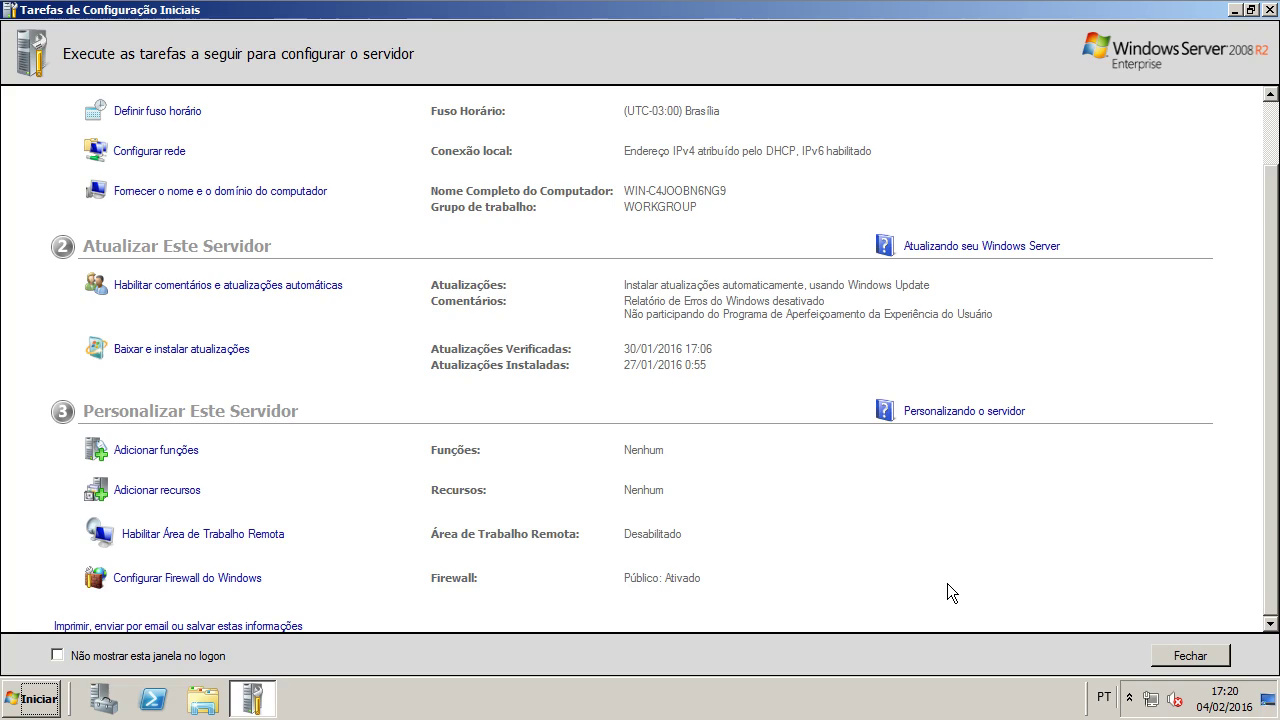
# Step: Close Initial Configuration Tasks, glance over Server Manager's summary, and minimize Server Manager
pyautogui.click(1186, 655)
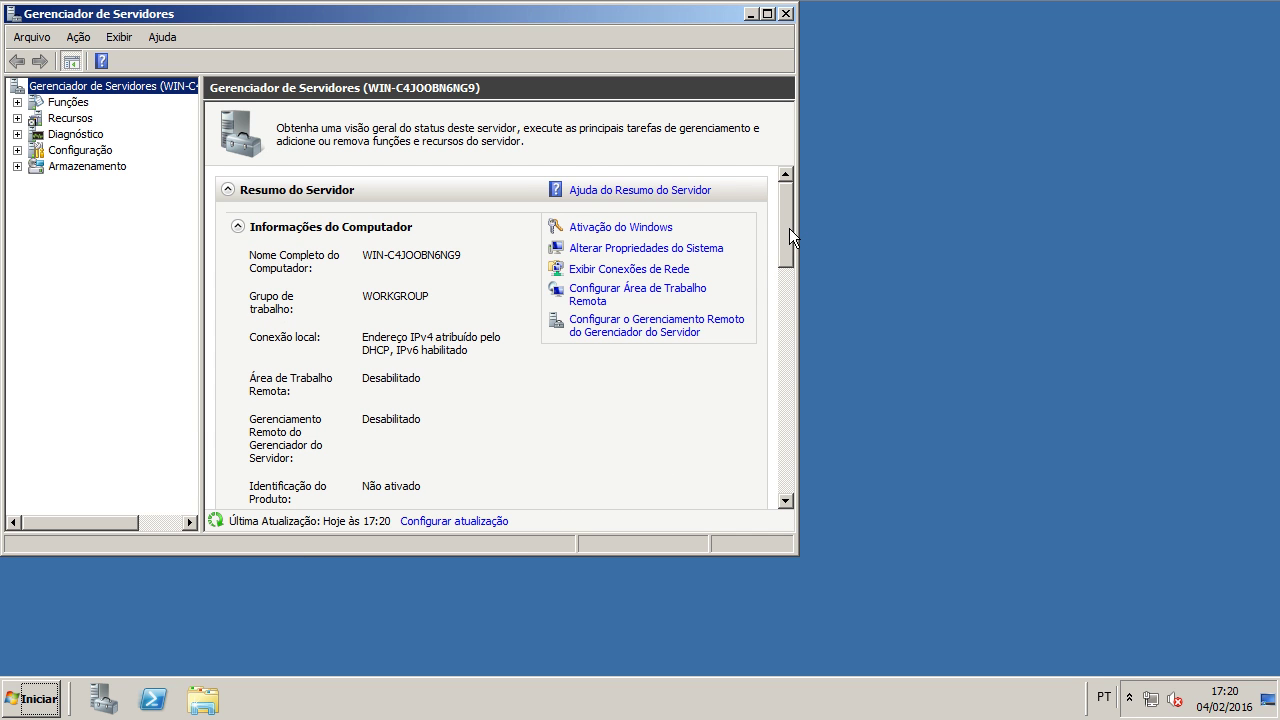
pyautogui.moveTo(788, 237); pyautogui.dragTo(796, 313)
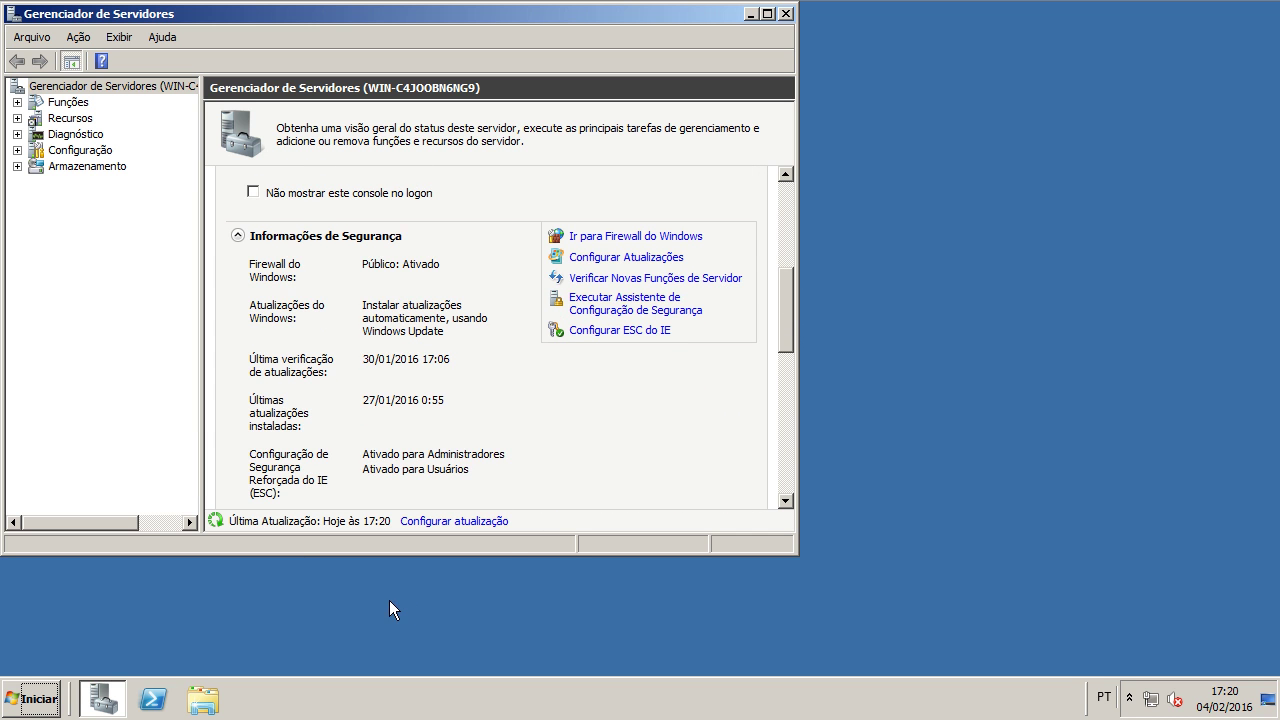
pyautogui.click(104, 700)
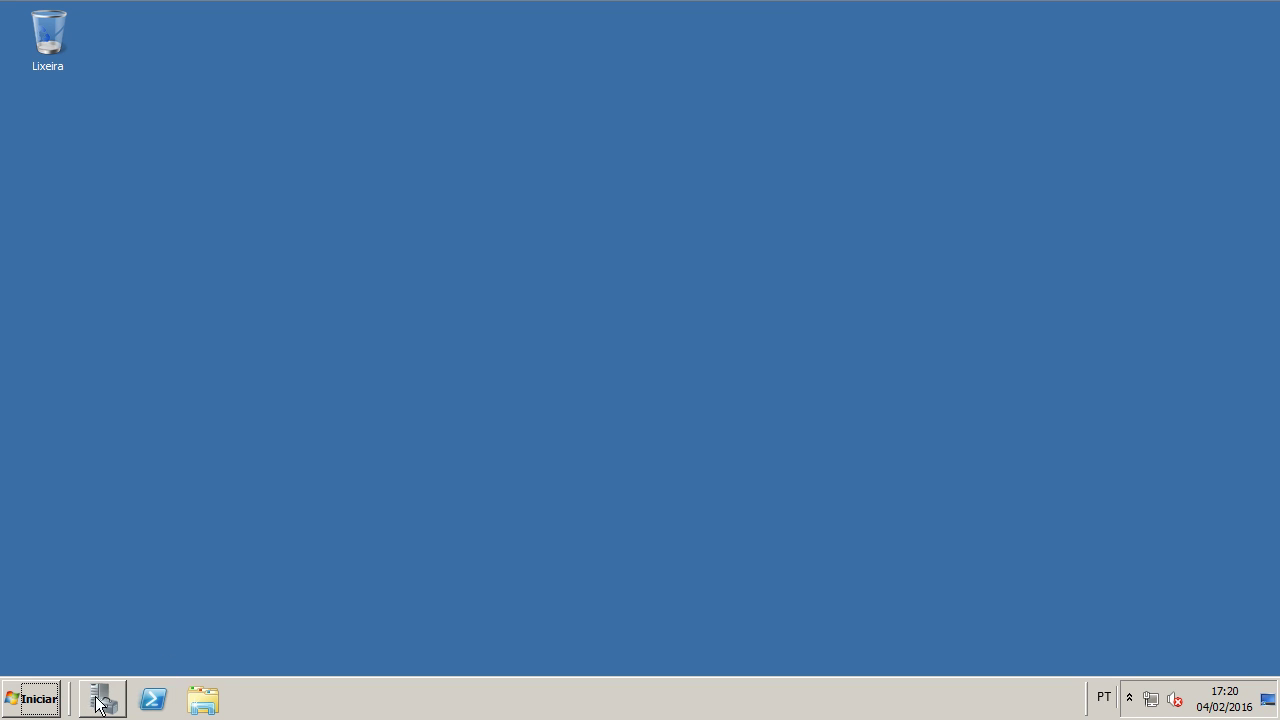
pyautogui.moveTo(109, 700)
# Step: Launch Gerenciador de Servidores from Ferramentas Administrativas and maximize it
pyautogui.click(38, 698)
pyautogui.click(92, 625)
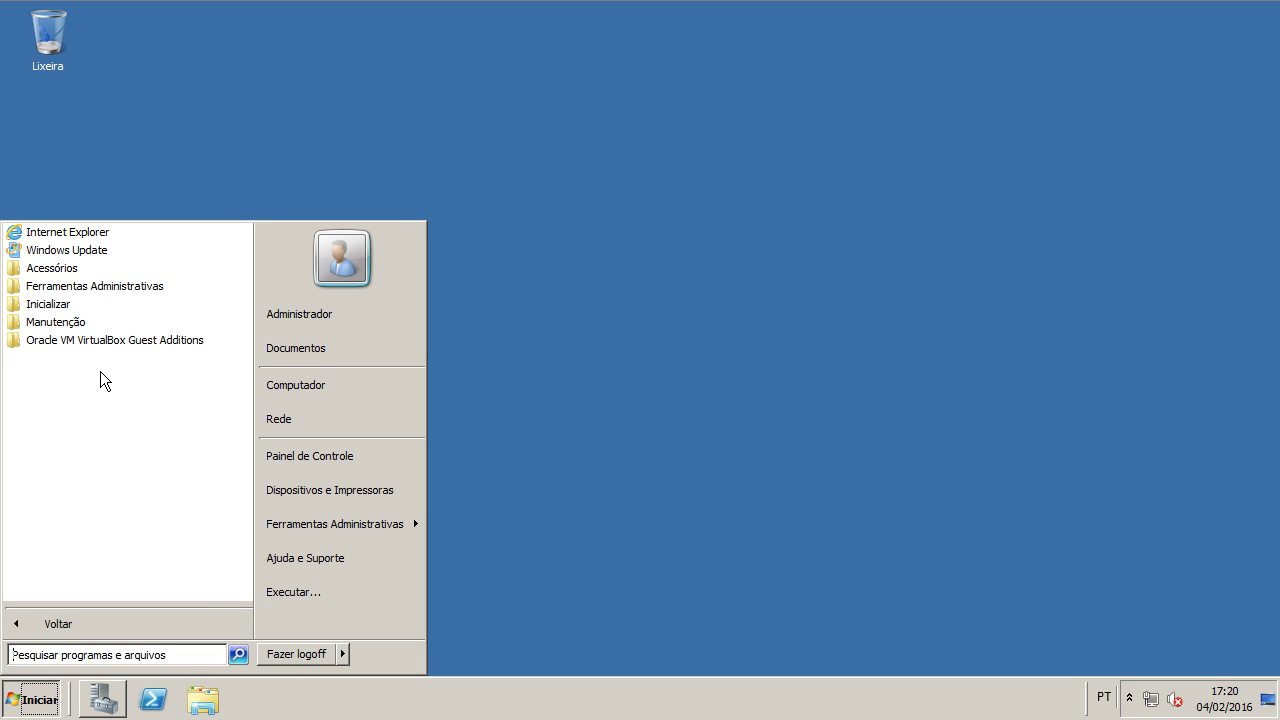
pyautogui.click(100, 287)
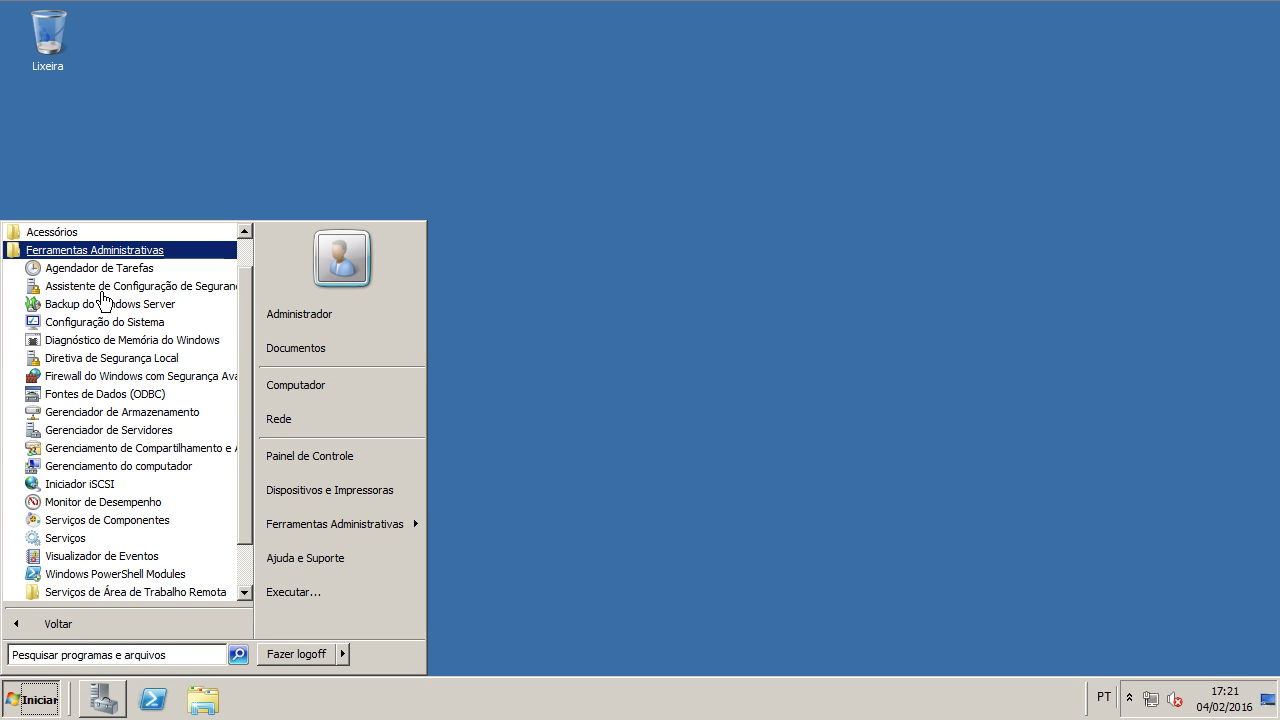
pyautogui.click(112, 437)
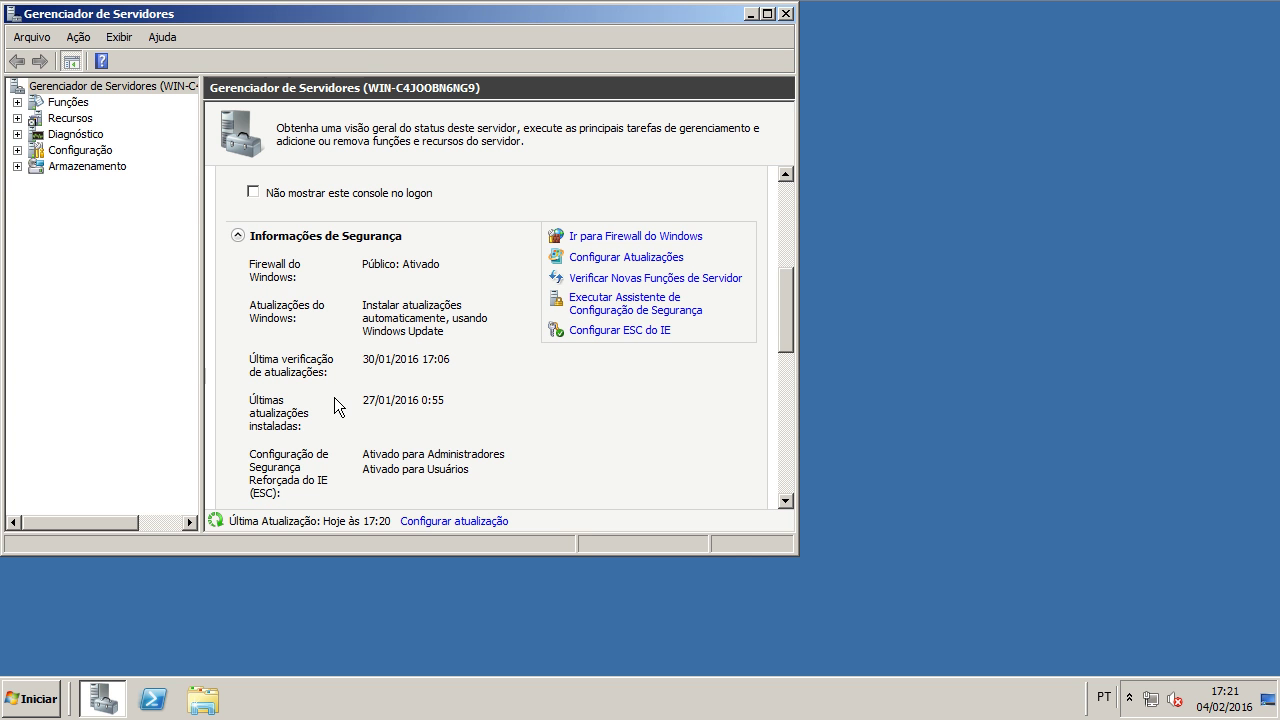
pyautogui.click(767, 14)
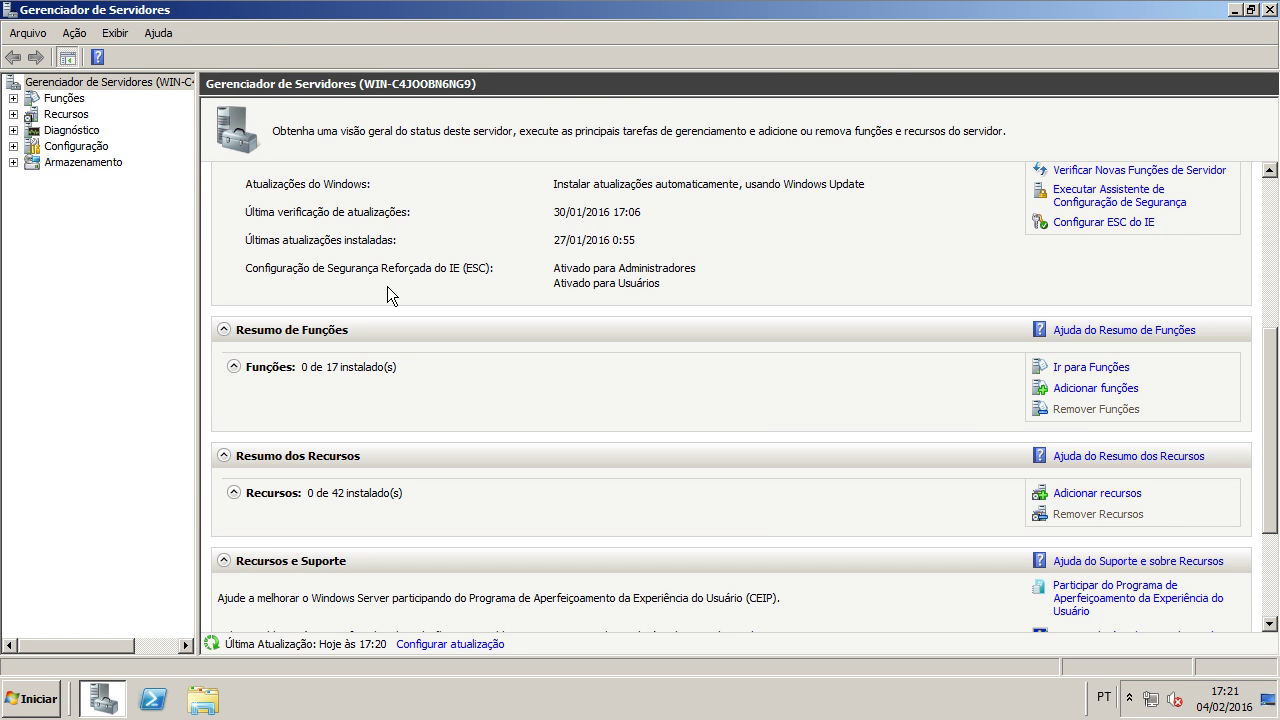
# Step: Start Adicionar funções from the Funções node and skip the Before You Begin page
pyautogui.click(64, 98)
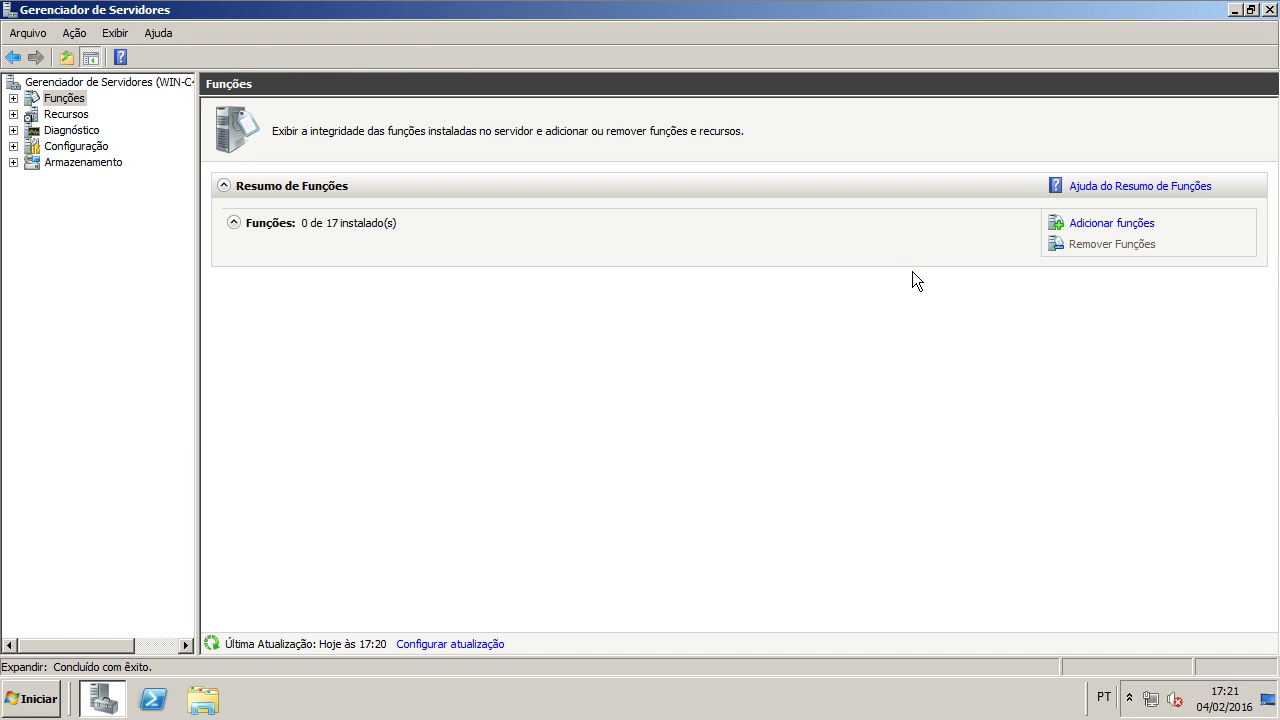
pyautogui.click(1112, 224)
pyautogui.click(792, 597)
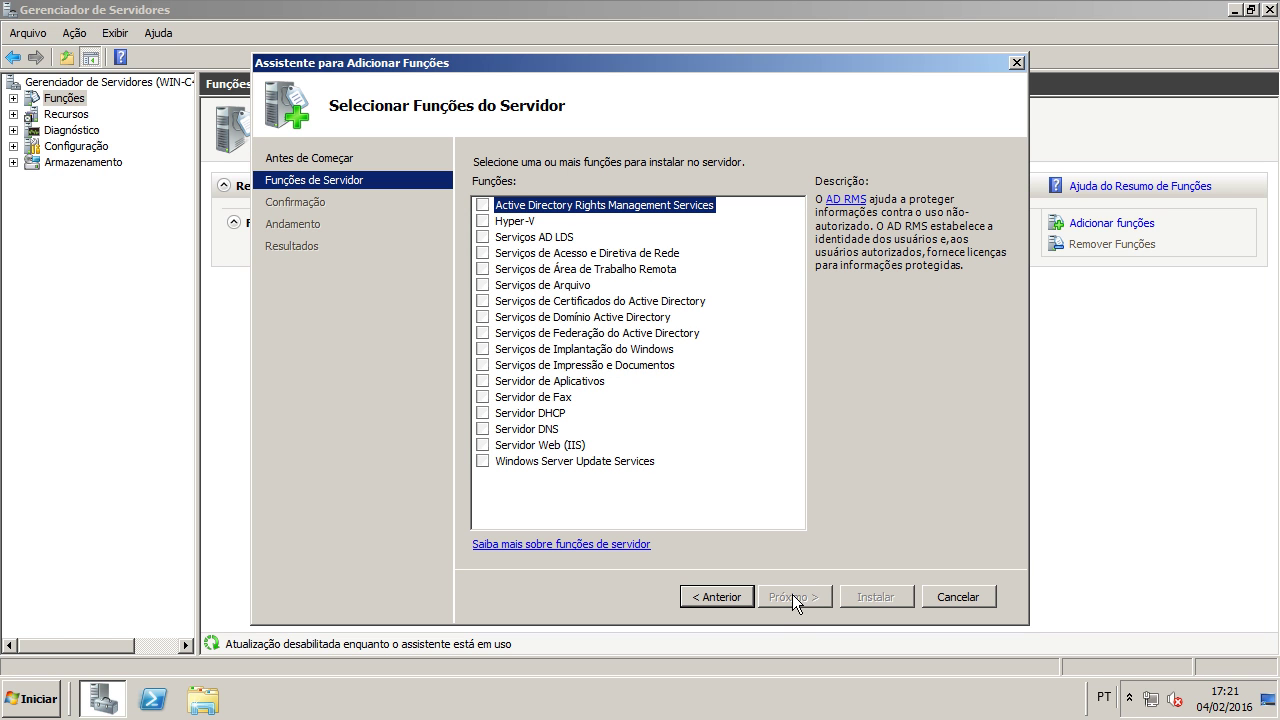
# Step: Check Serviços de Área de Trabalho Remota and advance to Selecionar Serviços de Função
pyautogui.click(486, 268)
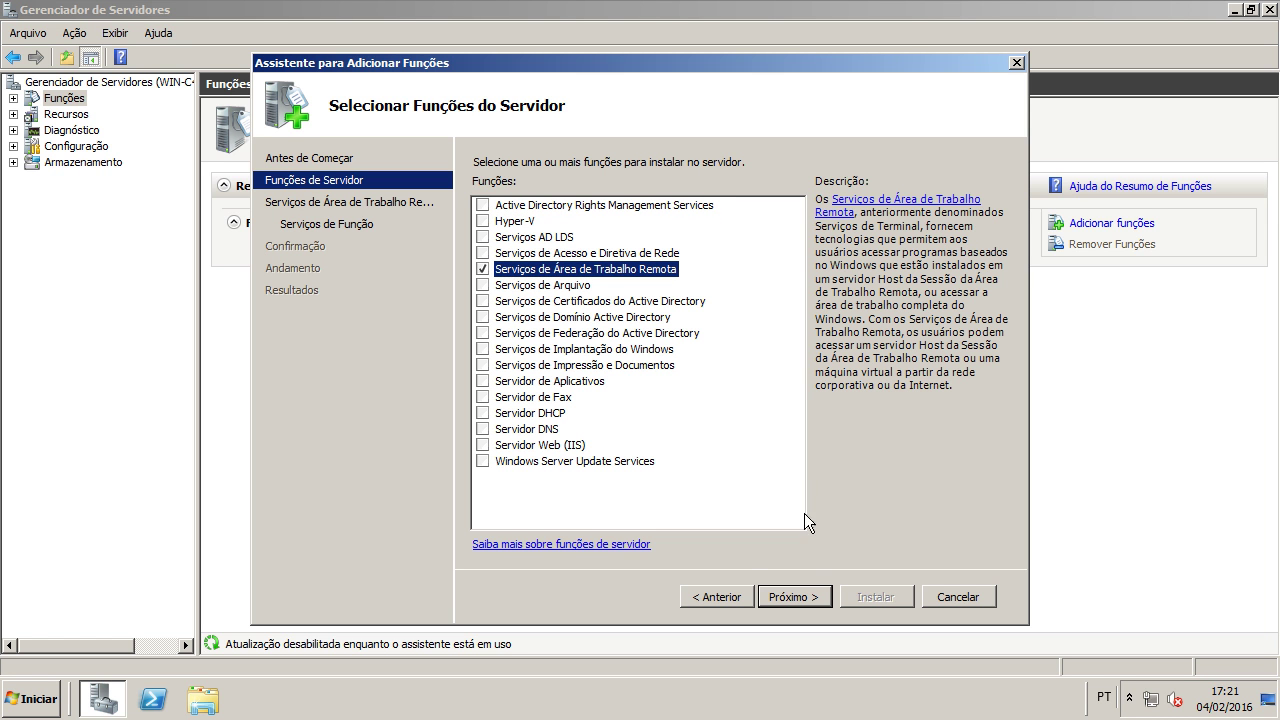
pyautogui.click(796, 594)
pyautogui.click(796, 594)
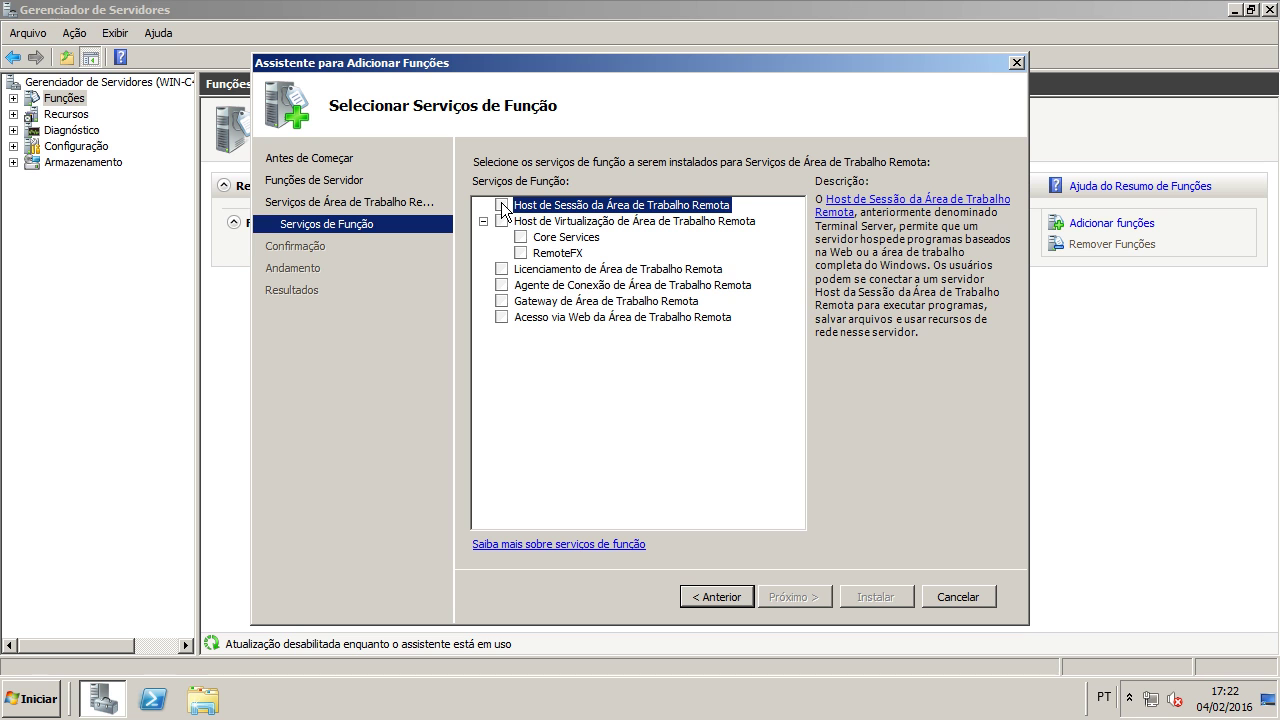
# Step: Check Host de Sessão and Licenciamento, then try Agente de Conexão, which needs a domain
pyautogui.click(503, 207)
pyautogui.click(540, 222)
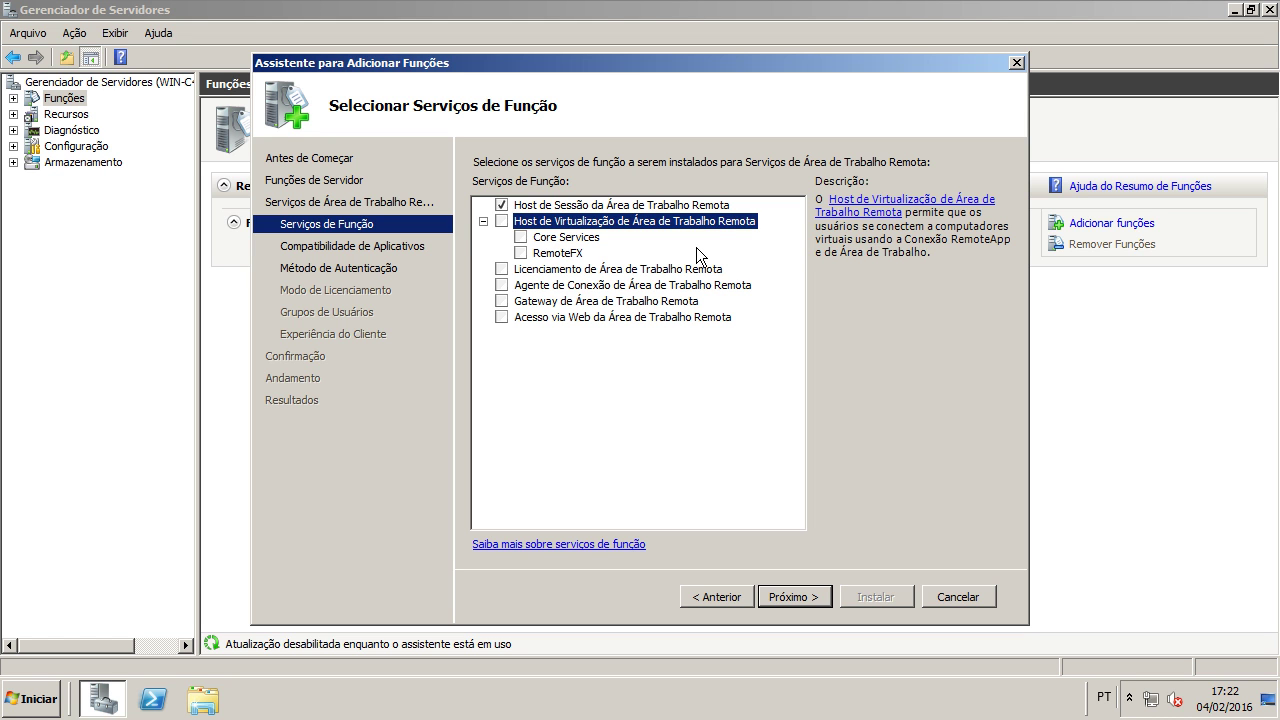
pyautogui.click(486, 223)
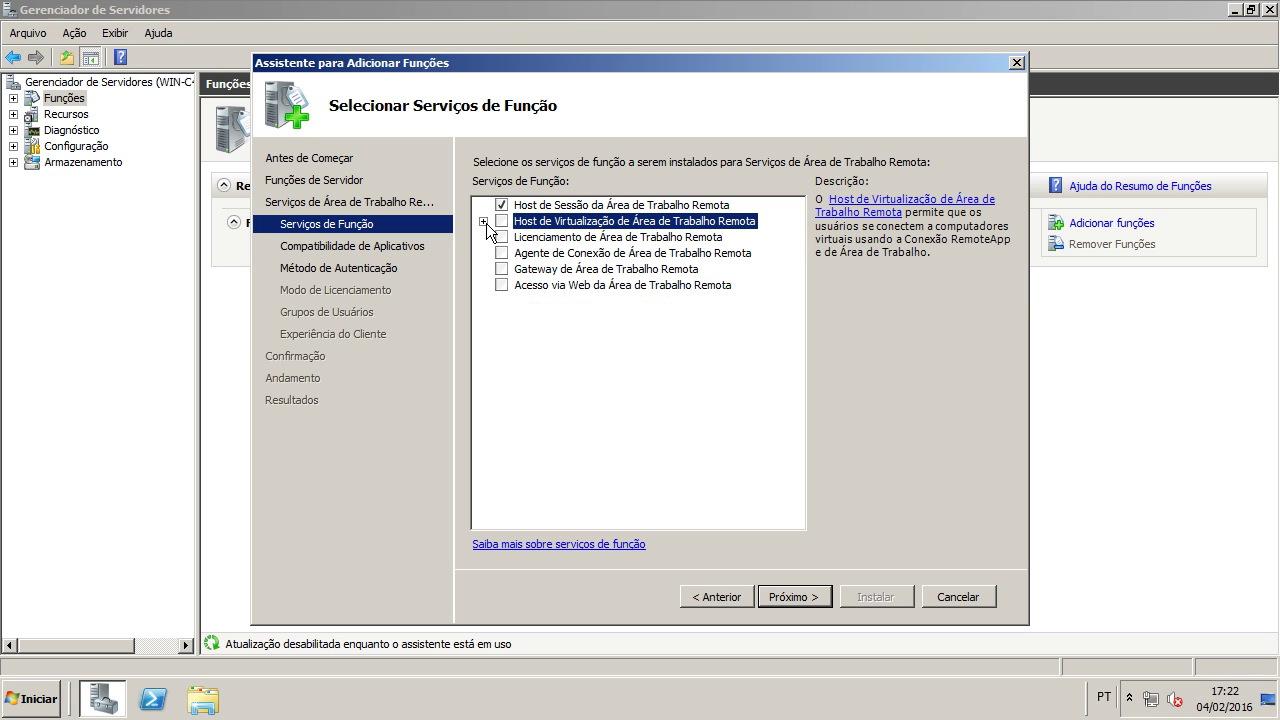
pyautogui.click(580, 238)
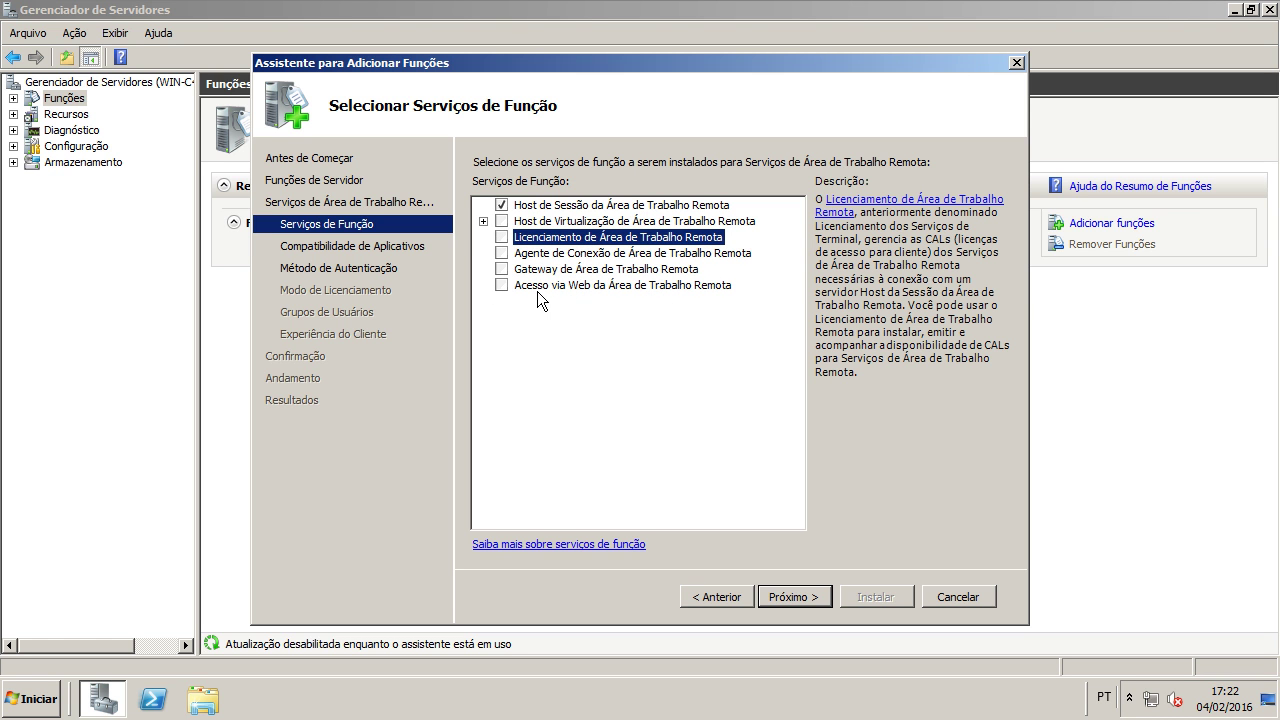
pyautogui.click(502, 237)
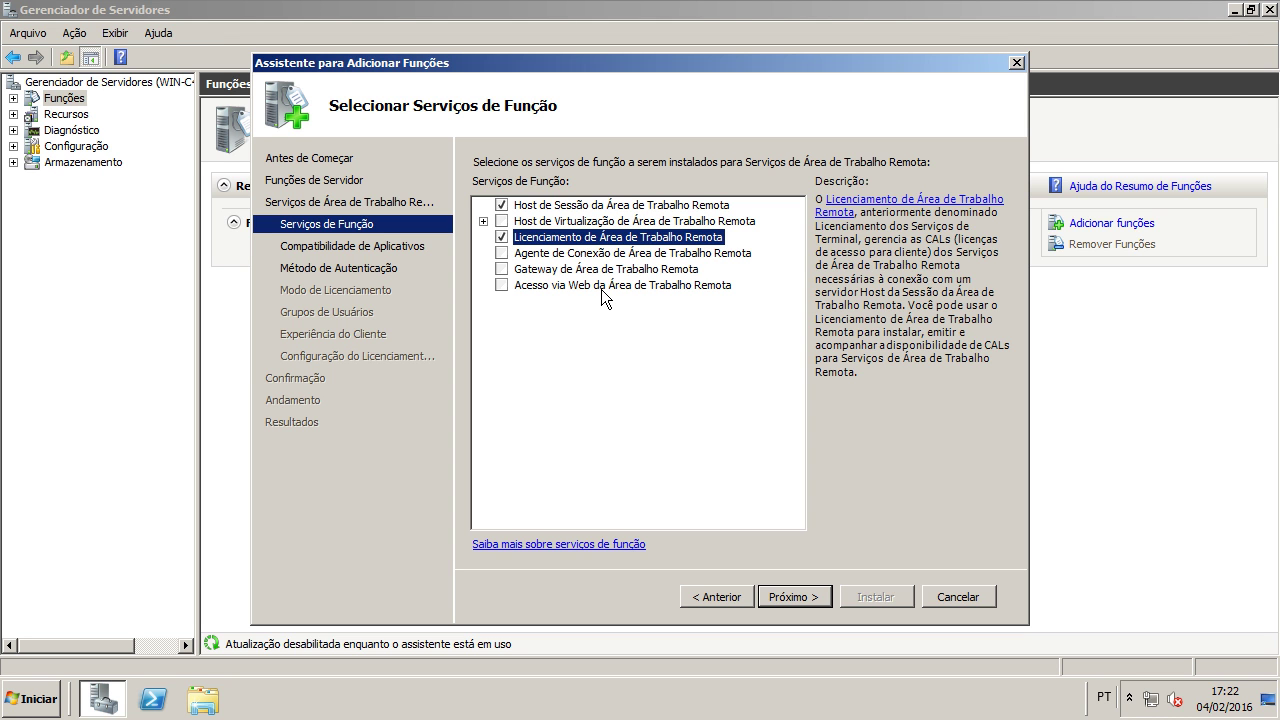
pyautogui.click(504, 253)
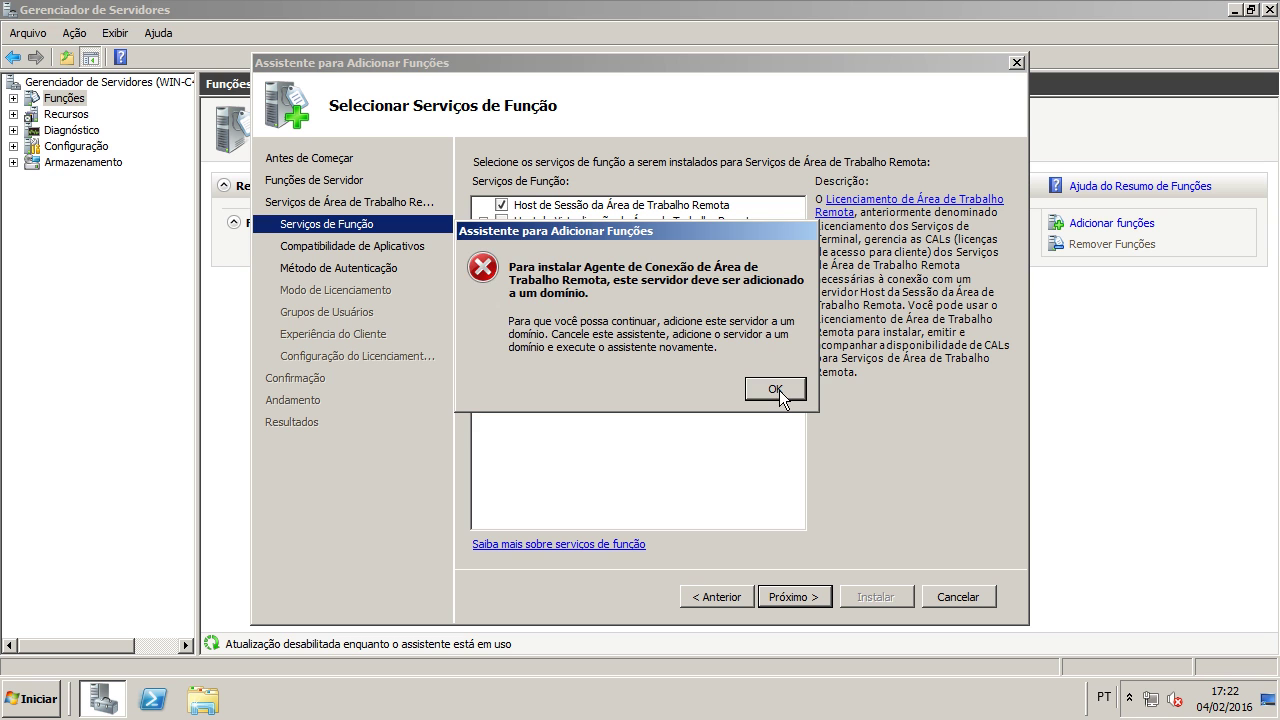
# Step: Dismiss the domain error, review the Gateway and Web Access descriptions, and continue
pyautogui.click(776, 389)
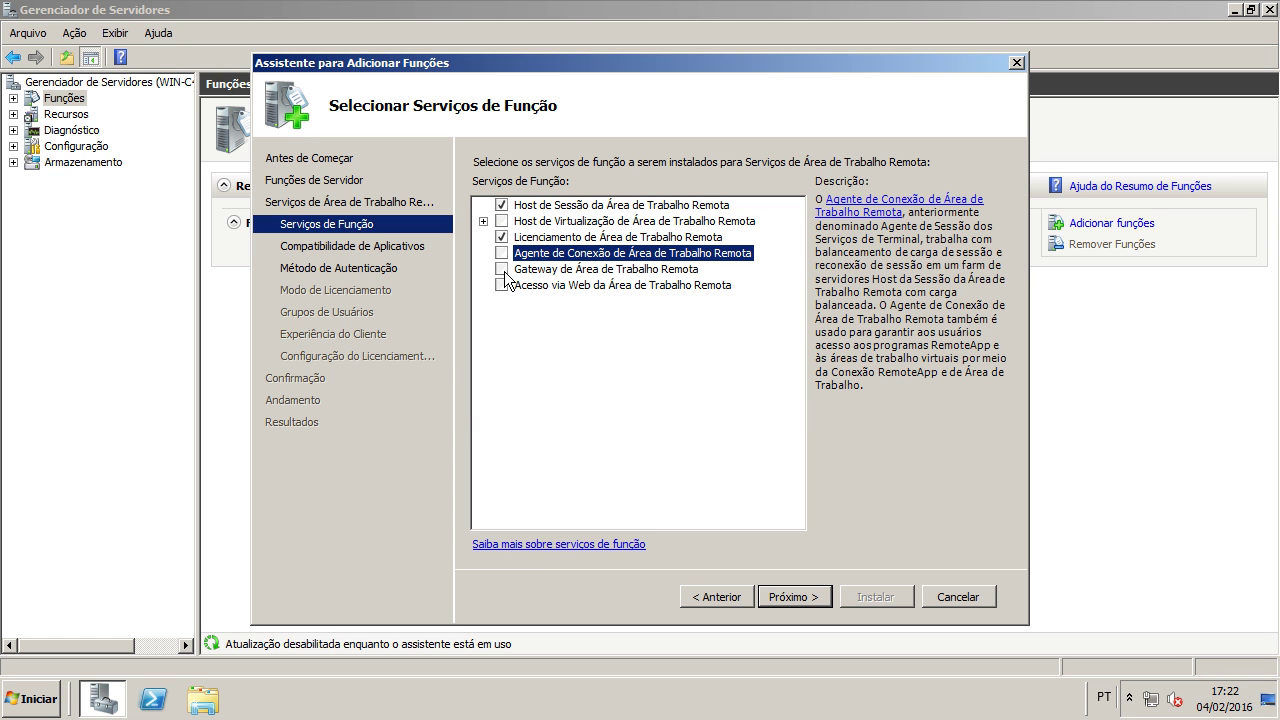
pyautogui.click(536, 272)
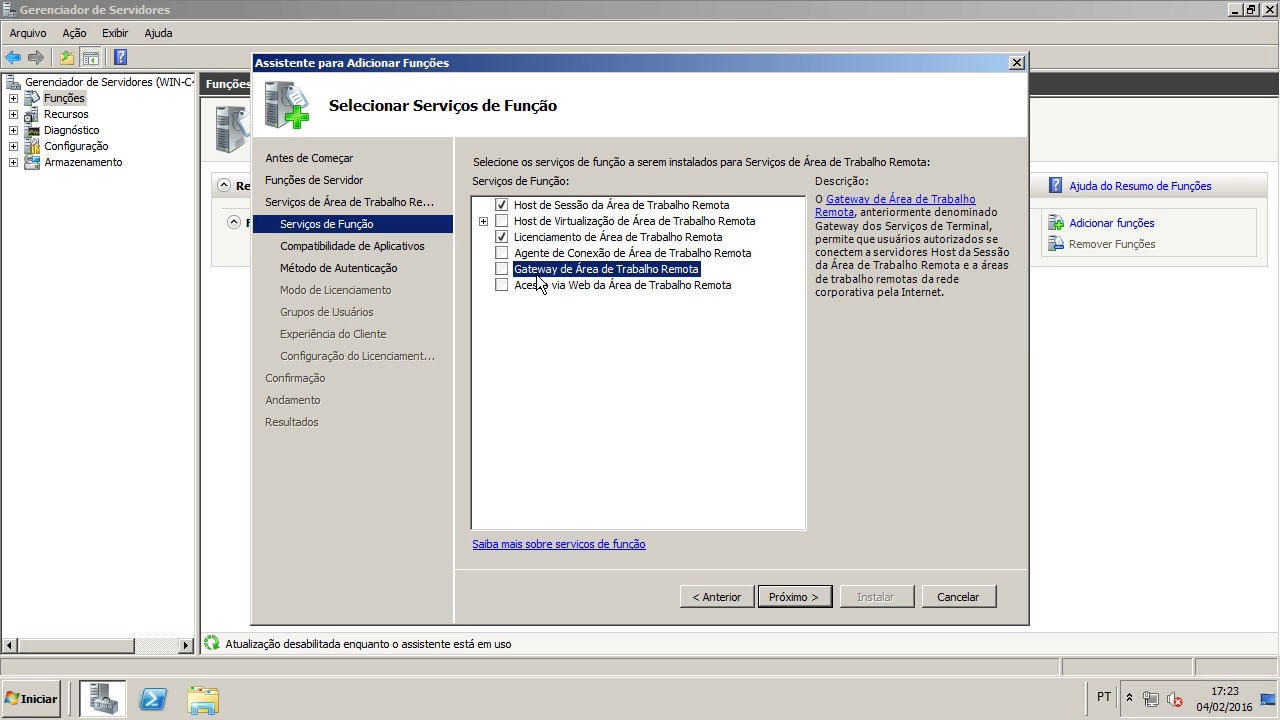
pyautogui.click(535, 285)
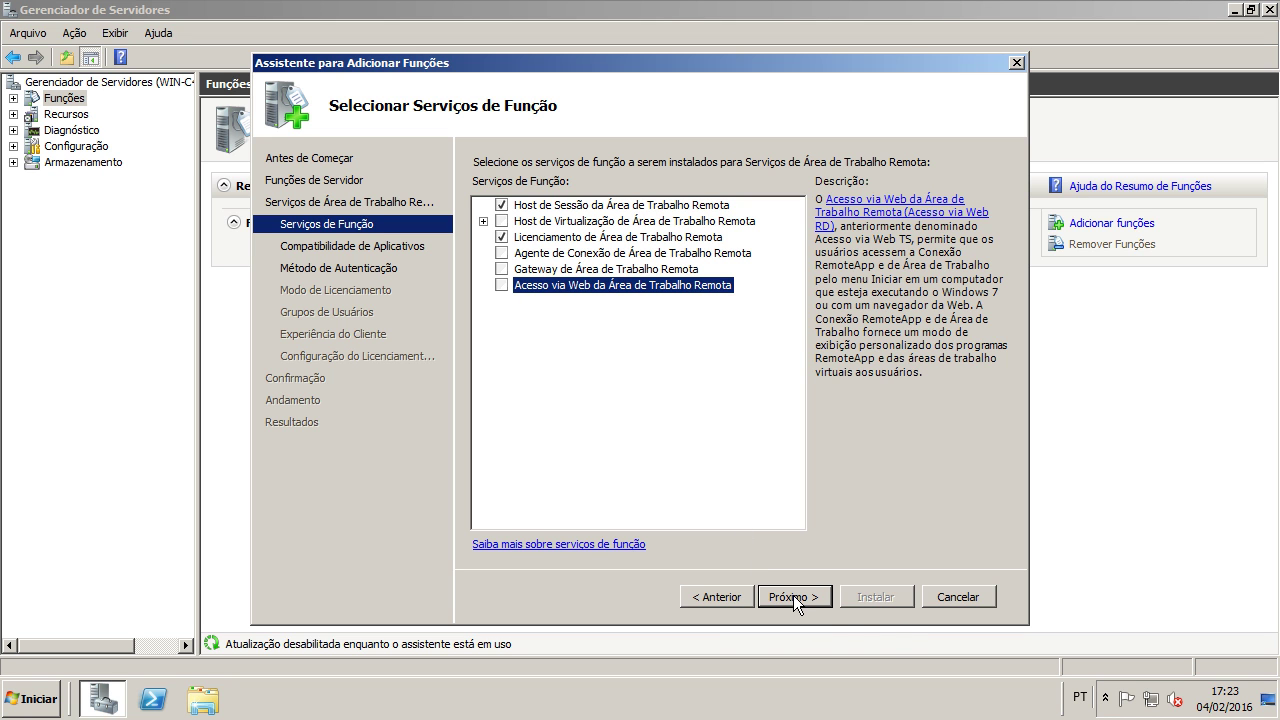
pyautogui.click(618, 237)
pyautogui.click(605, 207)
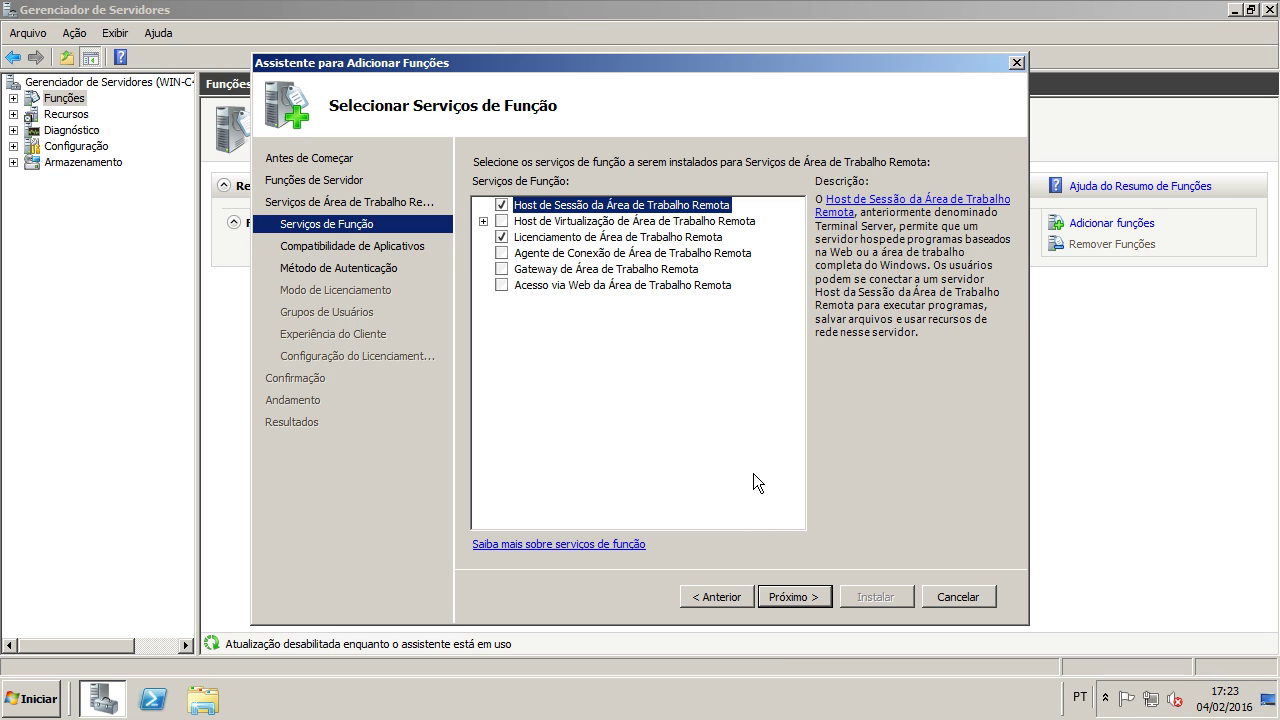
pyautogui.click(777, 603)
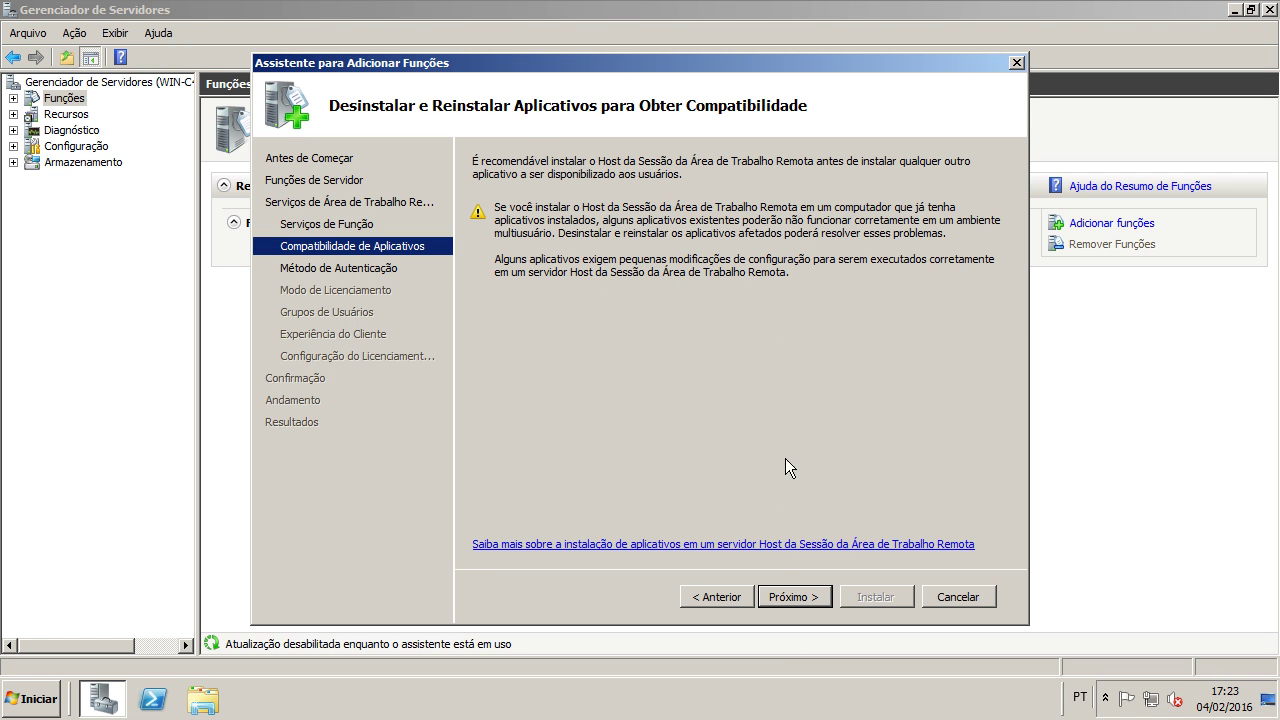
# Step: Continue past the Application Compatibility warning to the Authentication Method page
pyautogui.click(786, 596)
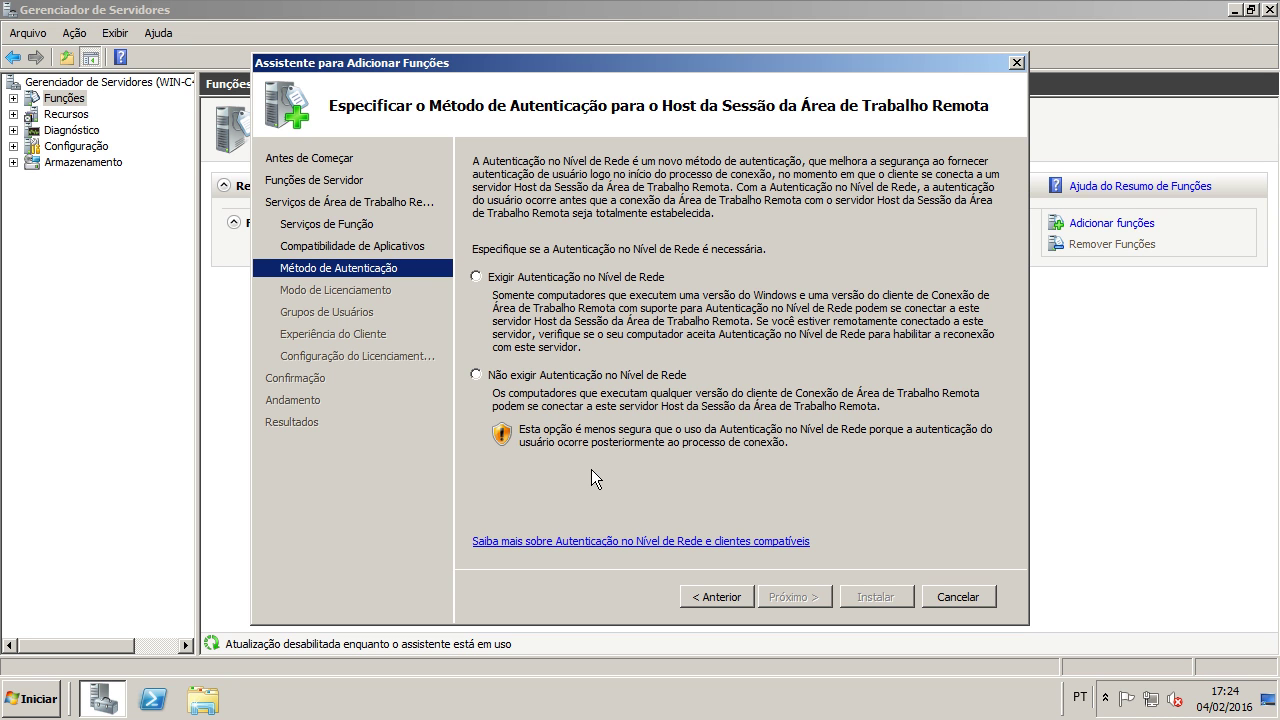
# Step: Choose 'Não exigir Autenticação no Nível de Rede' for the Session Host
pyautogui.click(543, 282)
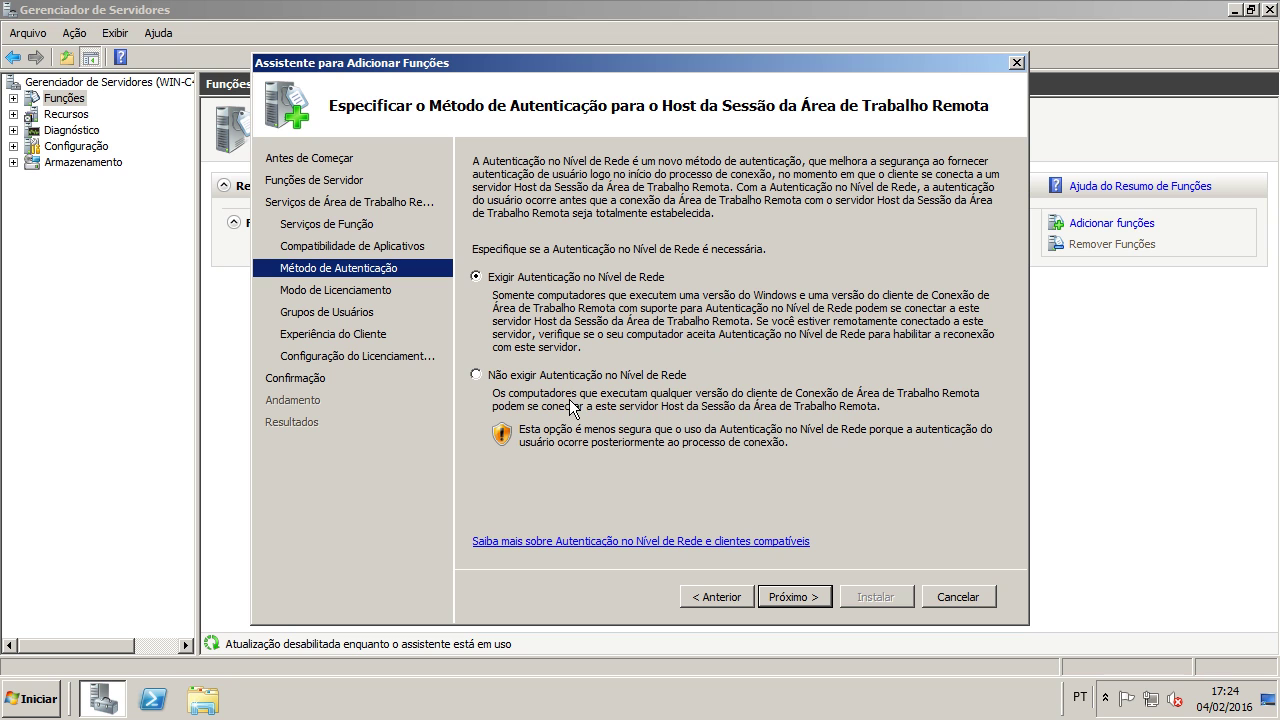
pyautogui.click(573, 380)
# Step: Set the licensing mode to Por Dispositivo and continue to the User Groups page
pyautogui.click(812, 597)
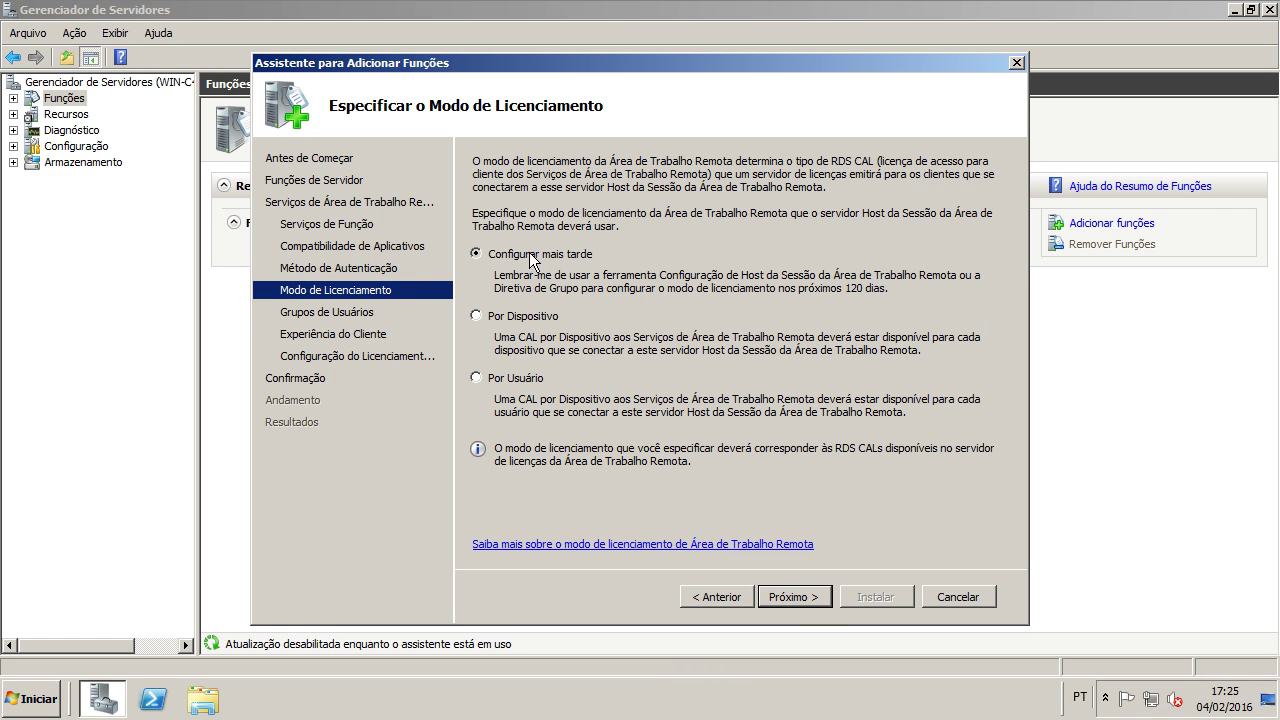
pyautogui.click(544, 317)
pyautogui.click(533, 380)
pyautogui.click(530, 264)
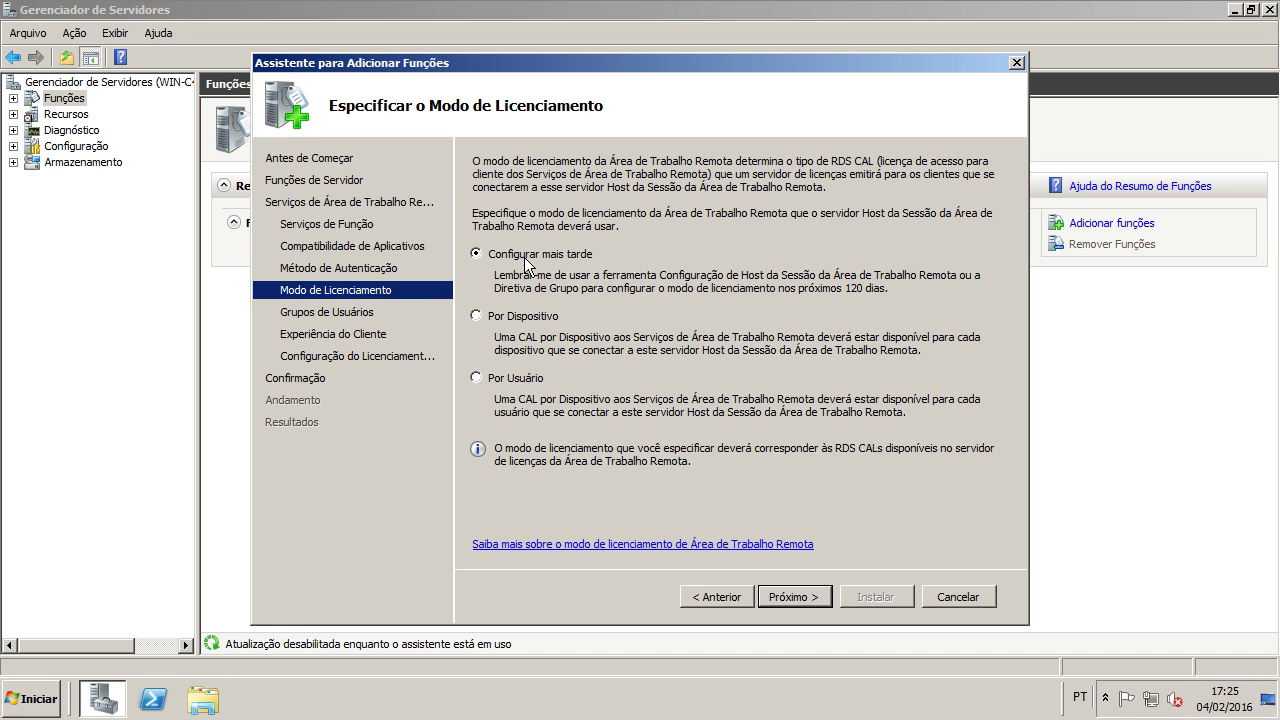
pyautogui.click(516, 317)
pyautogui.click(808, 600)
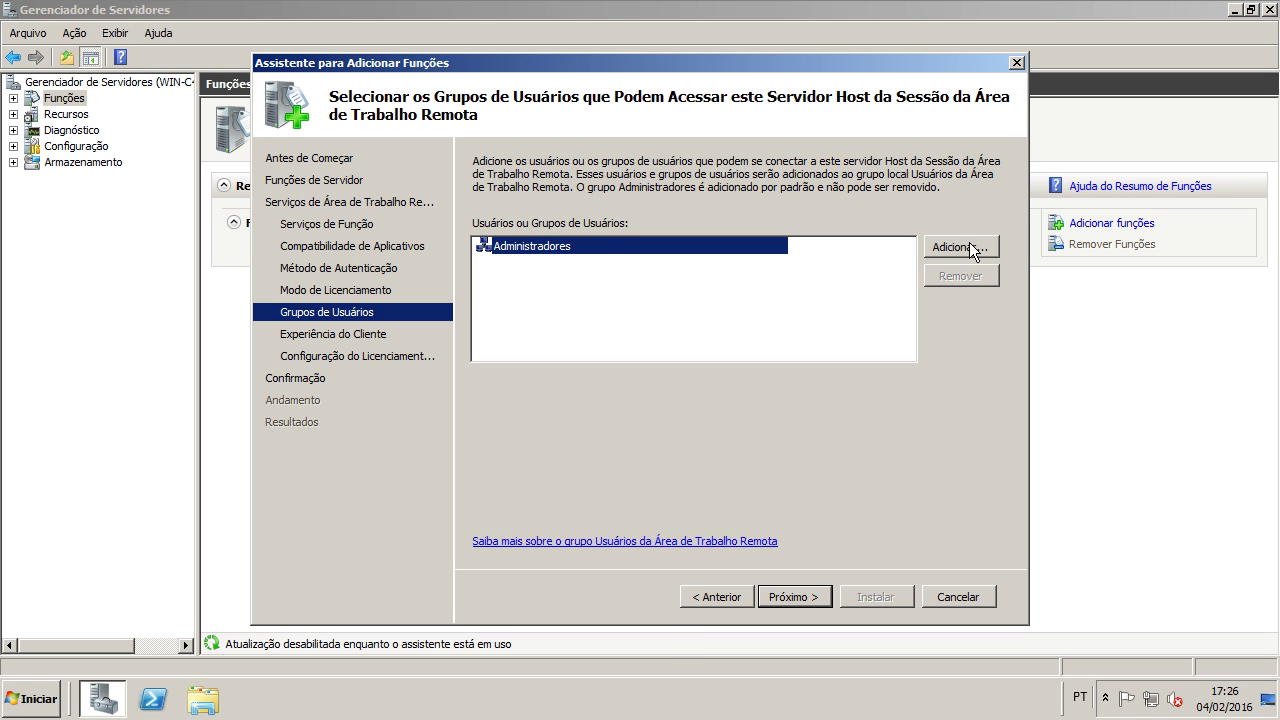
# Step: Browse all local users and groups via Advanced search, then cancel without adding anyone
pyautogui.click(939, 250)
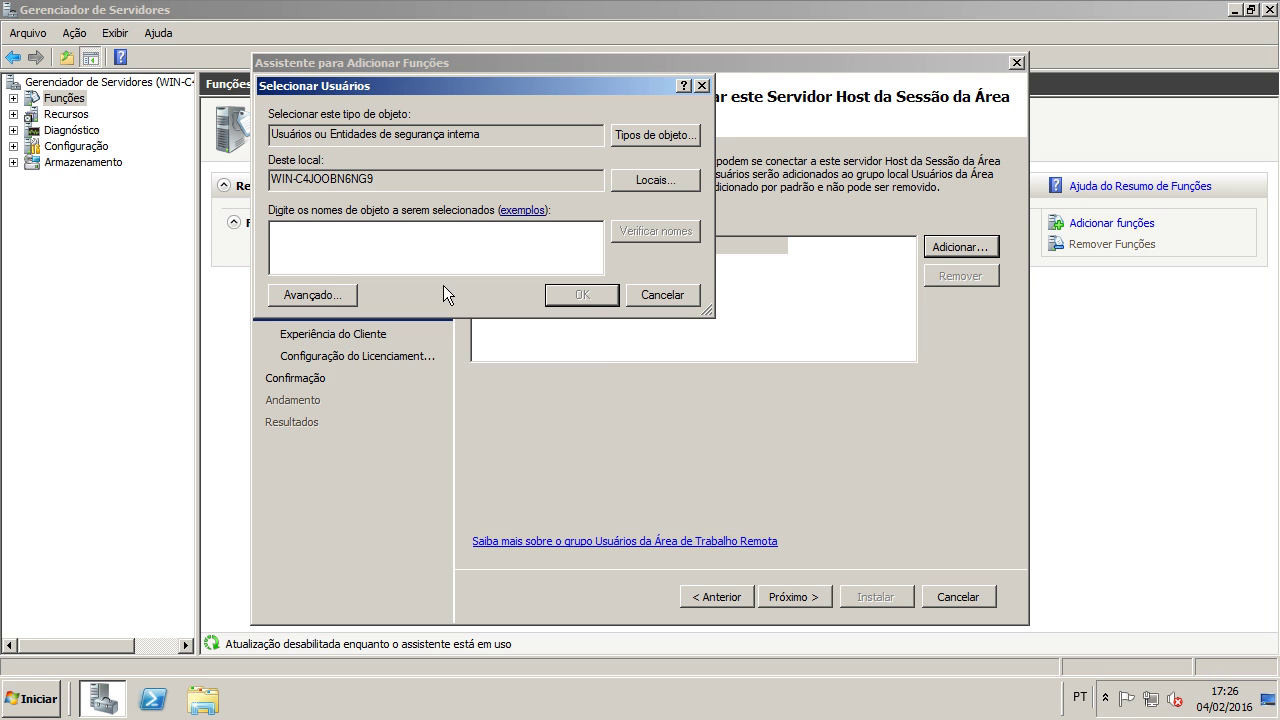
pyautogui.click(340, 294)
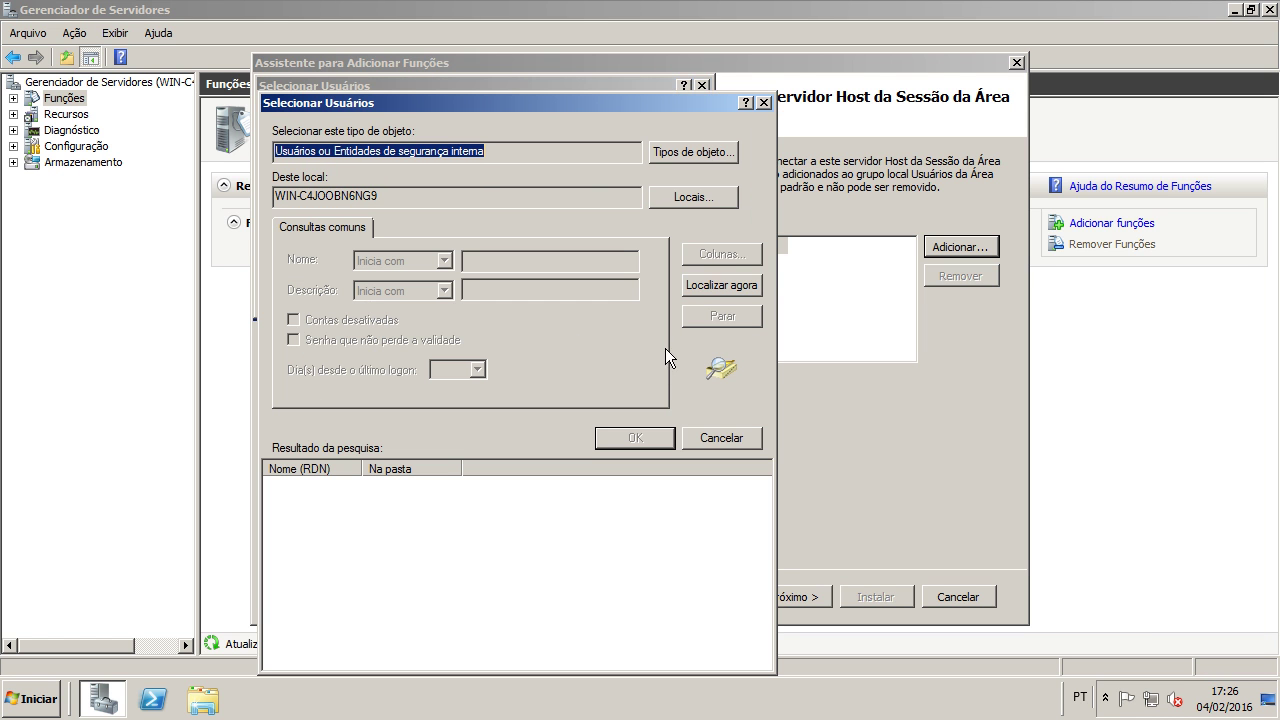
pyautogui.click(711, 286)
pyautogui.scroll(-1, 318, 510)
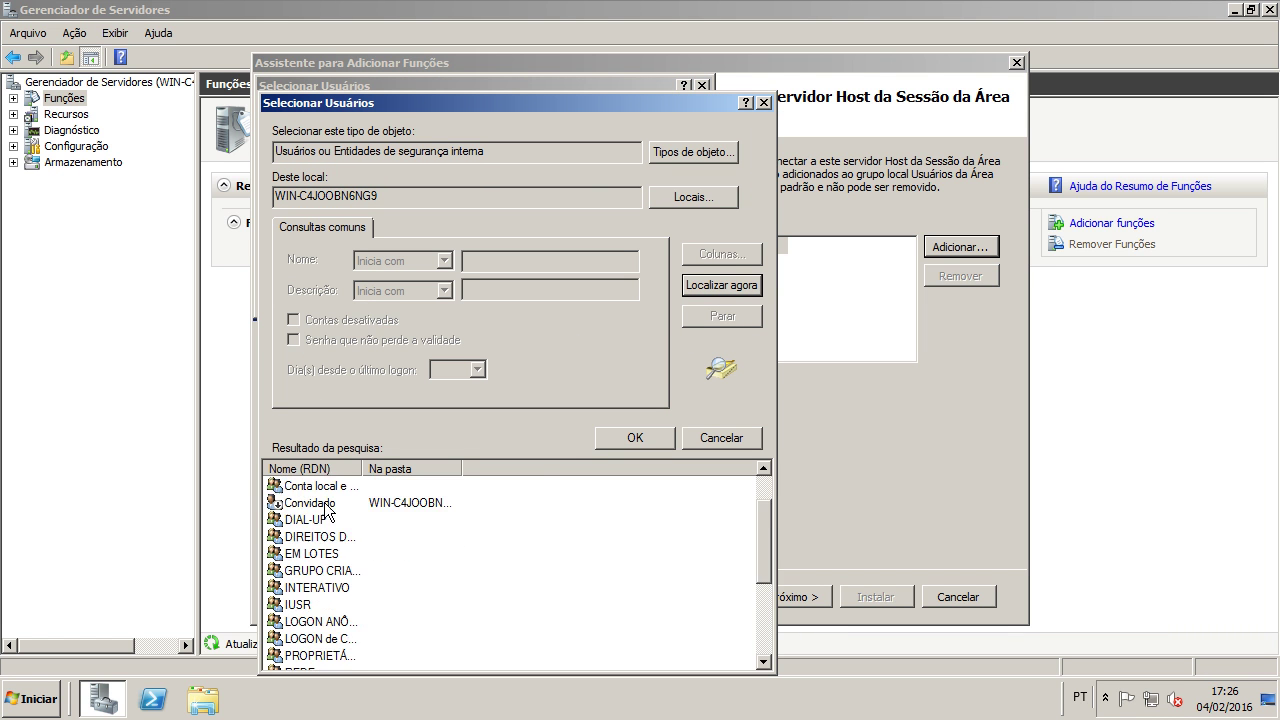
pyautogui.scroll(-3, 385, 515)
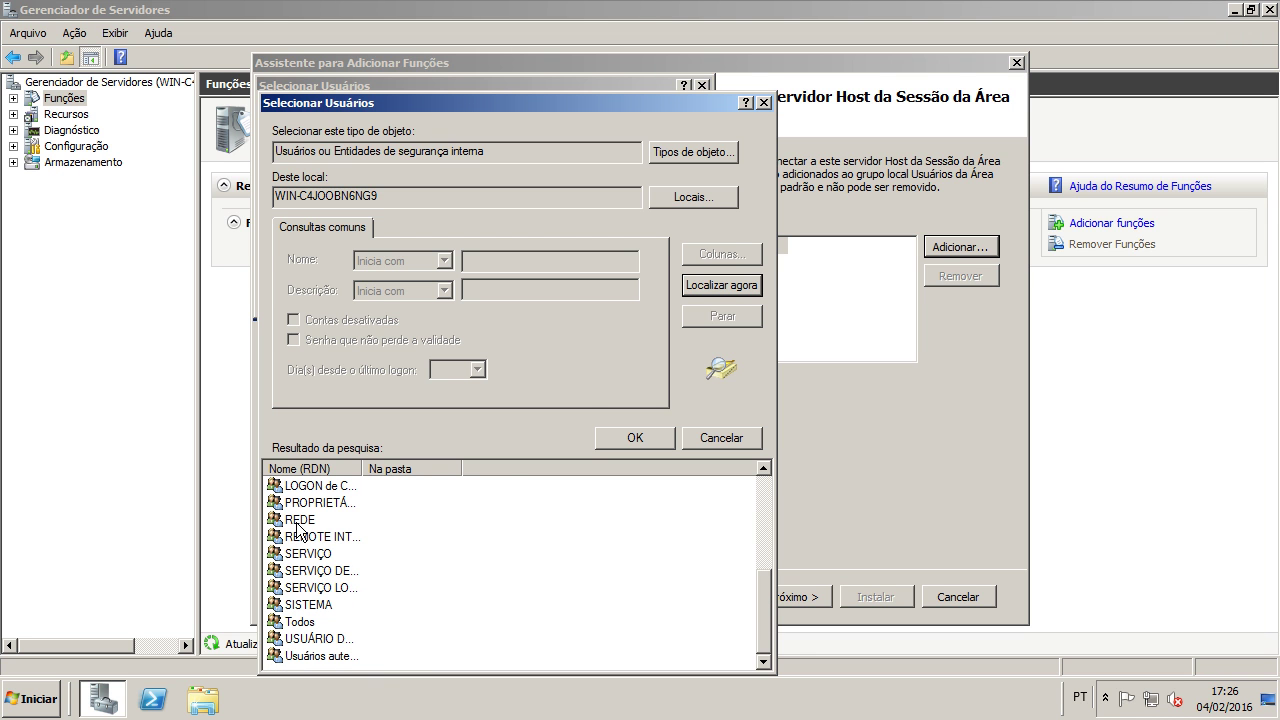
pyautogui.click(722, 438)
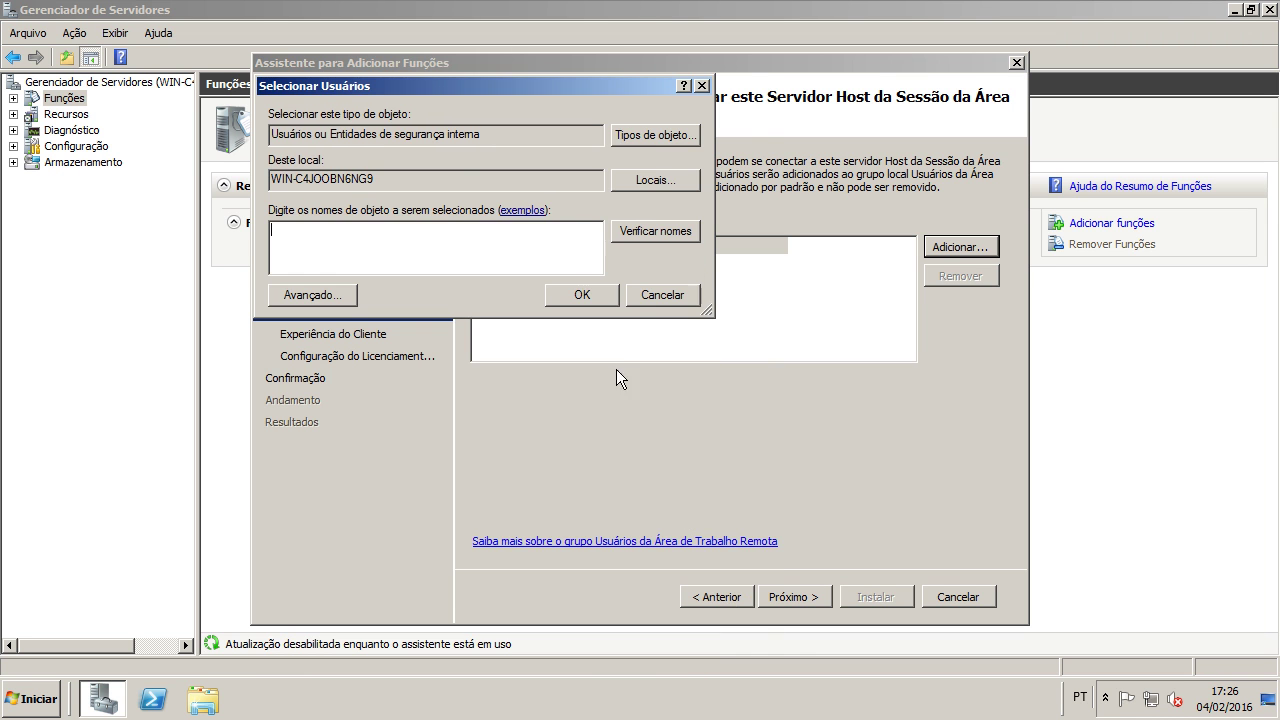
pyautogui.click(660, 294)
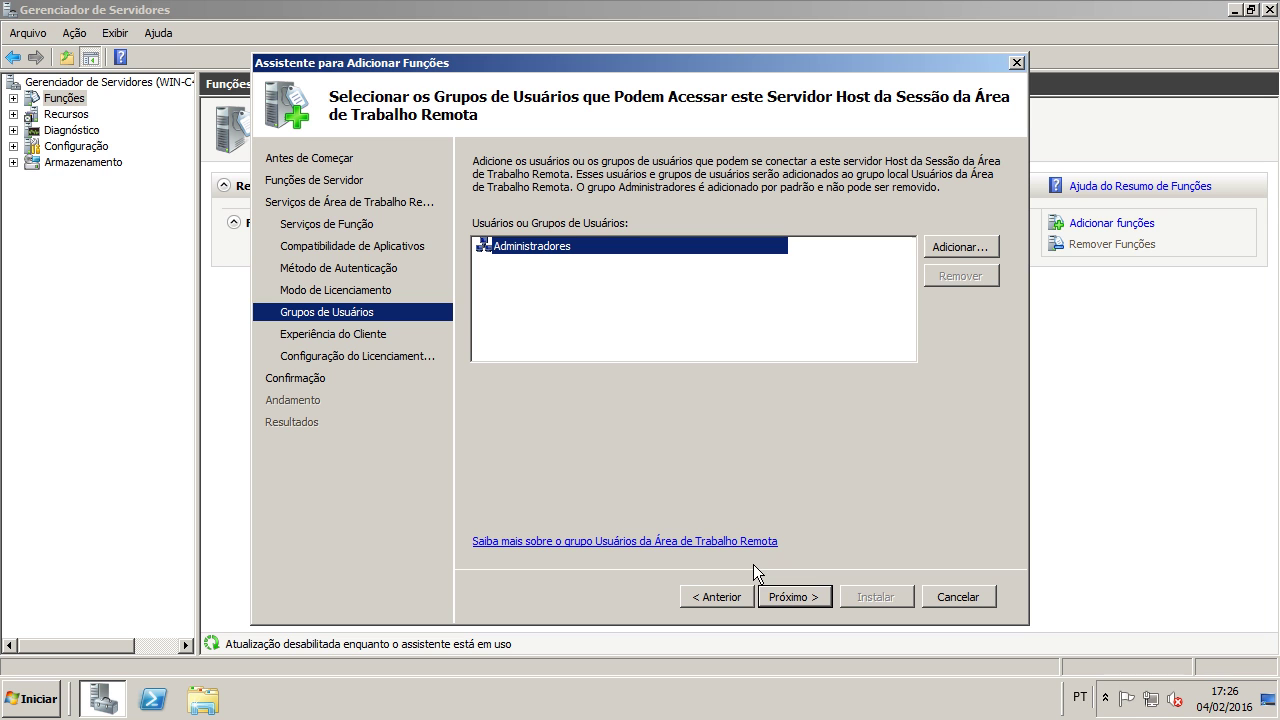
# Step: Add the Todos group to the groups allowed to connect
pyautogui.click(953, 250)
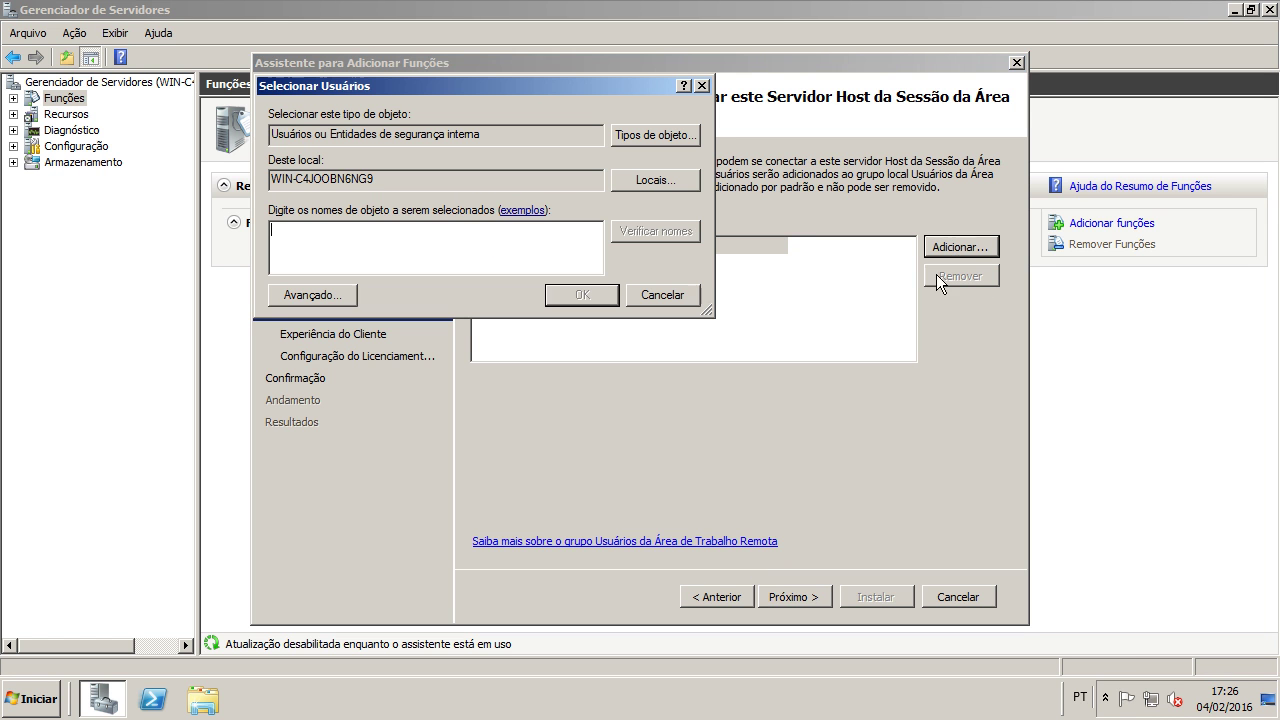
pyautogui.click(345, 292)
pyautogui.click(722, 287)
pyautogui.scroll(-4, 523, 626)
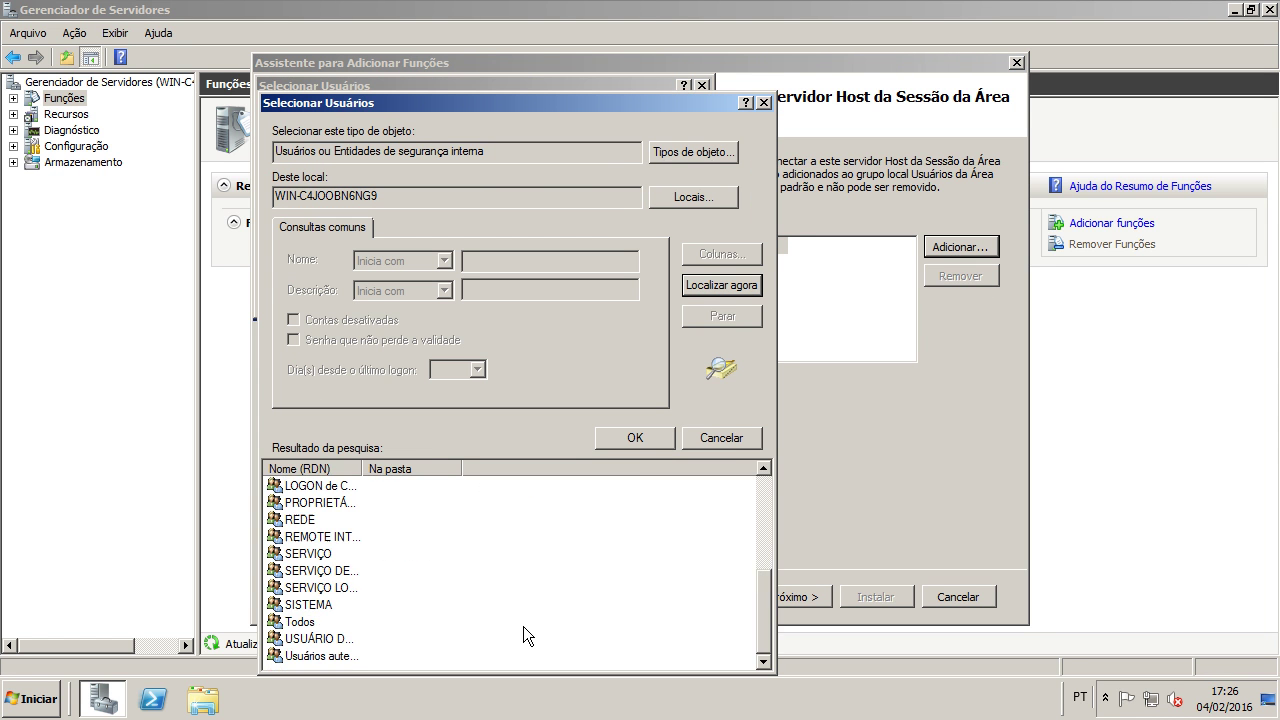
pyautogui.click(302, 624)
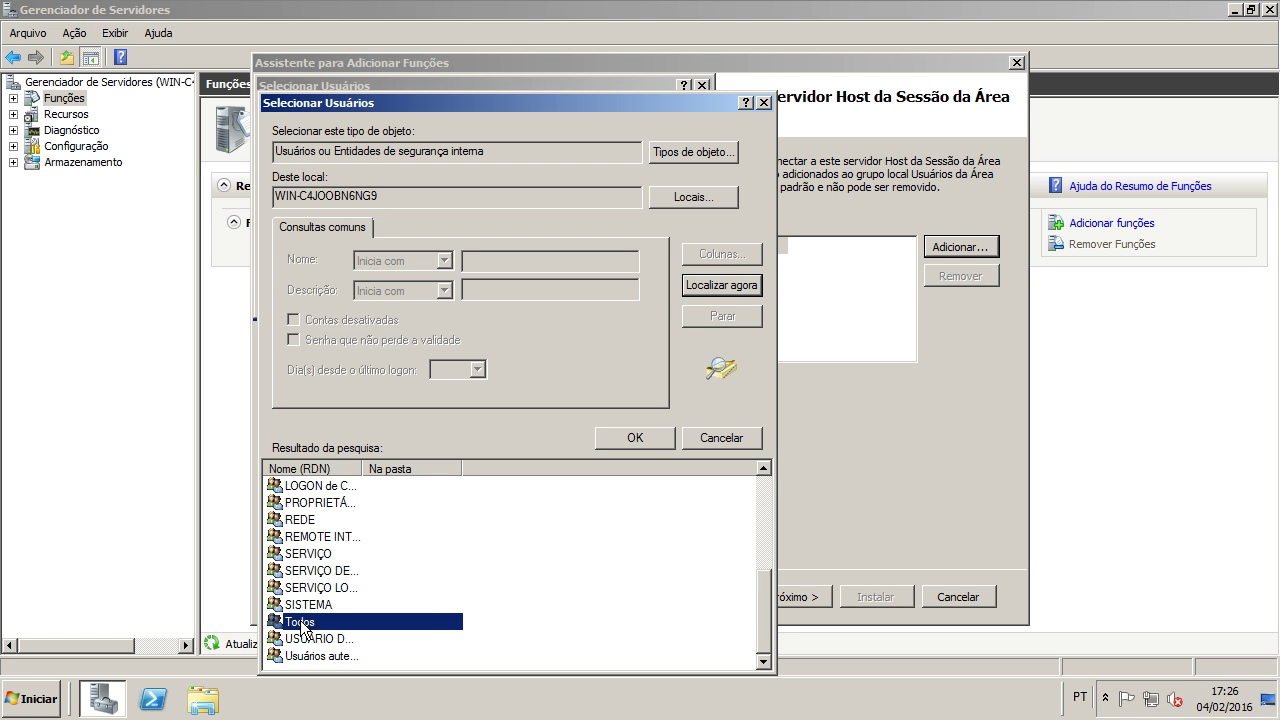
pyautogui.click(634, 440)
pyautogui.click(582, 294)
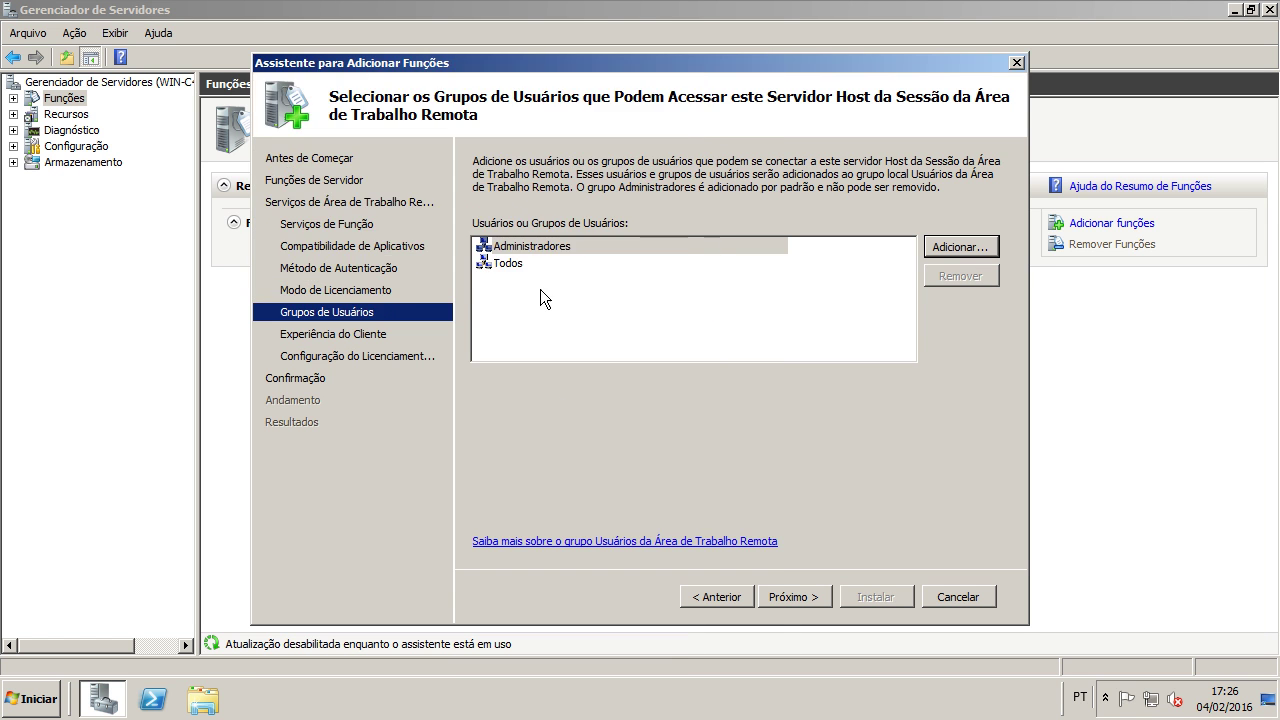
# Step: Remove Todos from the list, leaving only Administradores
pyautogui.click(523, 250)
pyautogui.click(522, 262)
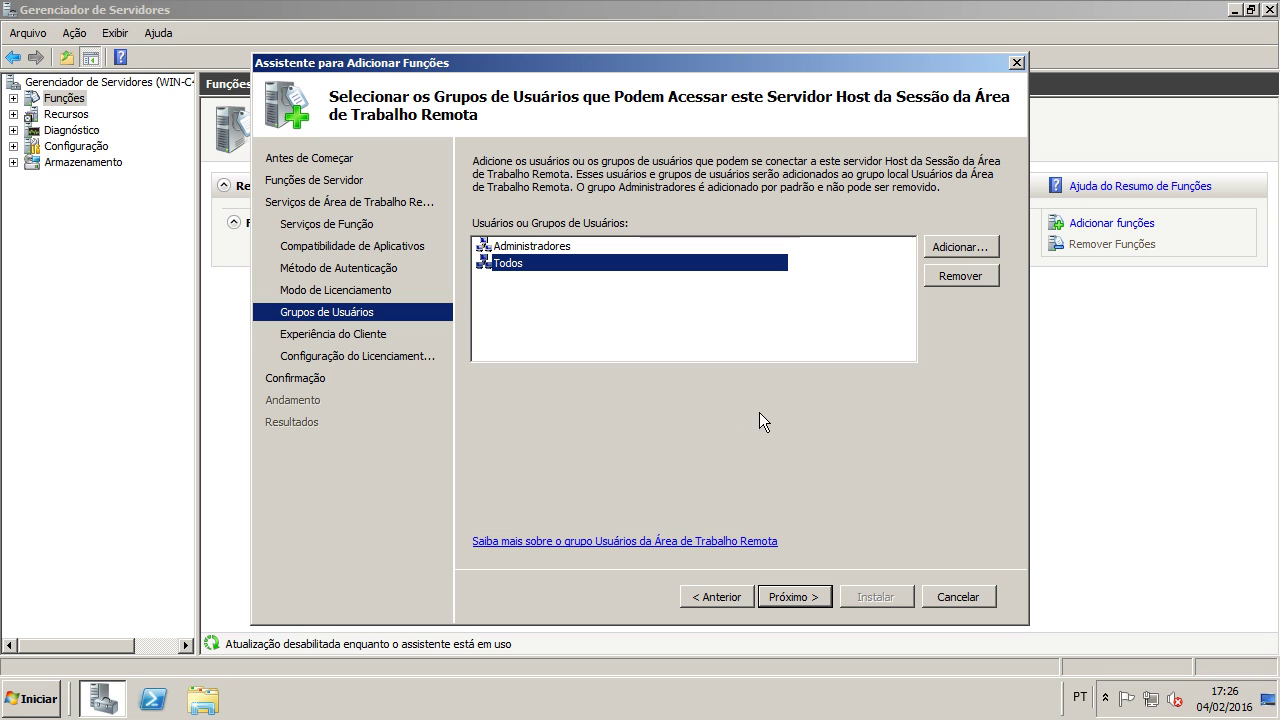
pyautogui.click(947, 282)
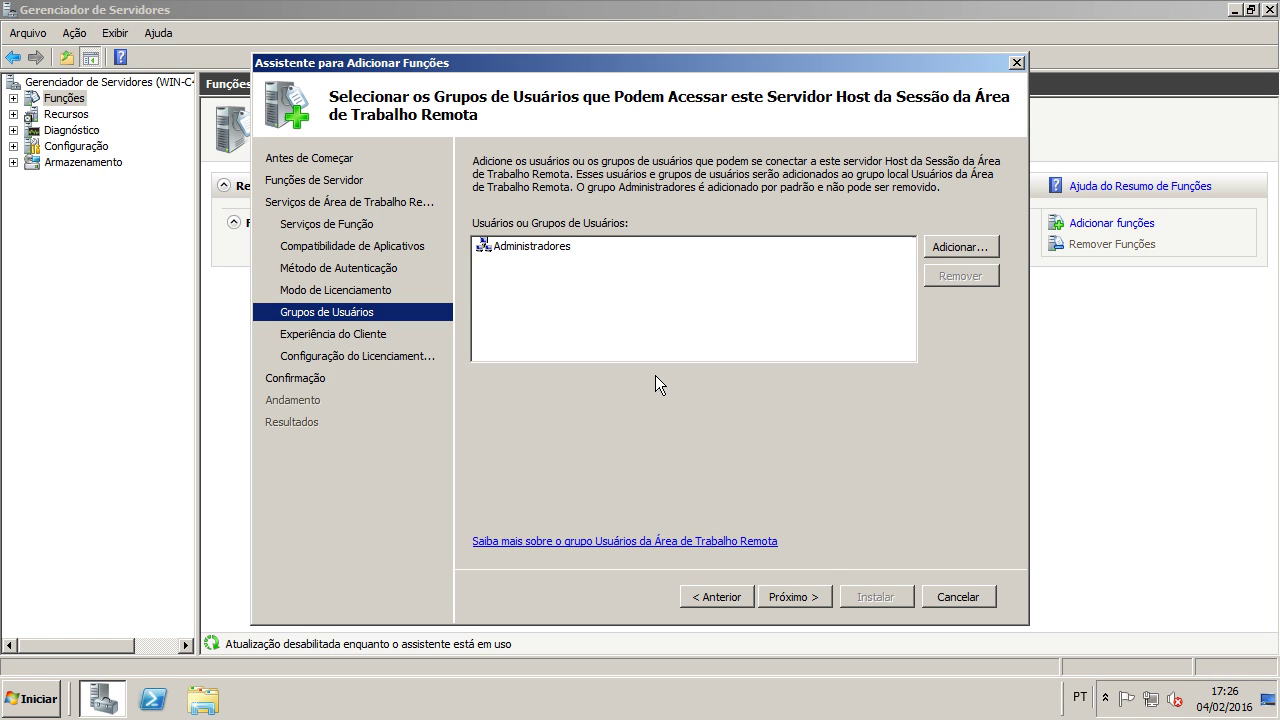
# Step: Move to Client Experience and leave audio/video playback, audio recording and desktop composition unchecked
pyautogui.click(789, 597)
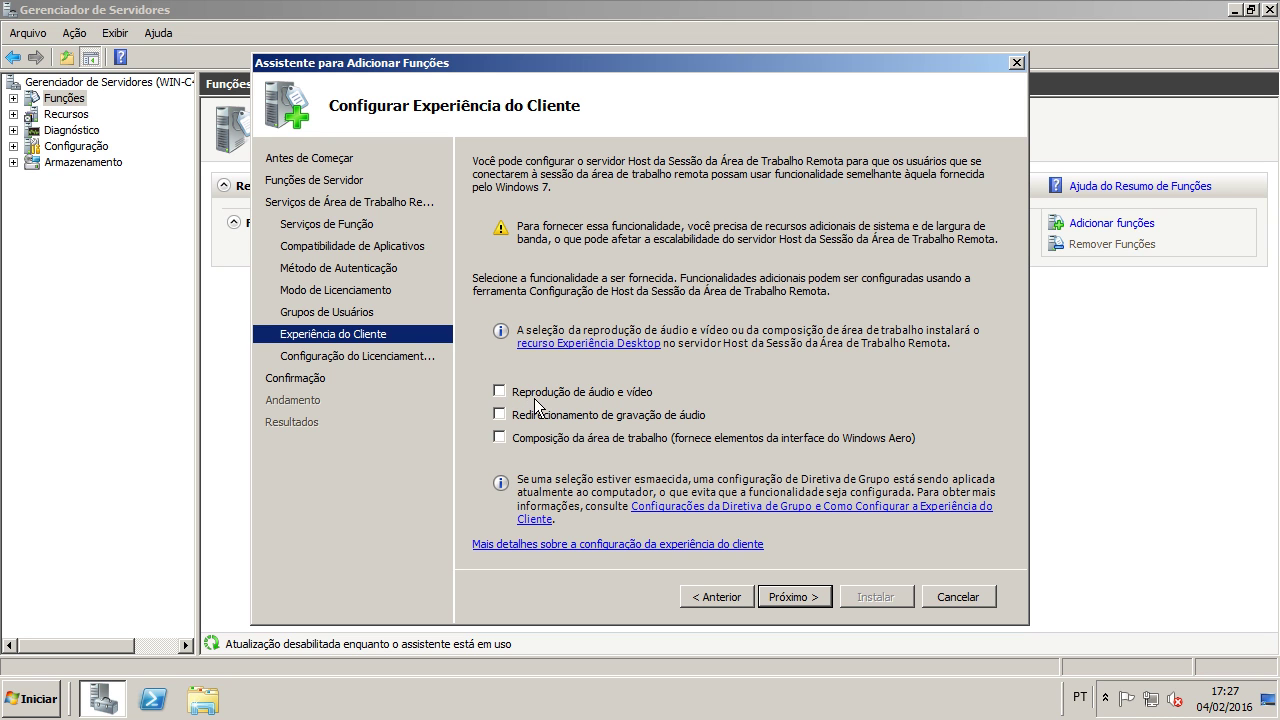
pyautogui.click(570, 397)
pyautogui.click(568, 402)
# Step: Skip the licence-server discovery scope and install Remote Desktop Services
pyautogui.click(793, 597)
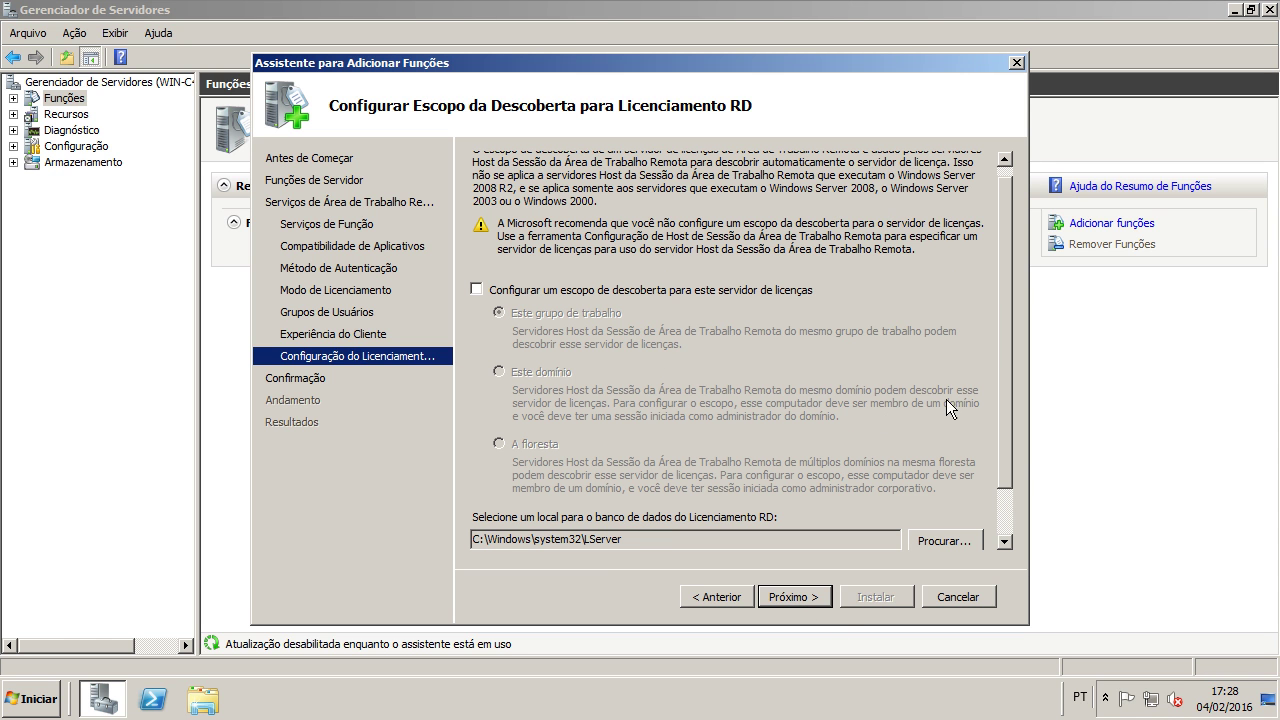
pyautogui.scroll(-2, 1003, 348)
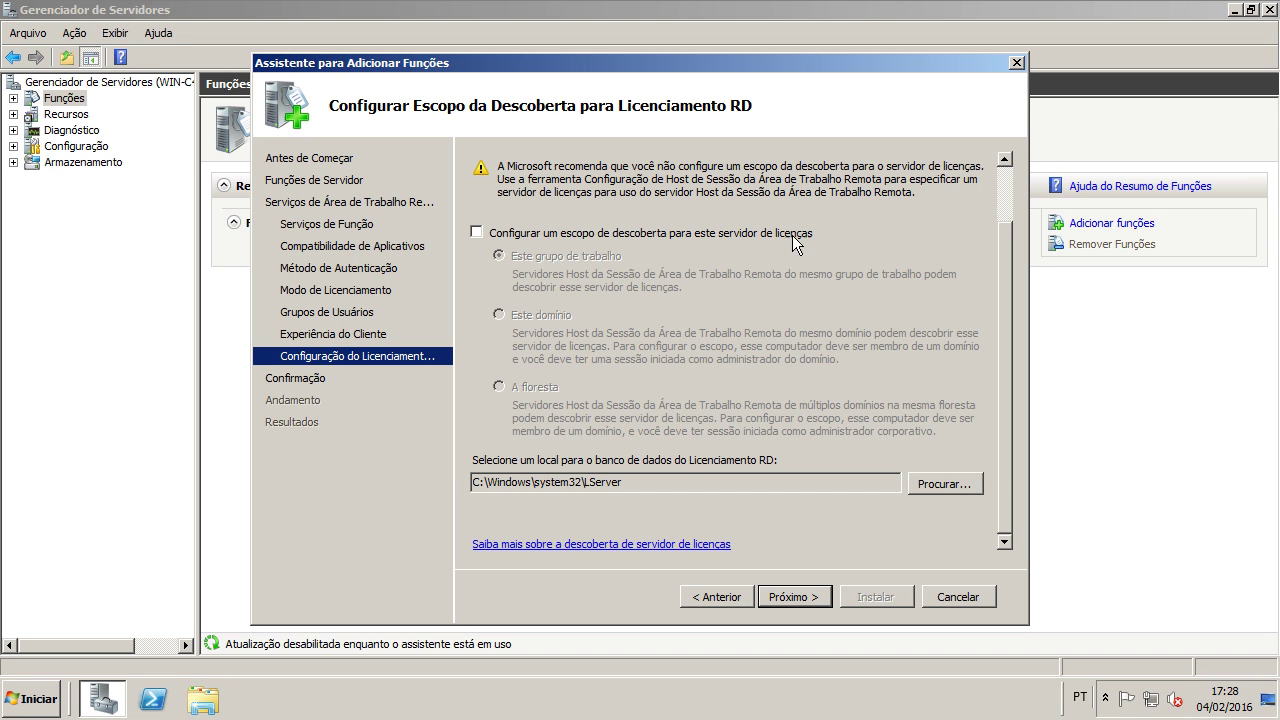
pyautogui.click(620, 236)
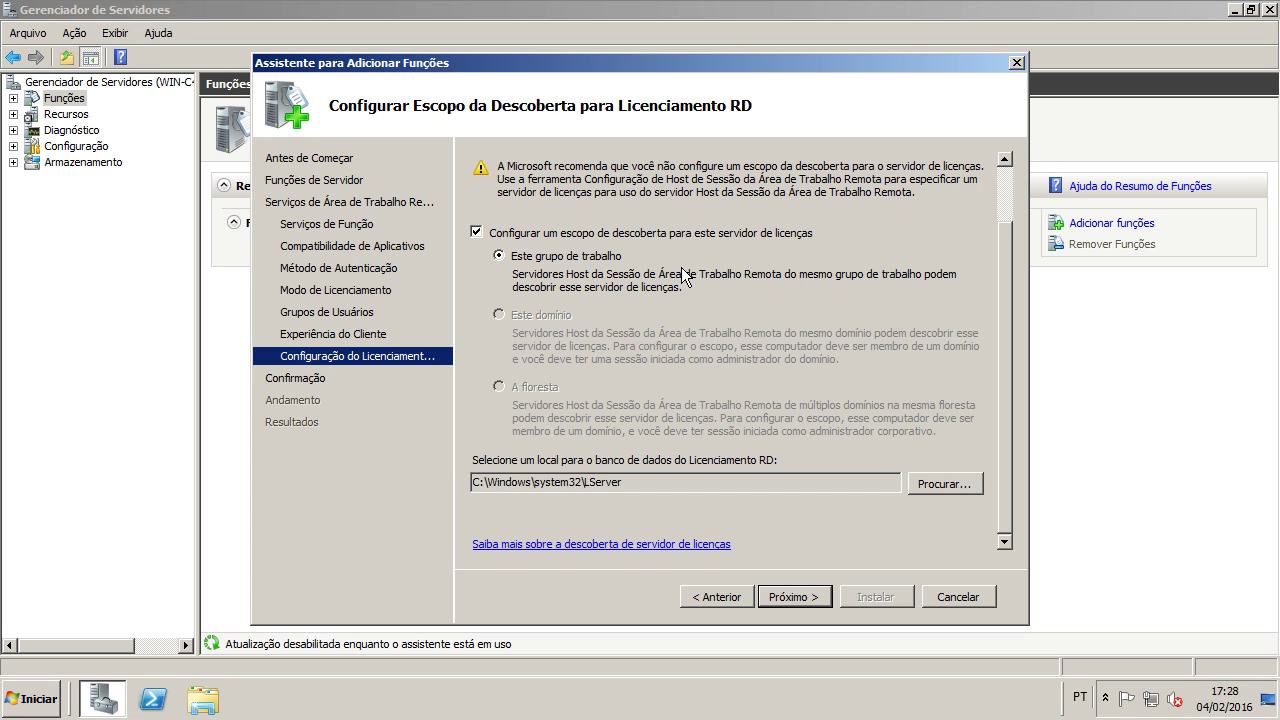
pyautogui.click(602, 234)
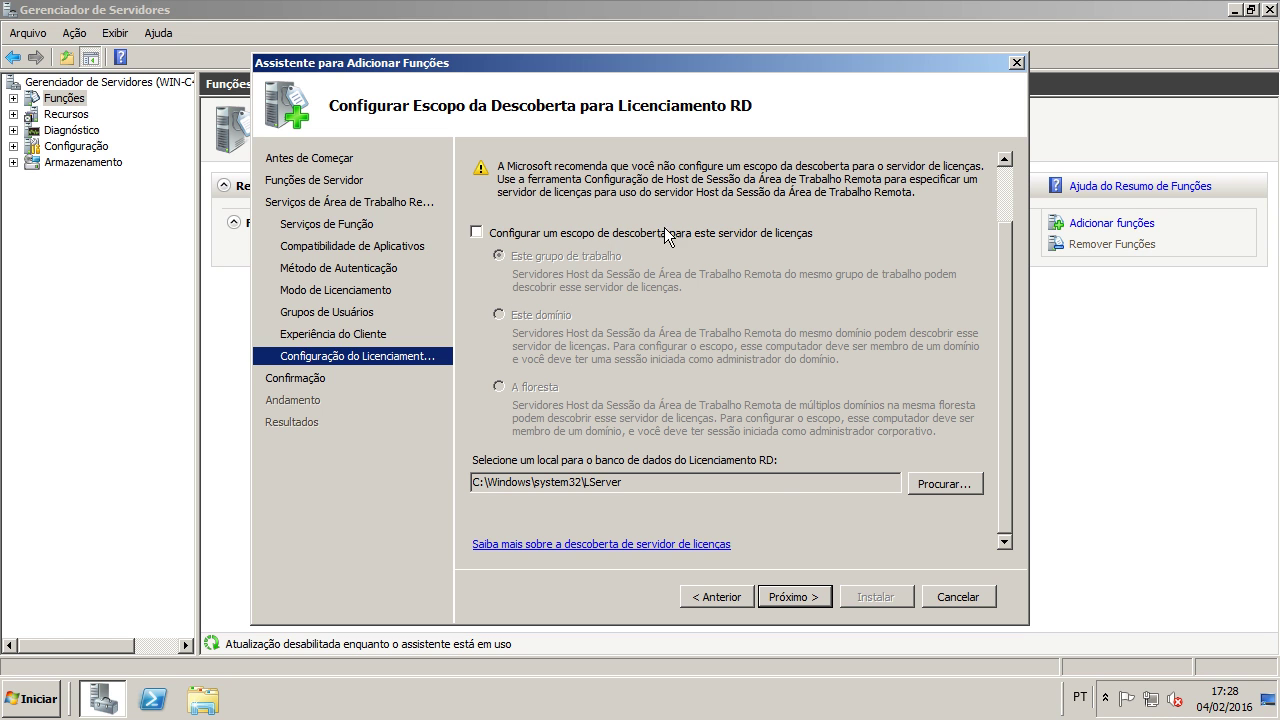
pyautogui.click(799, 604)
pyautogui.click(865, 597)
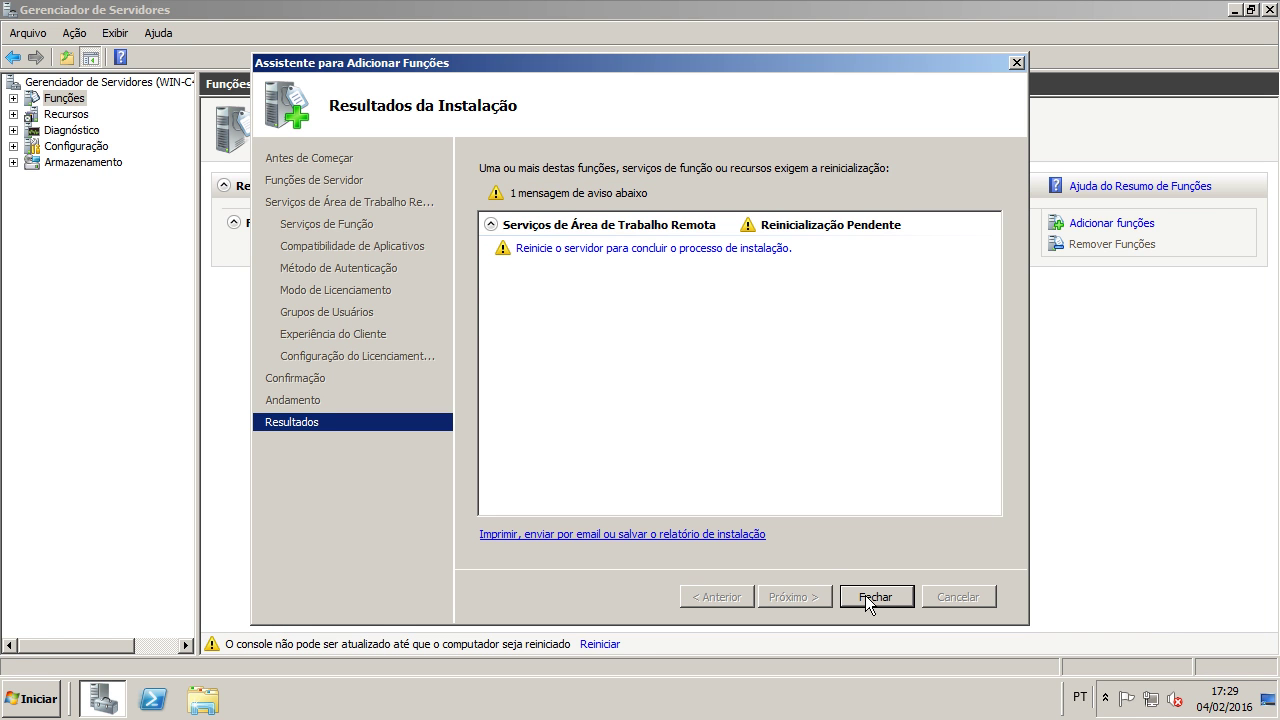
# Step: Close the results page and accept restarting the server now
pyautogui.click(865, 595)
pyautogui.click(700, 383)
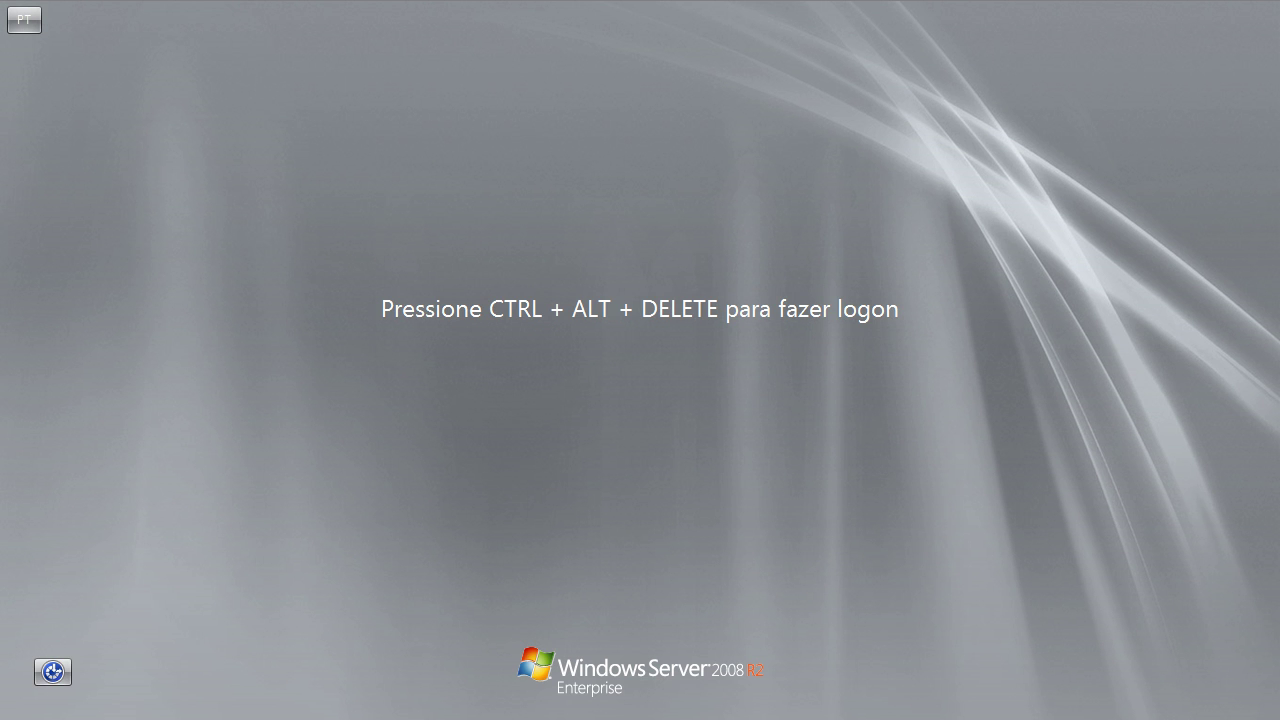
# Step: Send Ctrl-Alt-Del through the VM menu and log in as Administrador with the account password
pyautogui.click(205, 10)
pyautogui.moveTo(210, 15)
pyautogui.click(362, 46)
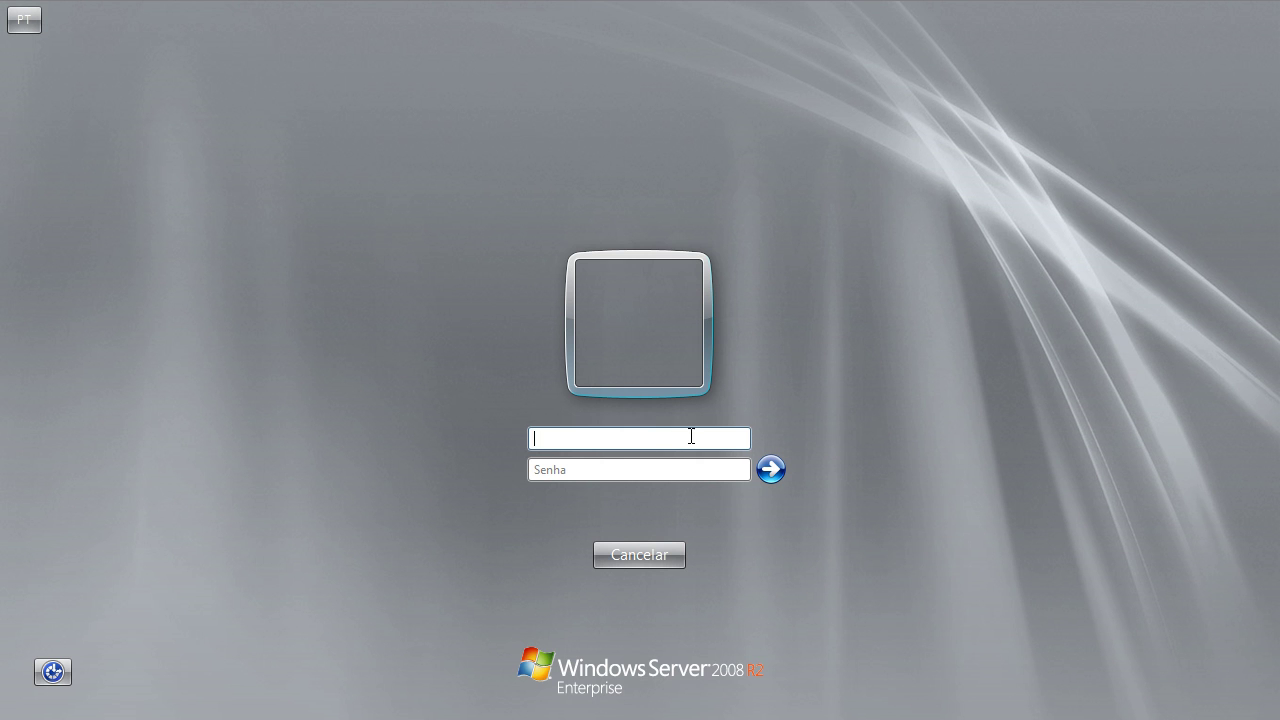
pyautogui.write('Administrador')
pyautogui.press('Tab')
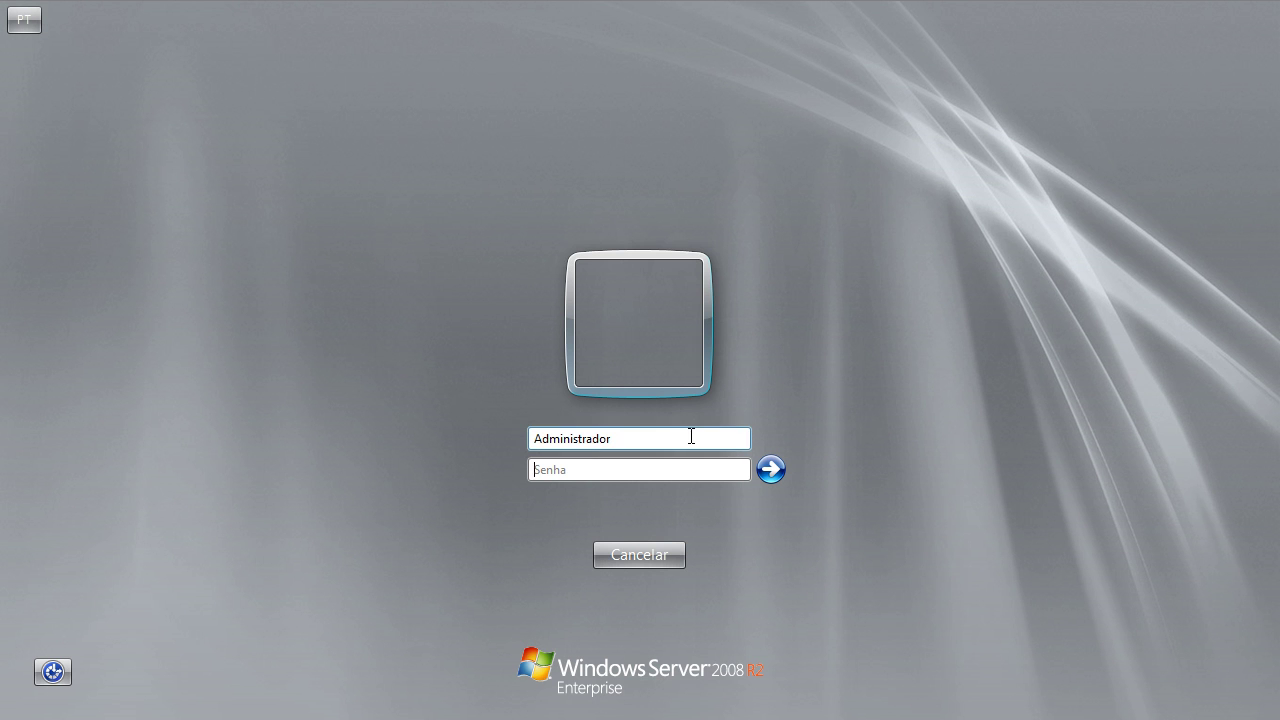
pyautogui.write('••••••••')
pyautogui.press('Return')
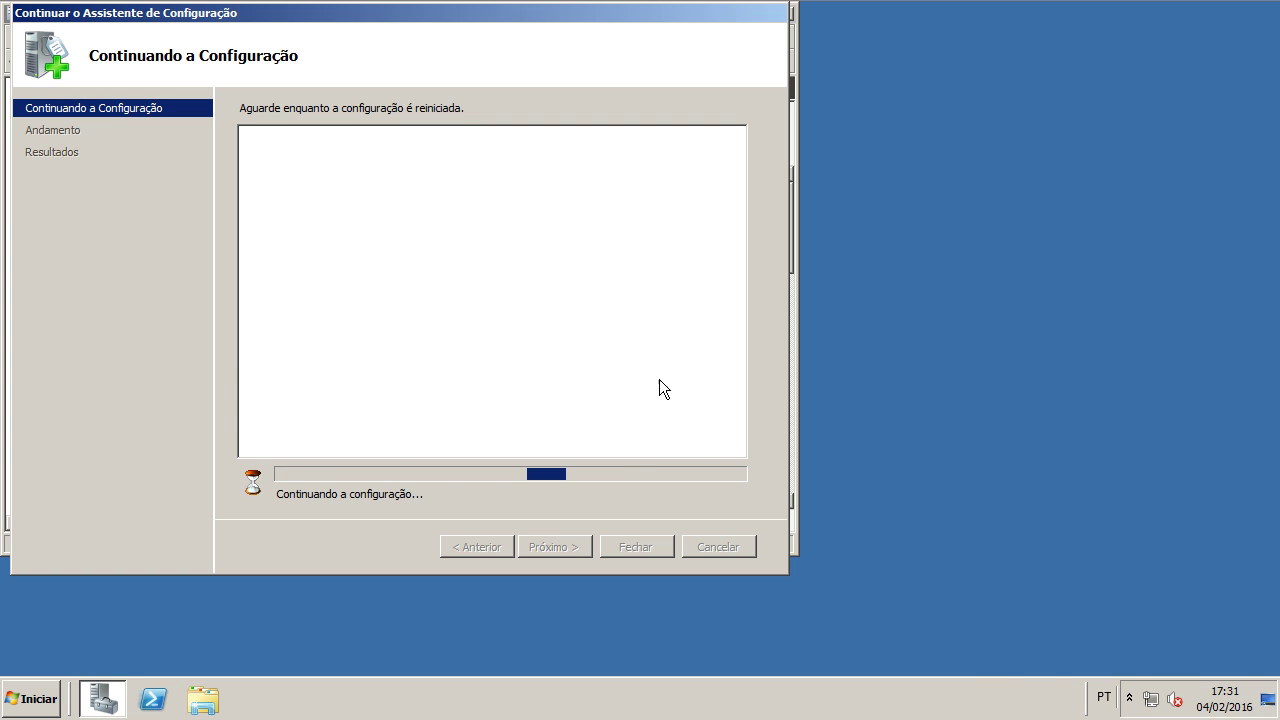
# Step: Open the Network and Sharing Center from the network tray icon
pyautogui.click(1149, 697)
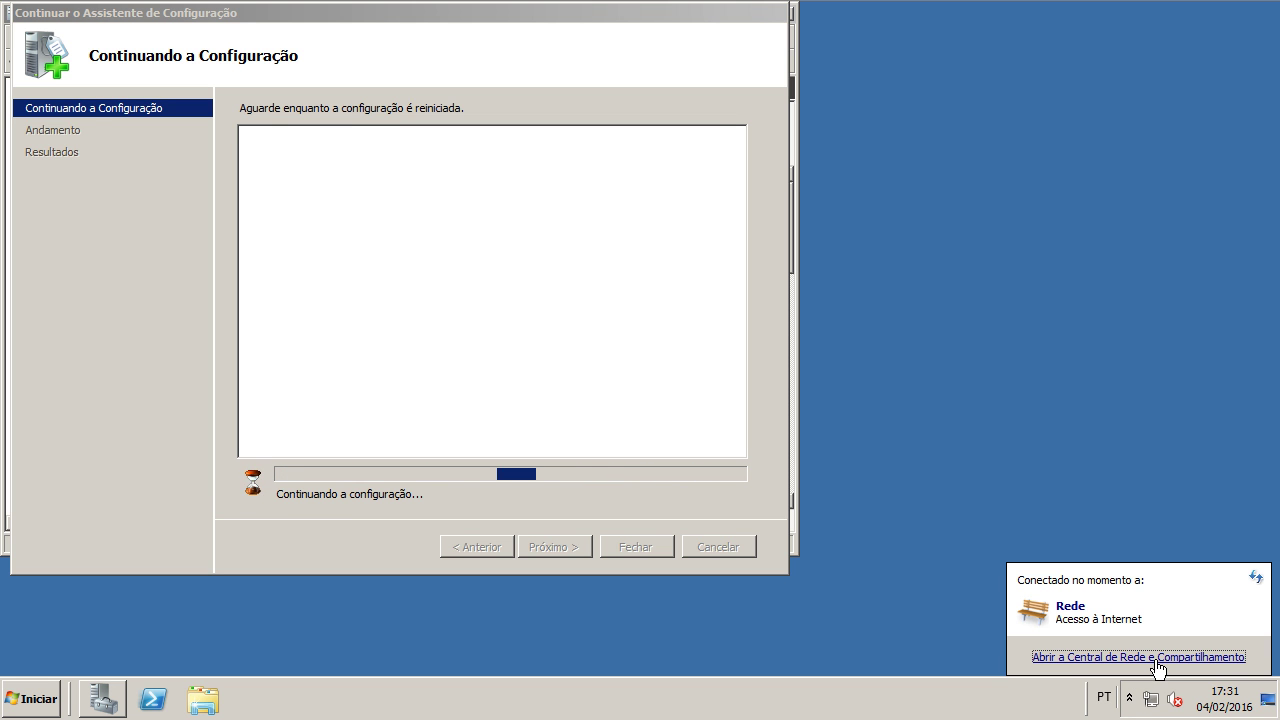
pyautogui.click(1157, 657)
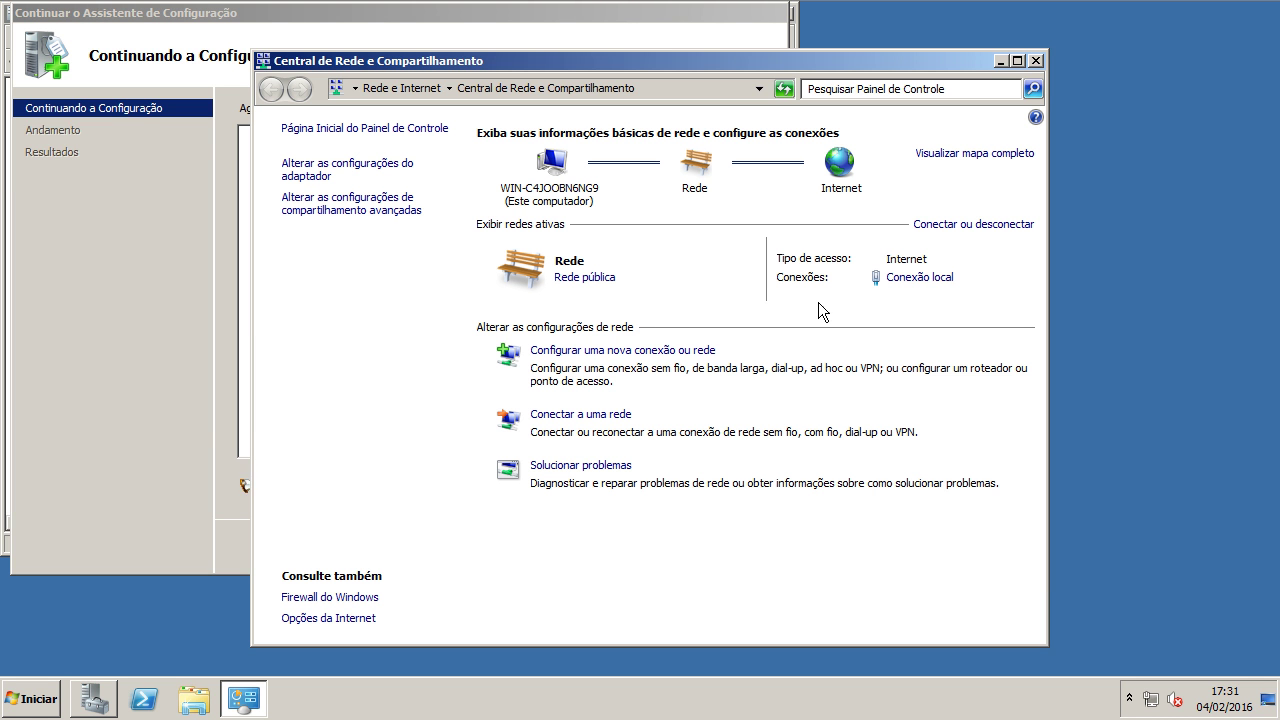
# Step: Open the TCP/IPv4 properties of the local connection
pyautogui.click(921, 284)
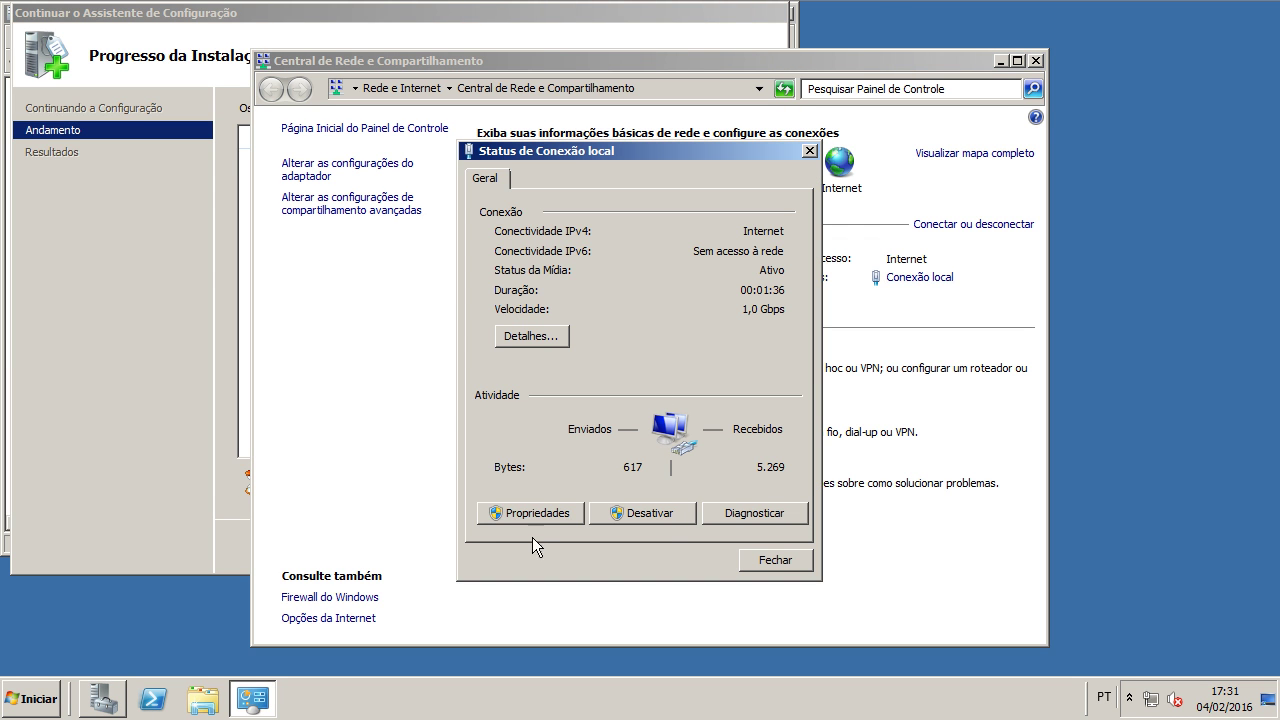
pyautogui.press('Return')
pyautogui.scroll(-1, 634, 360)
pyautogui.click(634, 358)
pyautogui.click(764, 414)
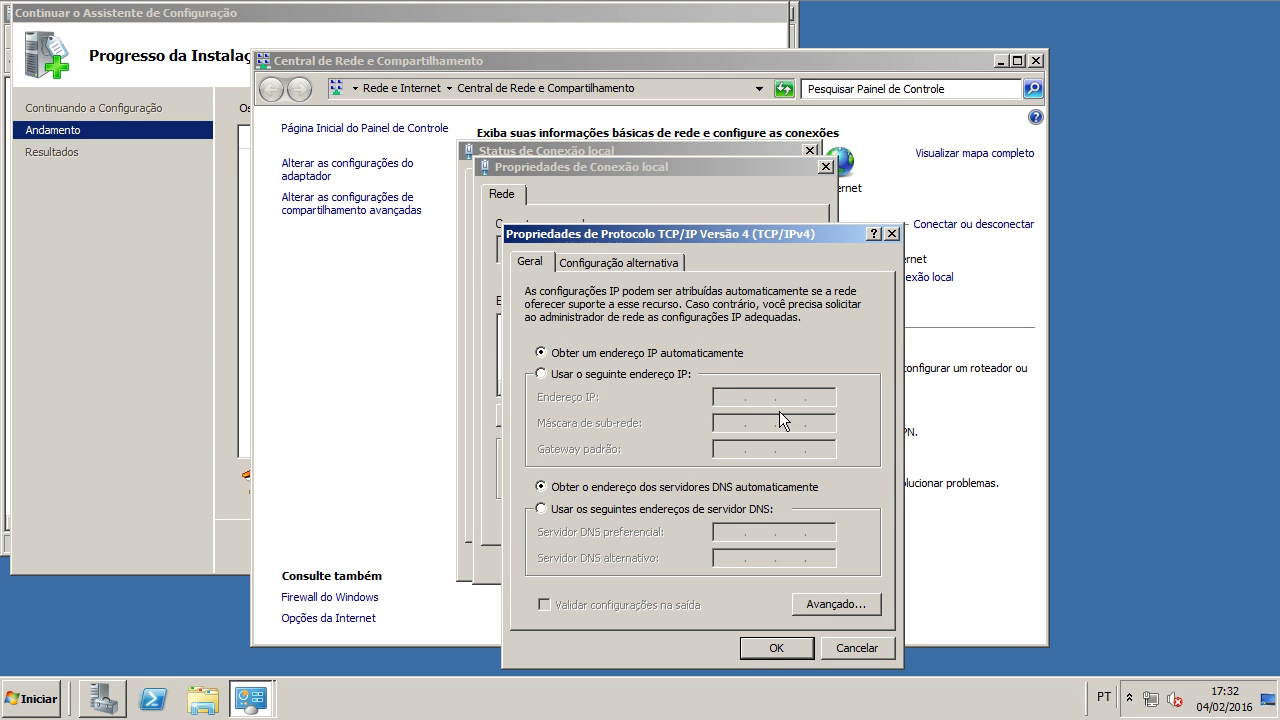
# Step: Set static IP 192.168.0.5/255.255.255.0, gateway 192.168.0.1, DNS 8.8.8.8 and 8.8.4.4
pyautogui.click(656, 376)
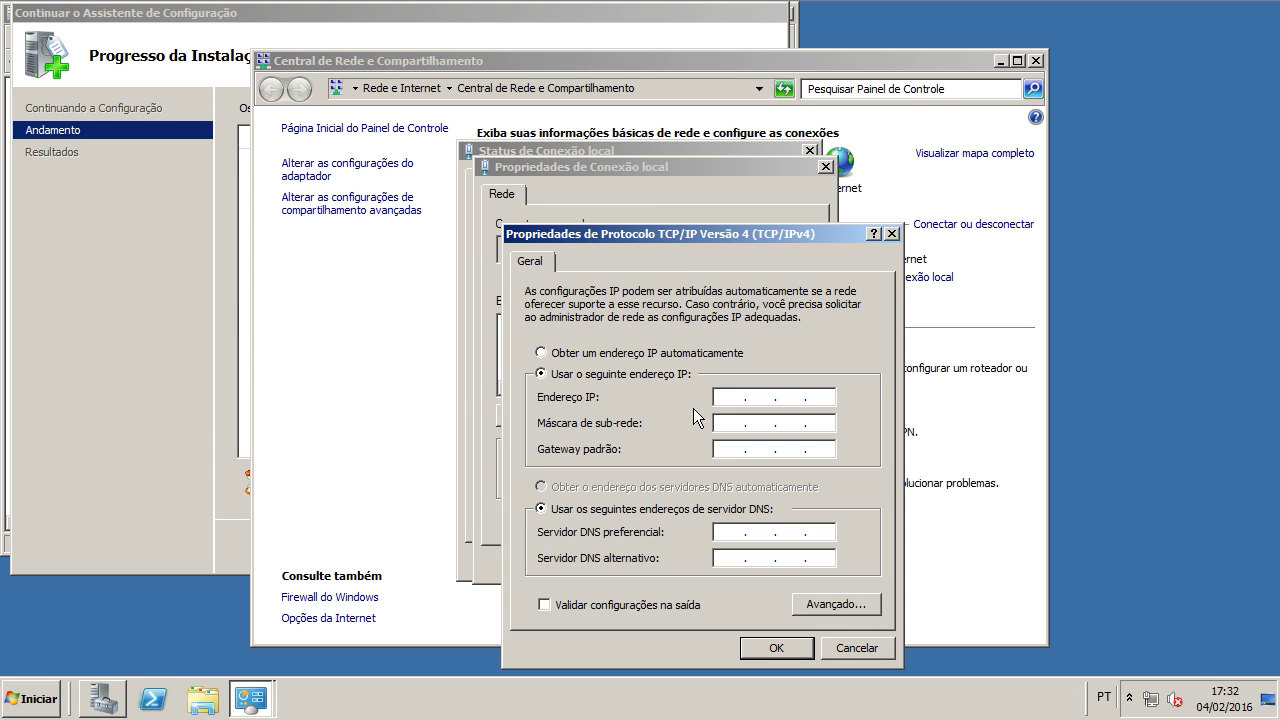
pyautogui.write('192.168.0.')
pyautogui.press('Tab')
pyautogui.press('Tab')
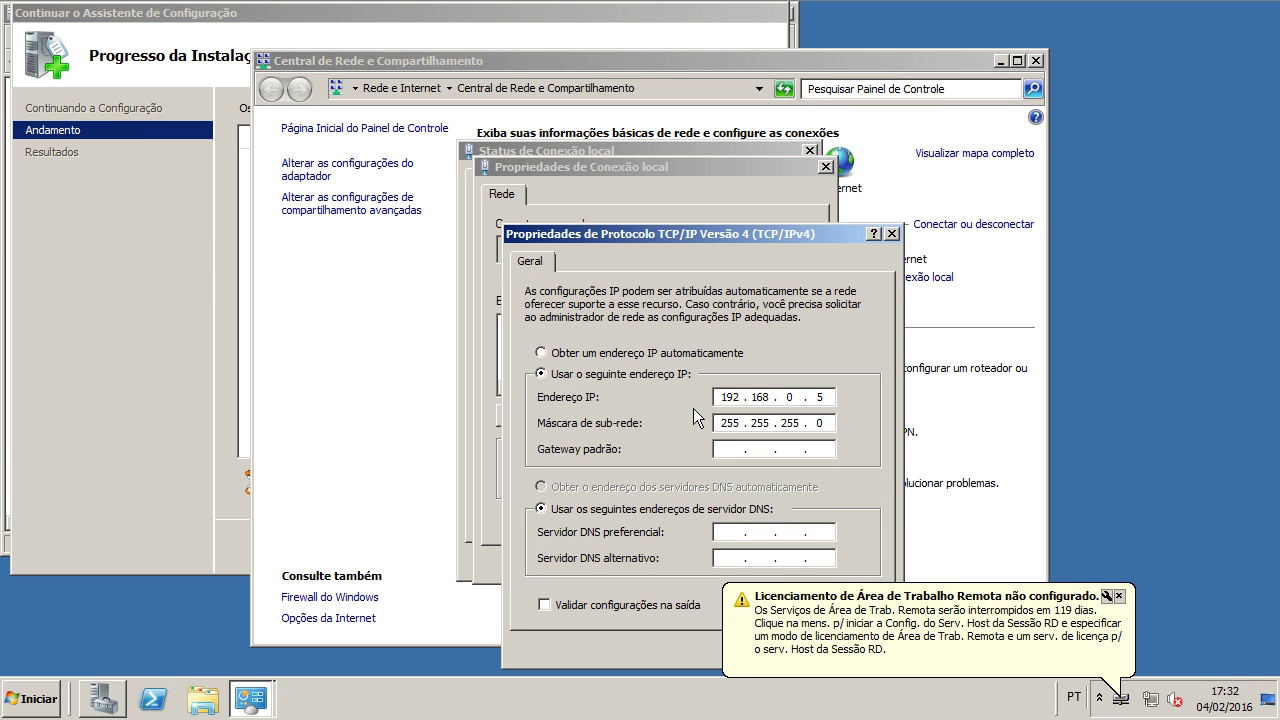
pyautogui.write('192.168.0.1')
pyautogui.press('Tab')
pyautogui.press('Tab')
pyautogui.write('8.8.8.88.8.8')
pyautogui.press('BackSpace')
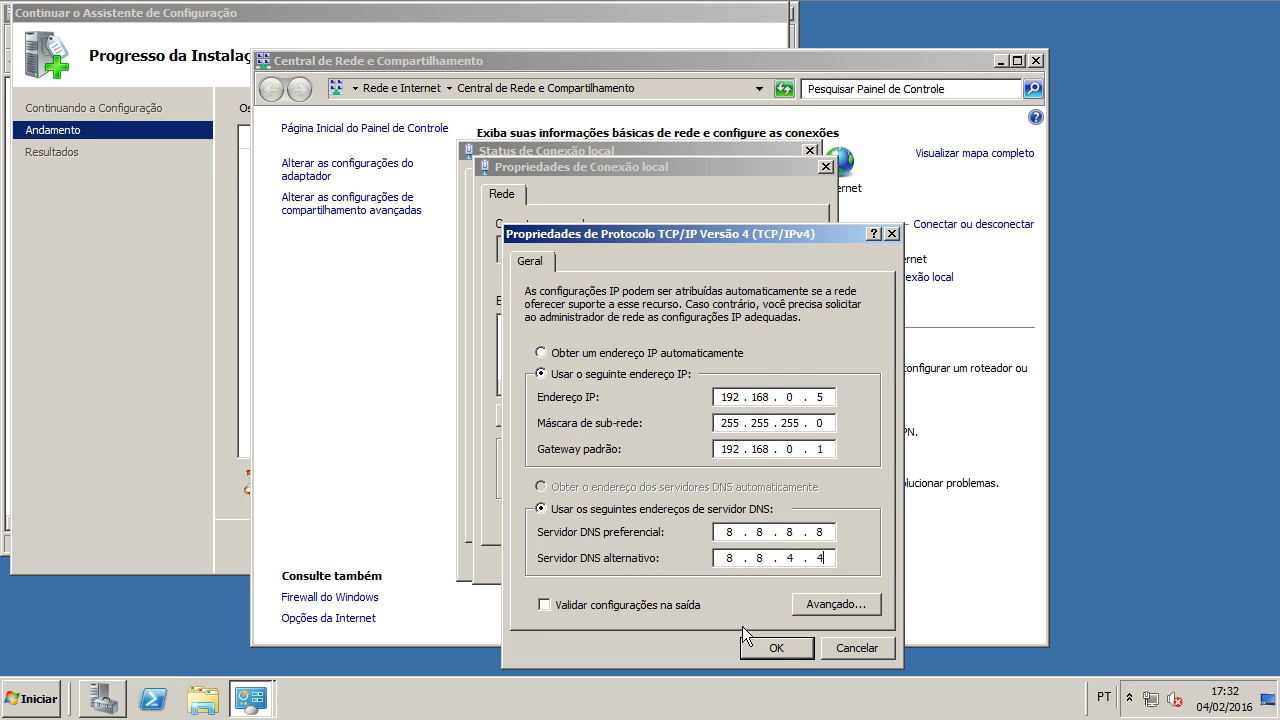
pyautogui.write('4.4')
pyautogui.press('Return')
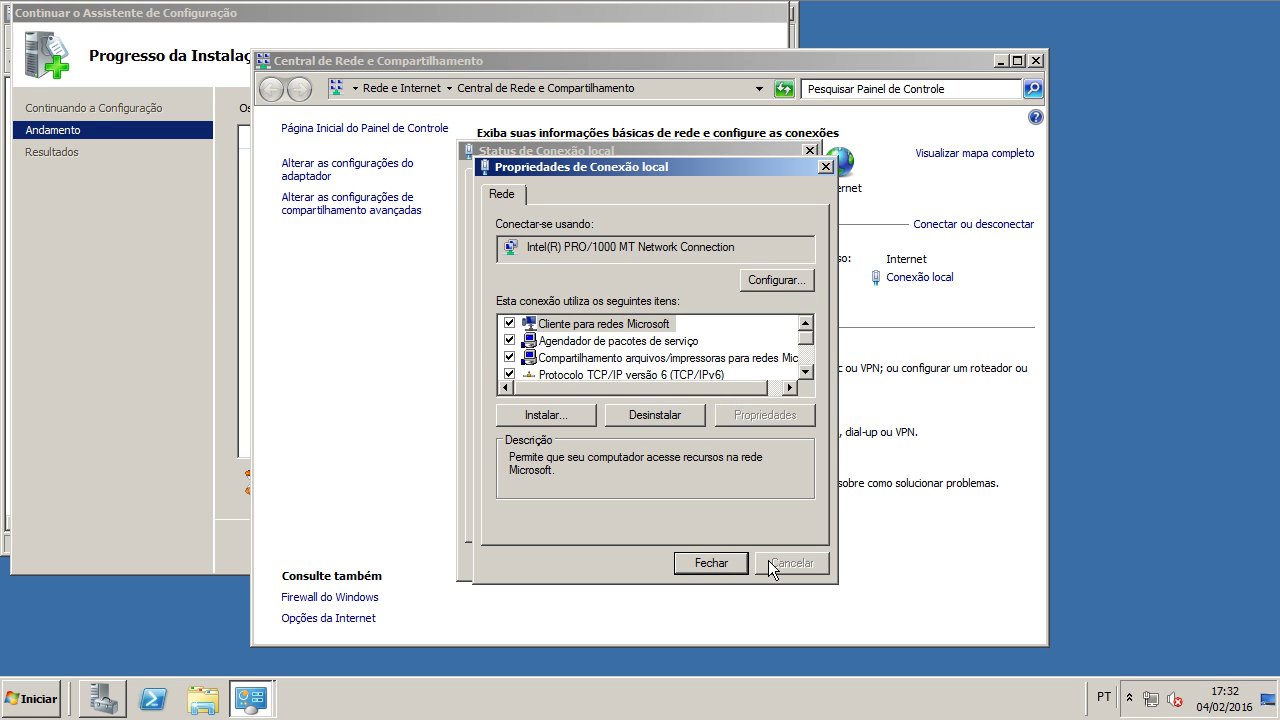
pyautogui.press('Return')
pyautogui.click(772, 563)
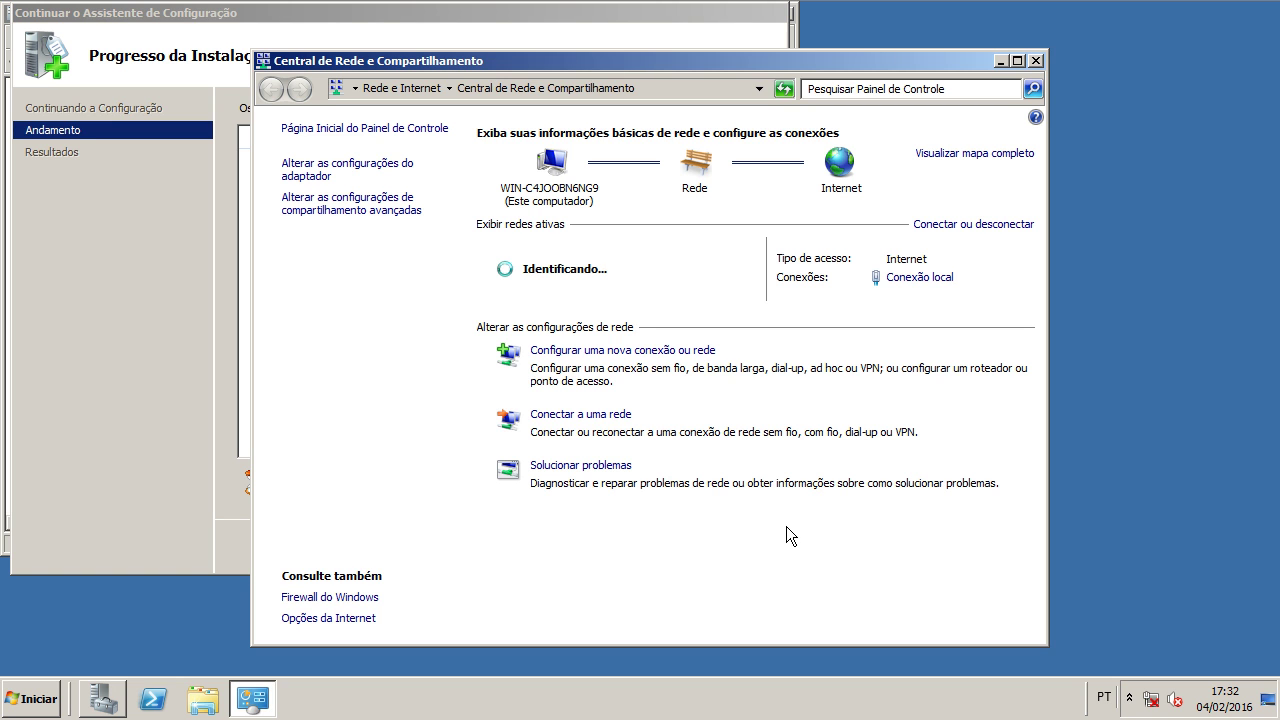
# Step: Dismiss the licensing warning and open the location choice for the public network
pyautogui.press('super+Down')
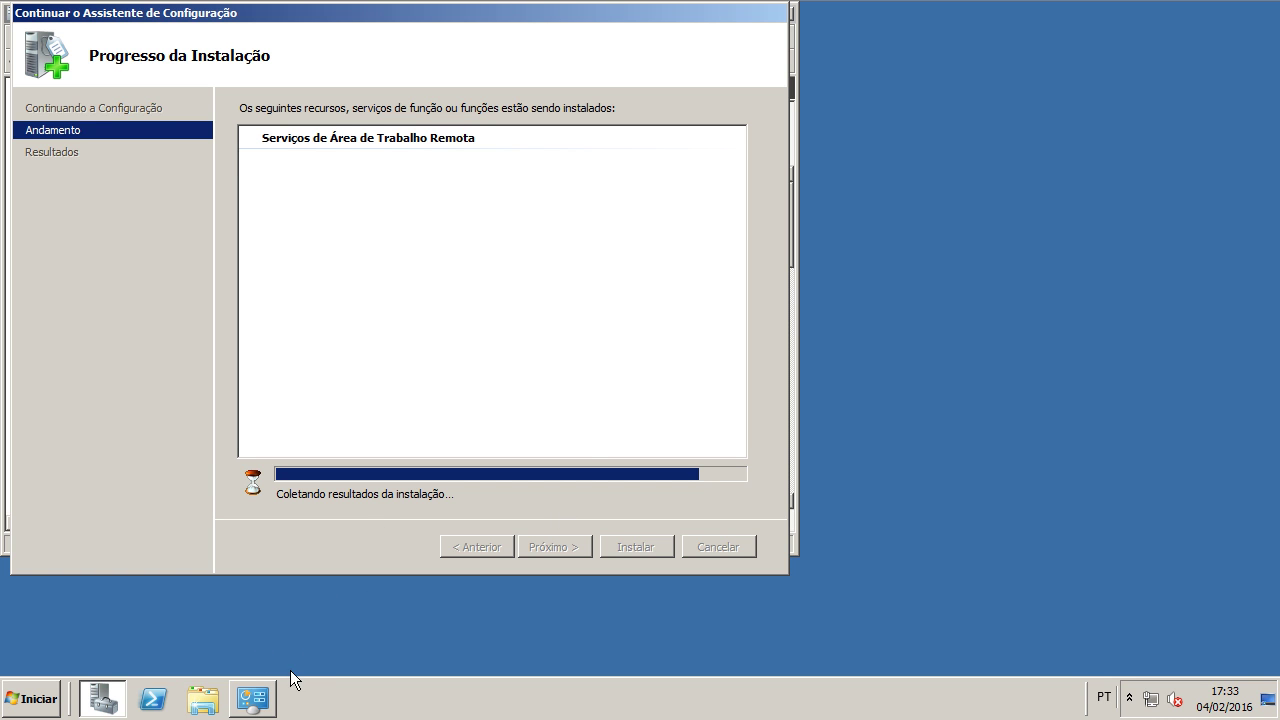
pyautogui.click(268, 697)
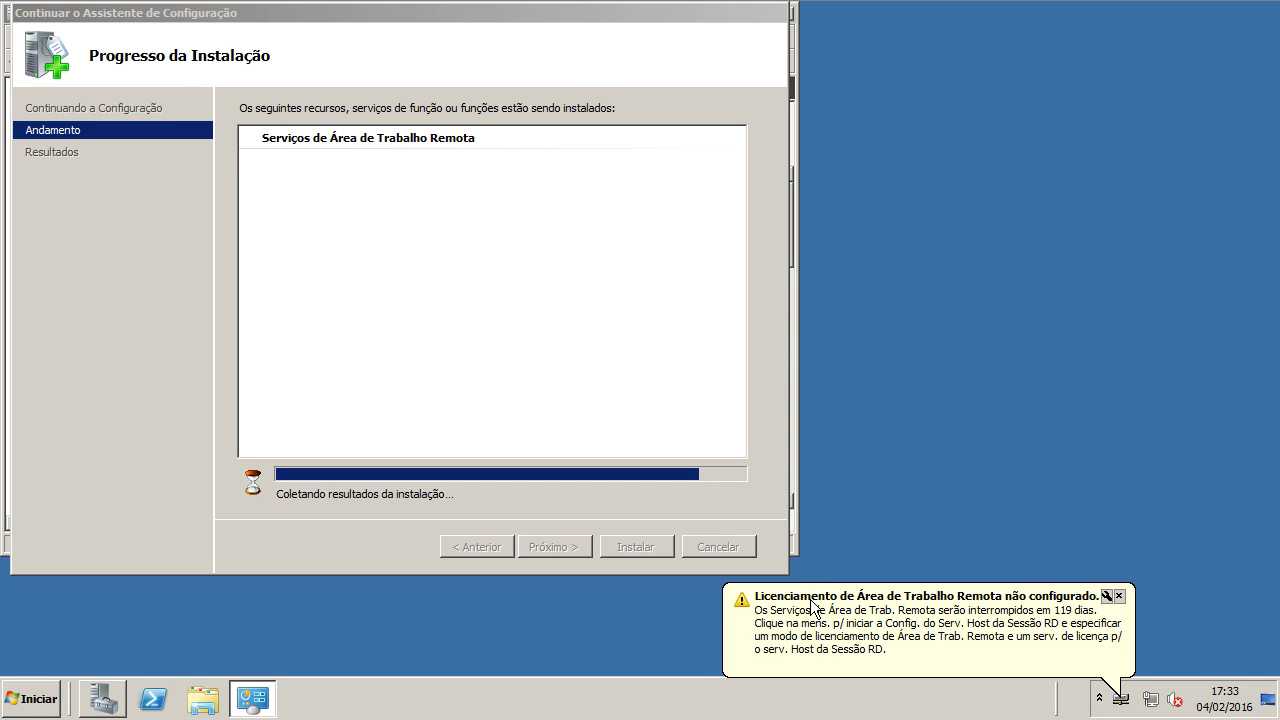
pyautogui.click(826, 616)
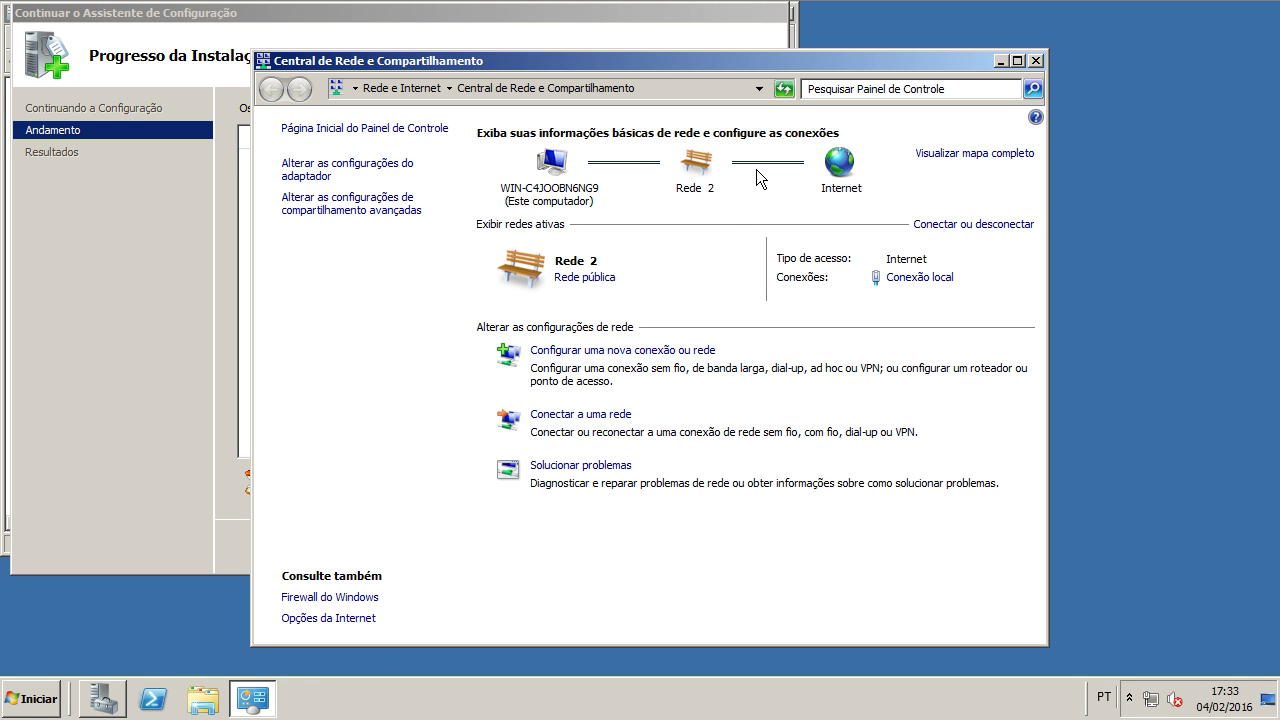
pyautogui.click(576, 283)
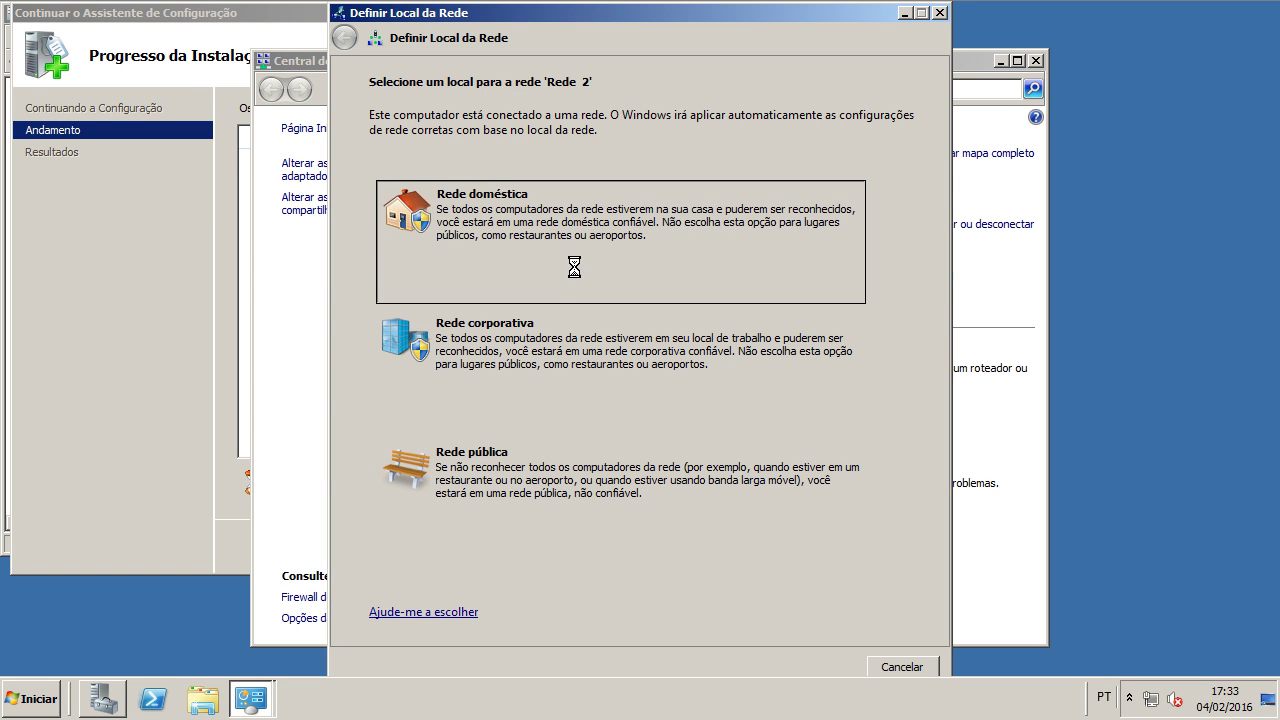
pyautogui.click(1036, 61)
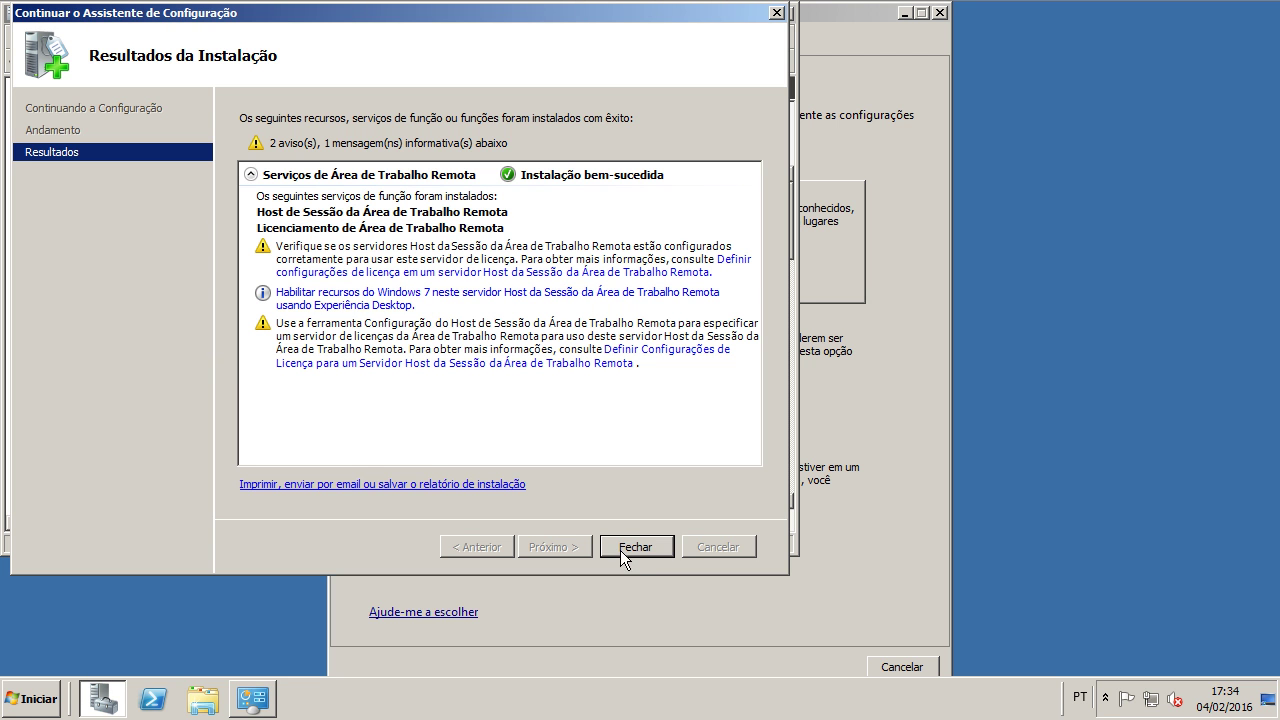
# Step: Confirm Session Host and Licensing role services on the Roles page, then close all windows
pyautogui.click(634, 547)
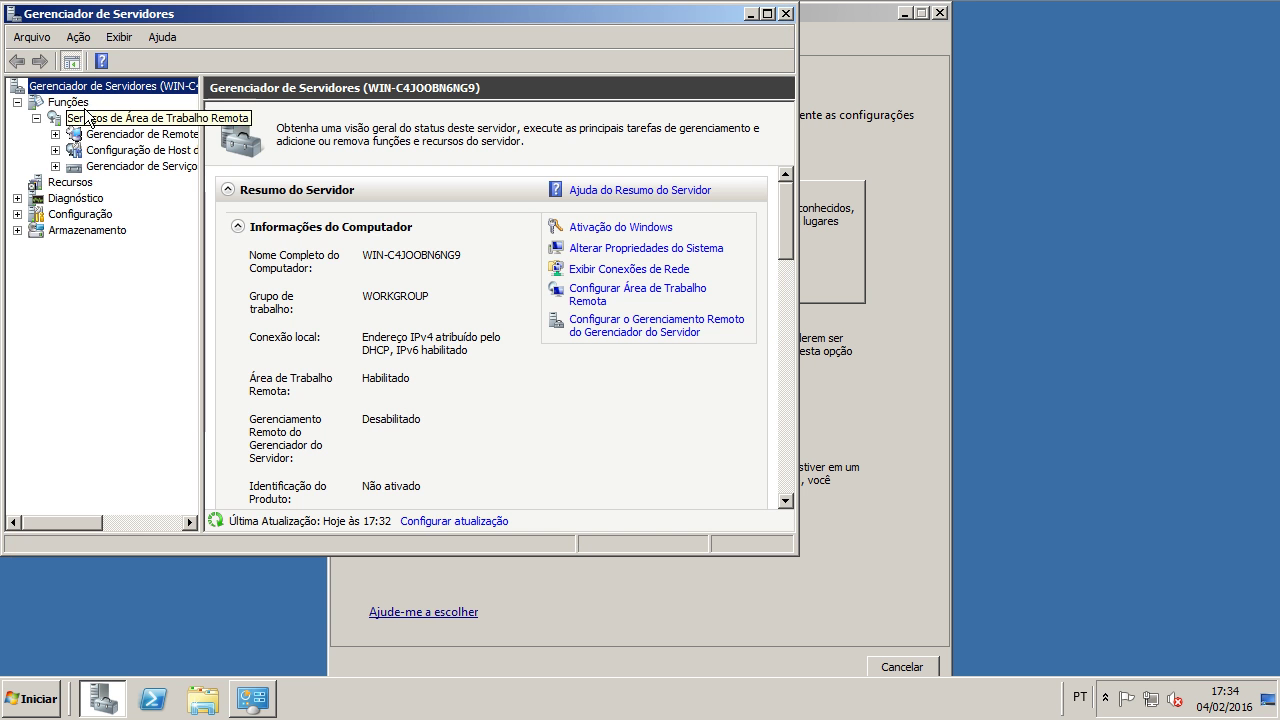
pyautogui.click(80, 106)
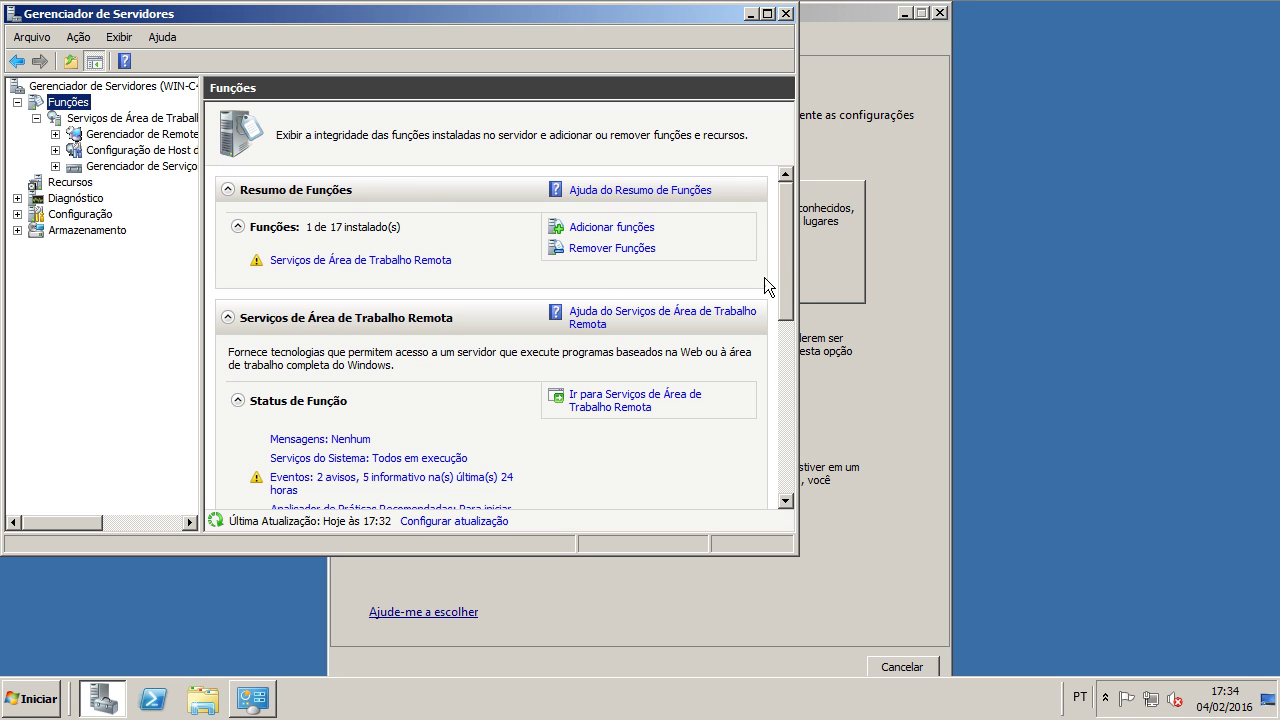
pyautogui.moveTo(781, 257); pyautogui.dragTo(786, 470)
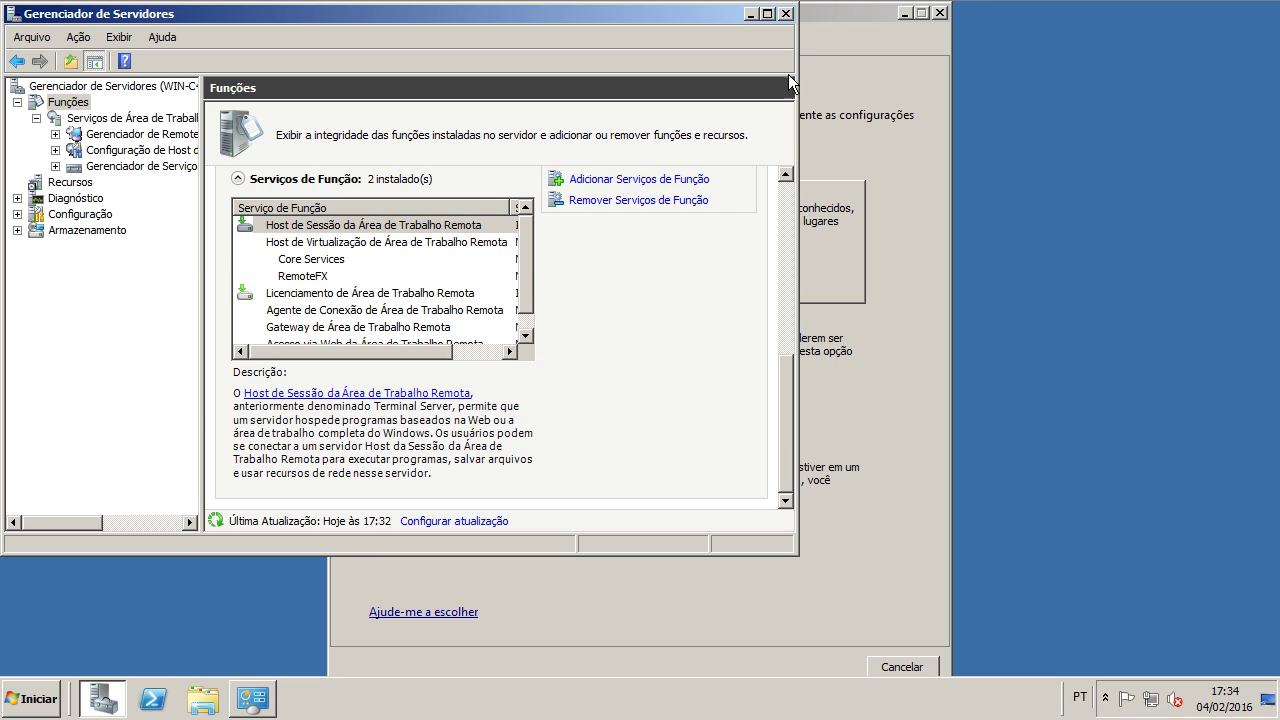
pyautogui.click(785, 13)
pyautogui.click(1056, 668)
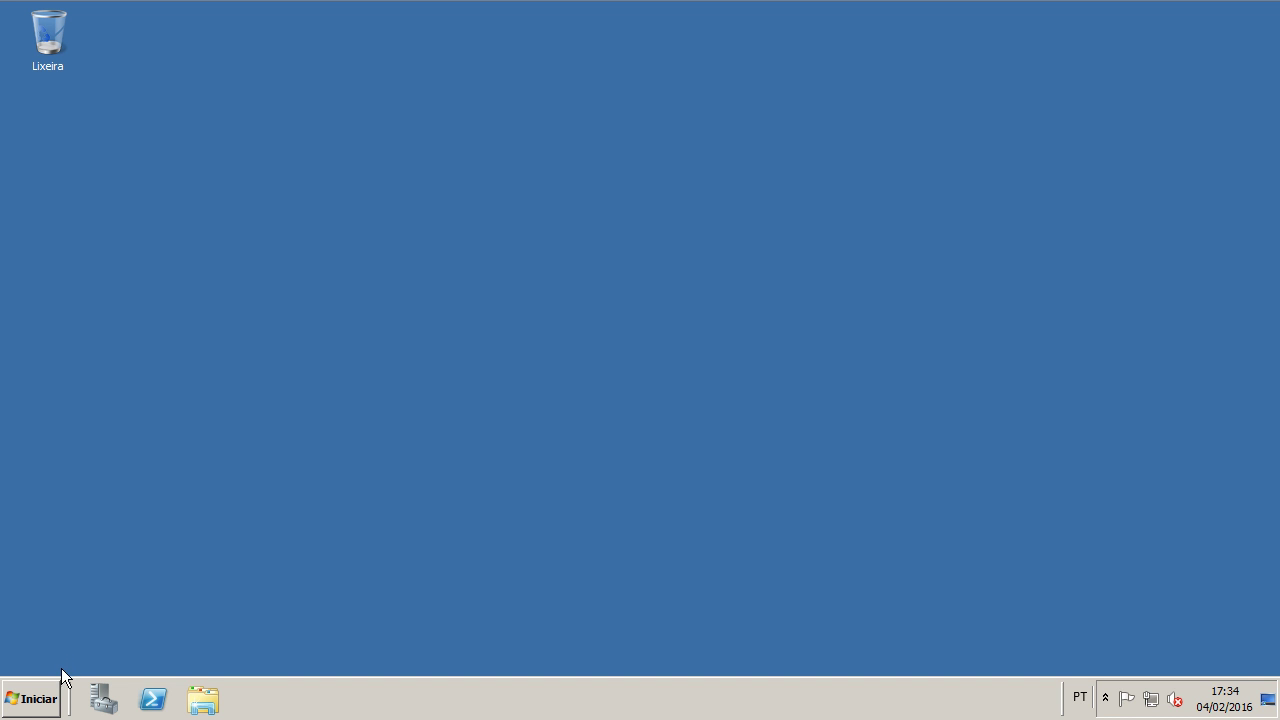
pyautogui.click(40, 697)
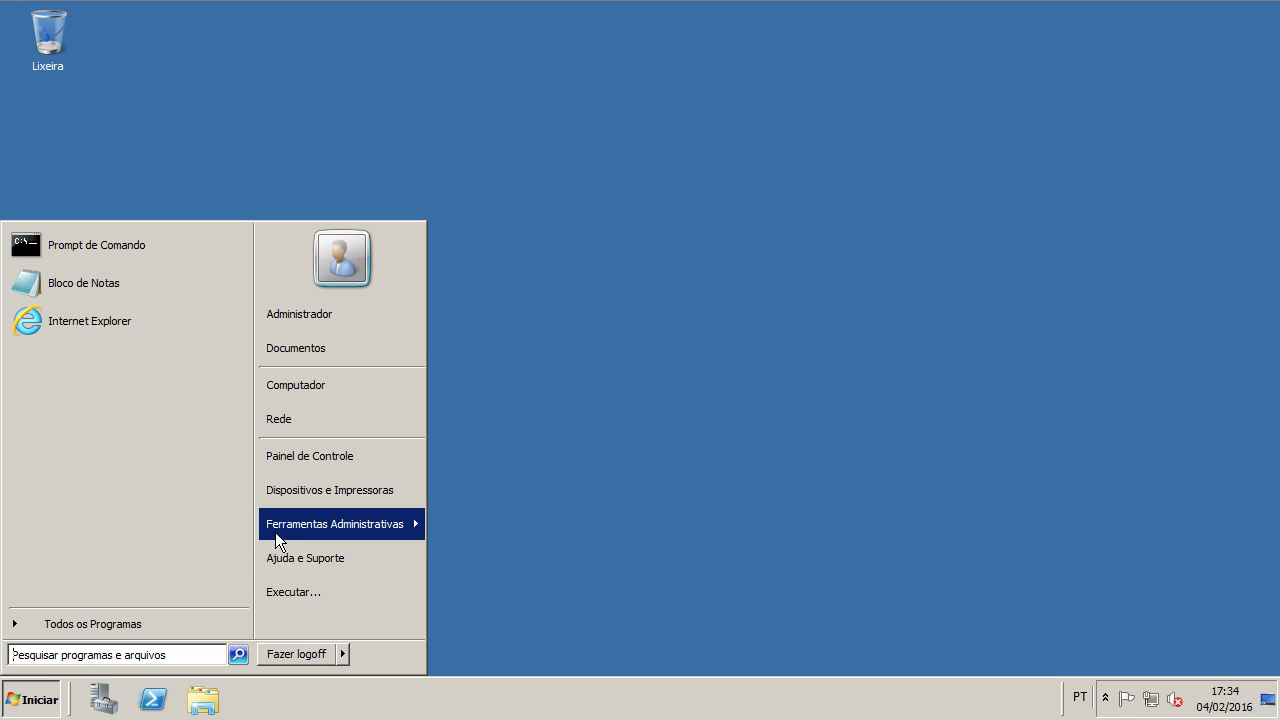
pyautogui.moveTo(400, 528)
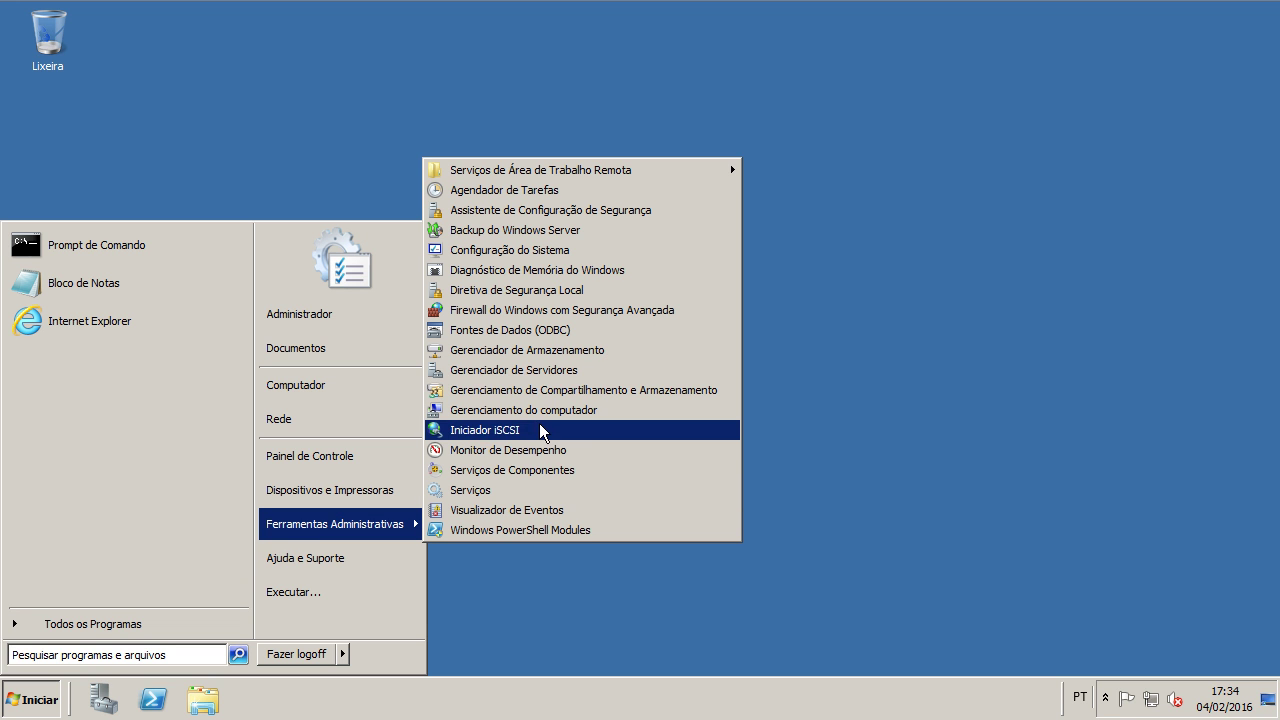
pyautogui.moveTo(590, 178)
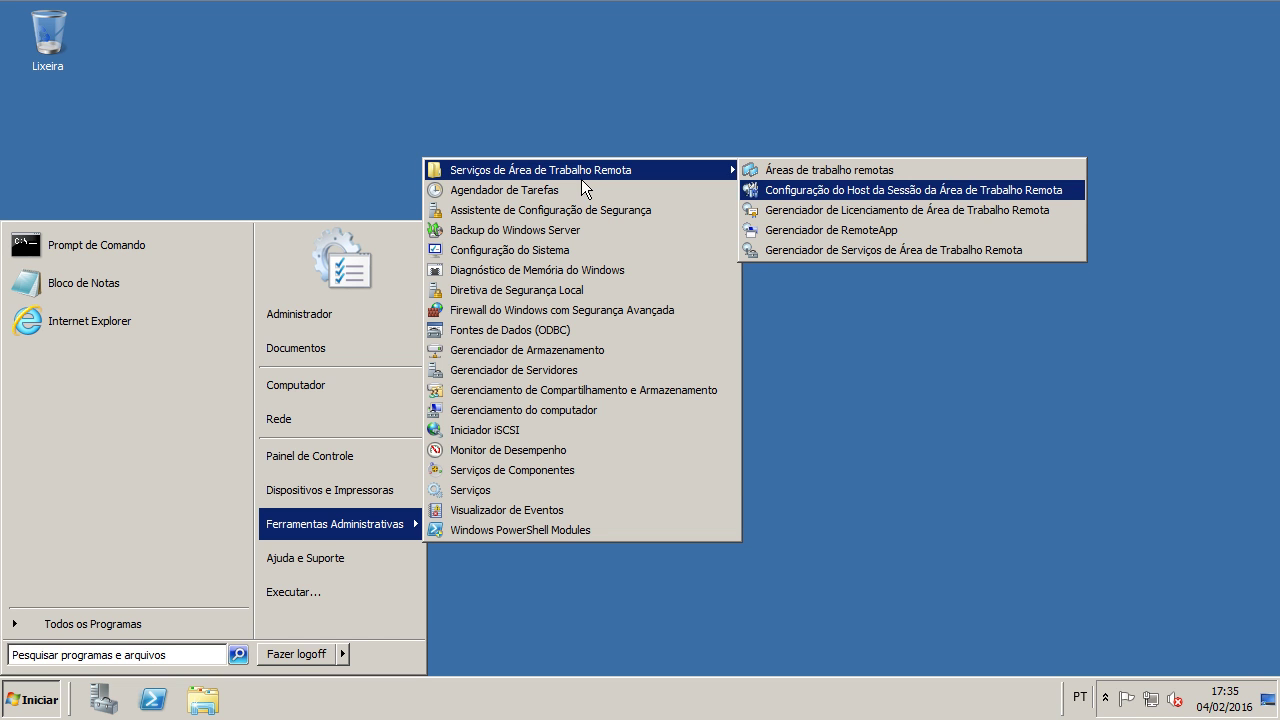
pyautogui.click(727, 604)
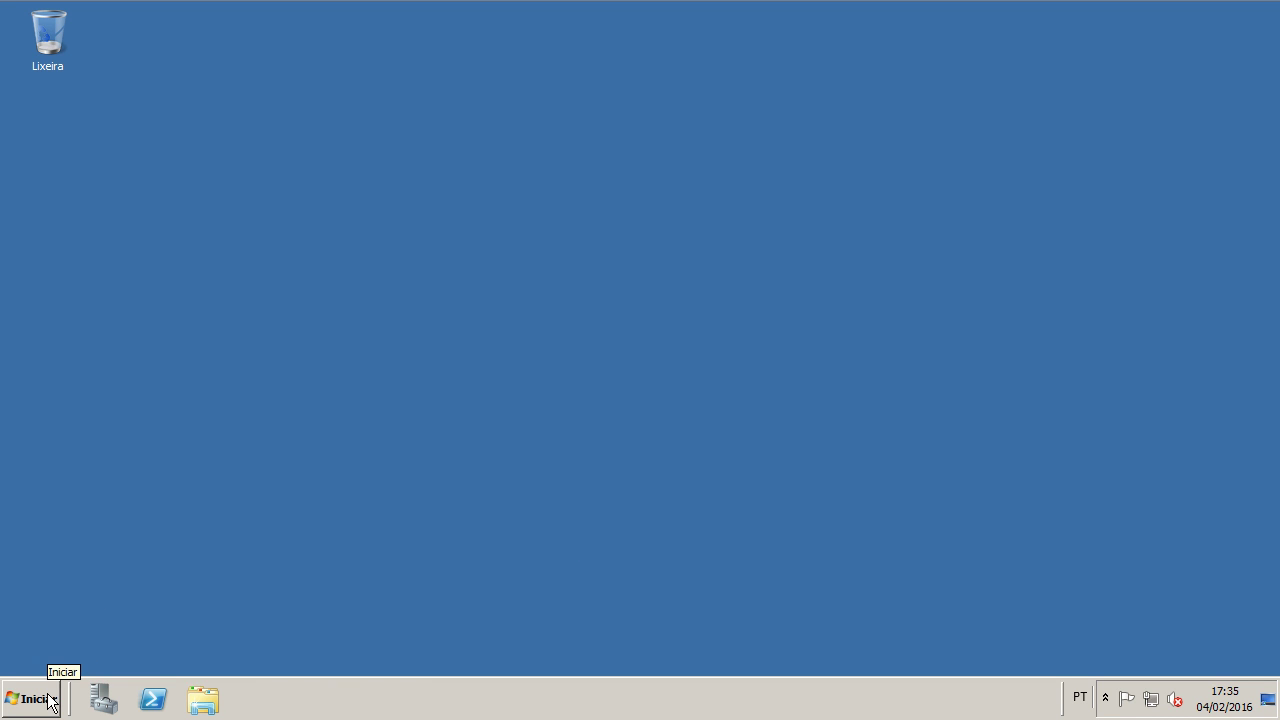
# Step: Browse Control Panel > System and Security > Administrative Tools > Serviços de Área de Trabalho Remota, selecting Session Host Configuration
pyautogui.click(50, 697)
pyautogui.click(282, 460)
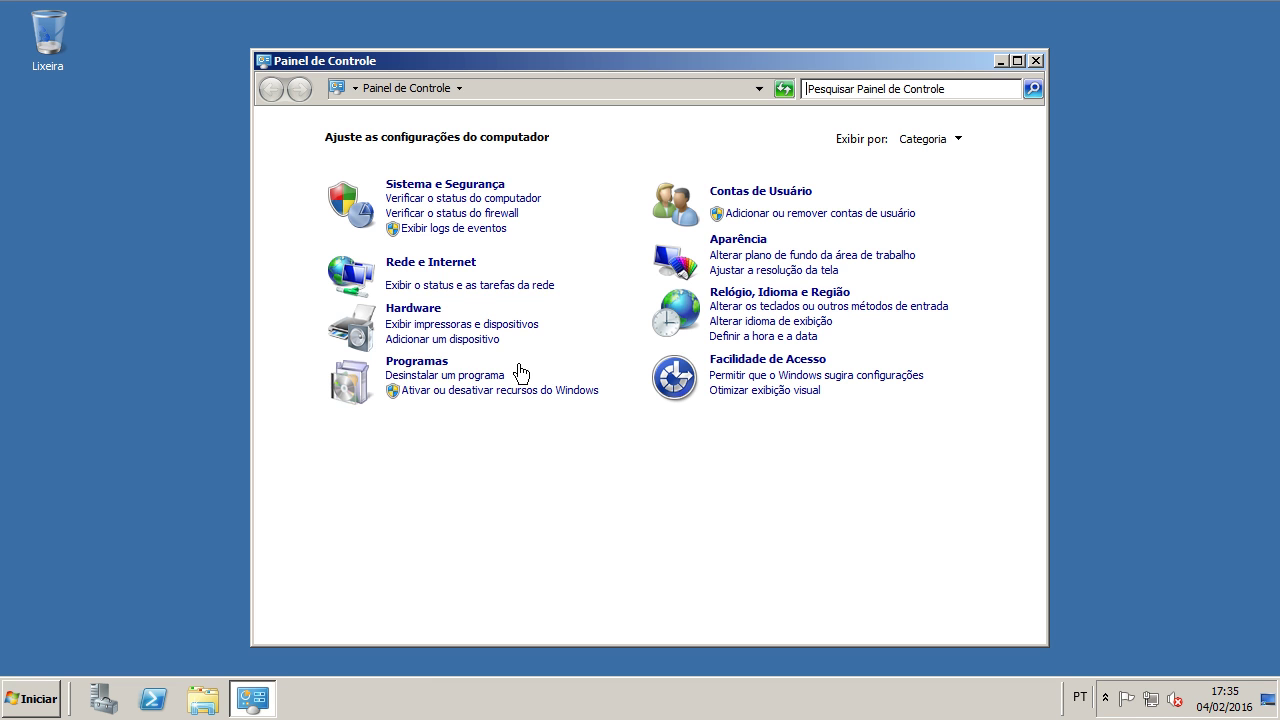
pyautogui.click(445, 185)
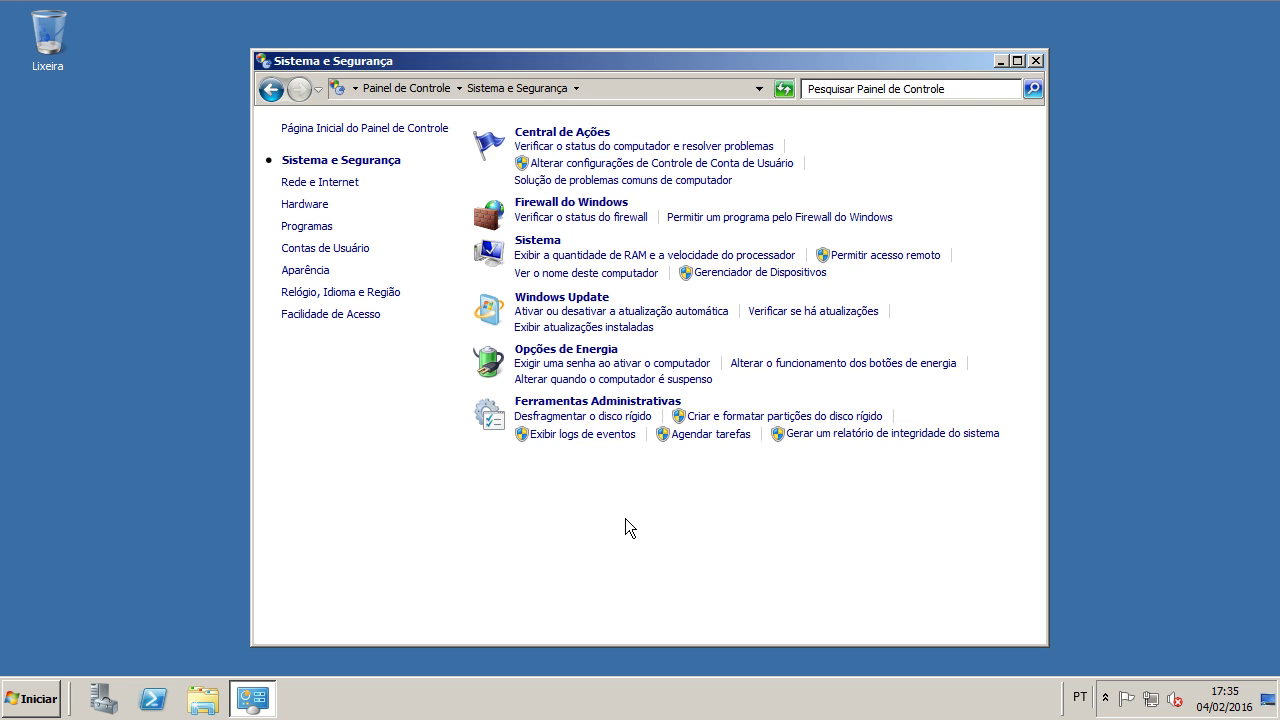
pyautogui.click(601, 402)
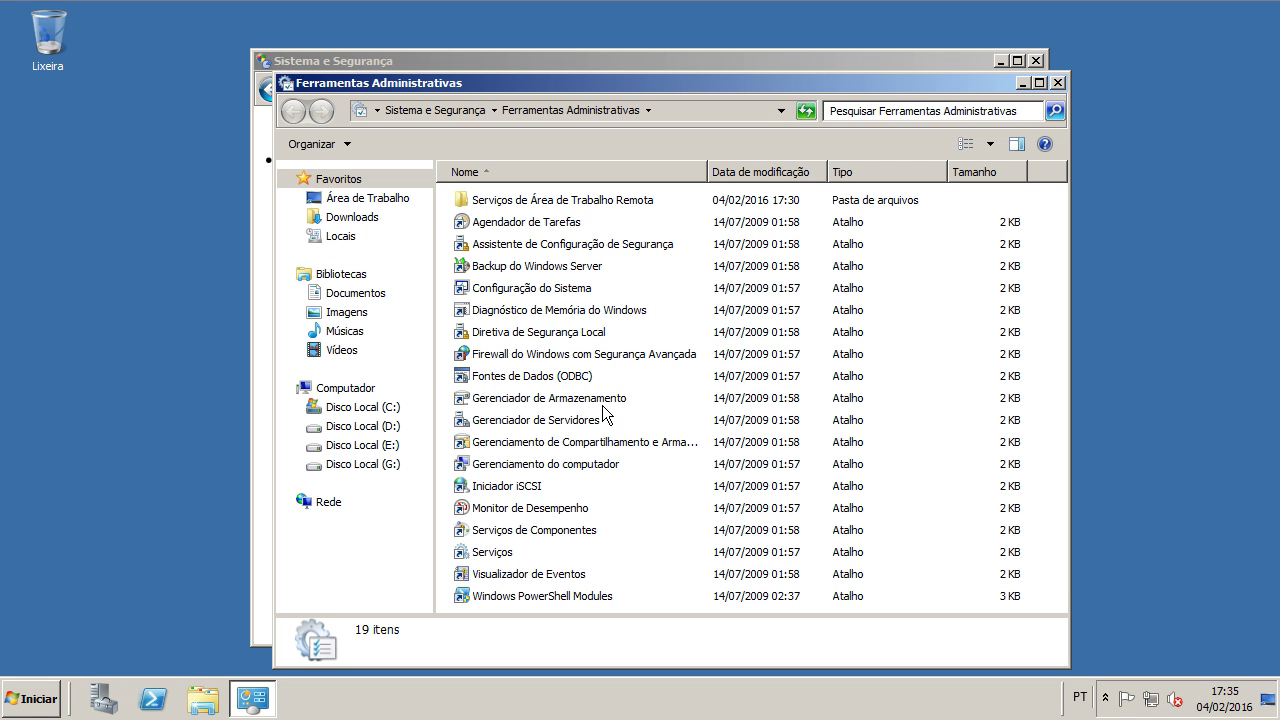
pyautogui.doubleClick(526, 204)
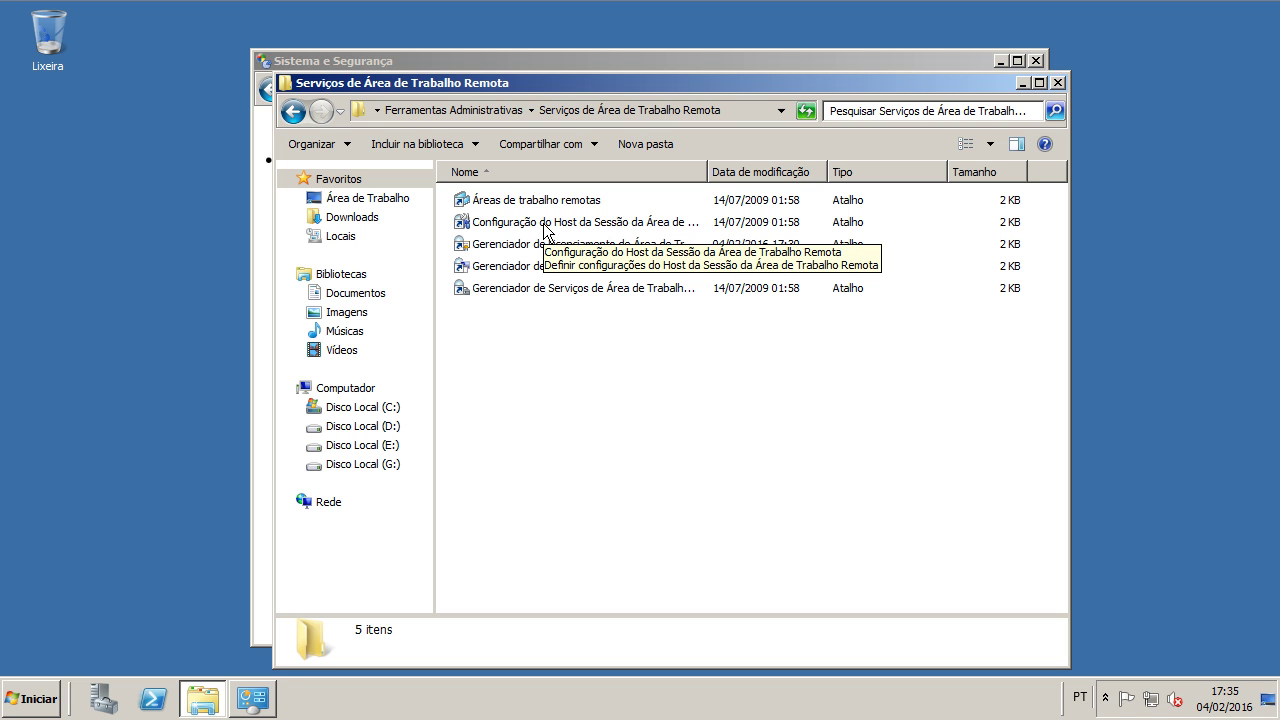
pyautogui.click(597, 228)
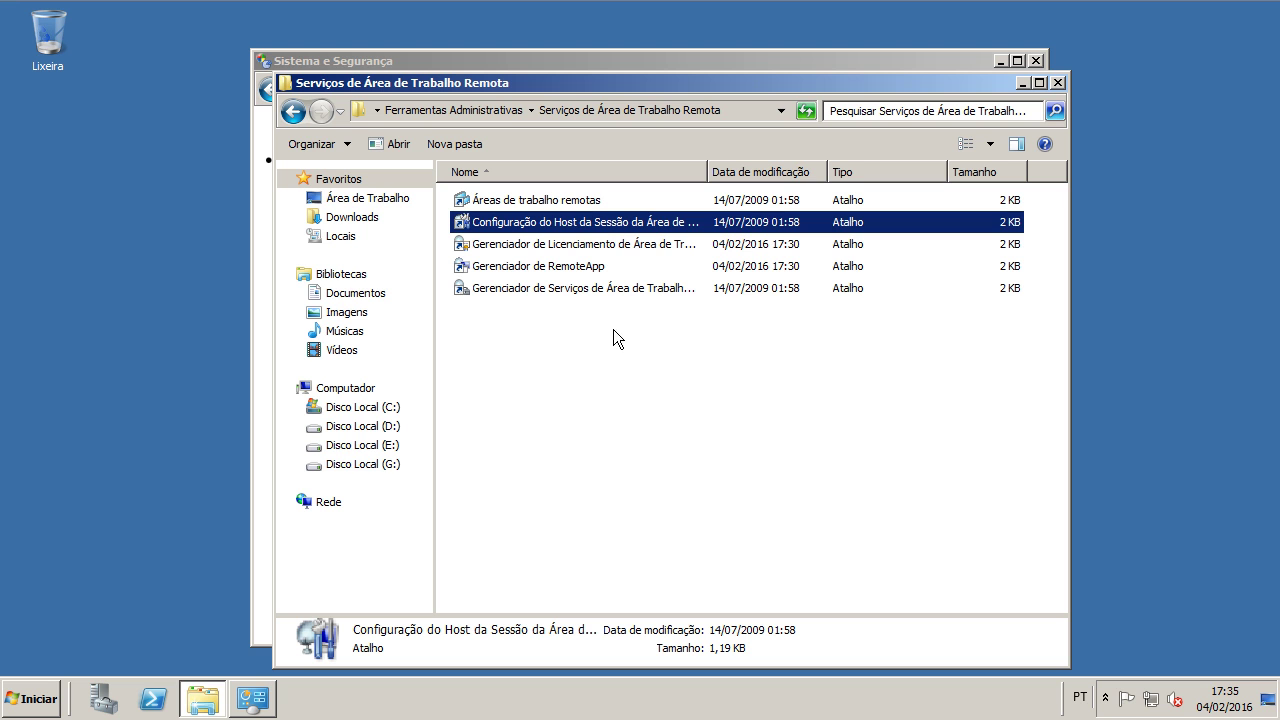
# Step: Launch Session Host Configuration and read the licensing diagnosis: 0 licenses, no license server
pyautogui.doubleClick(620, 227)
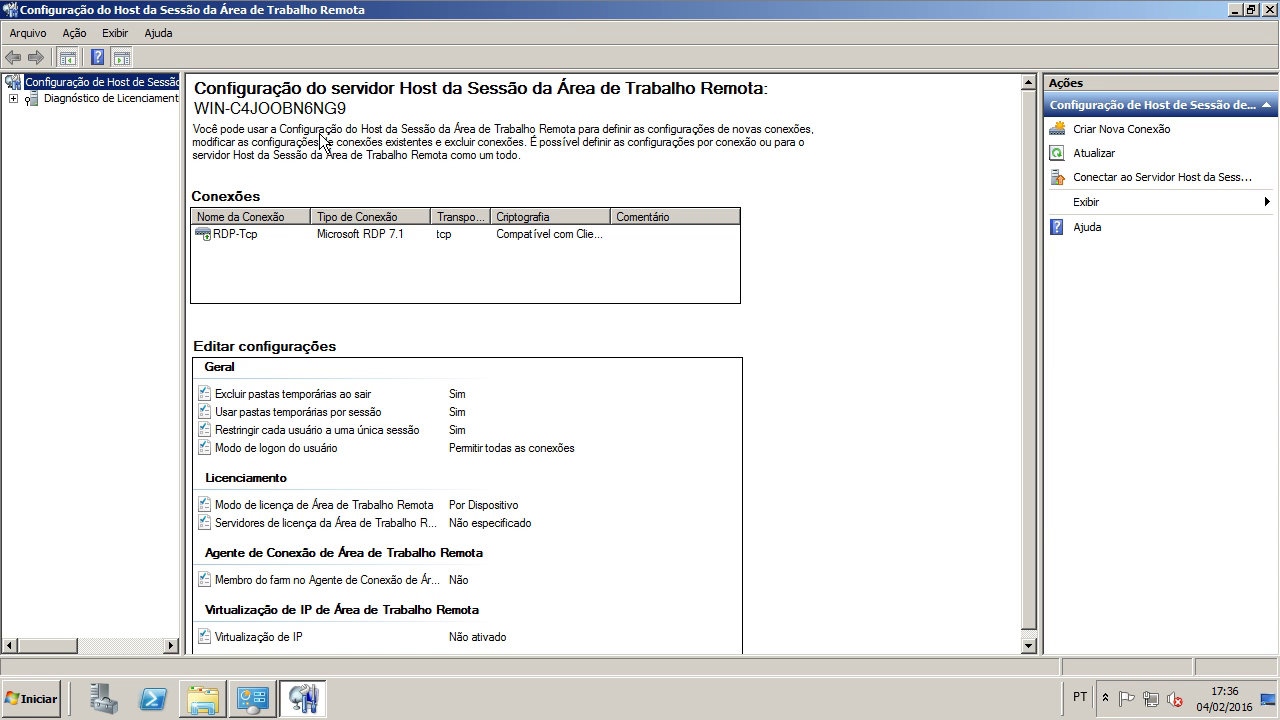
pyautogui.click(100, 98)
pyautogui.click(14, 99)
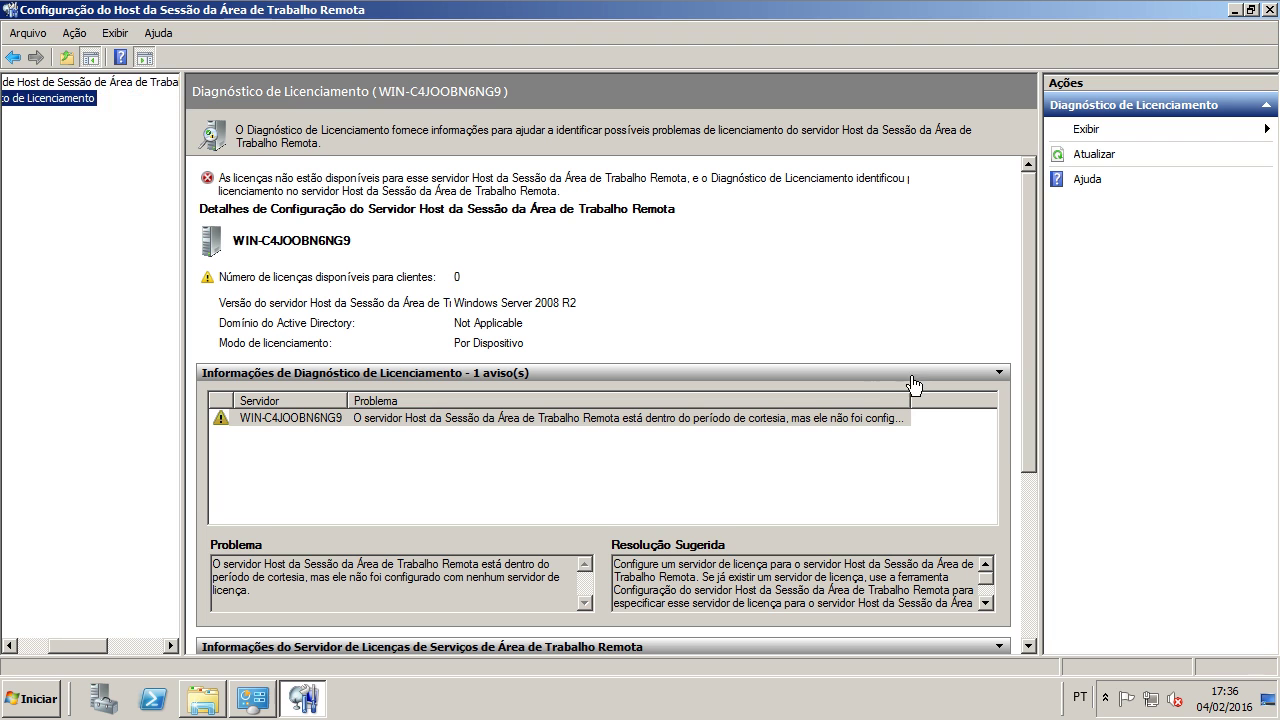
pyautogui.click(733, 420)
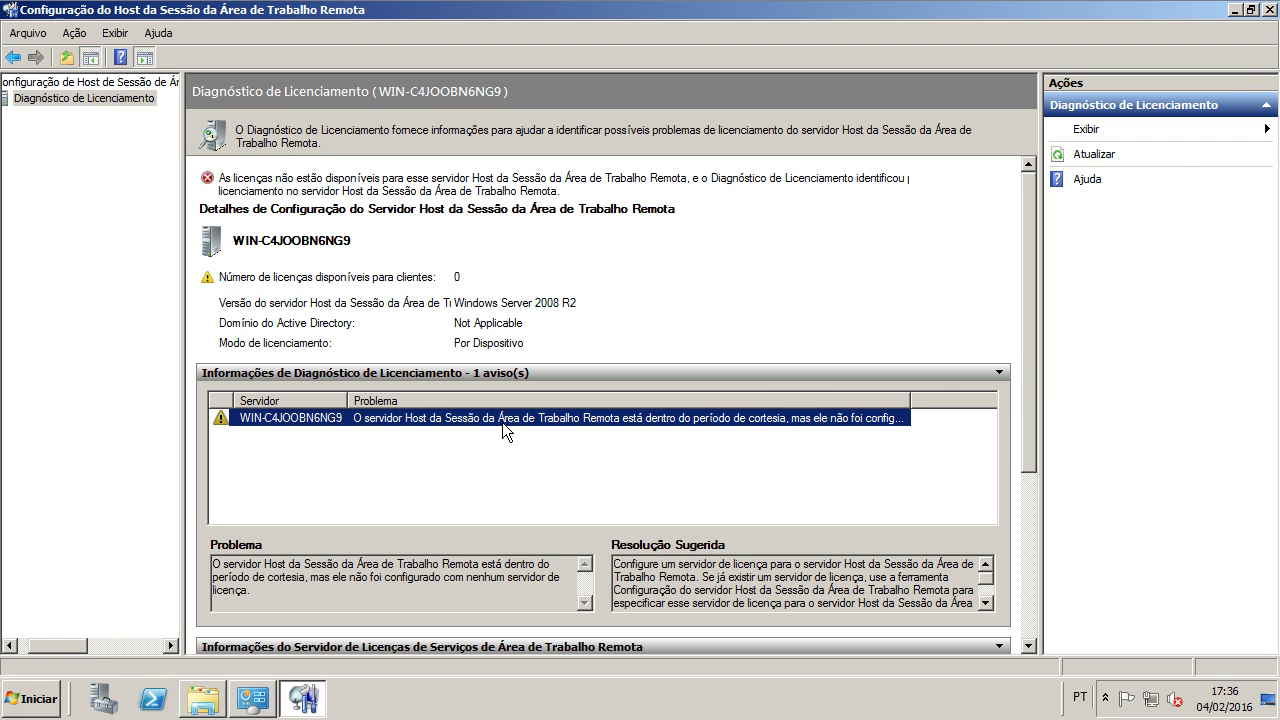
pyautogui.moveTo(1028, 355); pyautogui.dragTo(1029, 558)
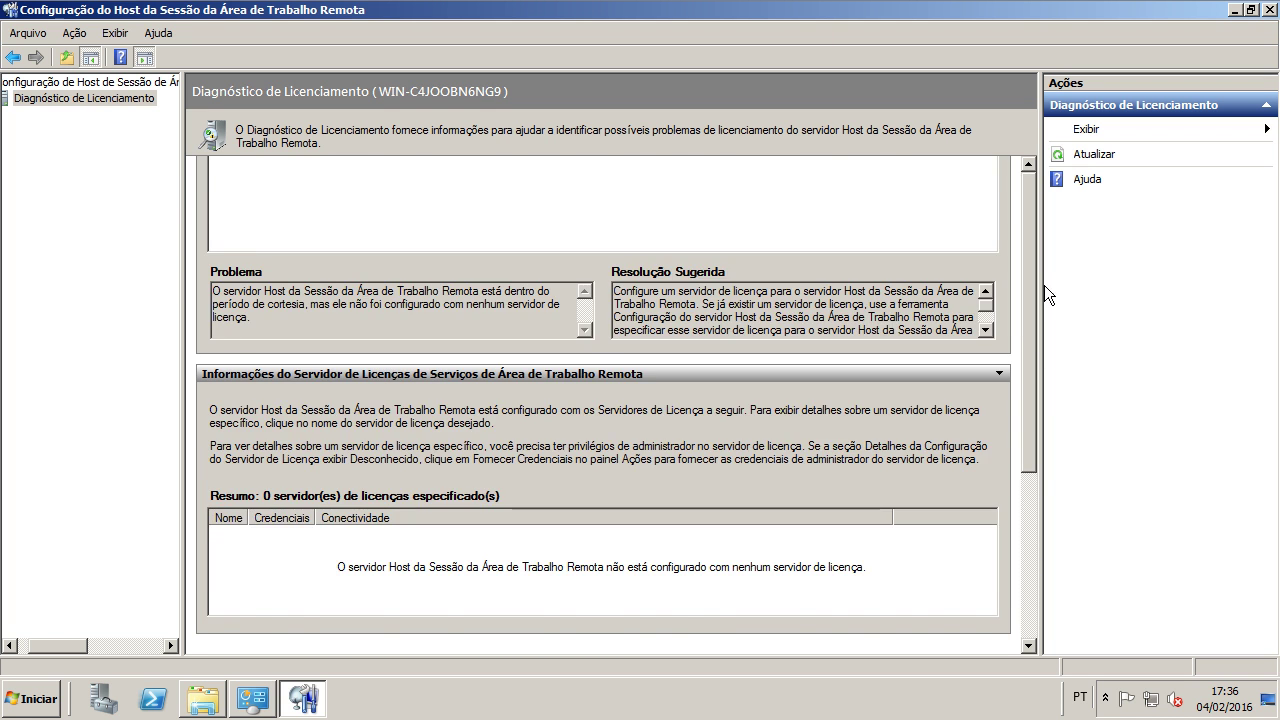
pyautogui.scroll(5, 880, 430)
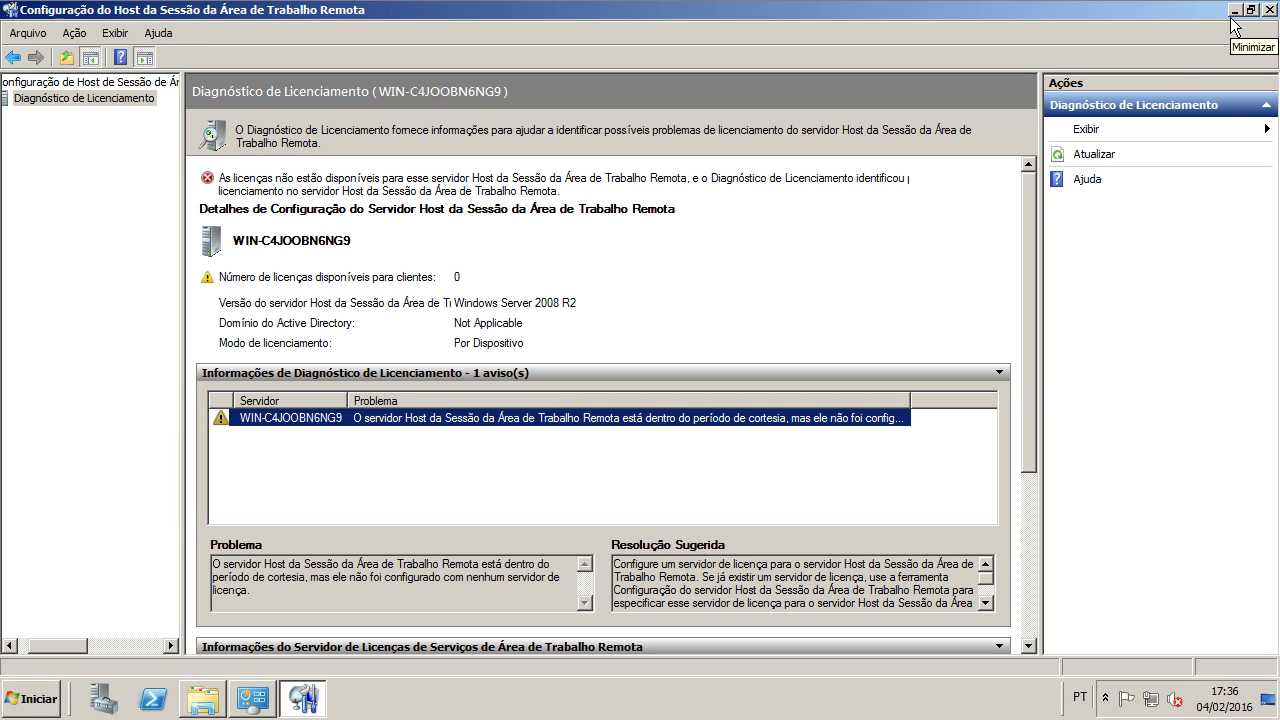
# Step: Return to the overview, select the RDP-Tcp connection and minimize the window
pyautogui.click(90, 81)
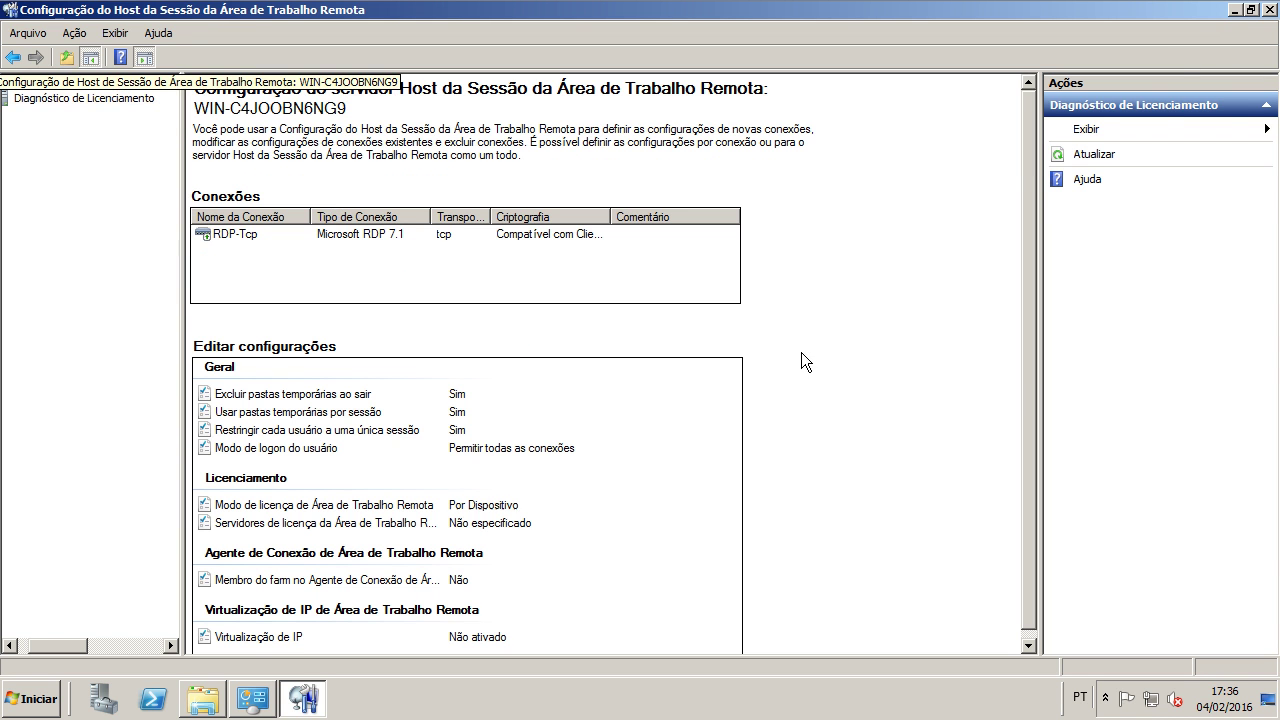
pyautogui.click(556, 238)
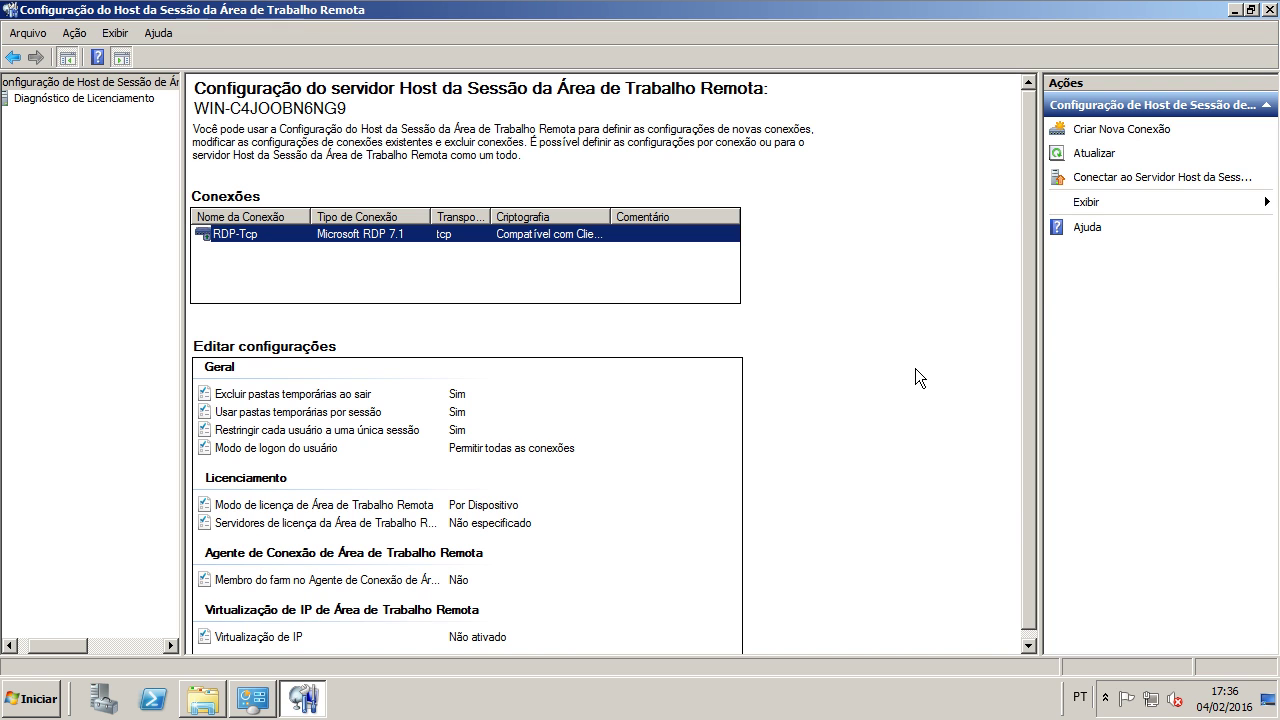
pyautogui.click(1235, 10)
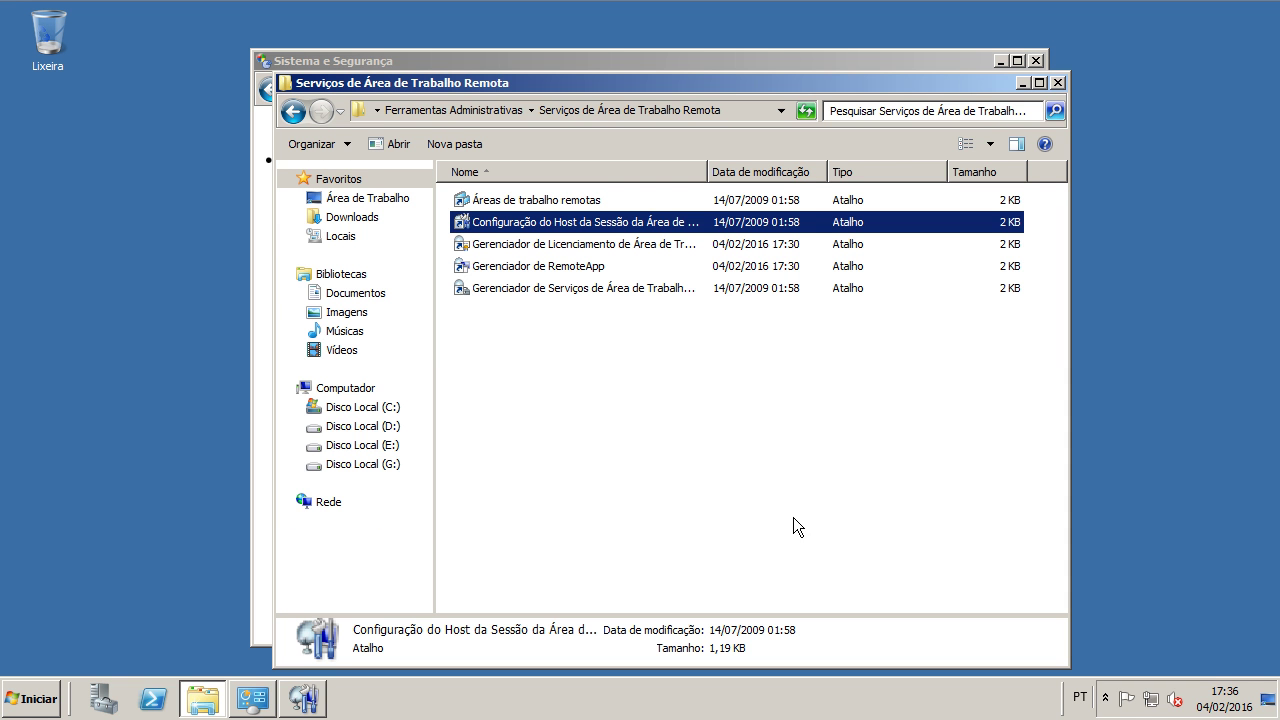
# Step: Open Remote Desktop Licensing Manager maximized and select server WIN-C4JOOBN6NG9 under Todos os servidores
pyautogui.doubleClick(608, 244)
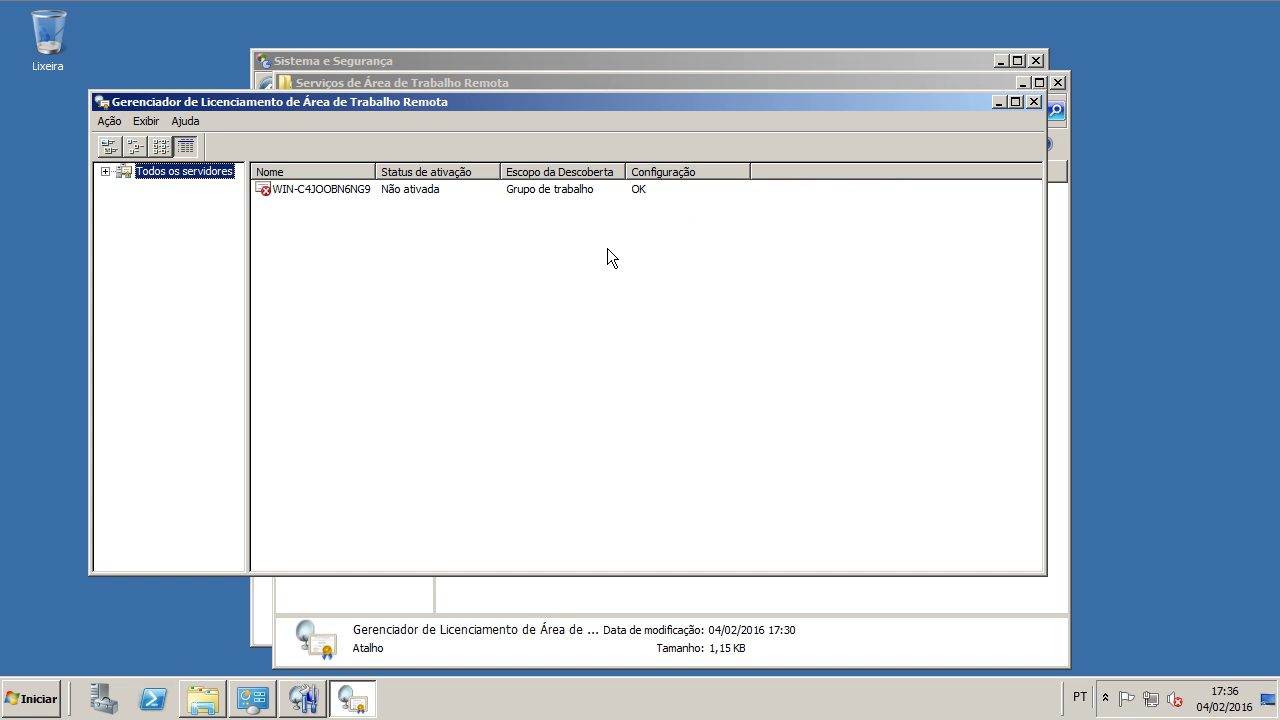
pyautogui.click(1014, 101)
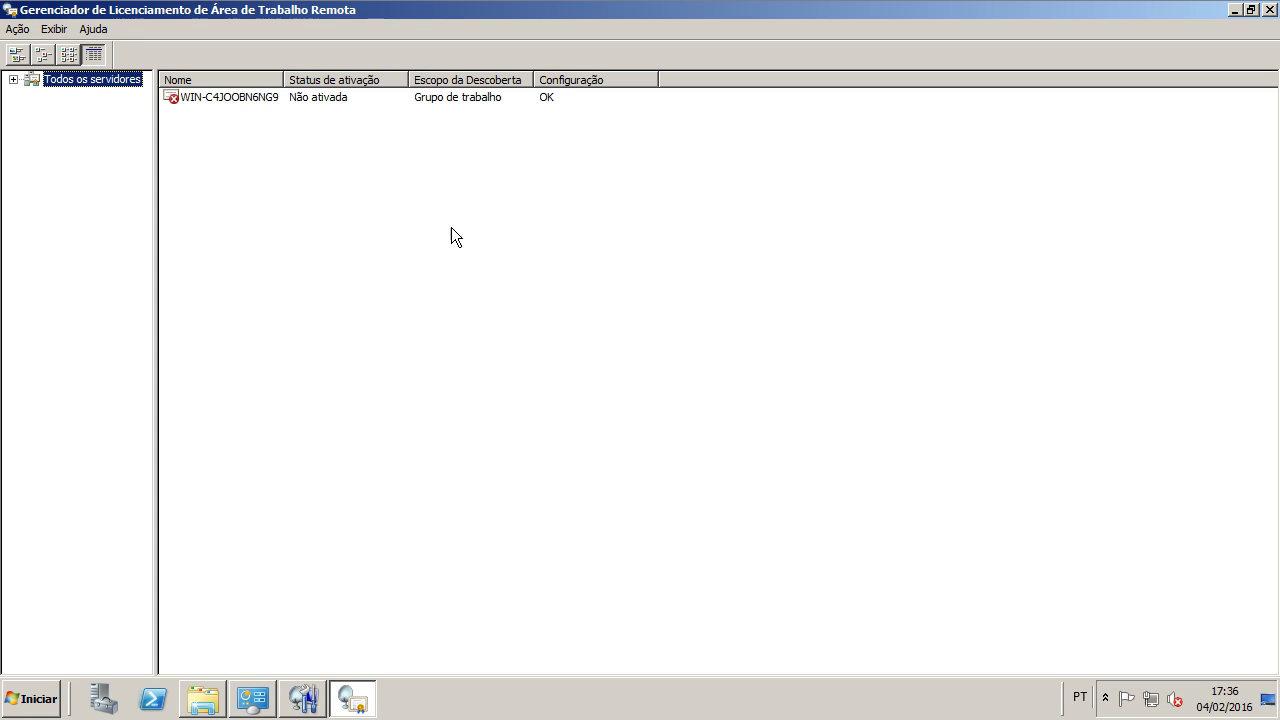
pyautogui.click(14, 80)
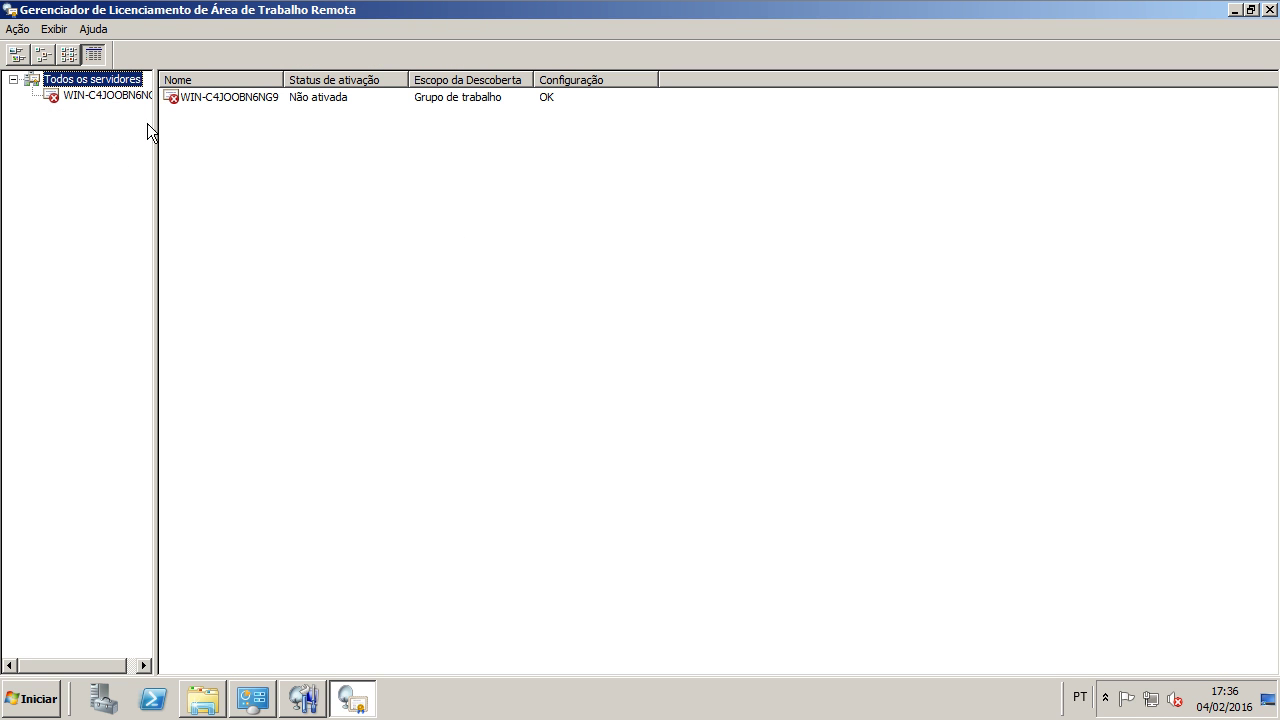
pyautogui.click(344, 100)
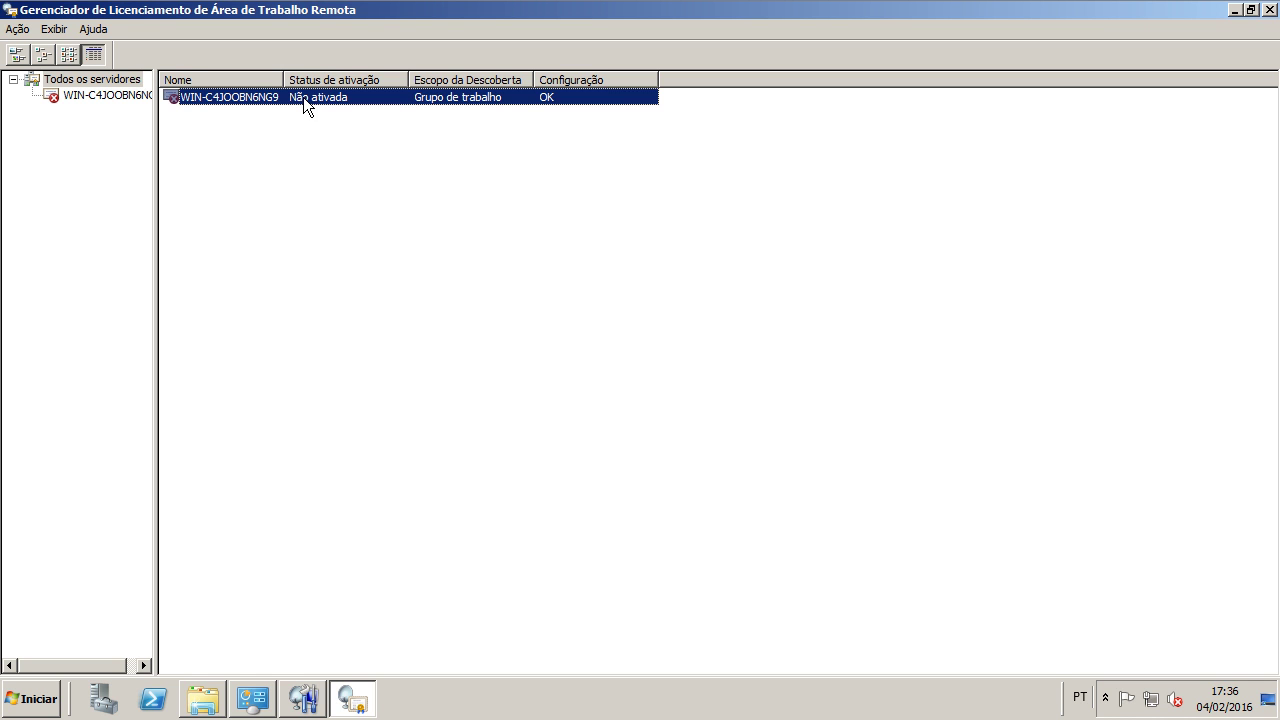
# Step: Start the Server Activation Wizard for WIN-C4JOOBN6NG9 from the Ação menu
pyautogui.rightClick(246, 97)
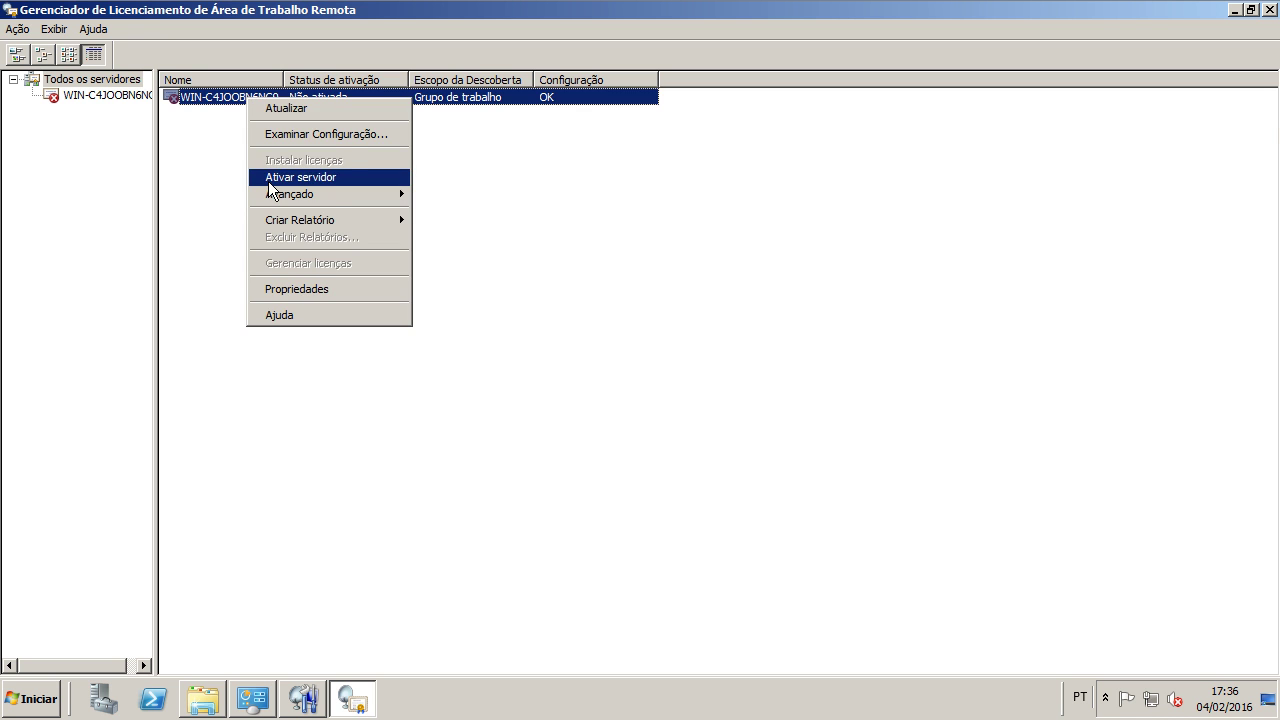
pyautogui.click(664, 128)
pyautogui.click(255, 98)
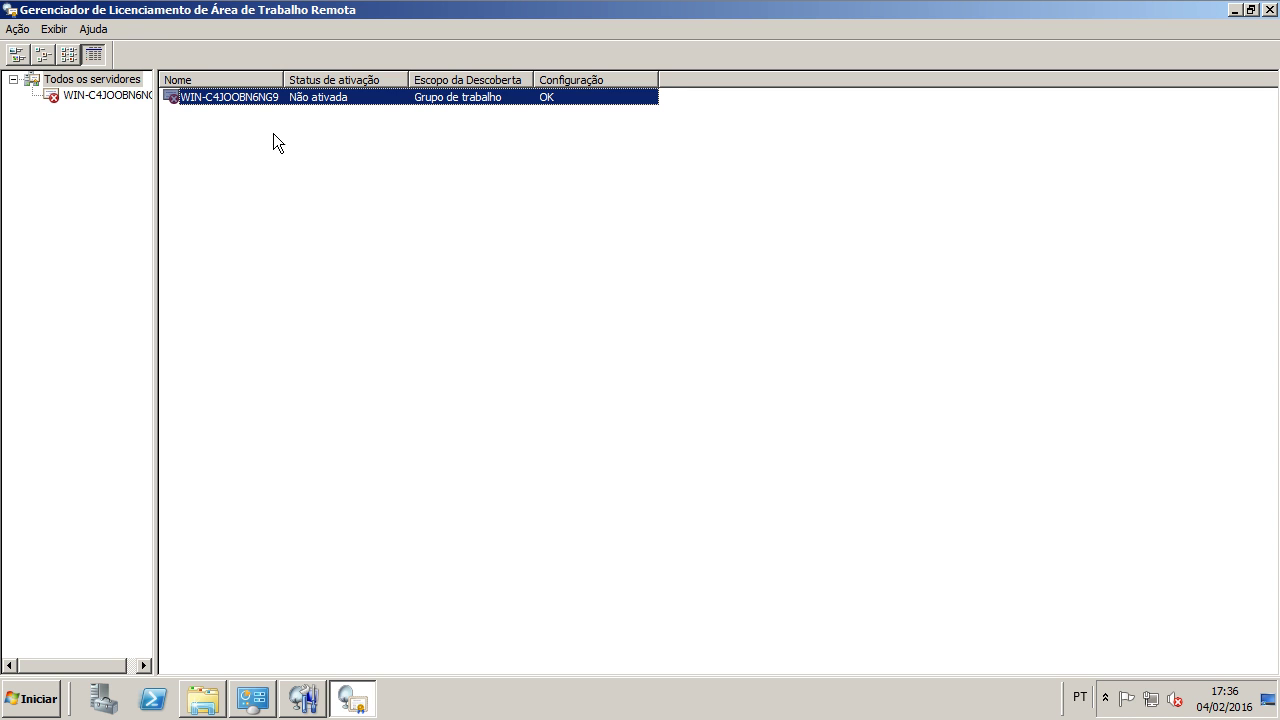
pyautogui.click(16, 29)
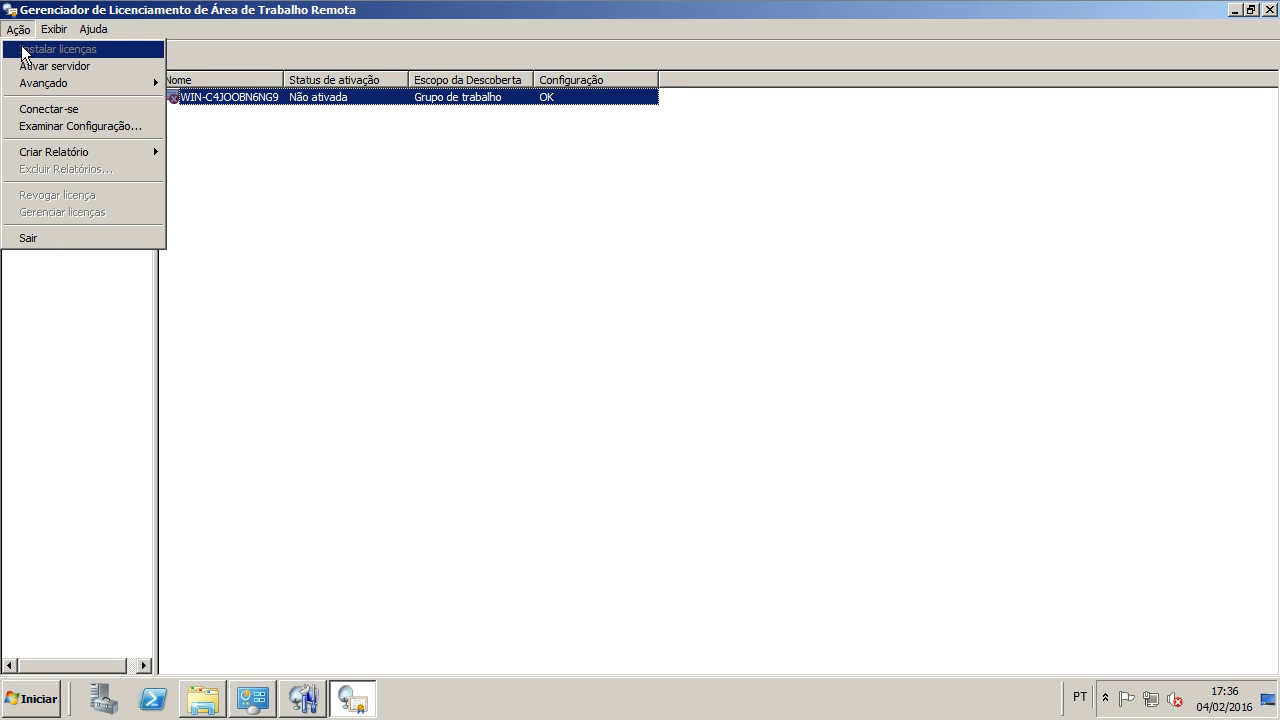
pyautogui.click(27, 66)
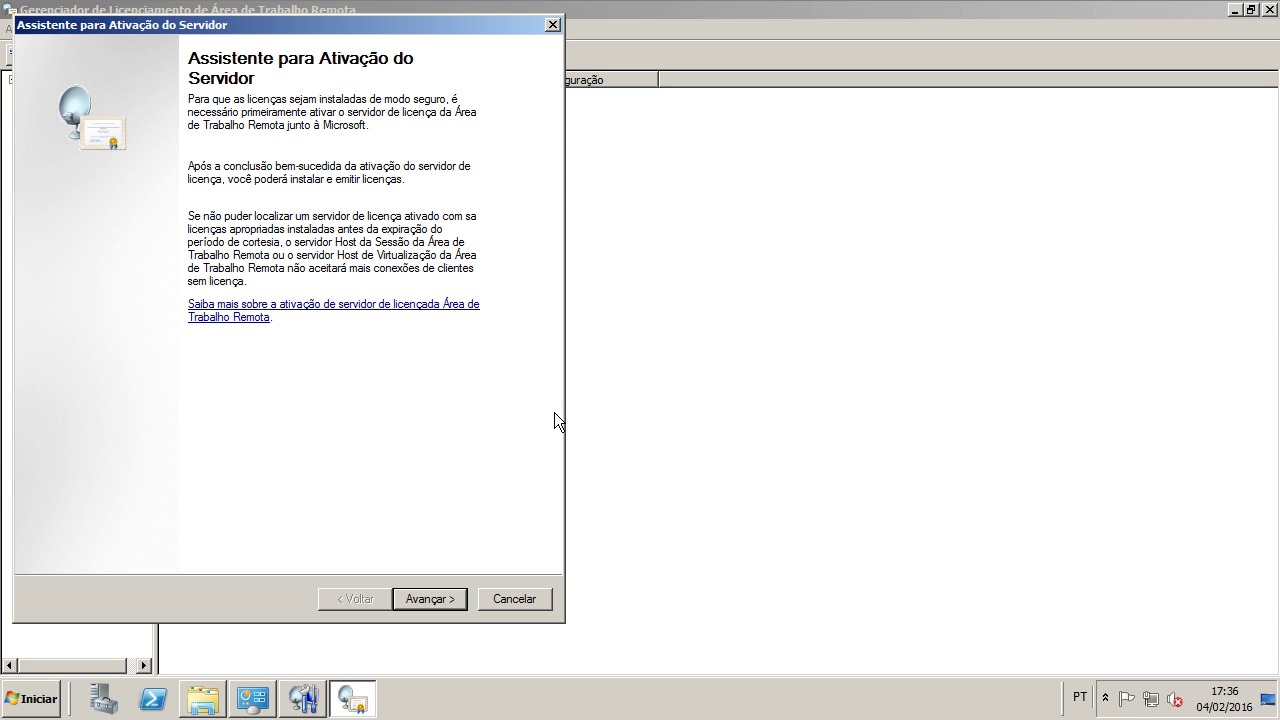
# Step: Keep Conexão automática as the activation connection method
pyautogui.moveTo(271, 24); pyautogui.dragTo(709, 56)
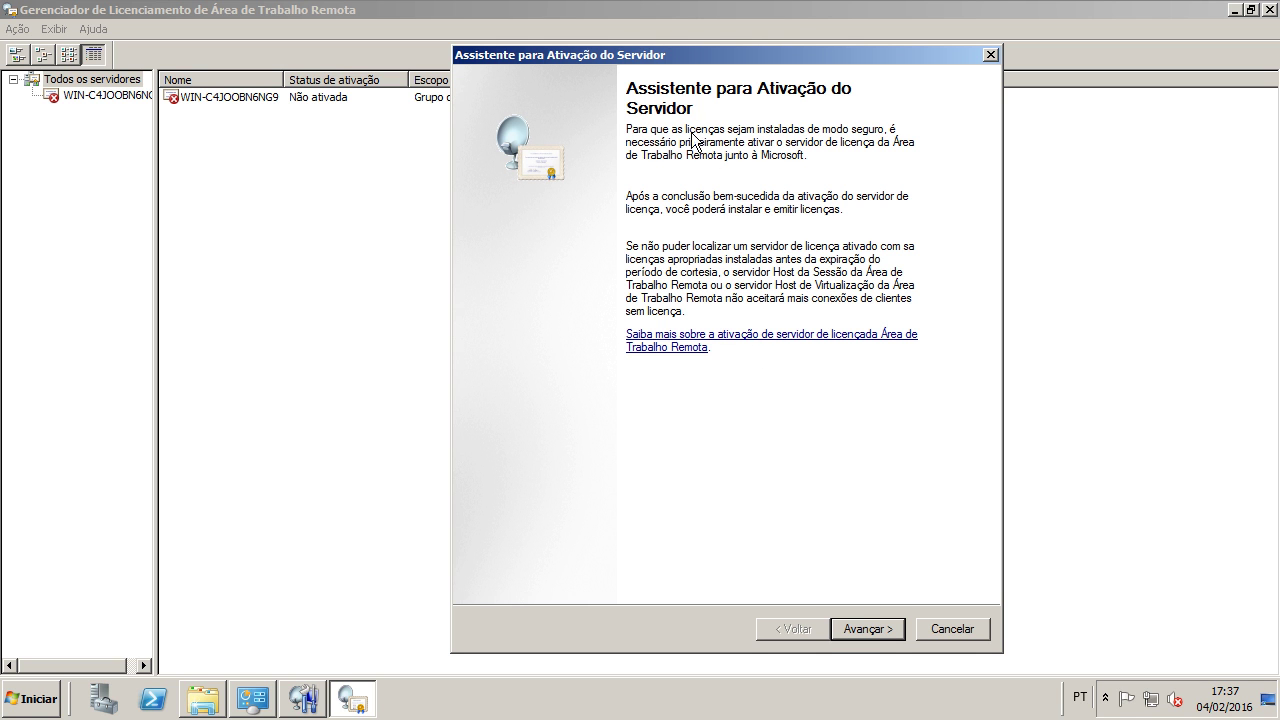
pyautogui.click(851, 634)
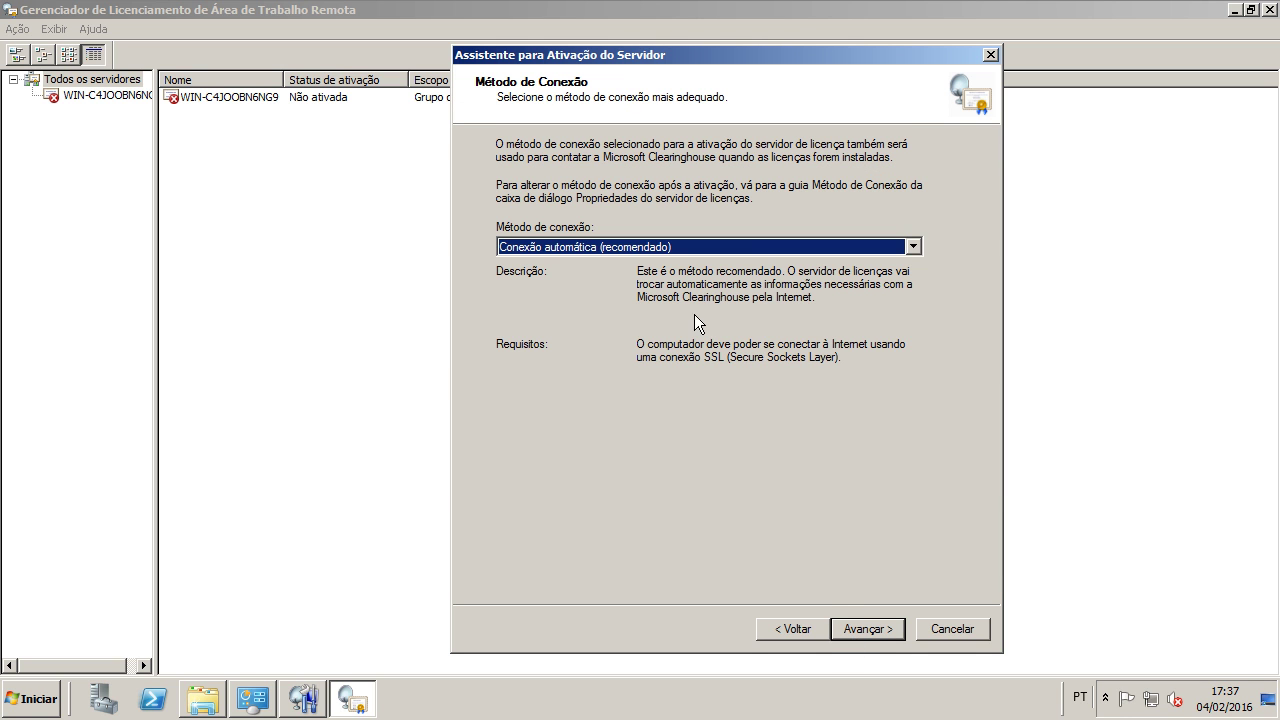
pyautogui.click(630, 247)
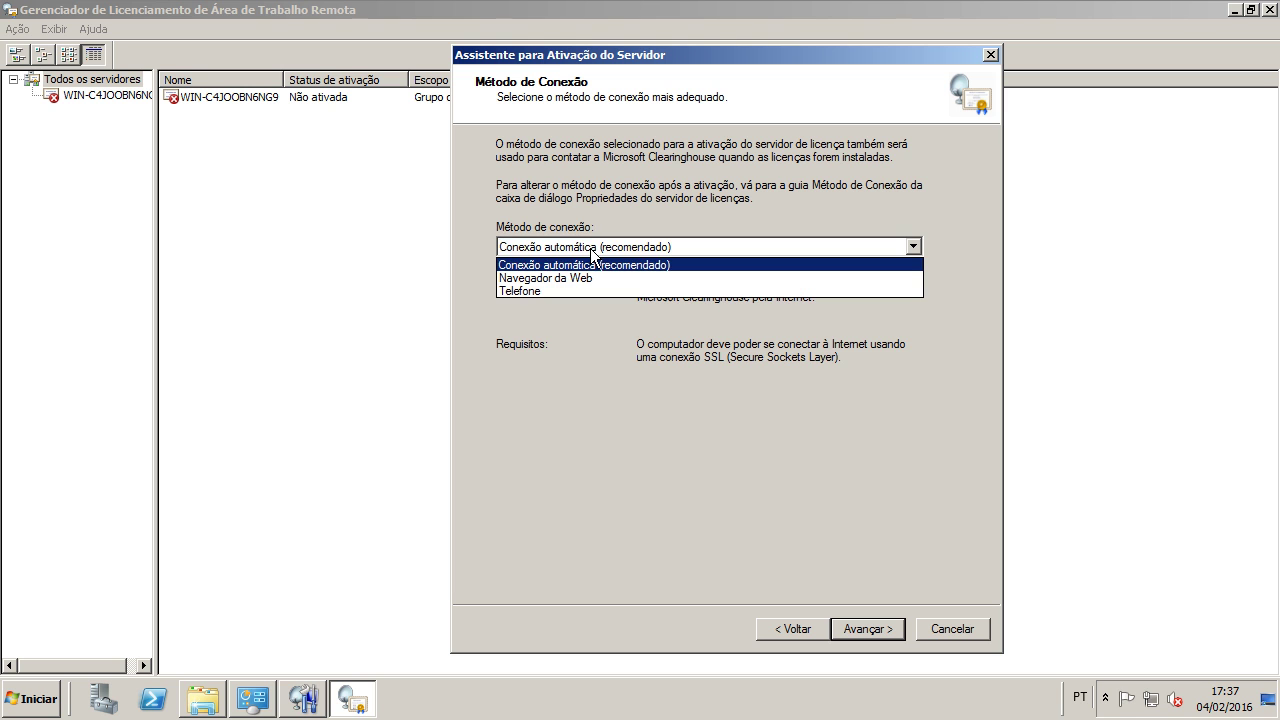
pyautogui.click(675, 255)
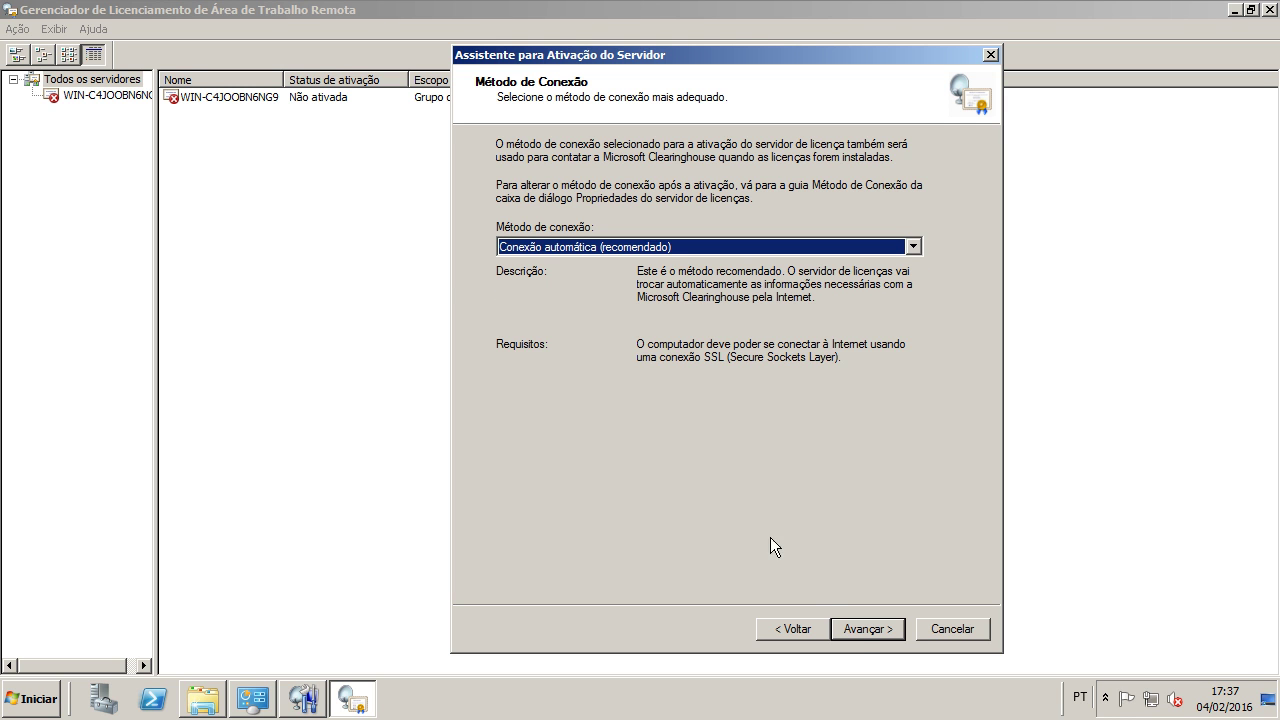
pyautogui.click(861, 631)
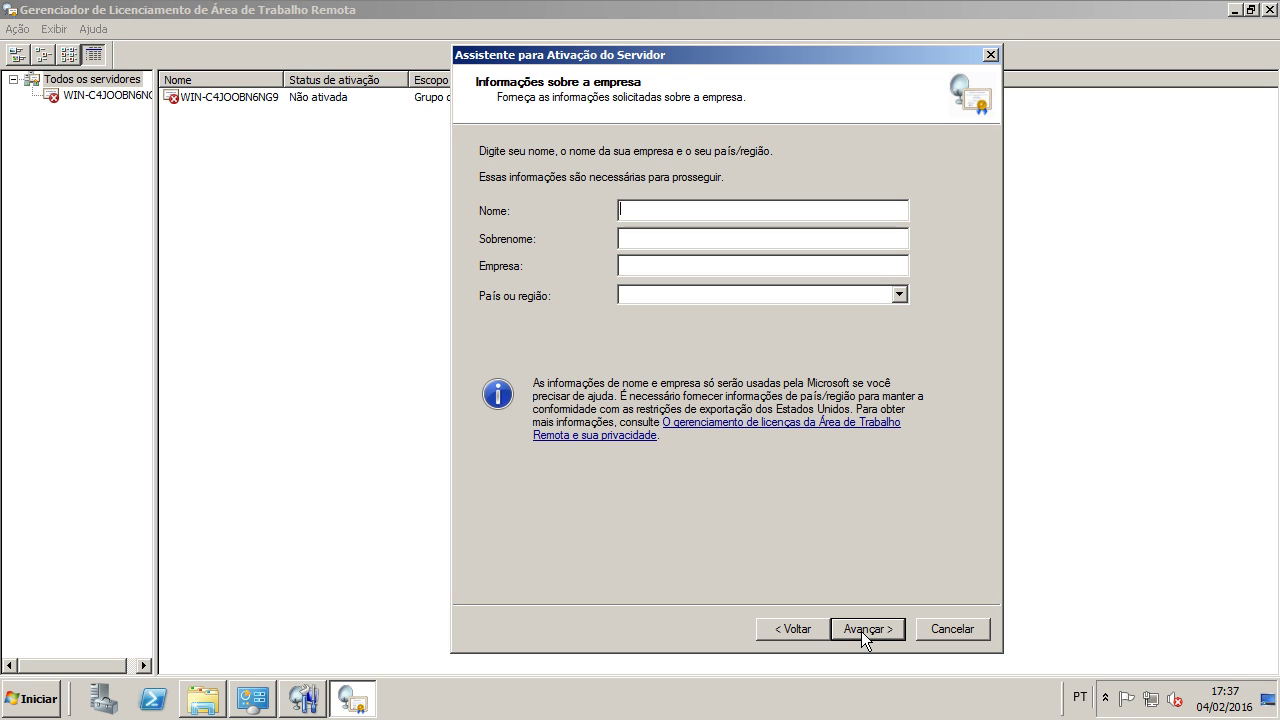
# Step: Fill in the contact's first name, surname and company, with Brasil as the country
pyautogui.write('VG')
pyautogui.press('Tab')
pyautogui.write('VGVG')
pyautogui.press('Tab')
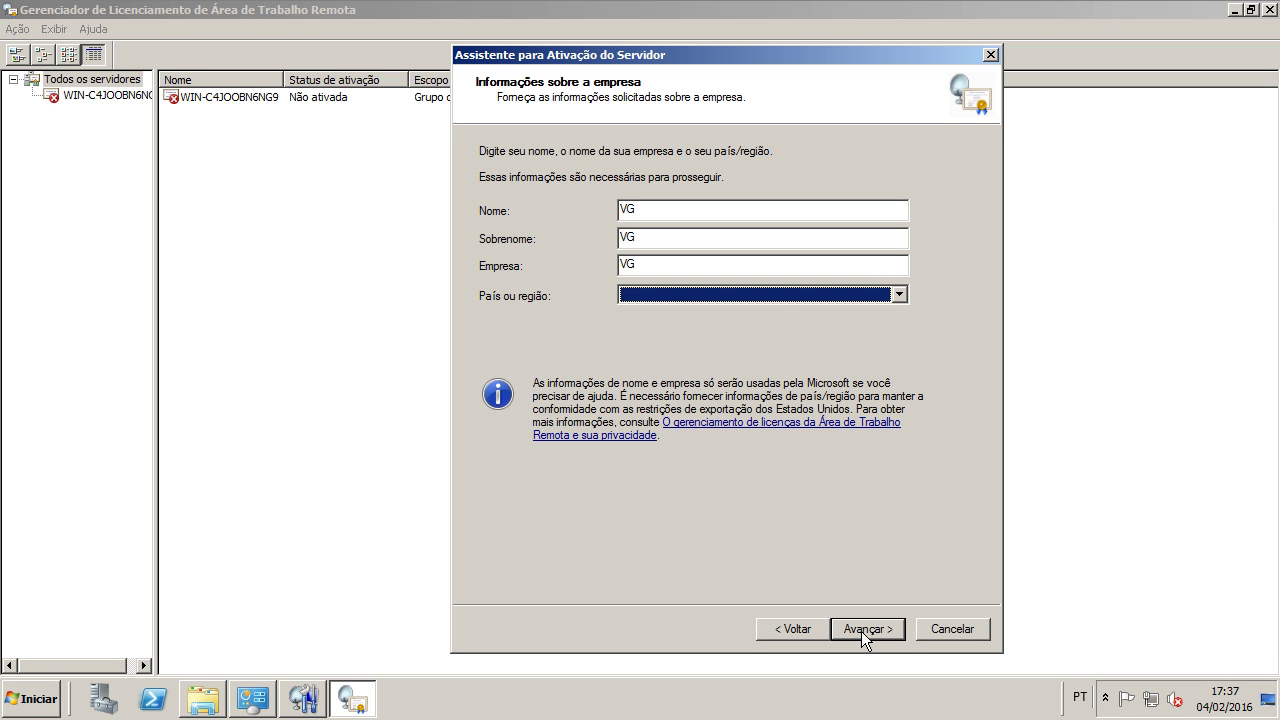
pyautogui.click(774, 294)
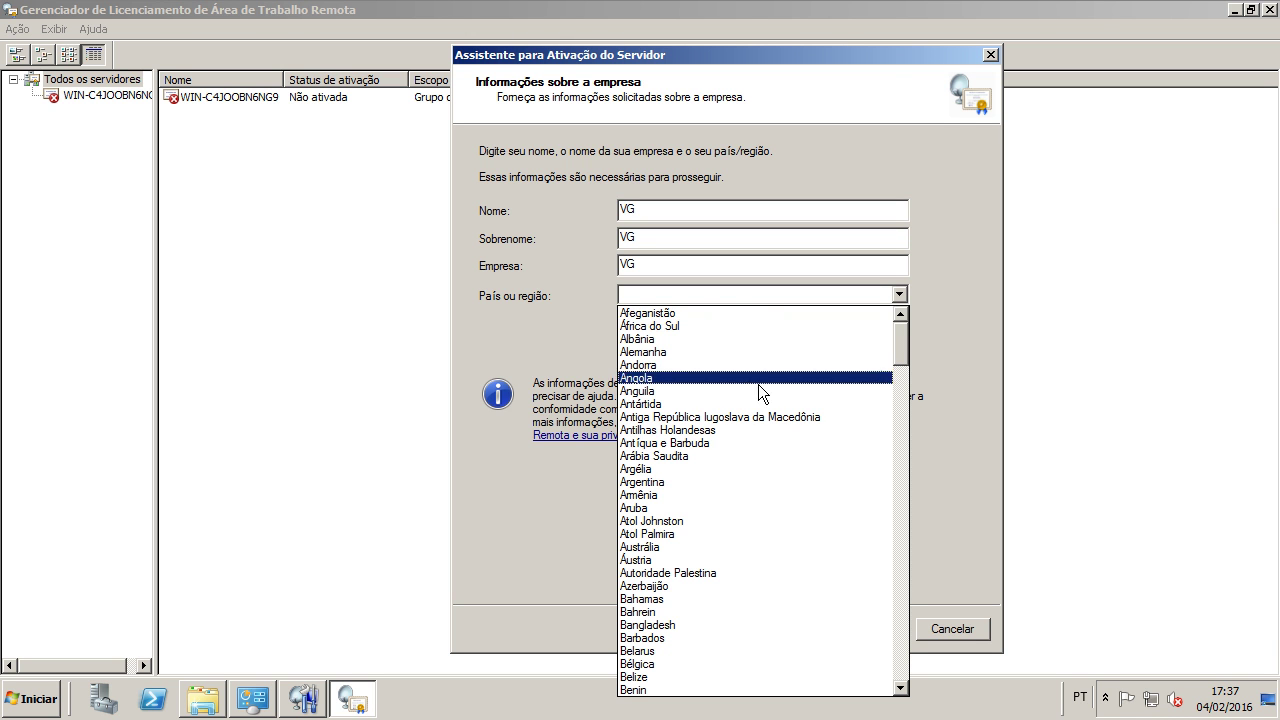
pyautogui.scroll(-3, 754, 645)
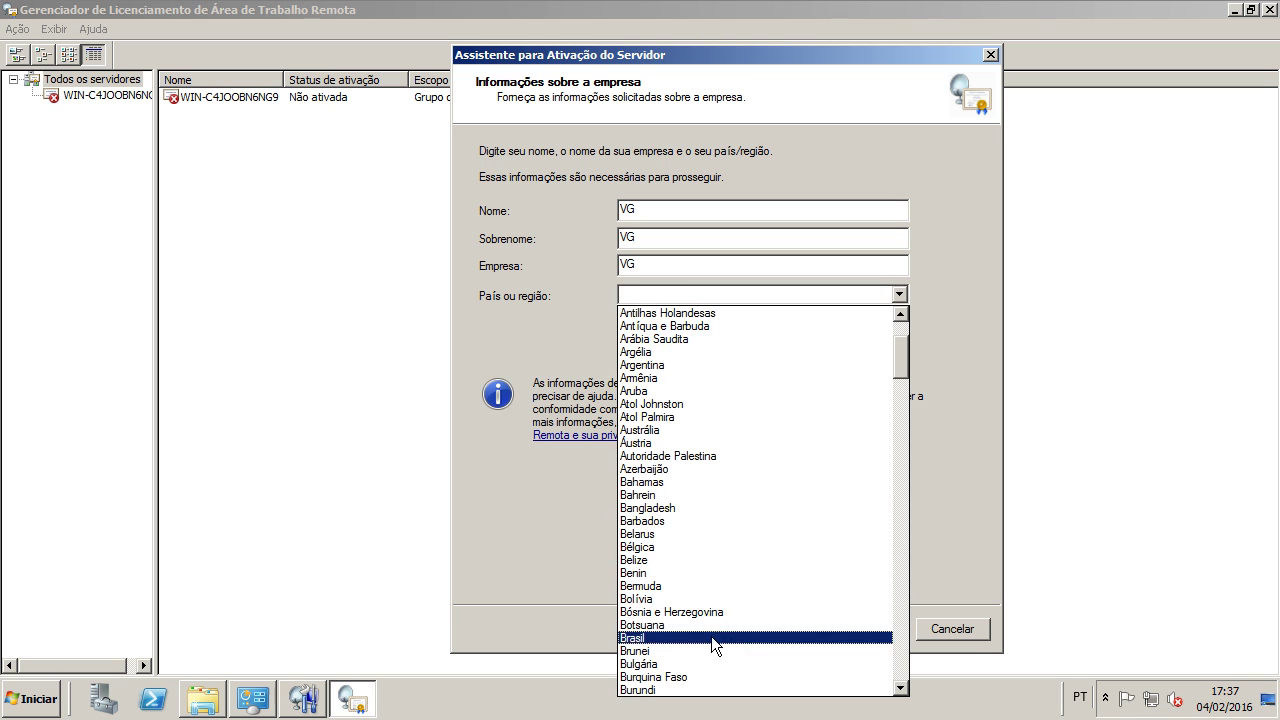
pyautogui.click(716, 636)
pyautogui.click(854, 628)
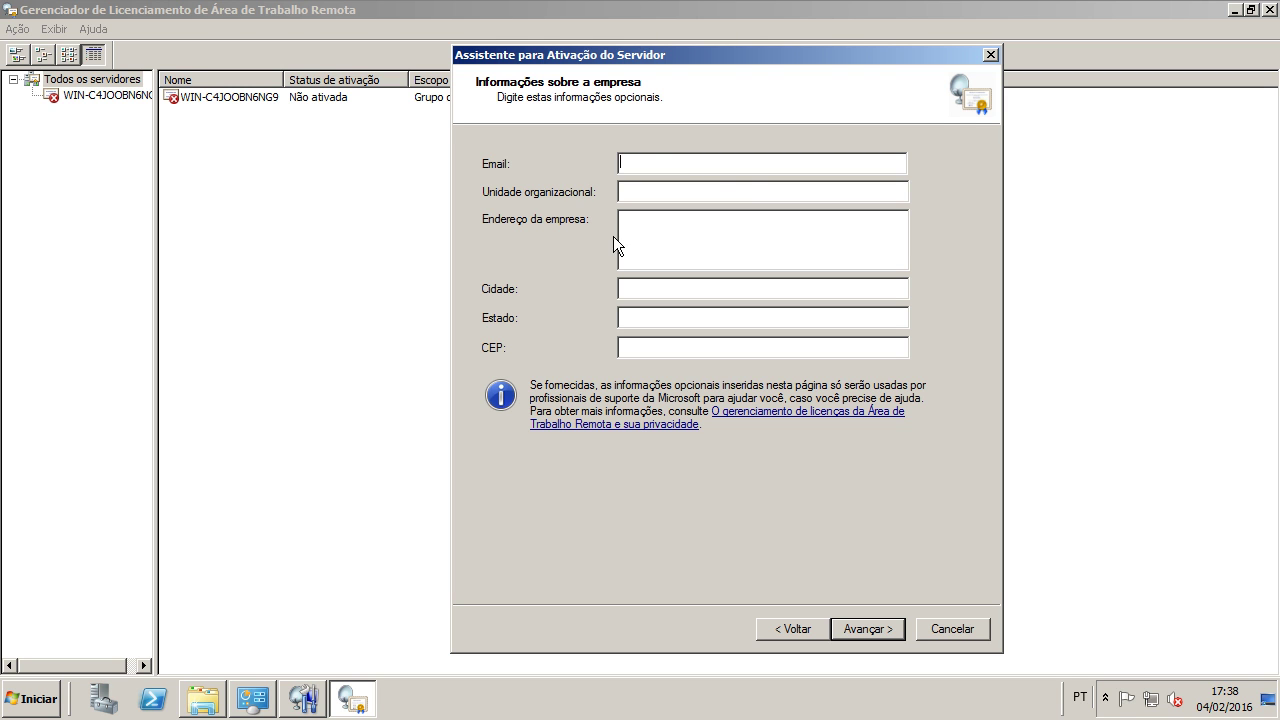
# Step: Leave the optional company details empty and activate the license server
pyautogui.click(884, 630)
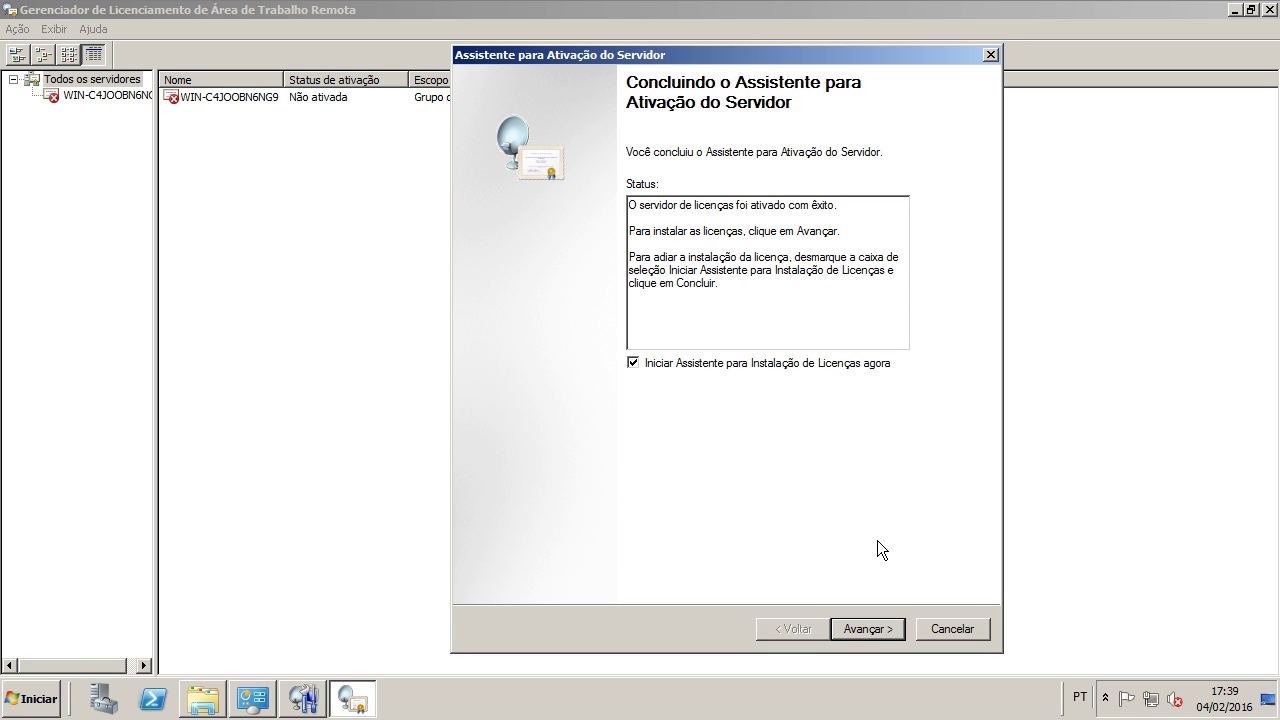
# Step: Begin license installation with Outro acordo selected as the licensing program
pyautogui.click(861, 633)
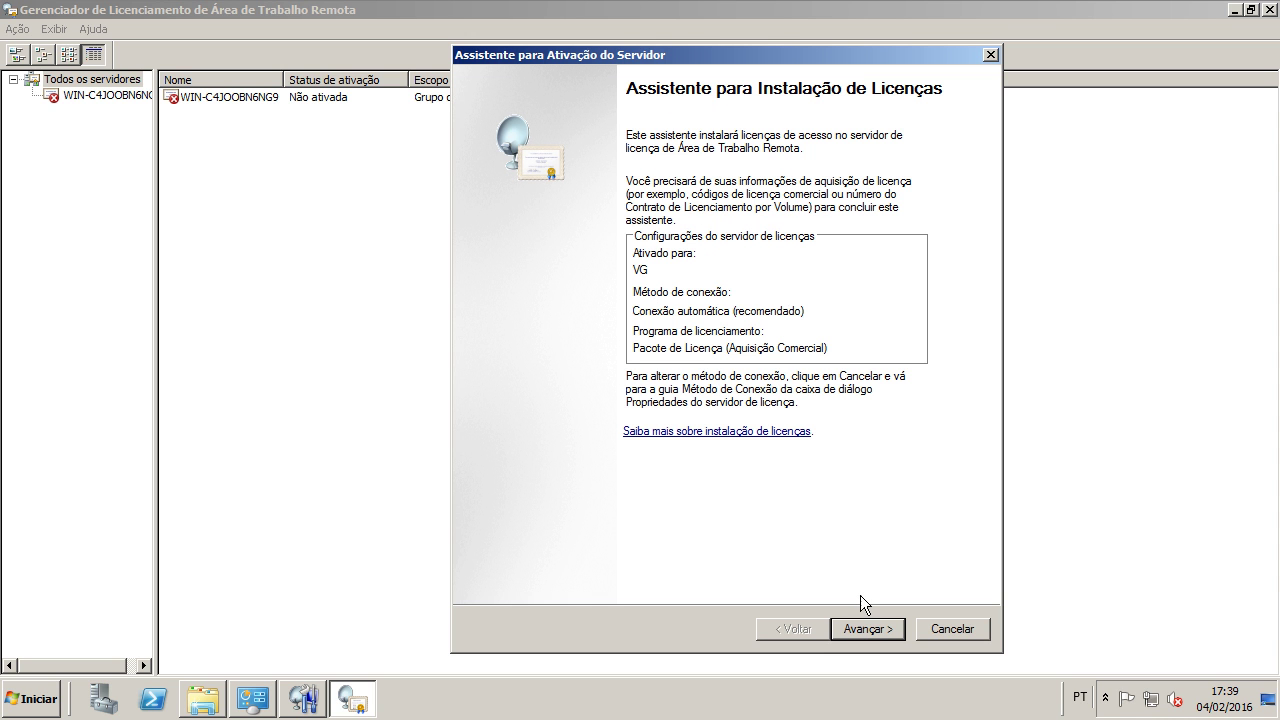
pyautogui.click(868, 630)
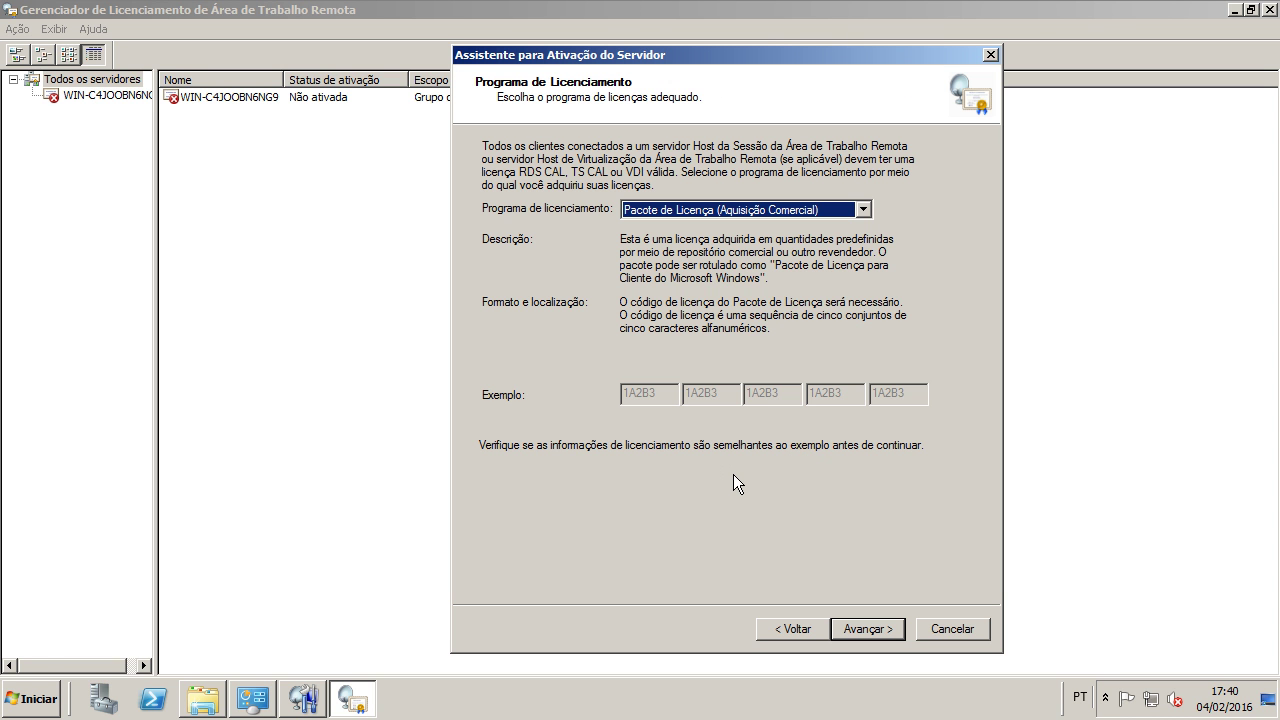
pyautogui.click(677, 212)
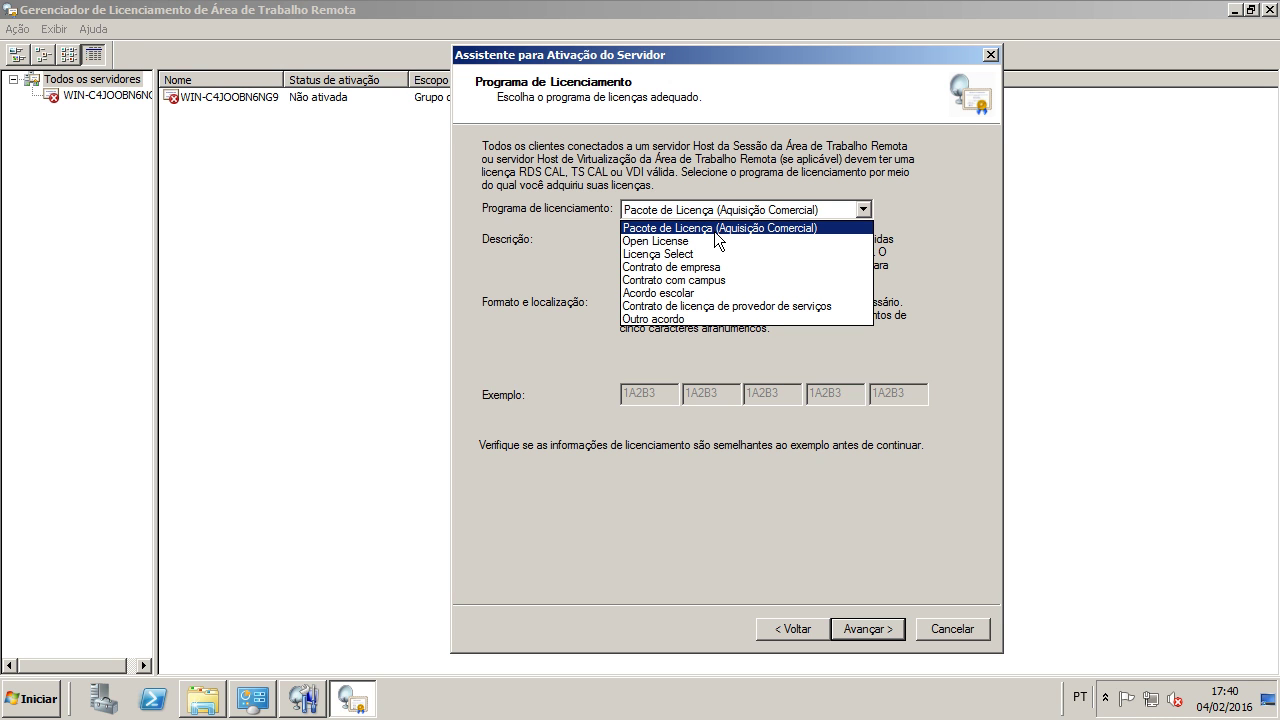
pyautogui.click(684, 319)
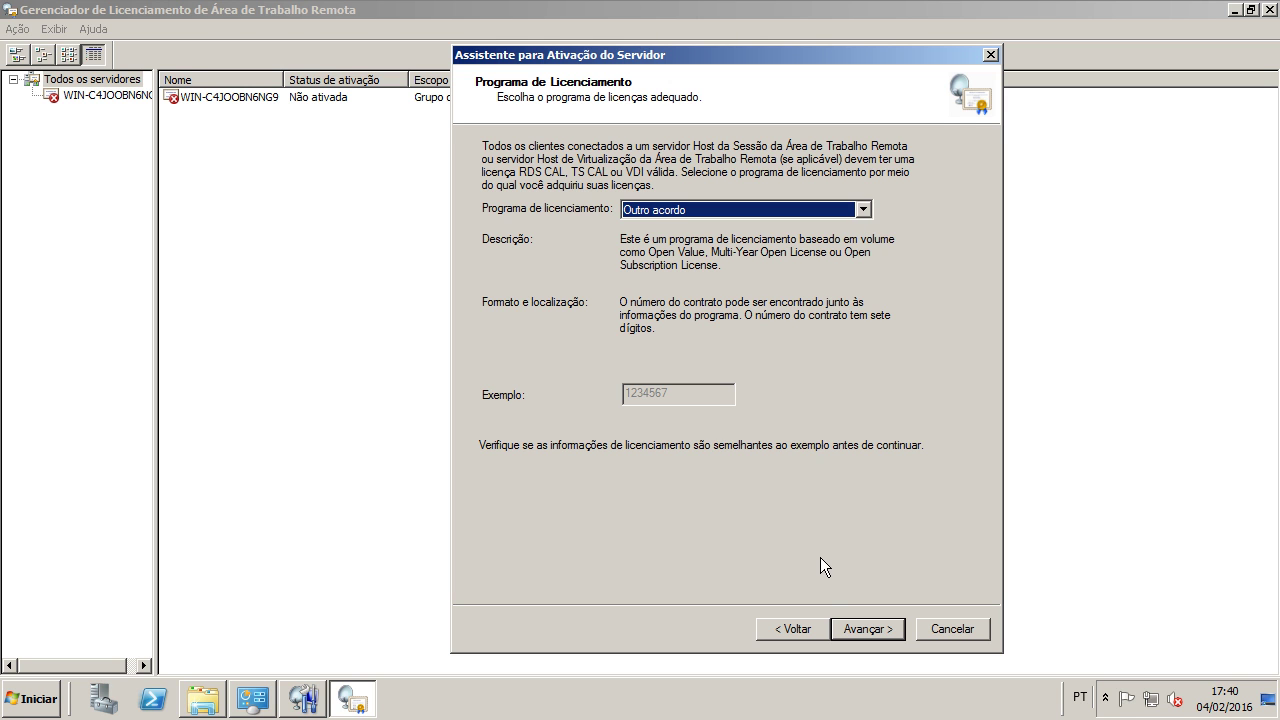
pyautogui.click(866, 630)
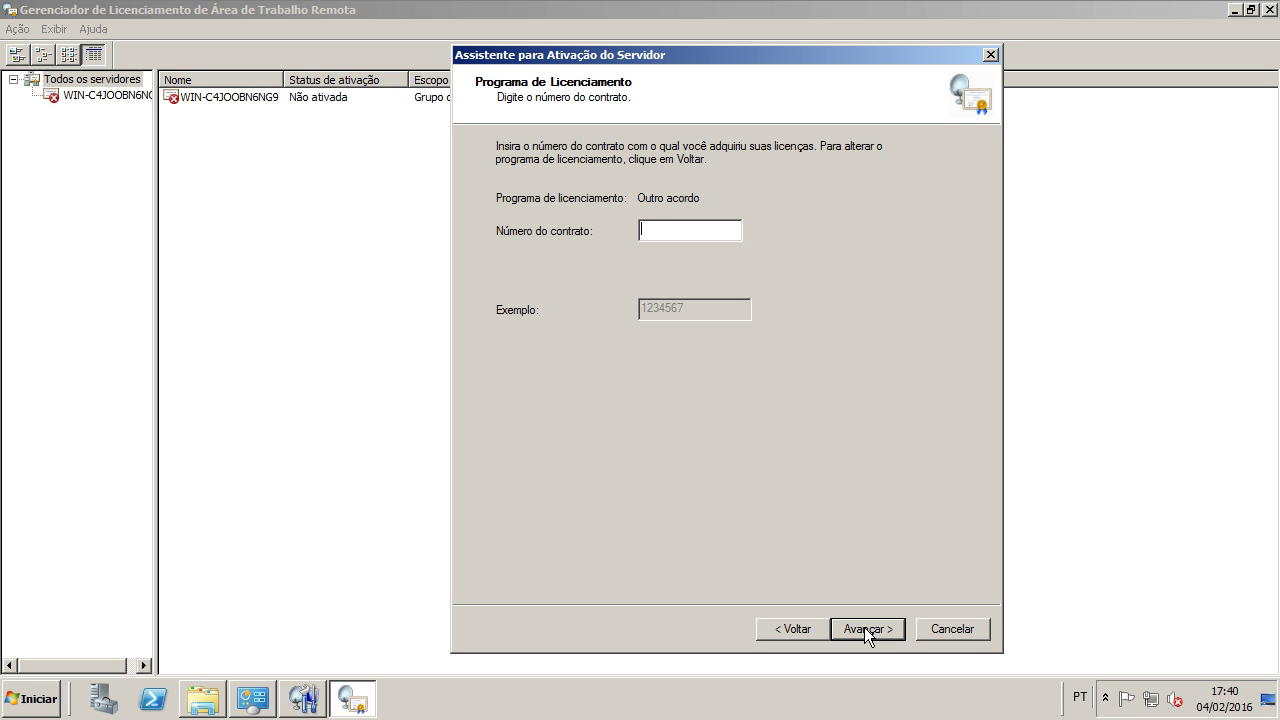
# Step: Enter the contract number and install 9999 Windows Server 2008/2008 R2 per-device TS or RDS CALs
pyautogui.write('0')
pyautogui.click(866, 629)
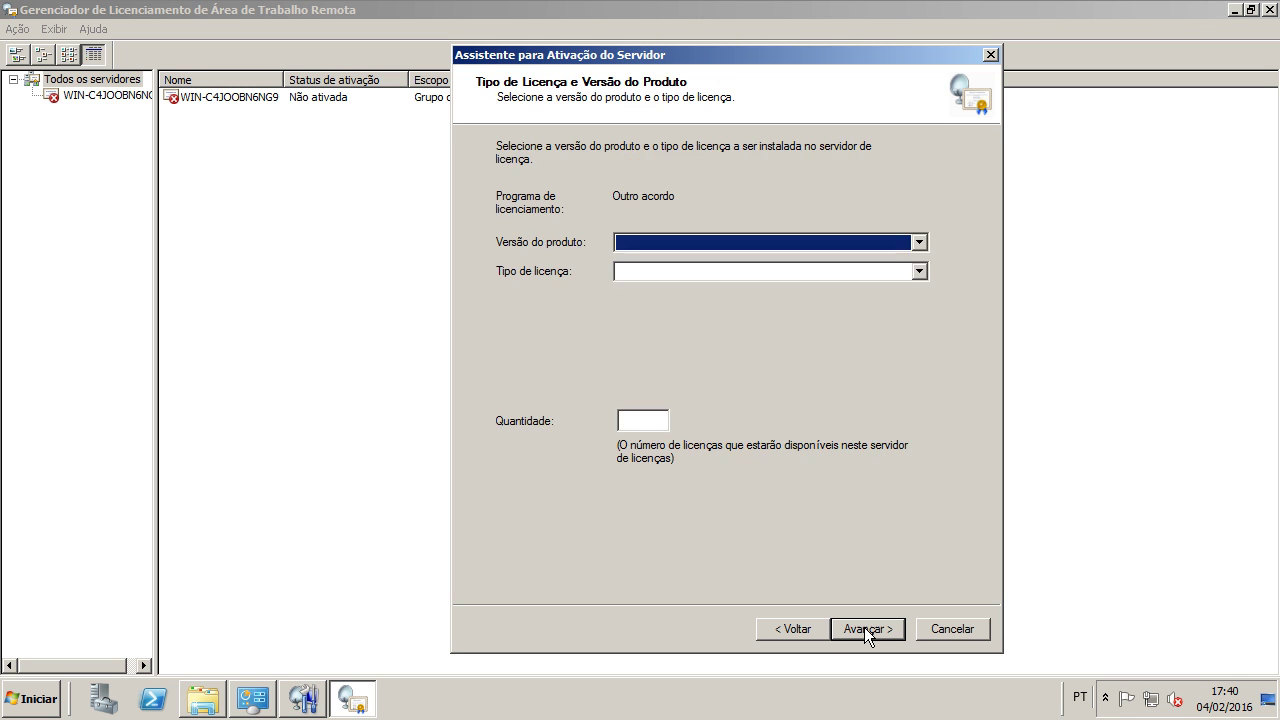
pyautogui.click(680, 241)
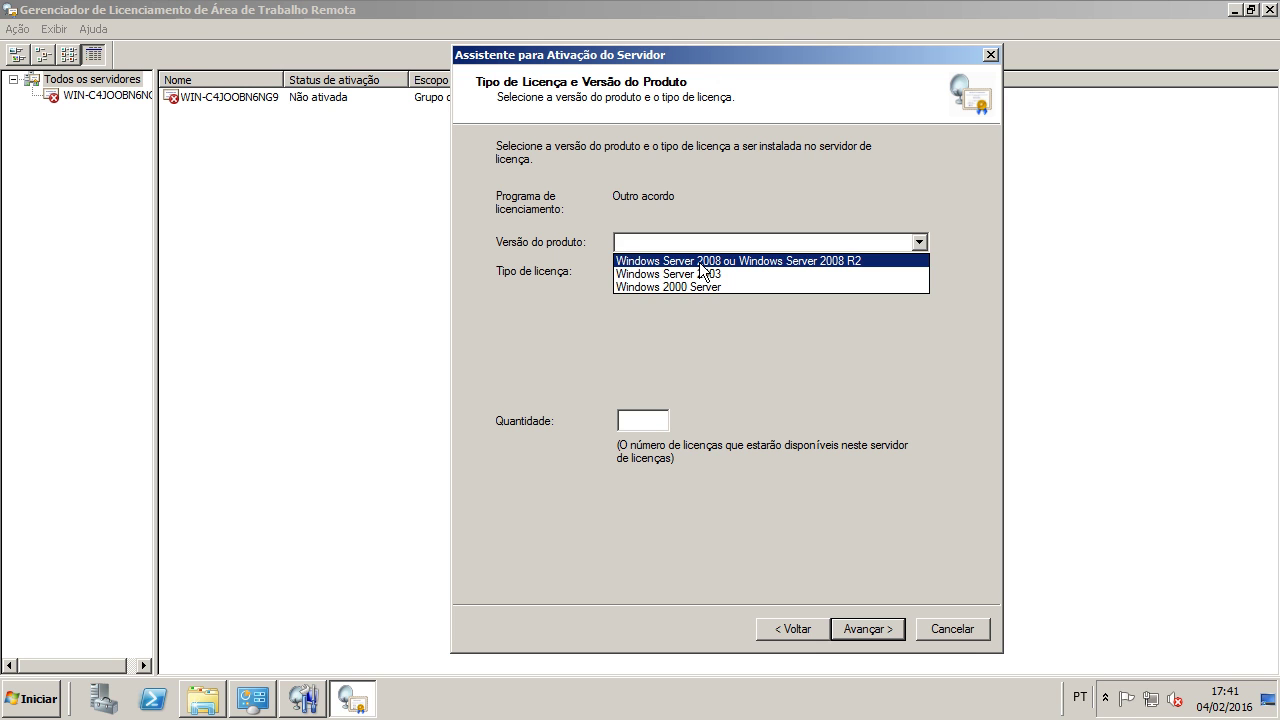
pyautogui.click(699, 262)
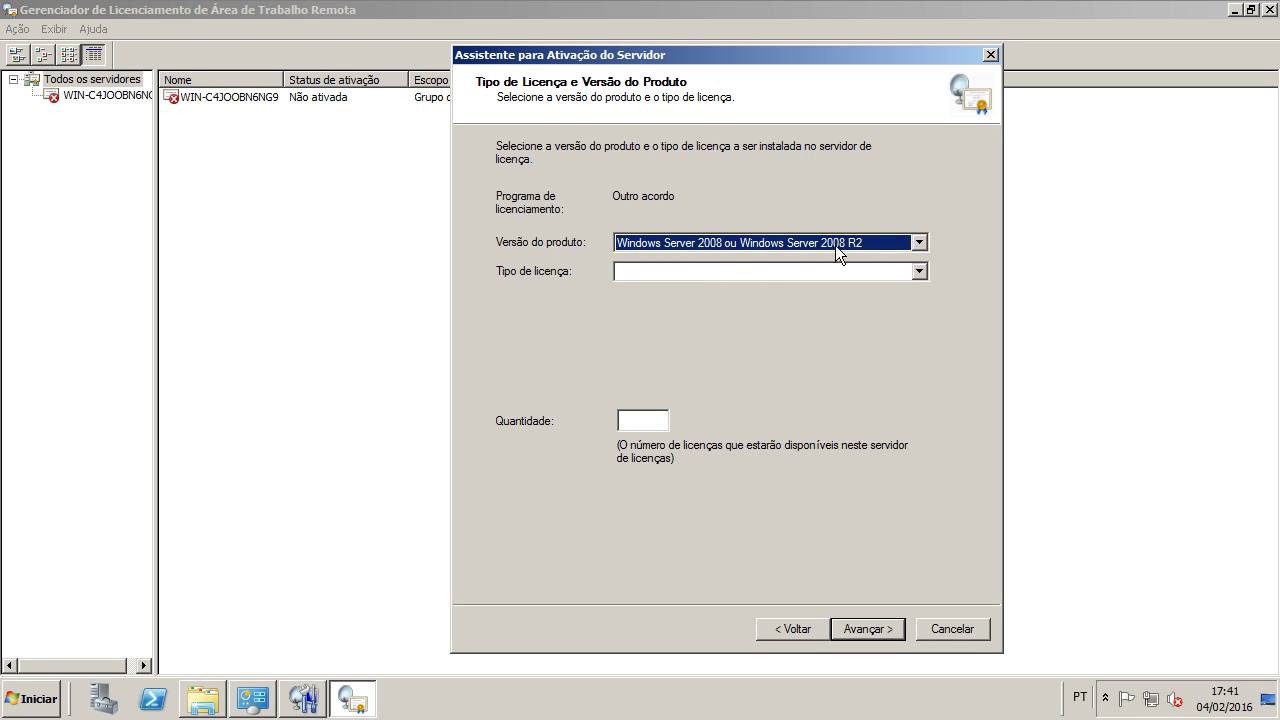
pyautogui.click(717, 275)
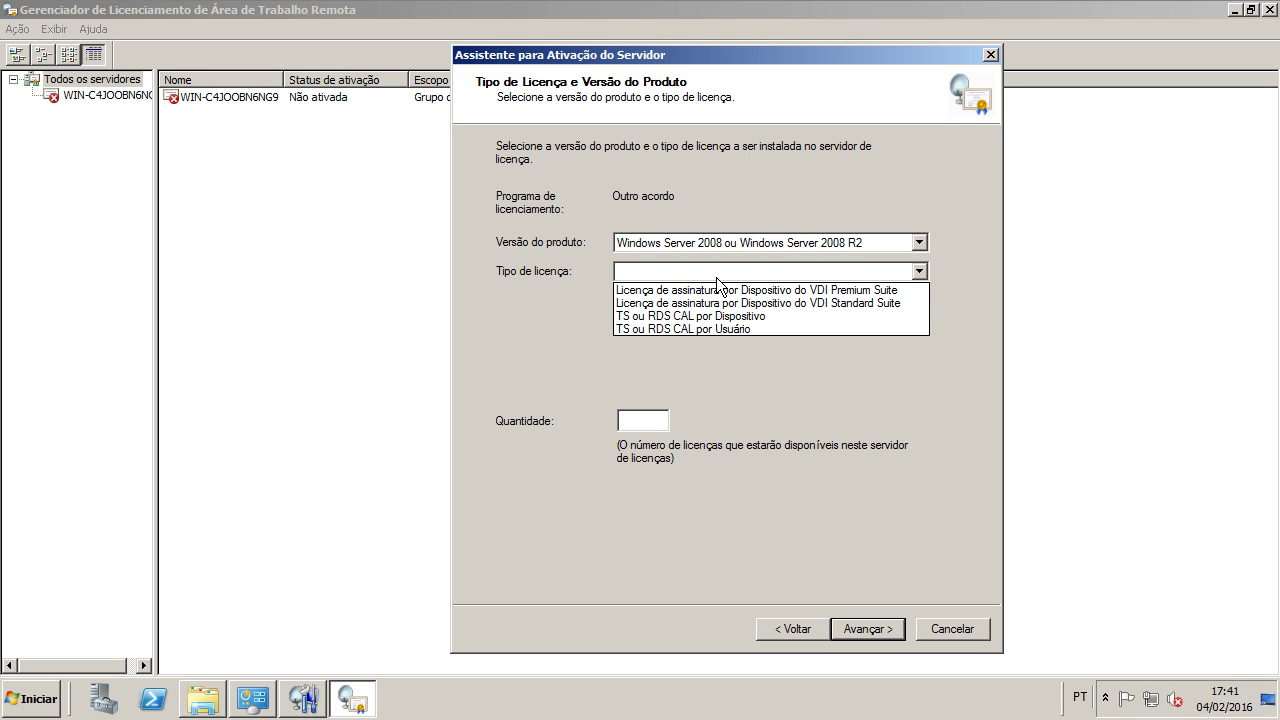
pyautogui.click(750, 317)
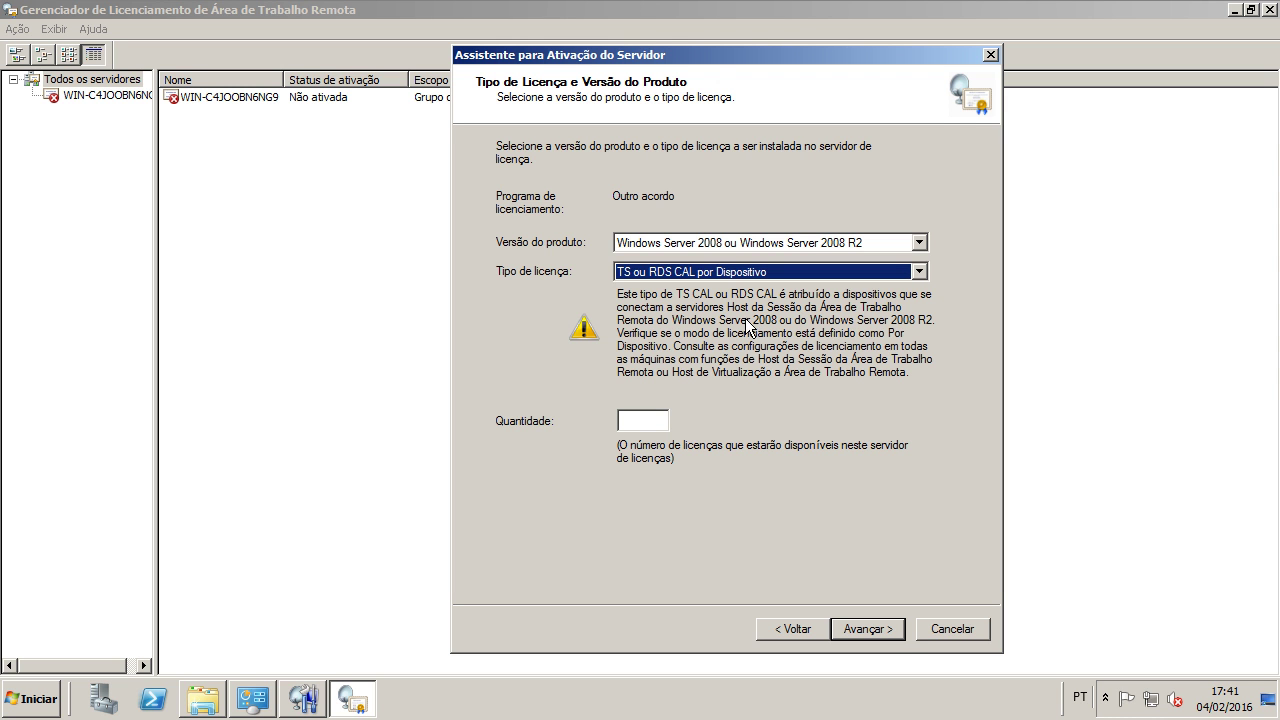
pyautogui.click(643, 421)
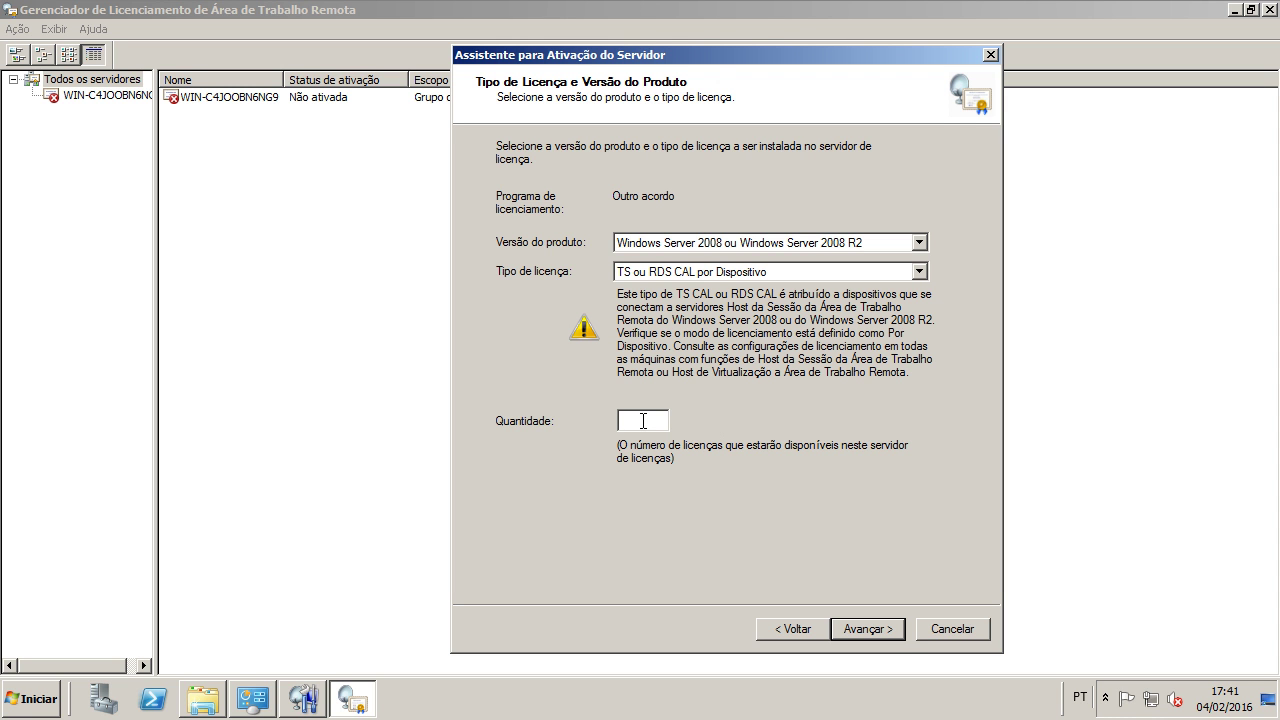
pyautogui.write('9999')
pyautogui.click(870, 630)
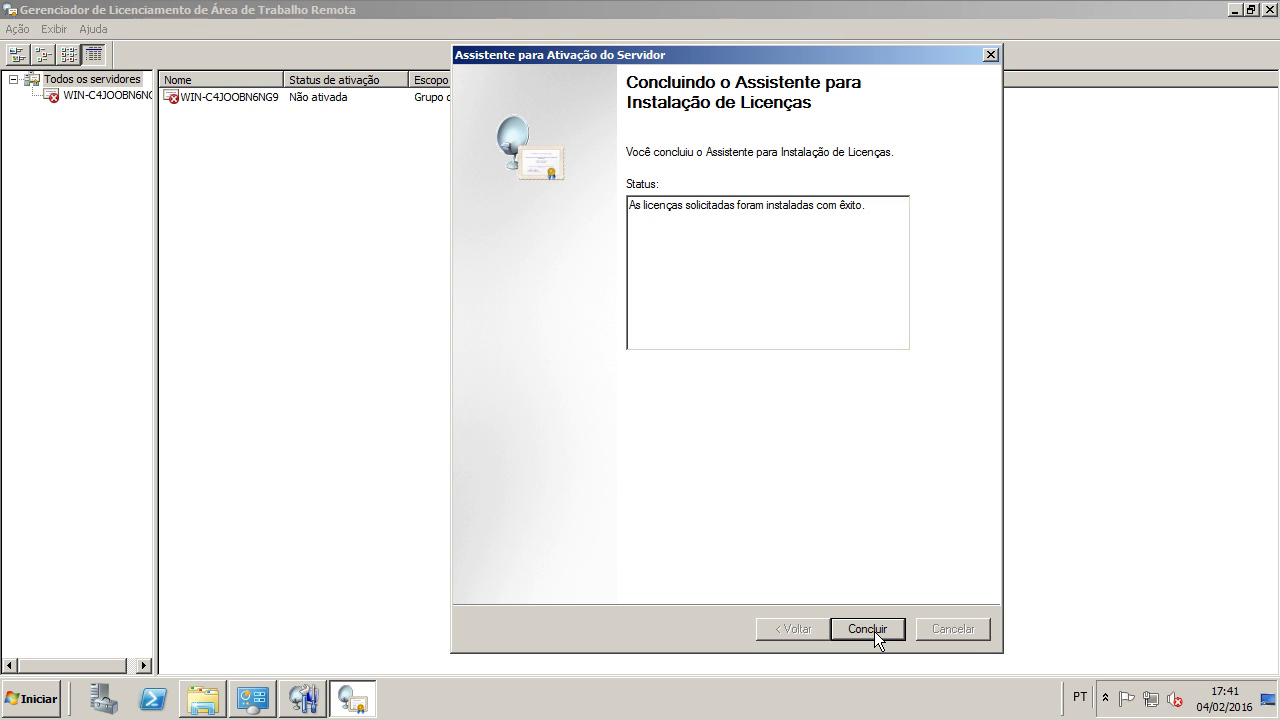
pyautogui.click(874, 631)
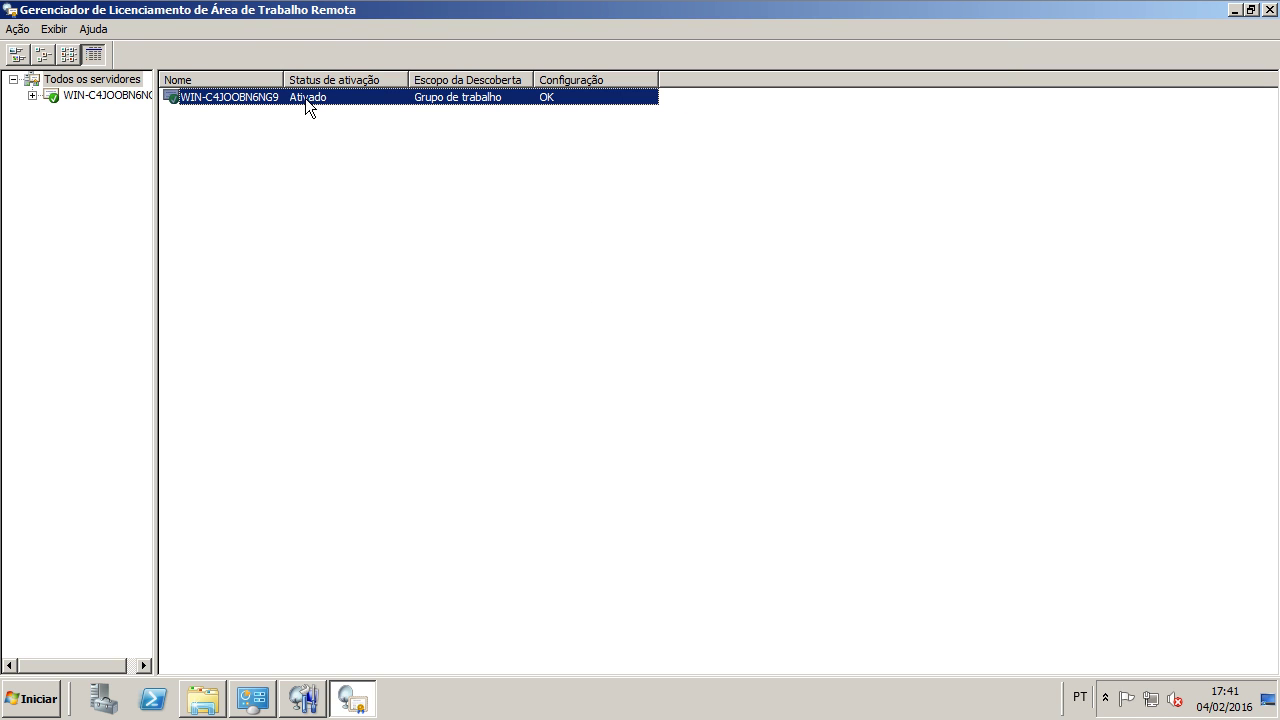
# Step: List the server's licences, widen the name column and inspect the Windows Server 2008 CAL pack
pyautogui.doubleClick(550, 98)
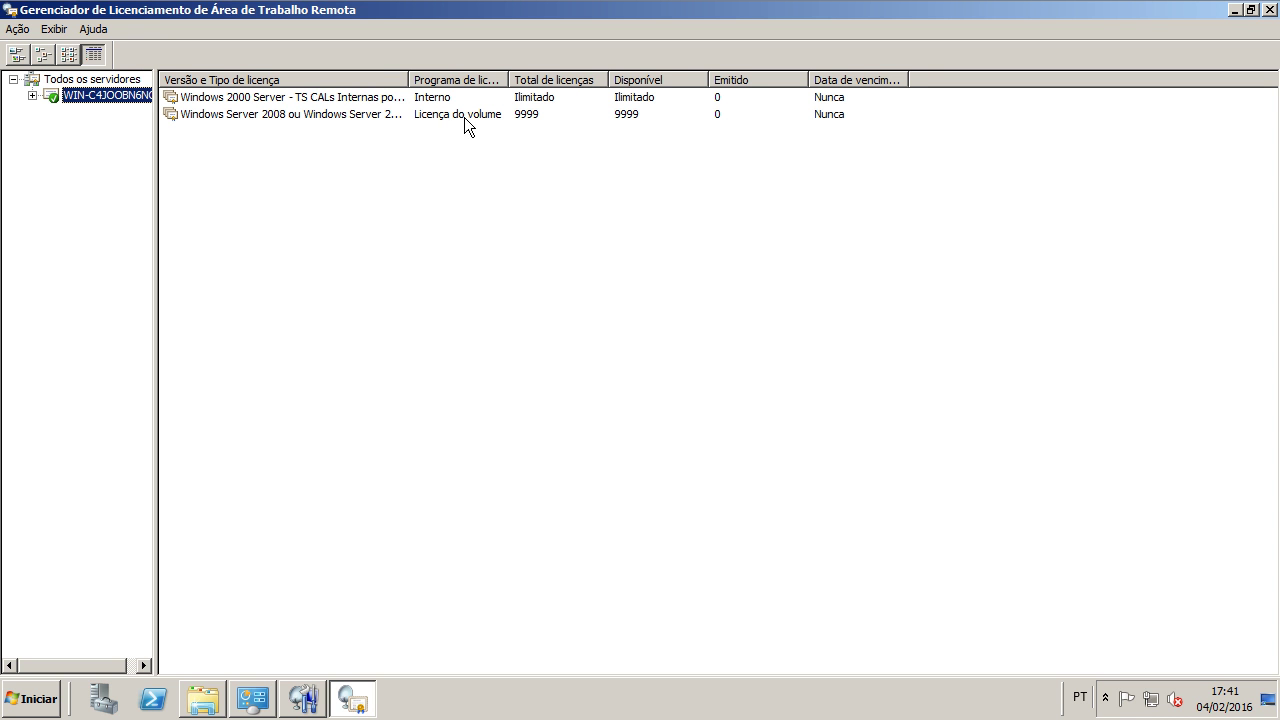
pyautogui.click(320, 114)
pyautogui.doubleClick(408, 79)
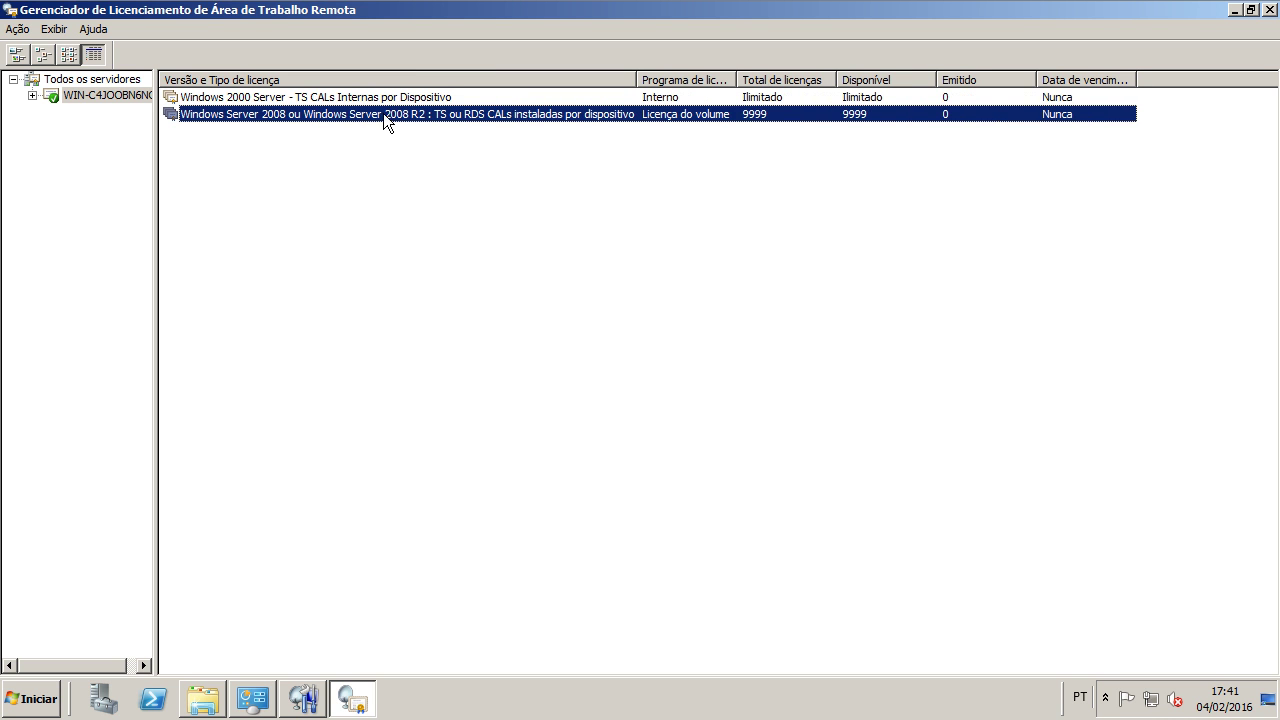
pyautogui.doubleClick(685, 115)
pyautogui.click(105, 95)
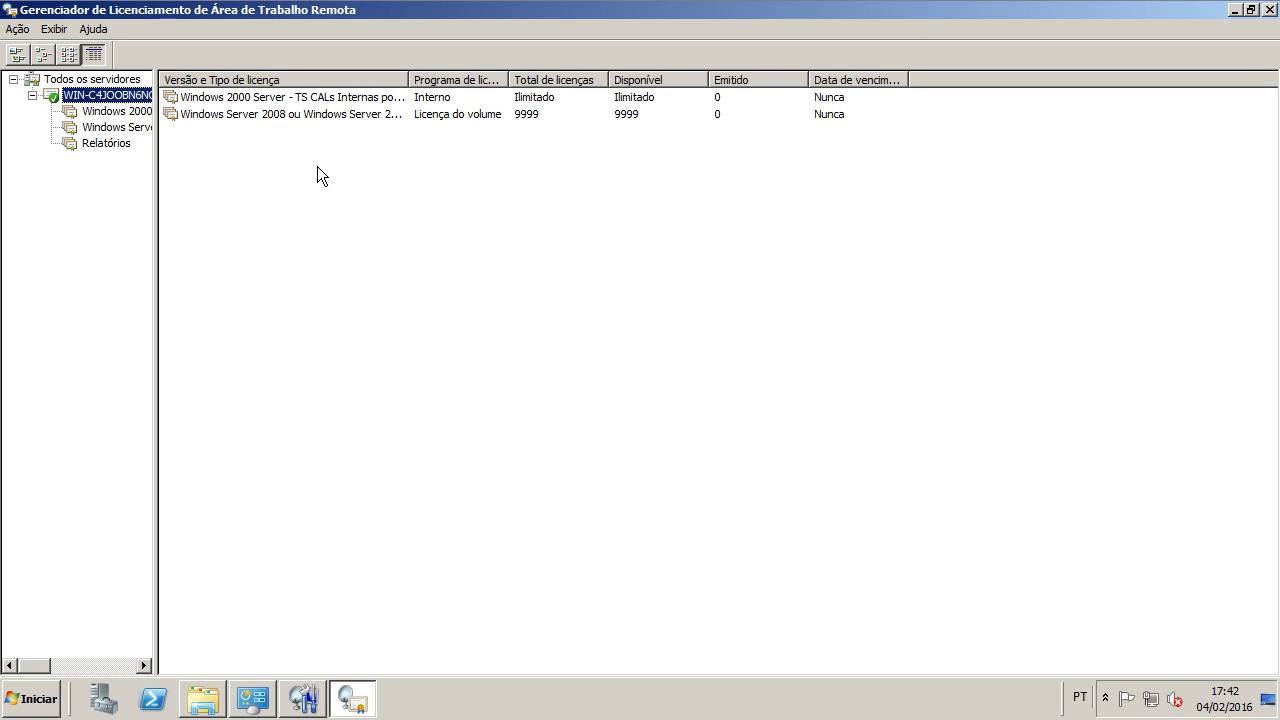
pyautogui.click(19, 31)
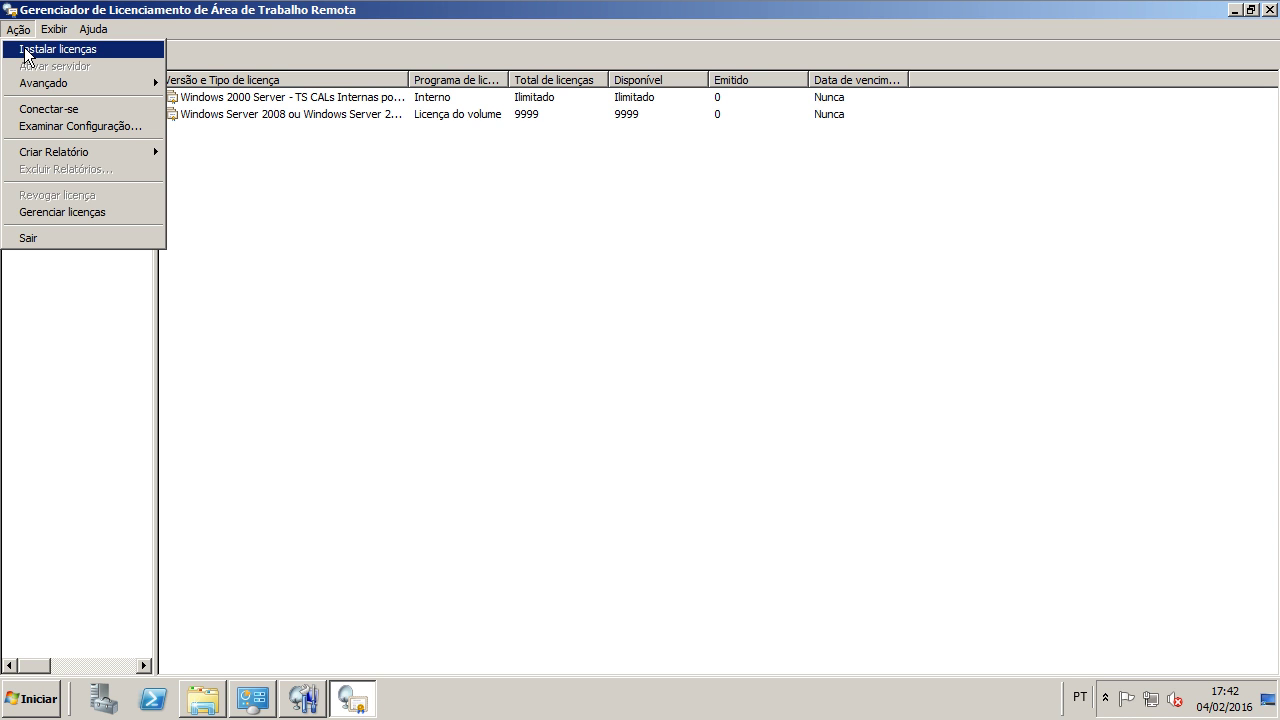
# Step: Relaunch license installation under Outro acordo and enter the contract number
pyautogui.click(25, 52)
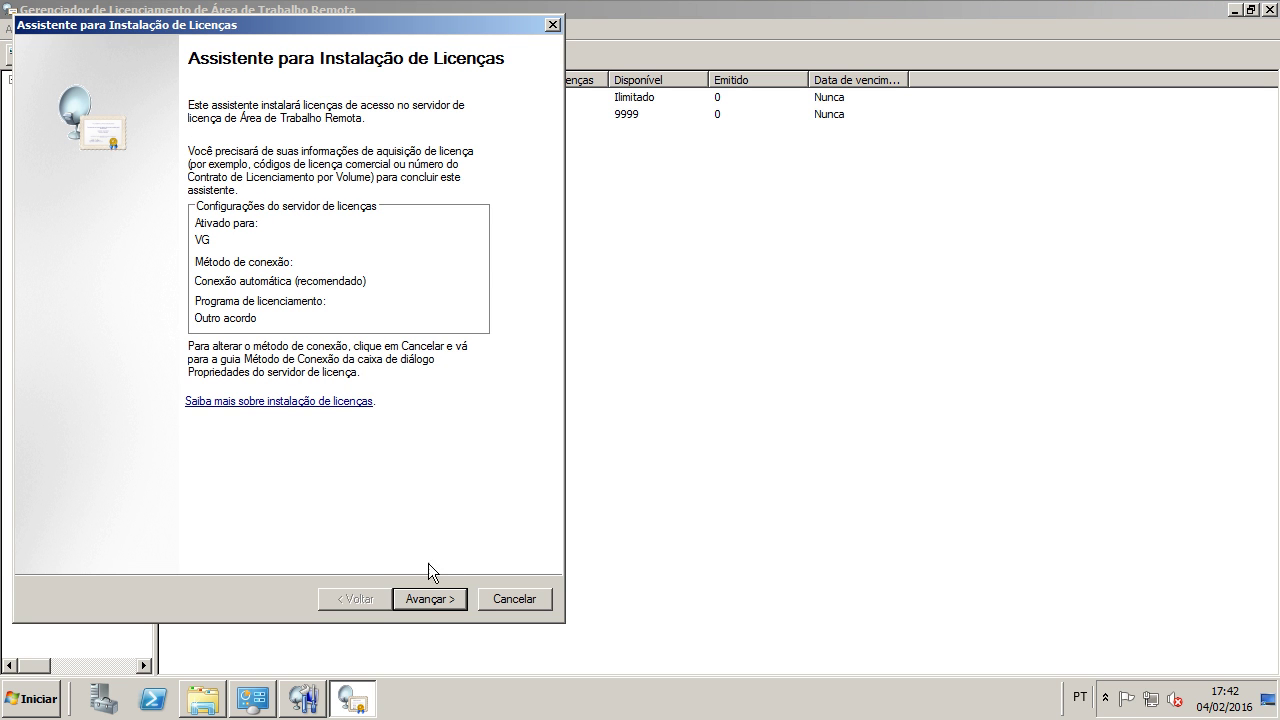
pyautogui.click(429, 599)
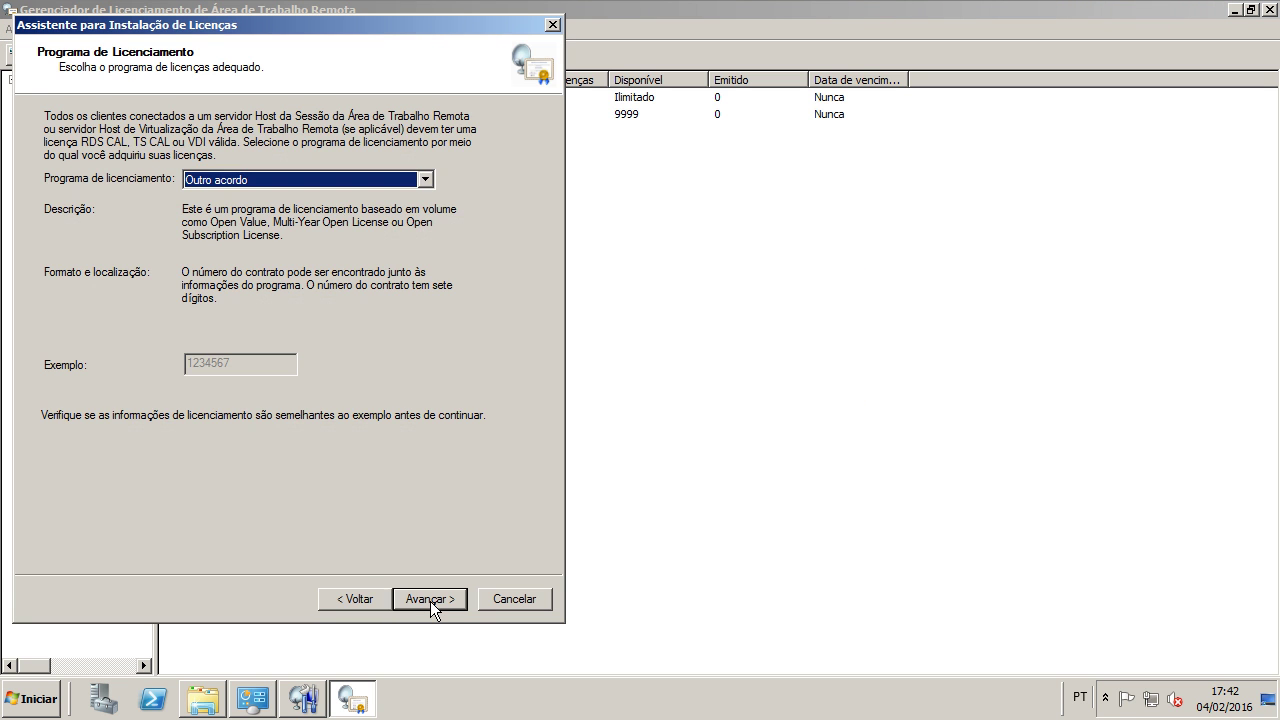
pyautogui.click(430, 600)
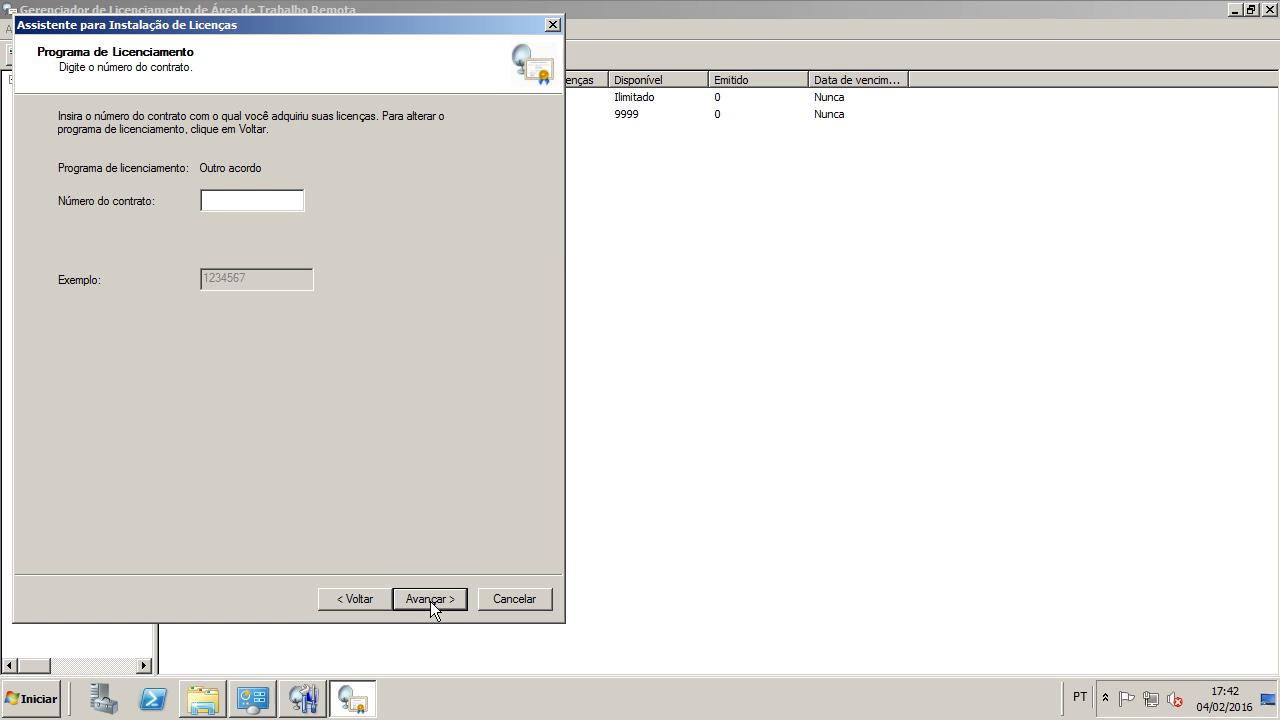
pyautogui.write('6')
pyautogui.click(430, 600)
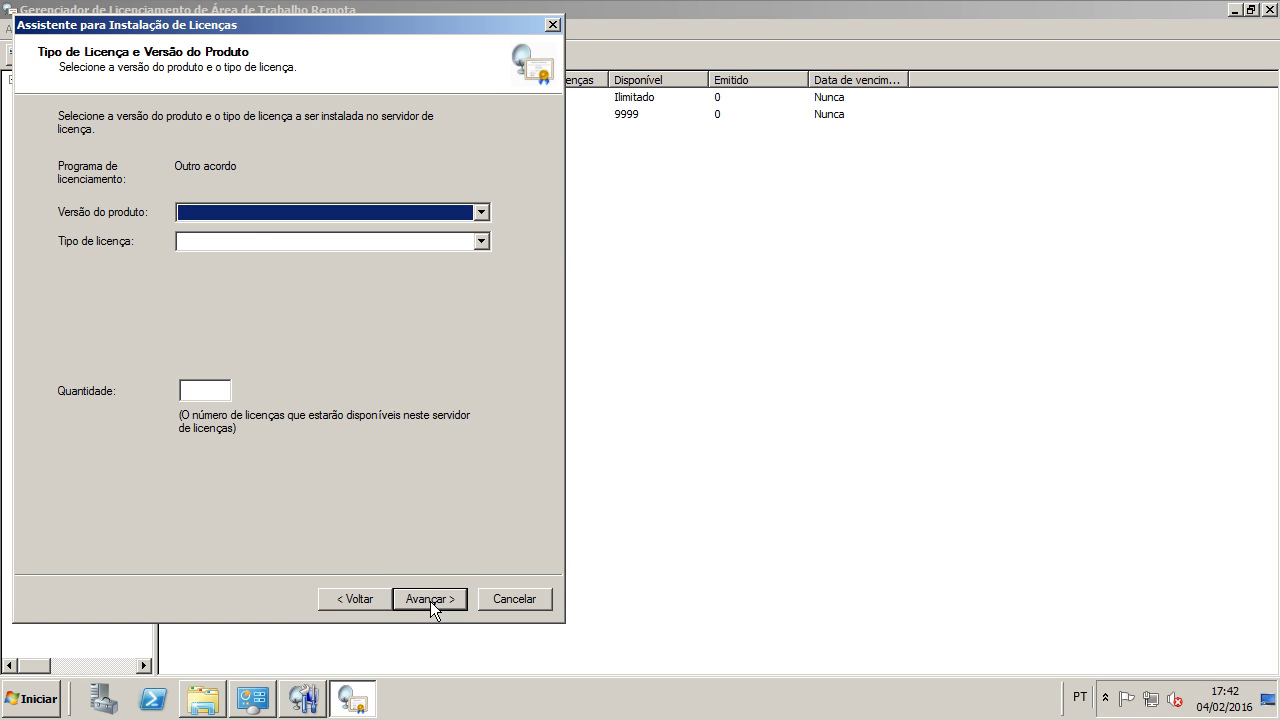
# Step: Install 9999 Windows Server 2008/2008 R2 per-user TS or RDS CALs
pyautogui.click(244, 214)
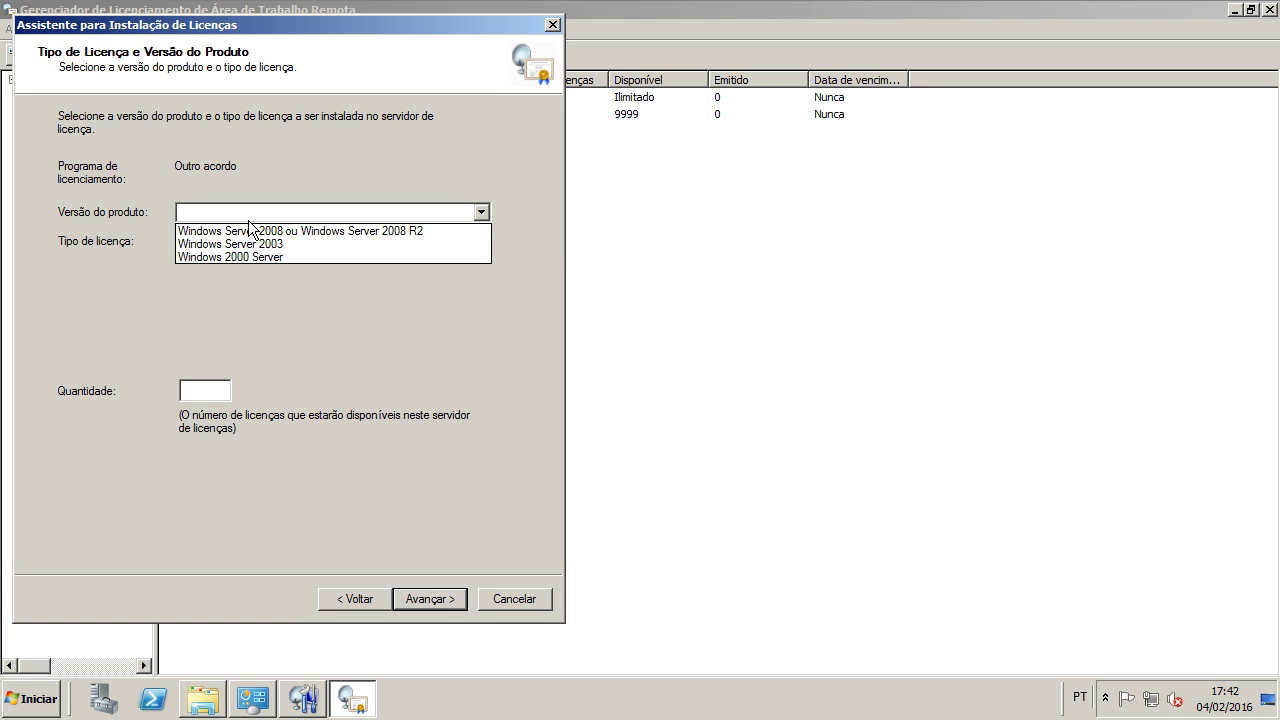
pyautogui.click(255, 232)
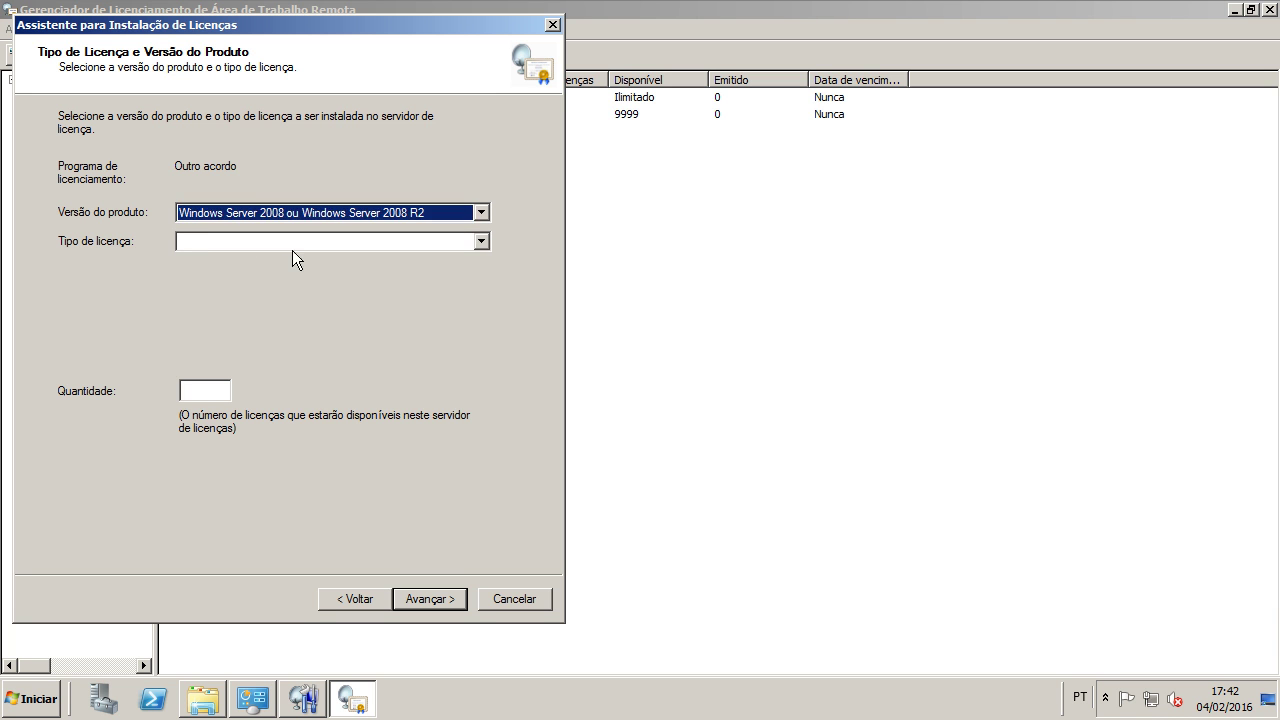
pyautogui.click(296, 241)
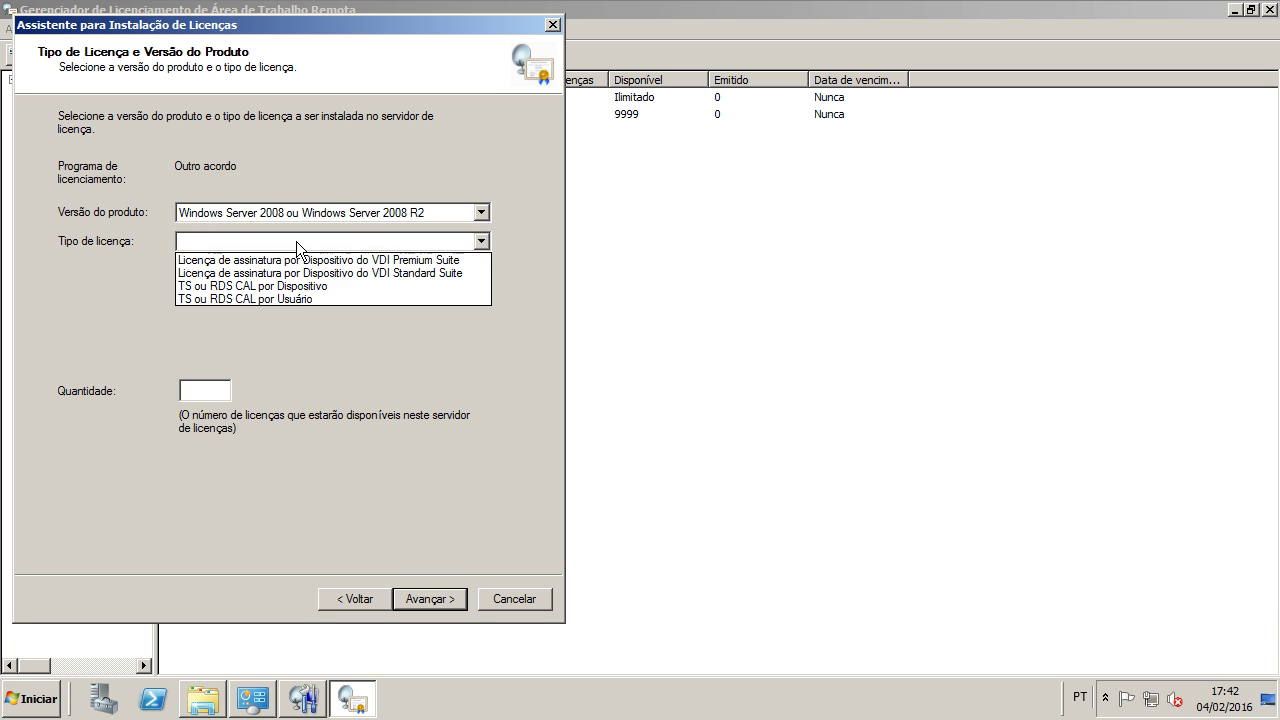
pyautogui.click(296, 298)
pyautogui.click(225, 392)
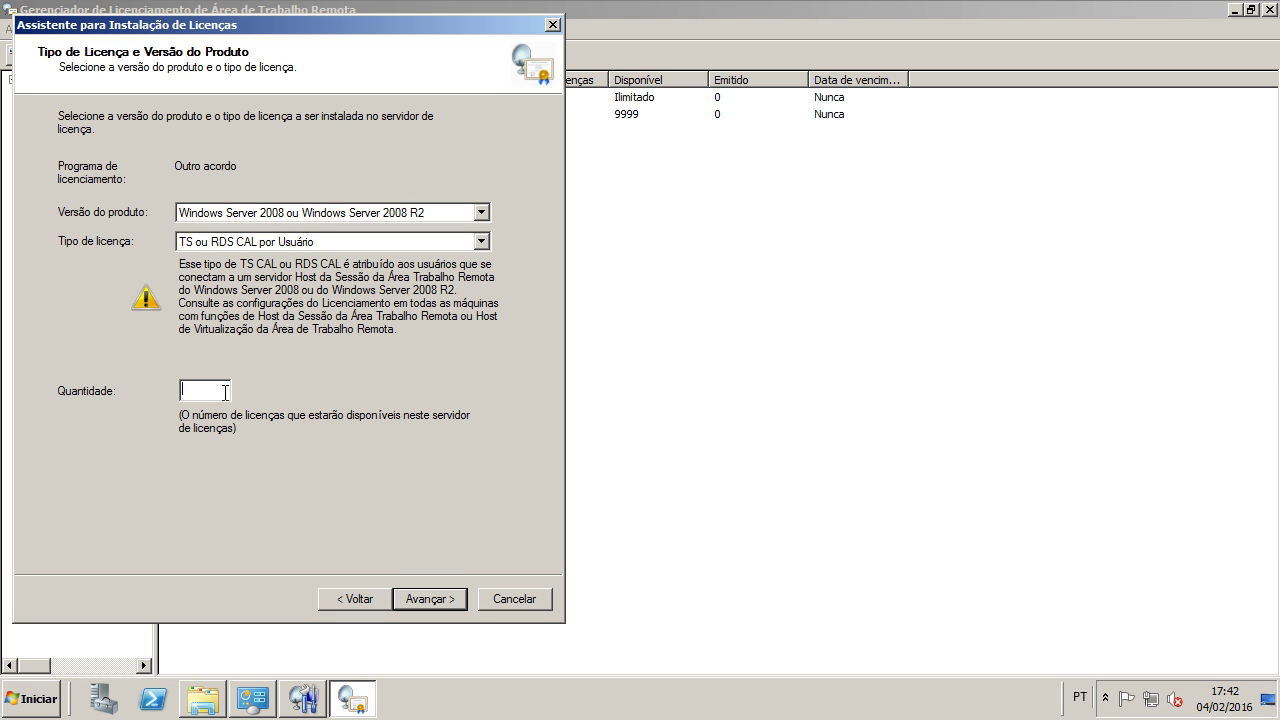
pyautogui.write('9999')
pyautogui.click(413, 596)
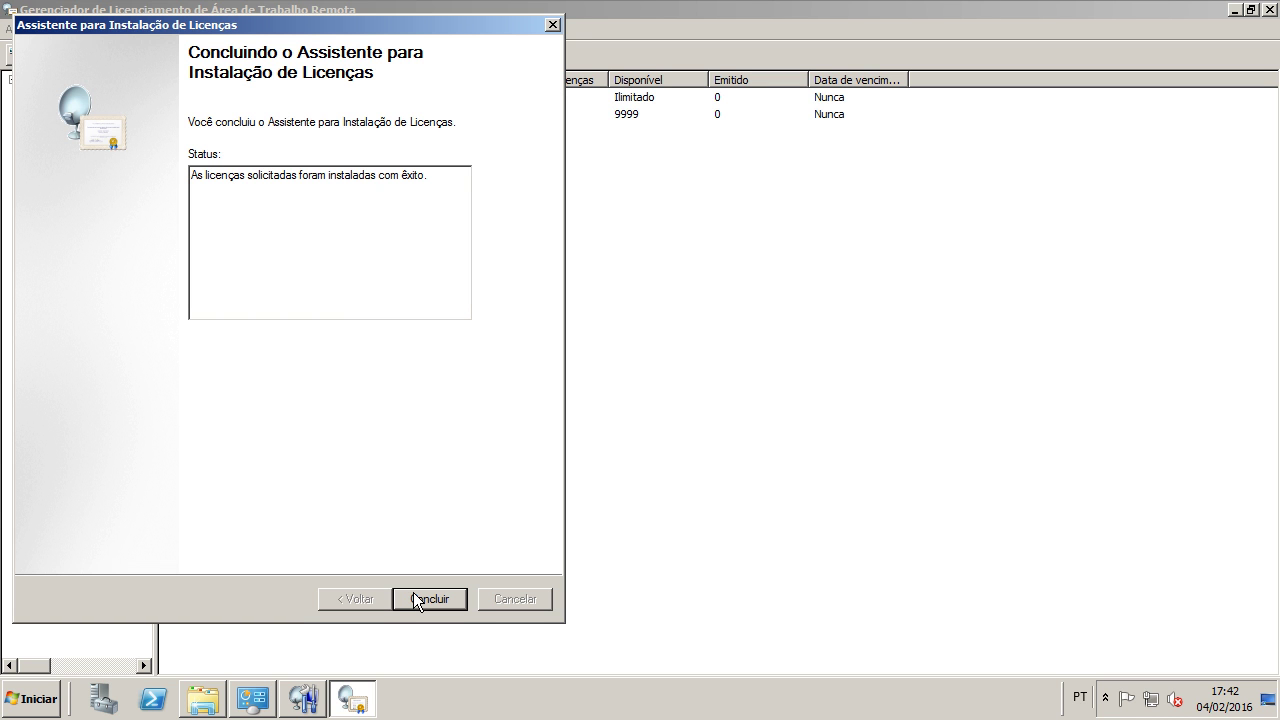
pyautogui.click(417, 599)
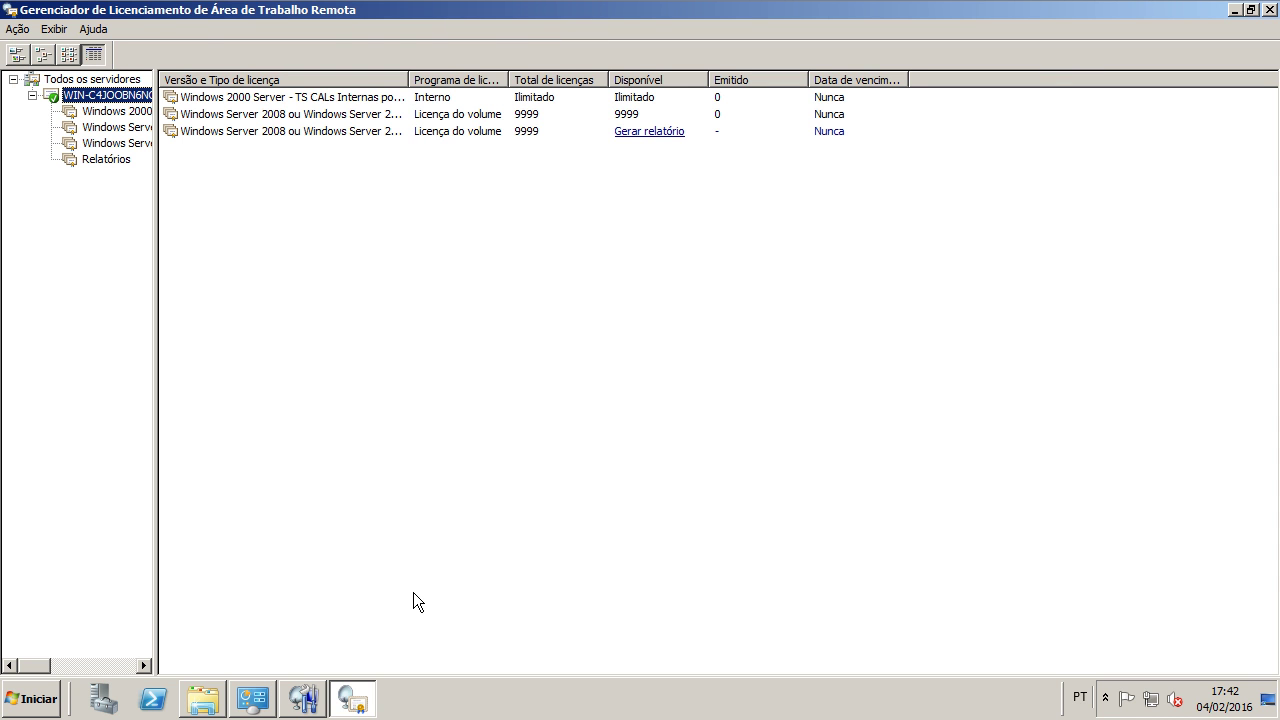
# Step: Start another license installation from the Ação menu and enter the contract number
pyautogui.click(20, 29)
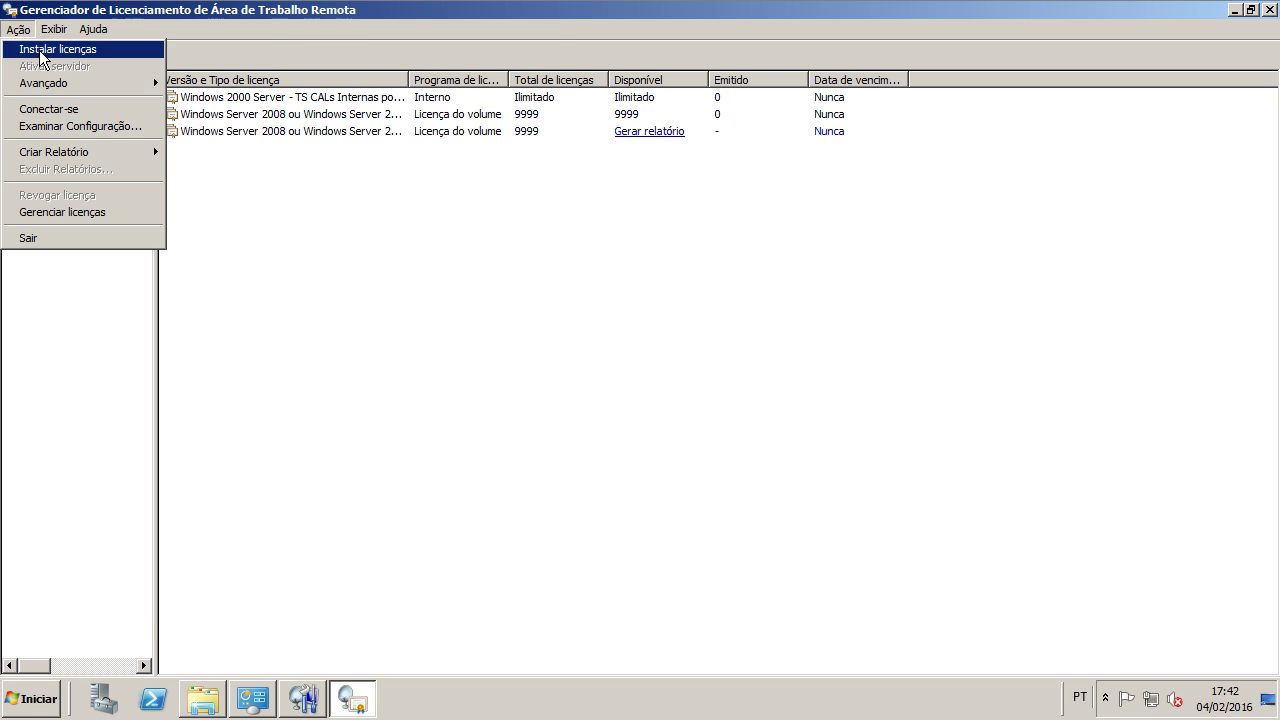
pyautogui.click(42, 52)
pyautogui.click(428, 600)
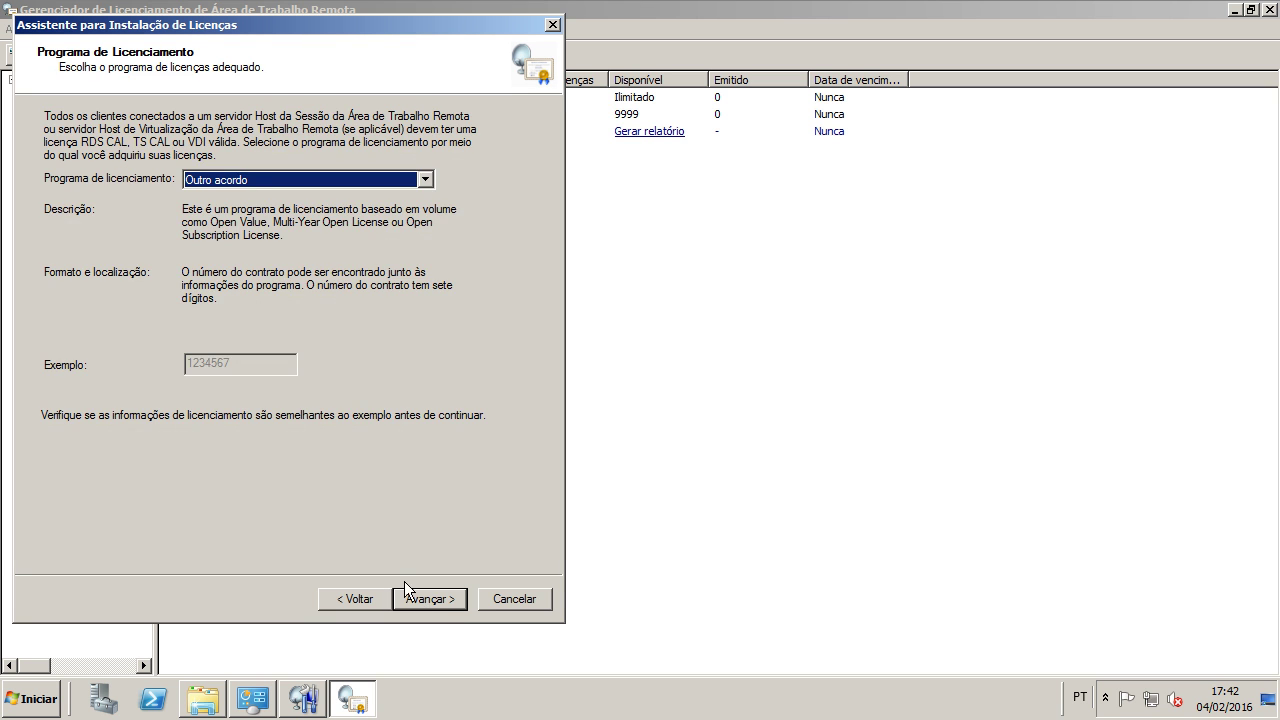
pyautogui.click(420, 600)
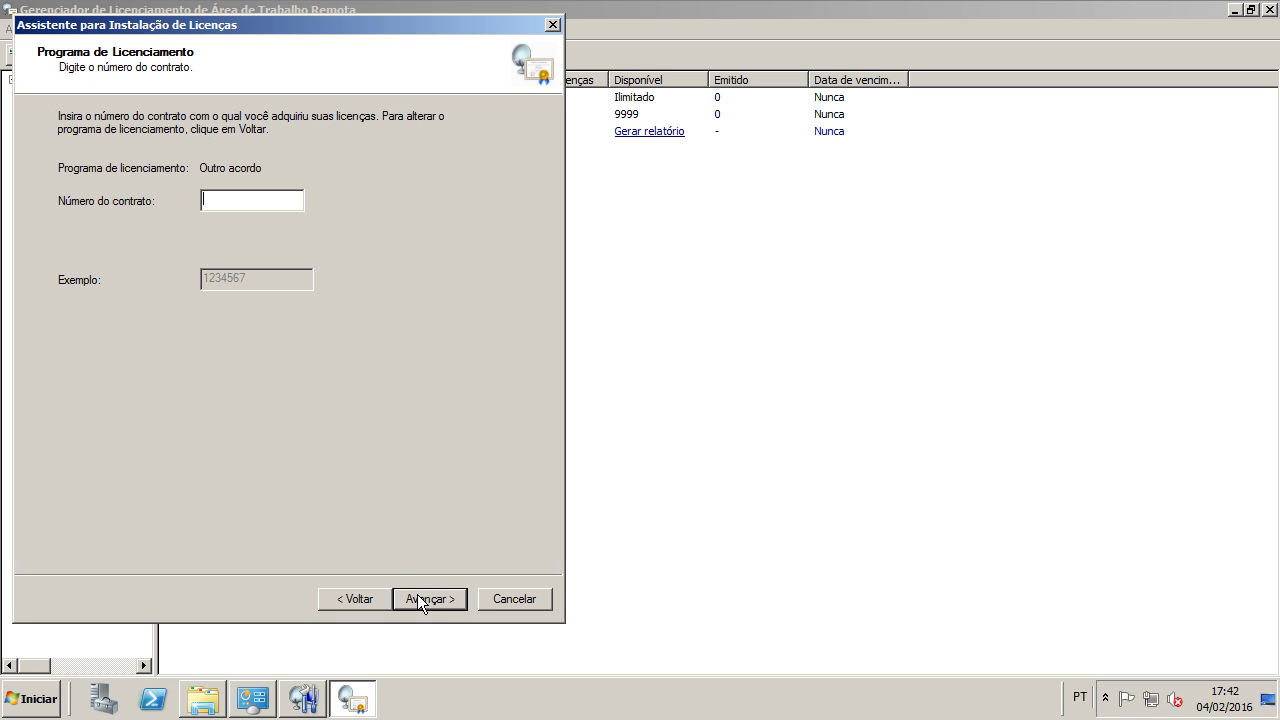
pyautogui.write('6')
pyautogui.click(420, 600)
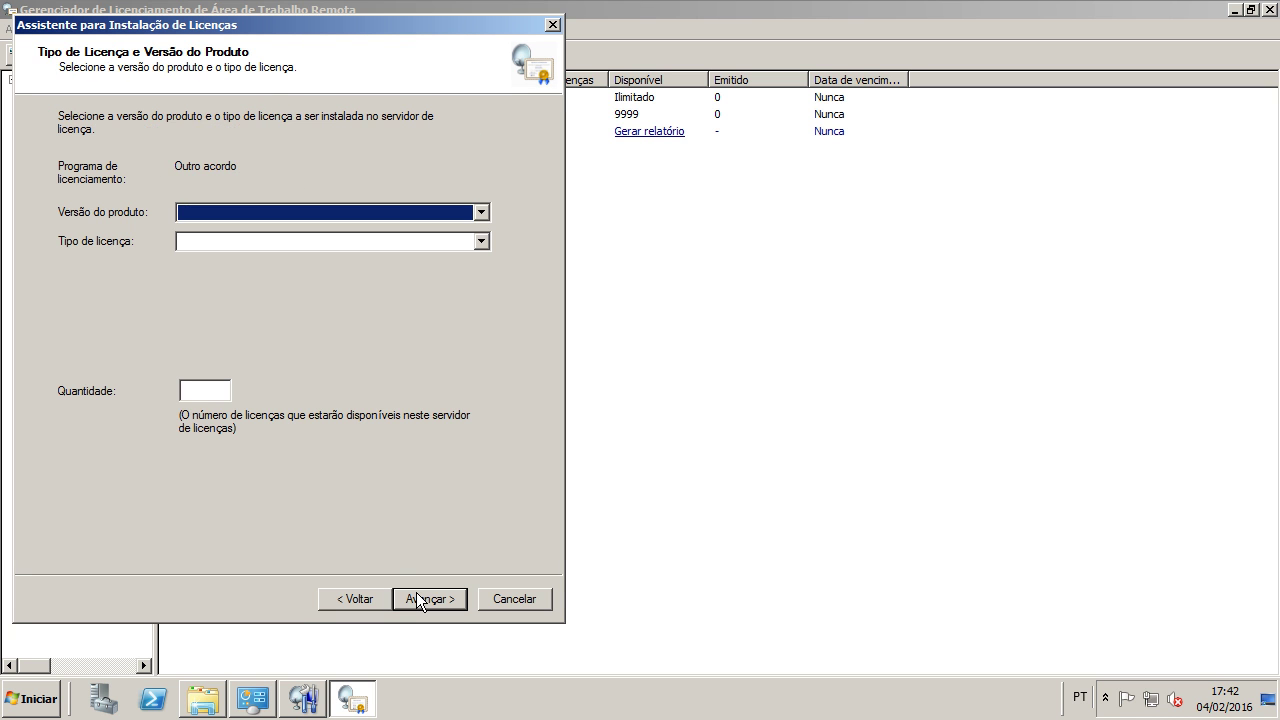
# Step: Install 9999 Windows Server 2003 per-device TS CALs
pyautogui.click(248, 212)
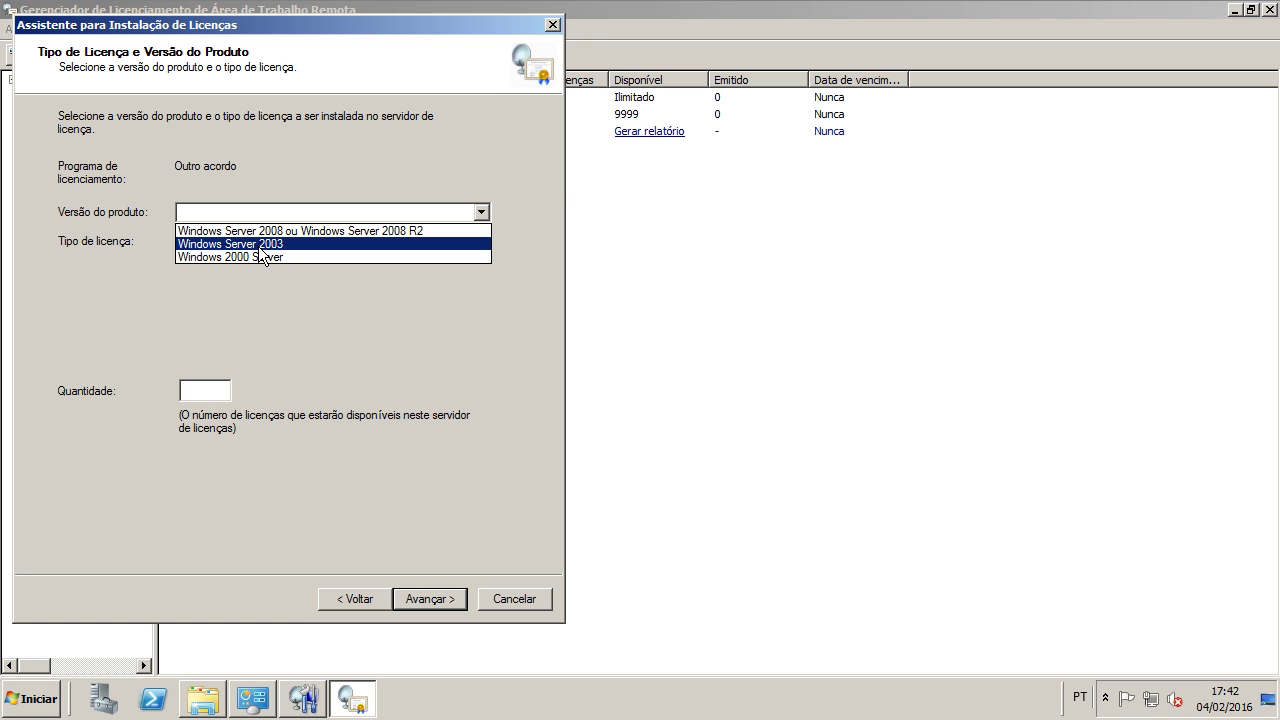
pyautogui.click(259, 246)
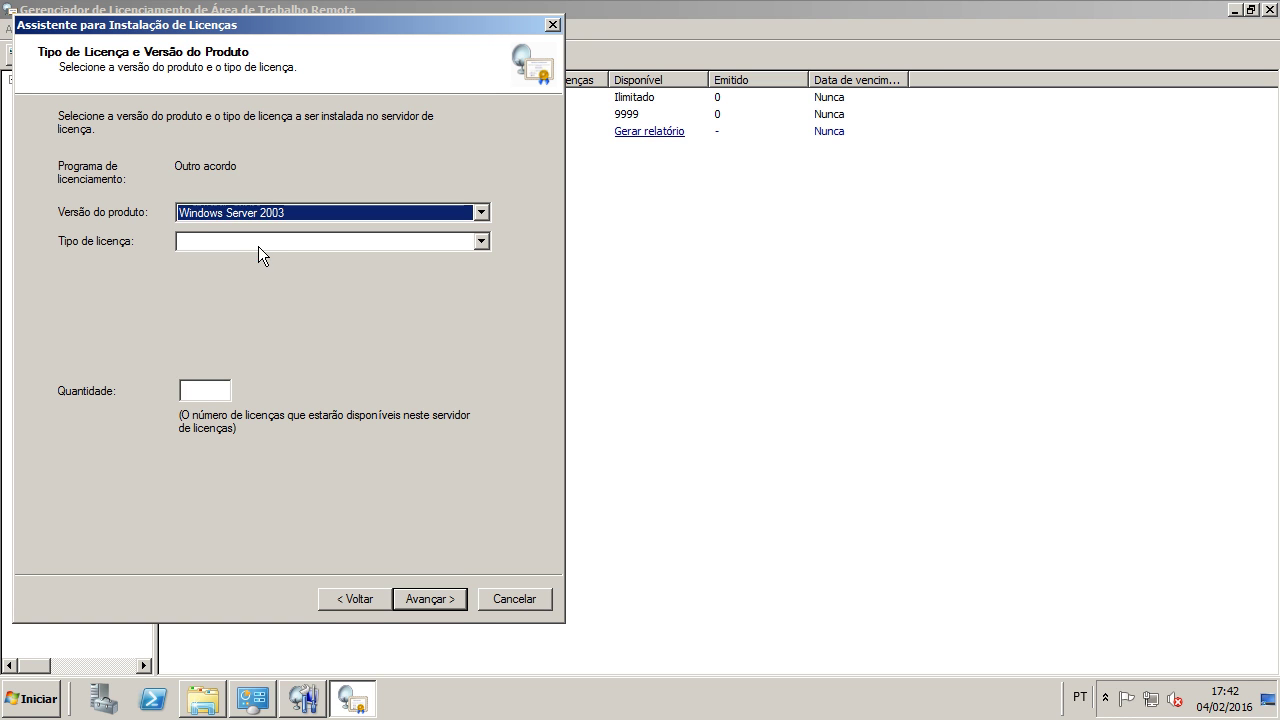
pyautogui.click(270, 242)
pyautogui.click(274, 262)
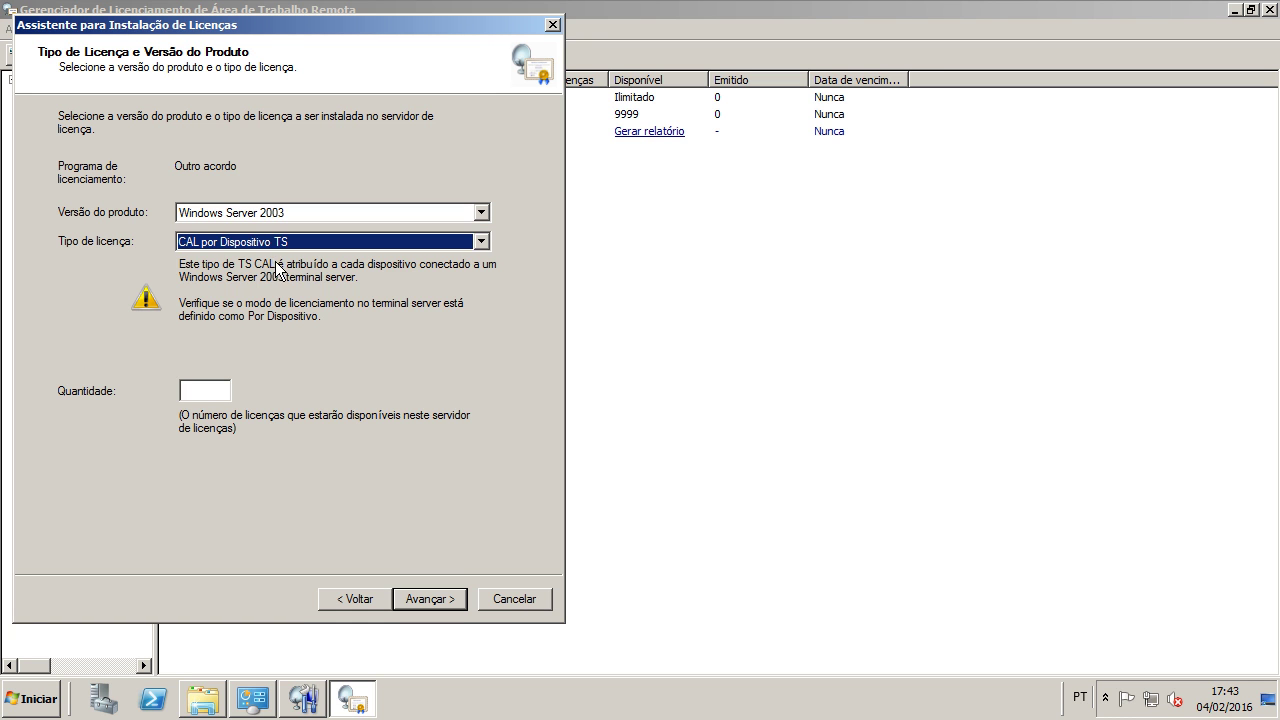
pyautogui.click(220, 391)
pyautogui.write('9999')
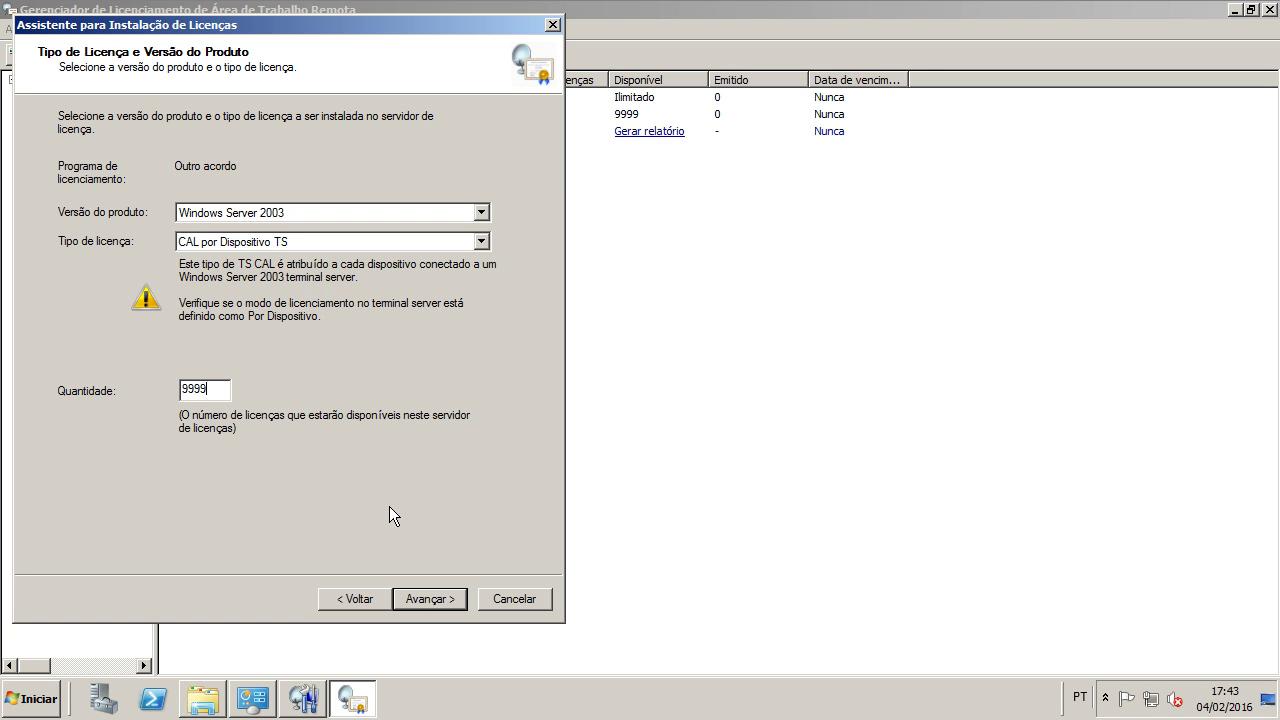
pyautogui.click(430, 602)
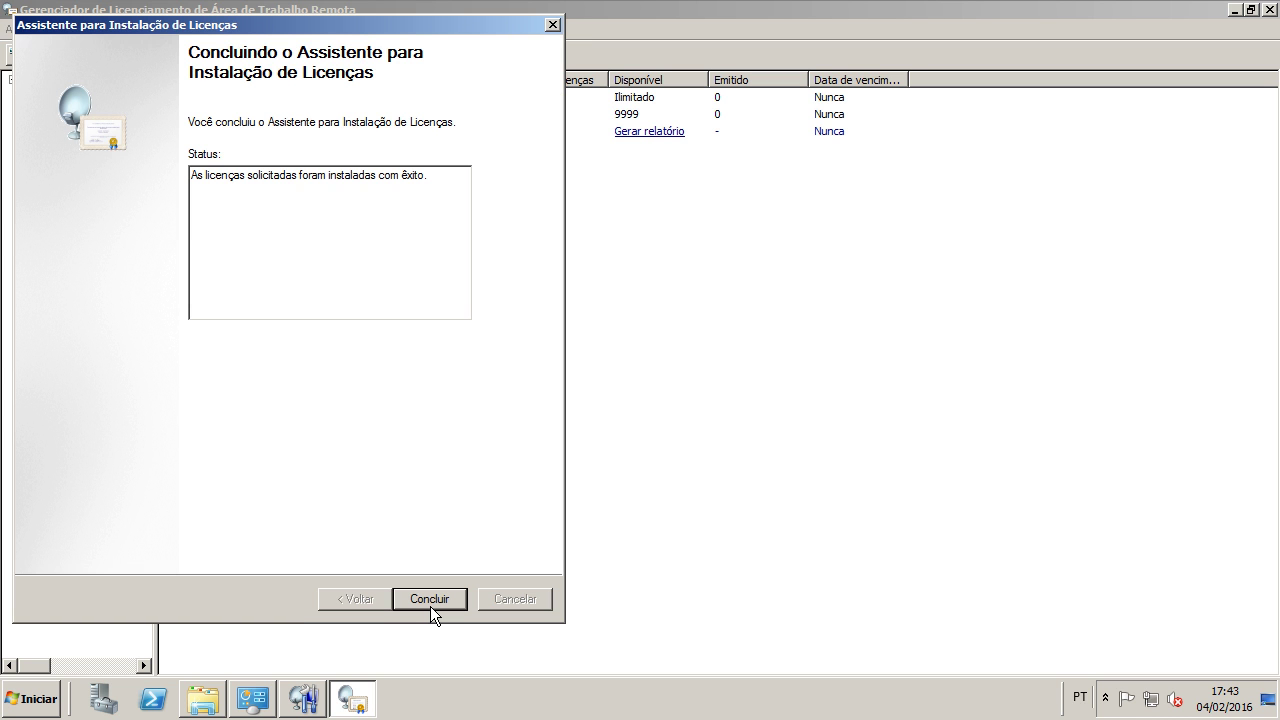
pyautogui.click(430, 600)
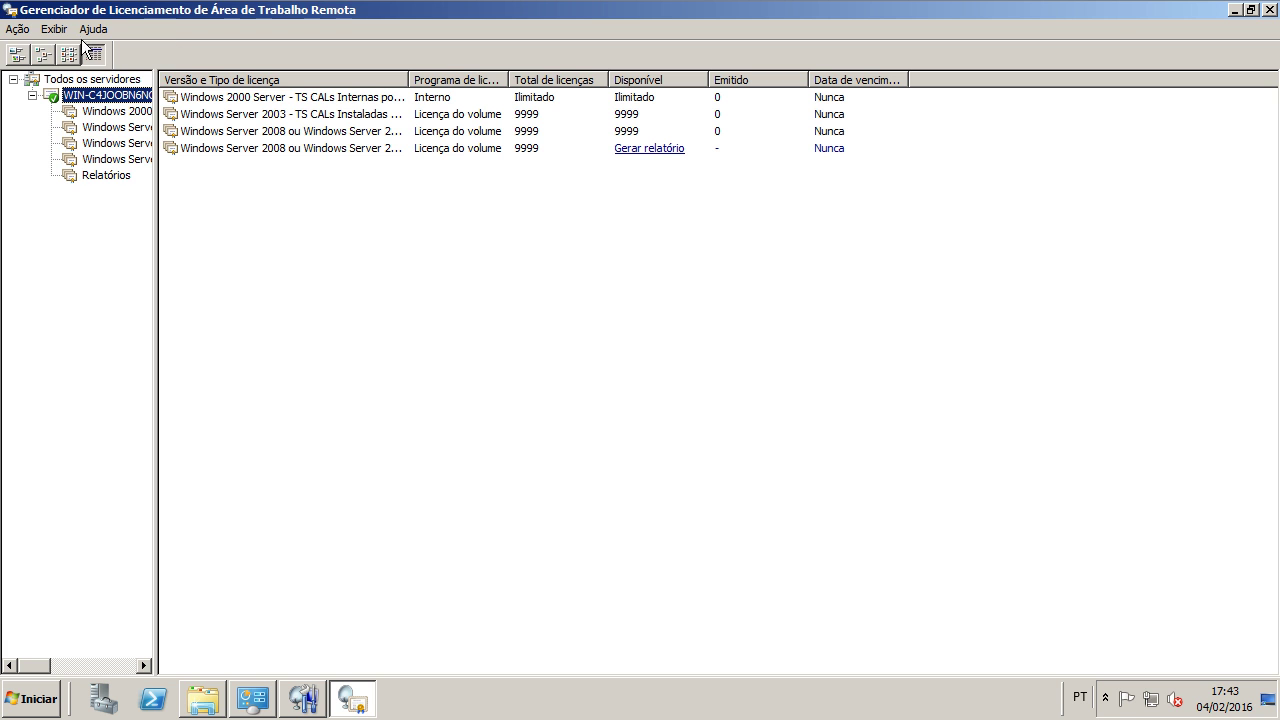
# Step: Open Instalar licenças again from the Ação menu and supply the contract number
pyautogui.click(17, 29)
pyautogui.click(35, 48)
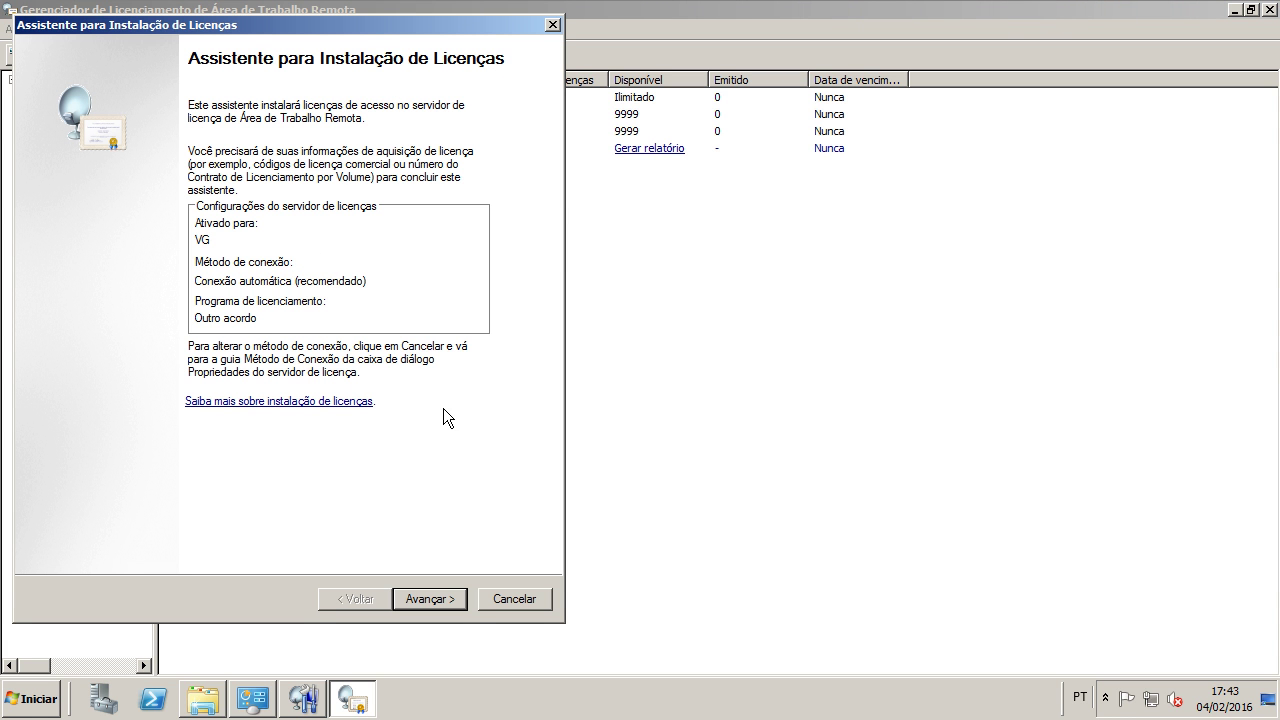
pyautogui.click(432, 600)
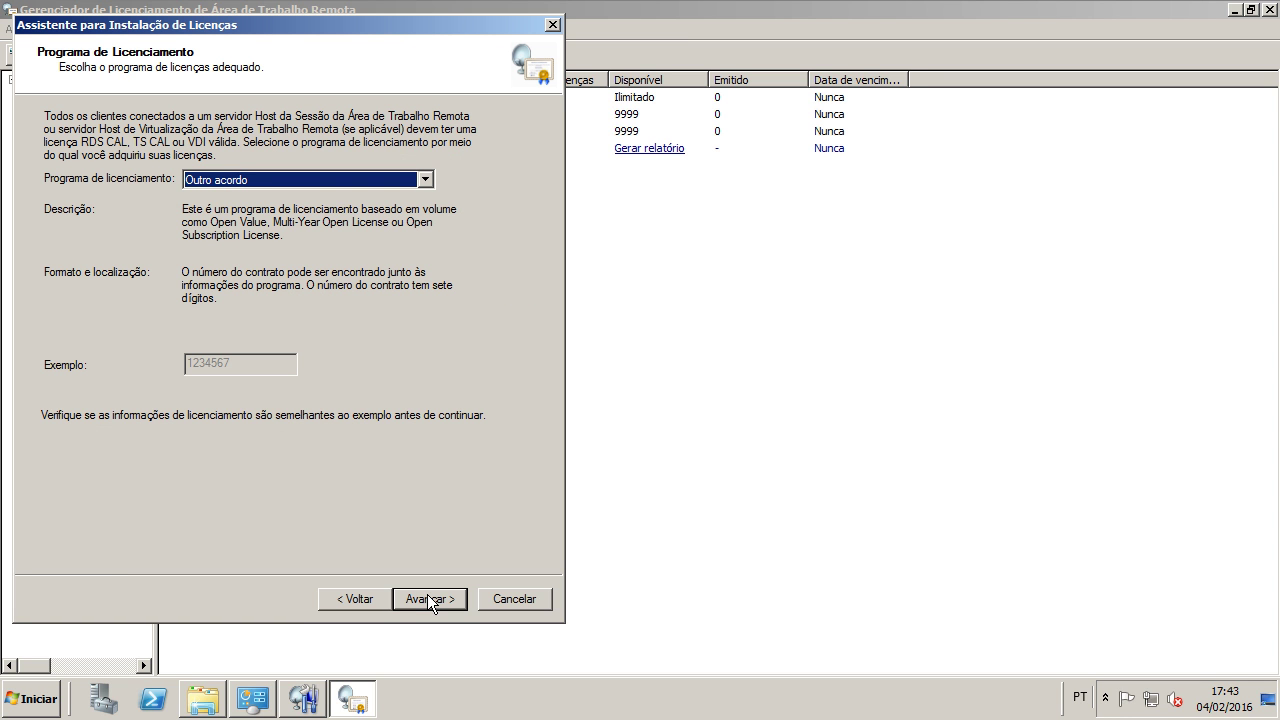
pyautogui.click(429, 598)
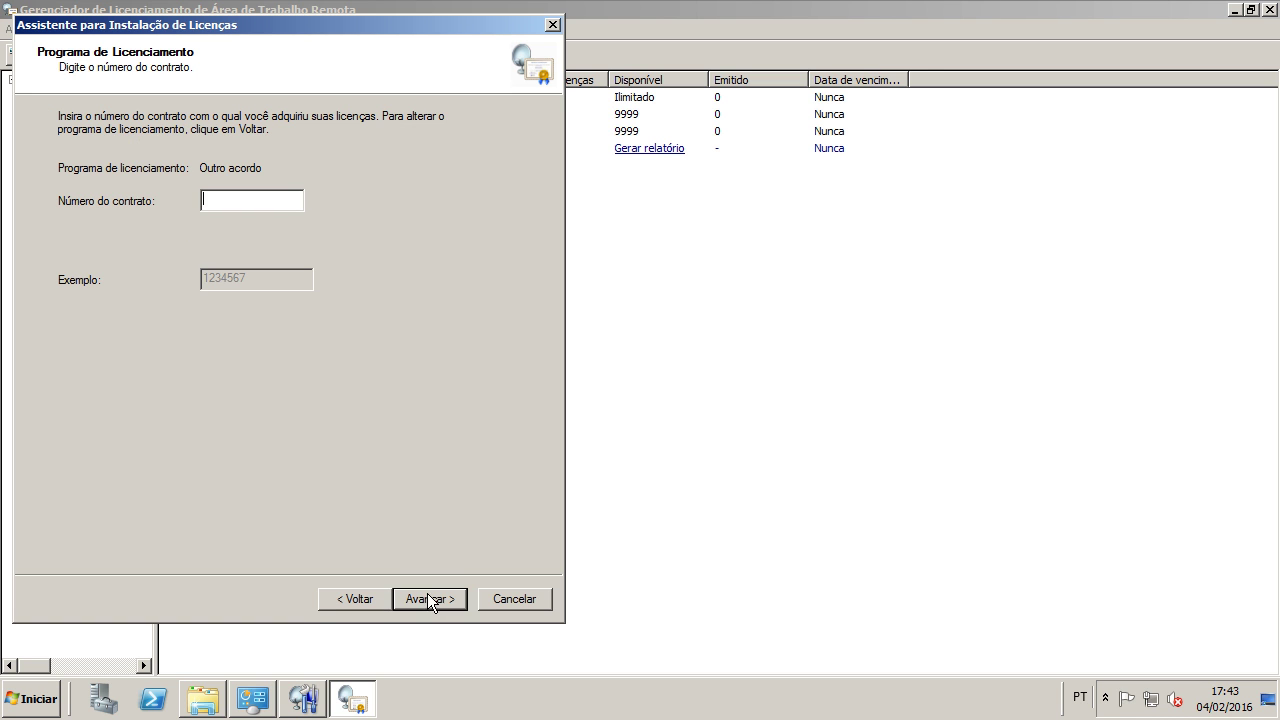
pyautogui.write('0')
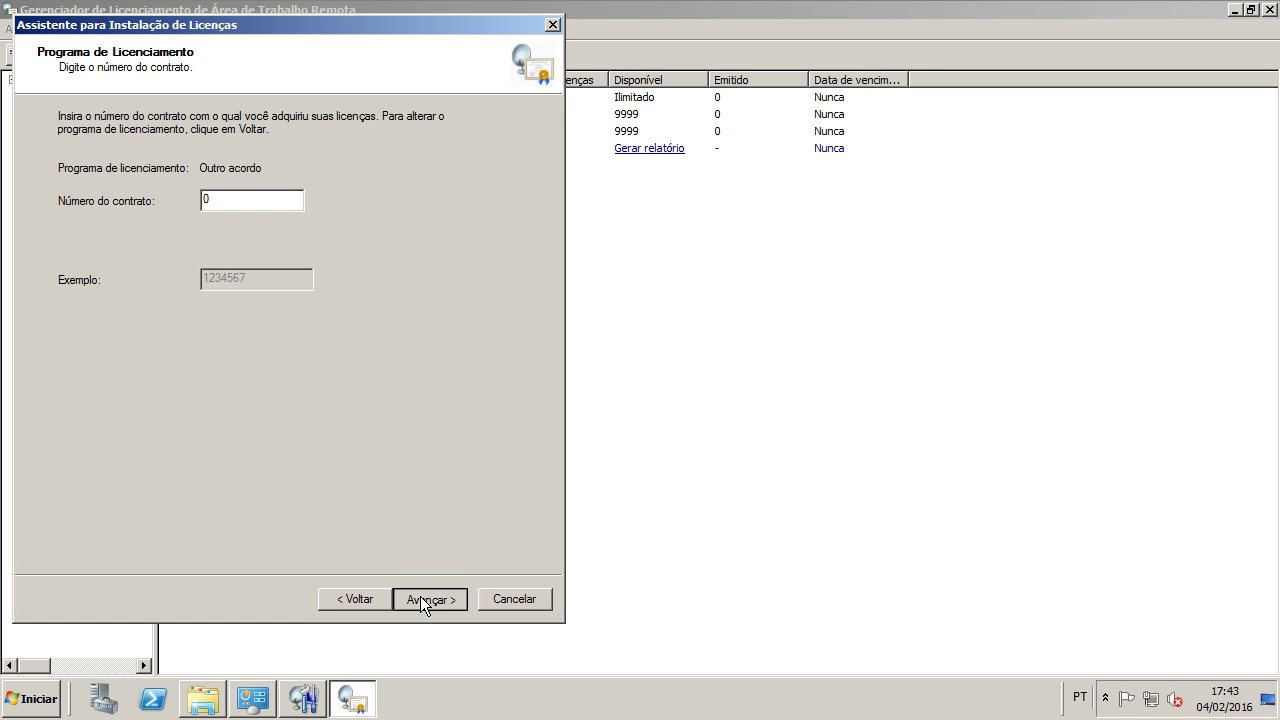
pyautogui.click(421, 599)
# Step: Install 9999 Windows Server 2003 per-user TS CALs
pyautogui.click(287, 212)
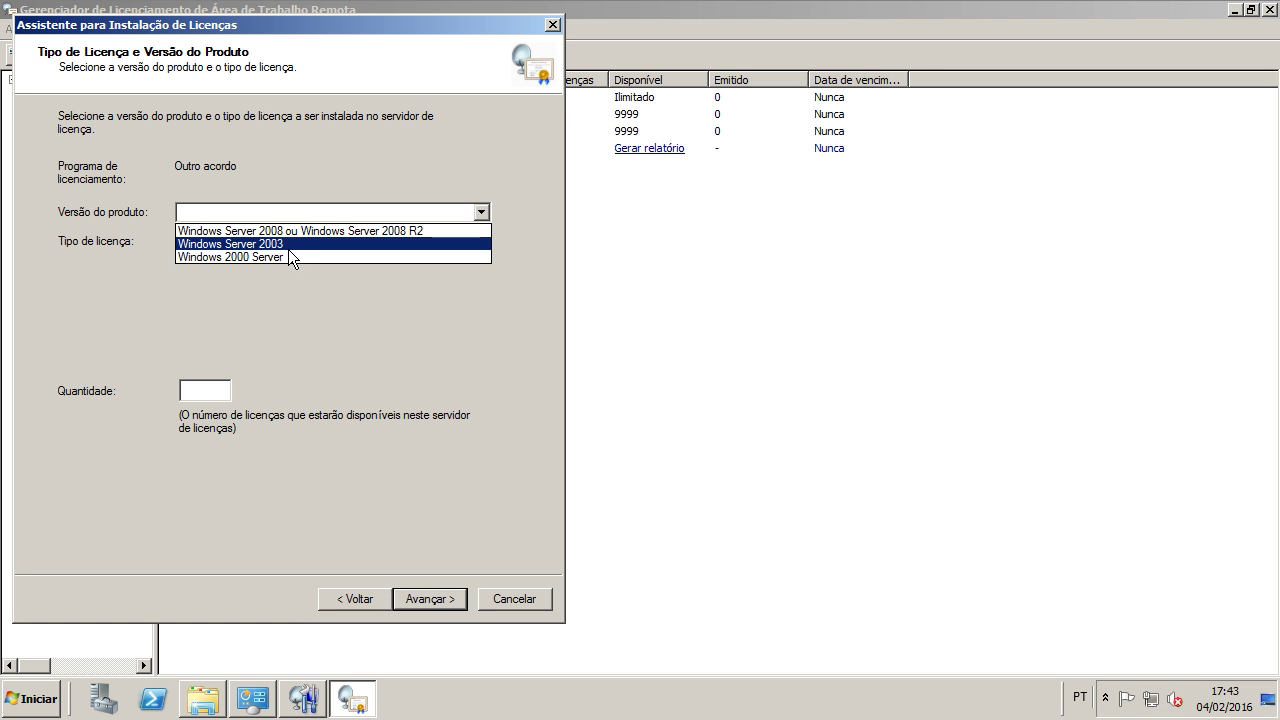
pyautogui.click(288, 247)
pyautogui.click(388, 241)
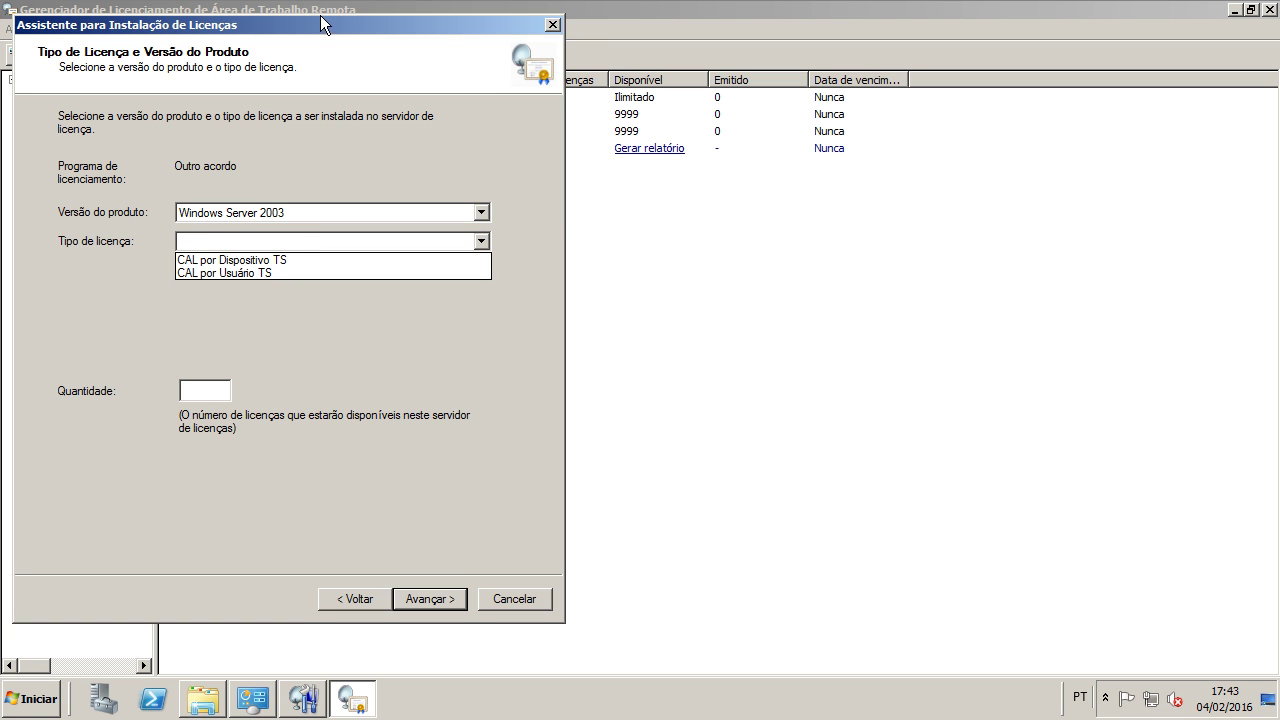
pyautogui.click(301, 270)
pyautogui.click(211, 392)
pyautogui.write('9999')
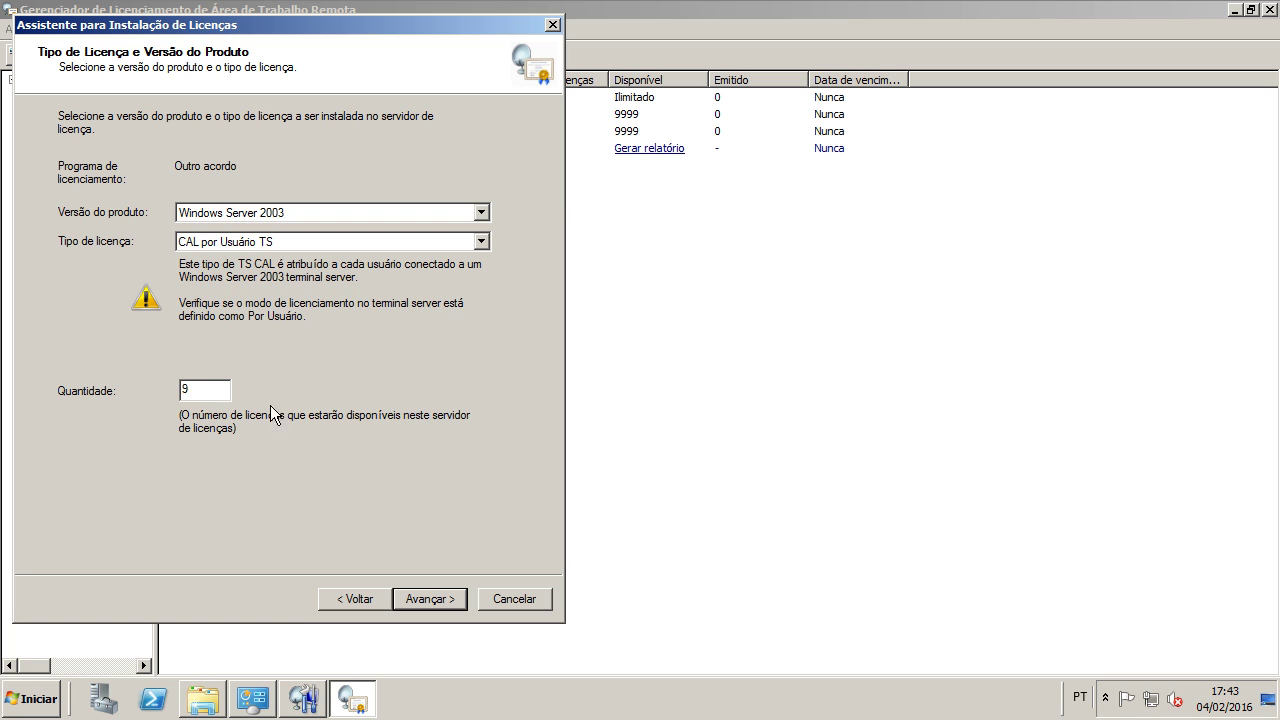
pyautogui.click(436, 604)
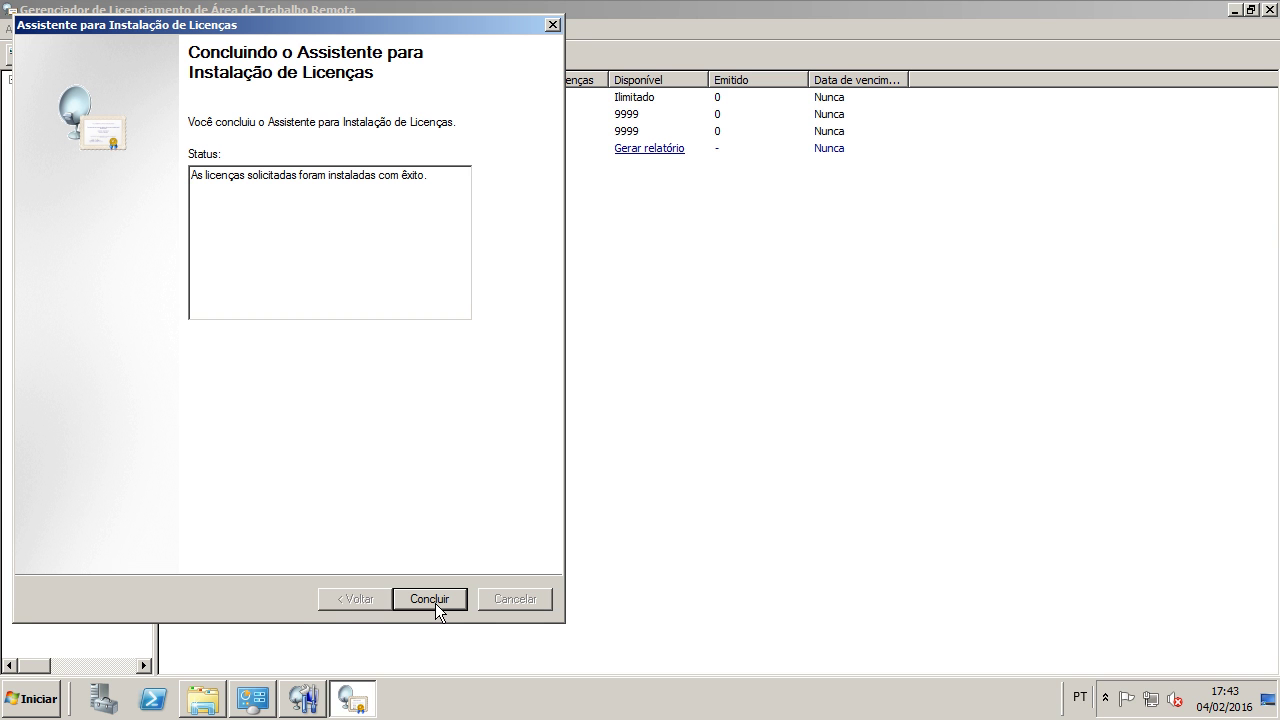
pyautogui.click(435, 603)
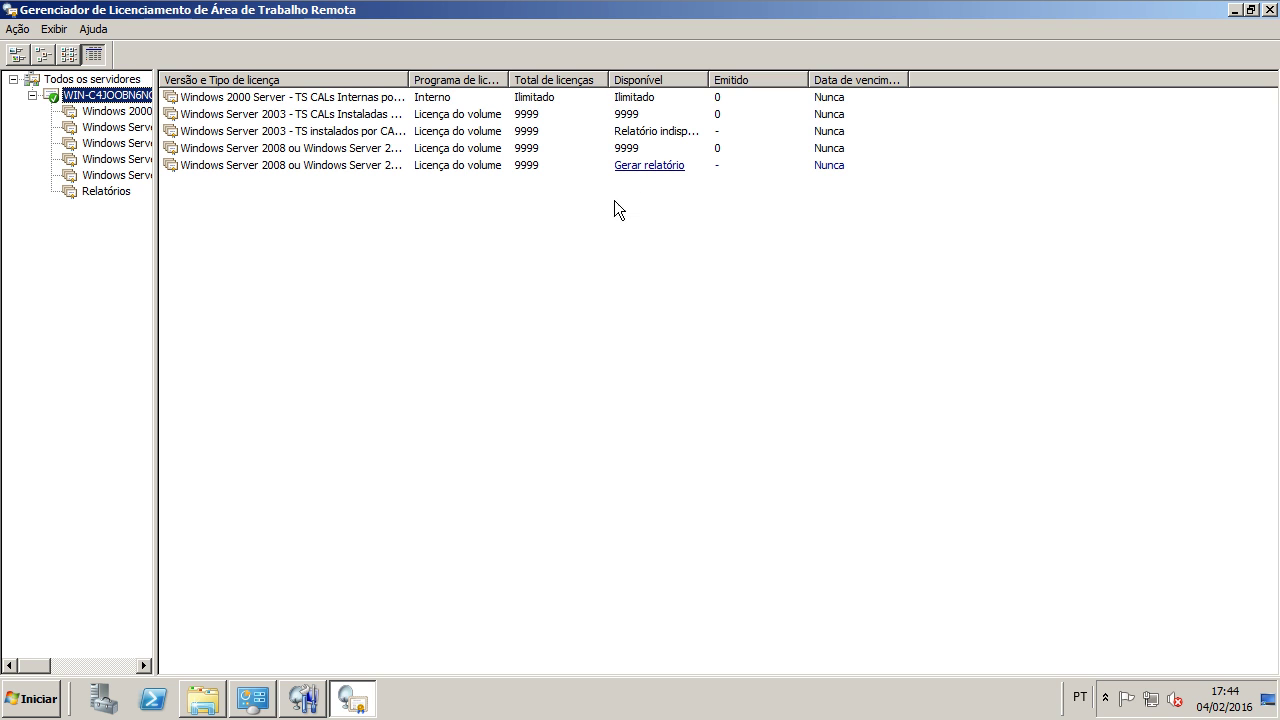
# Step: Widen the list columns and view the issued licences of the last licence pack
pyautogui.moveTo(708, 79); pyautogui.dragTo(722, 79)
pyautogui.click(436, 137)
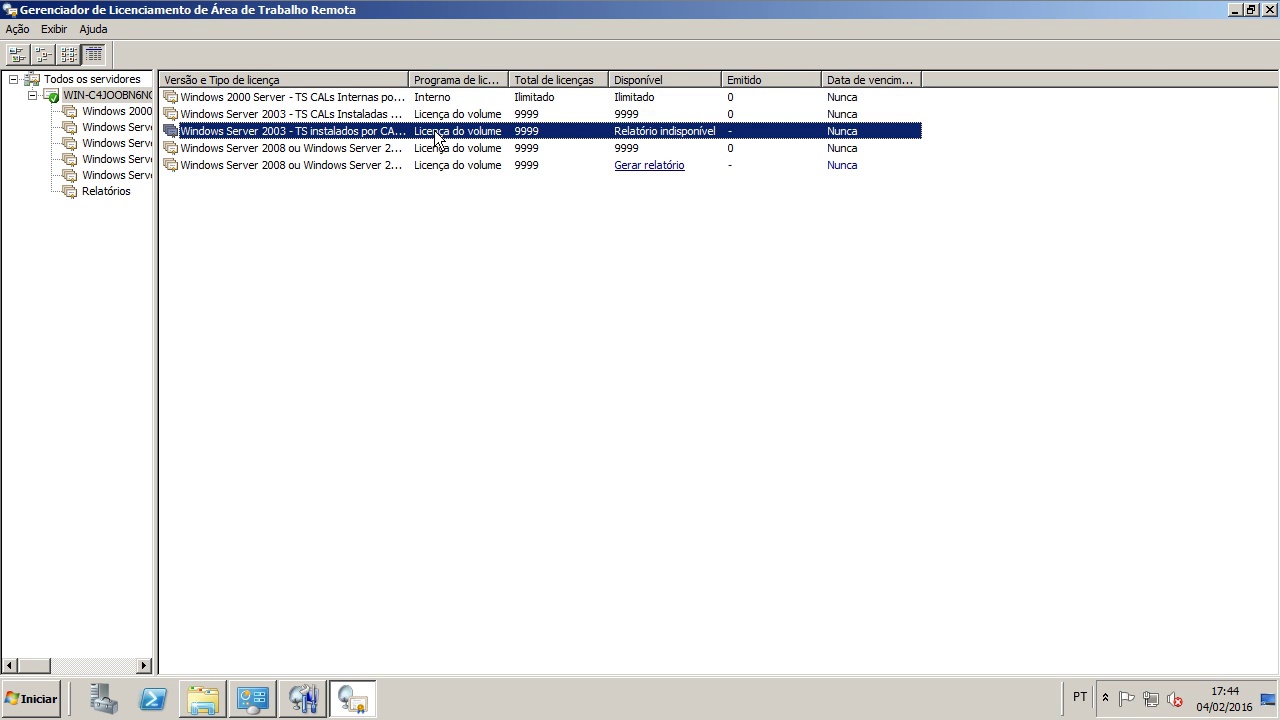
pyautogui.doubleClick(409, 79)
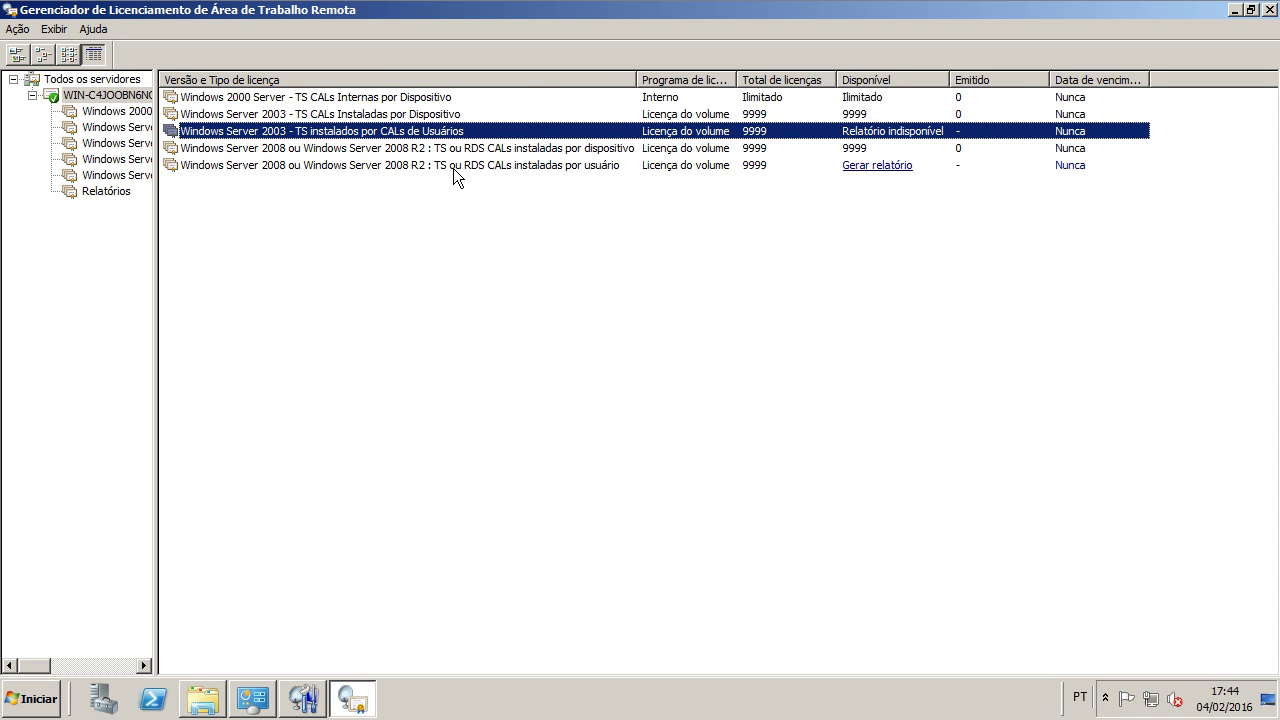
pyautogui.doubleClick(625, 128)
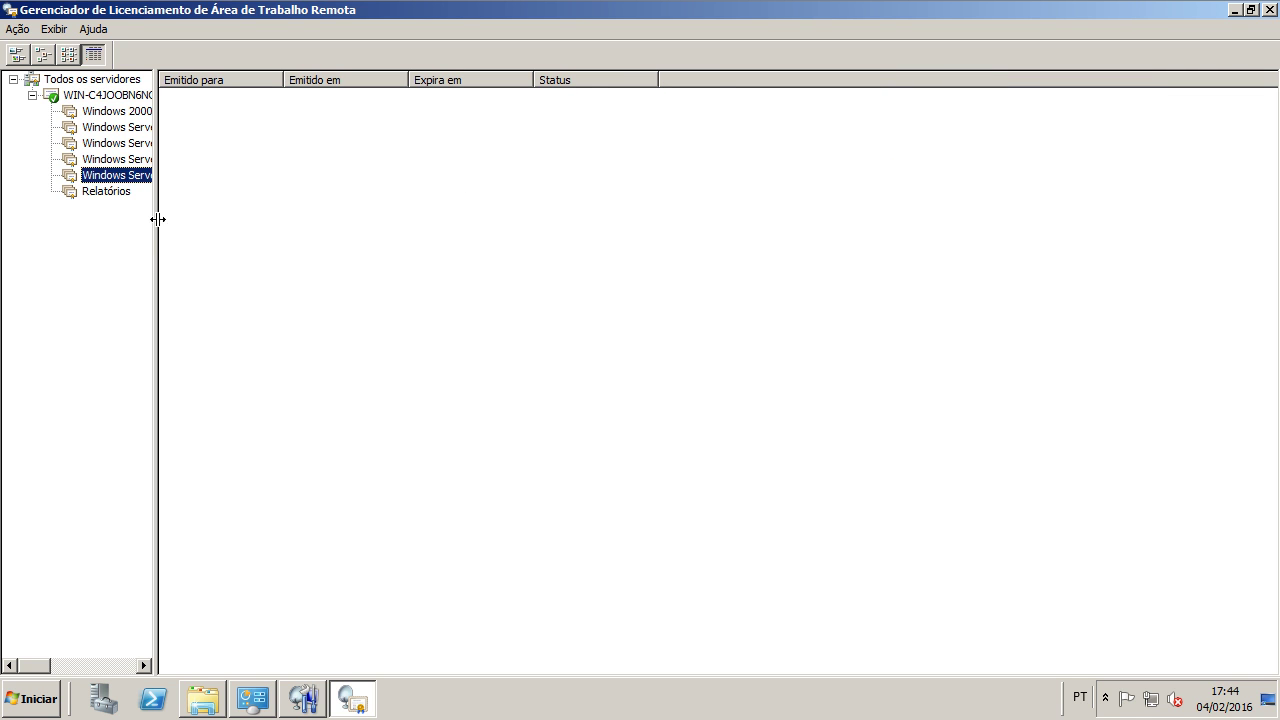
pyautogui.click(100, 95)
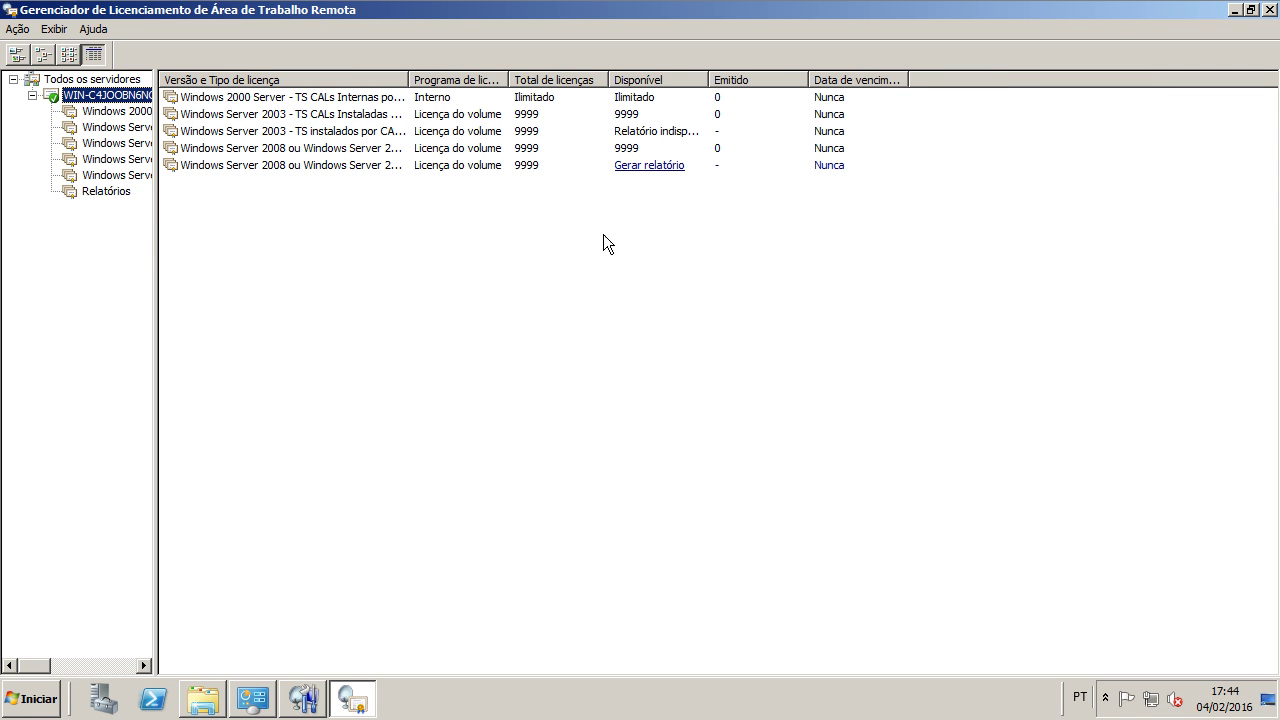
# Step: Fit the Disponível and name columns and select the Windows Server 2003 per-user row
pyautogui.doubleClick(707, 80)
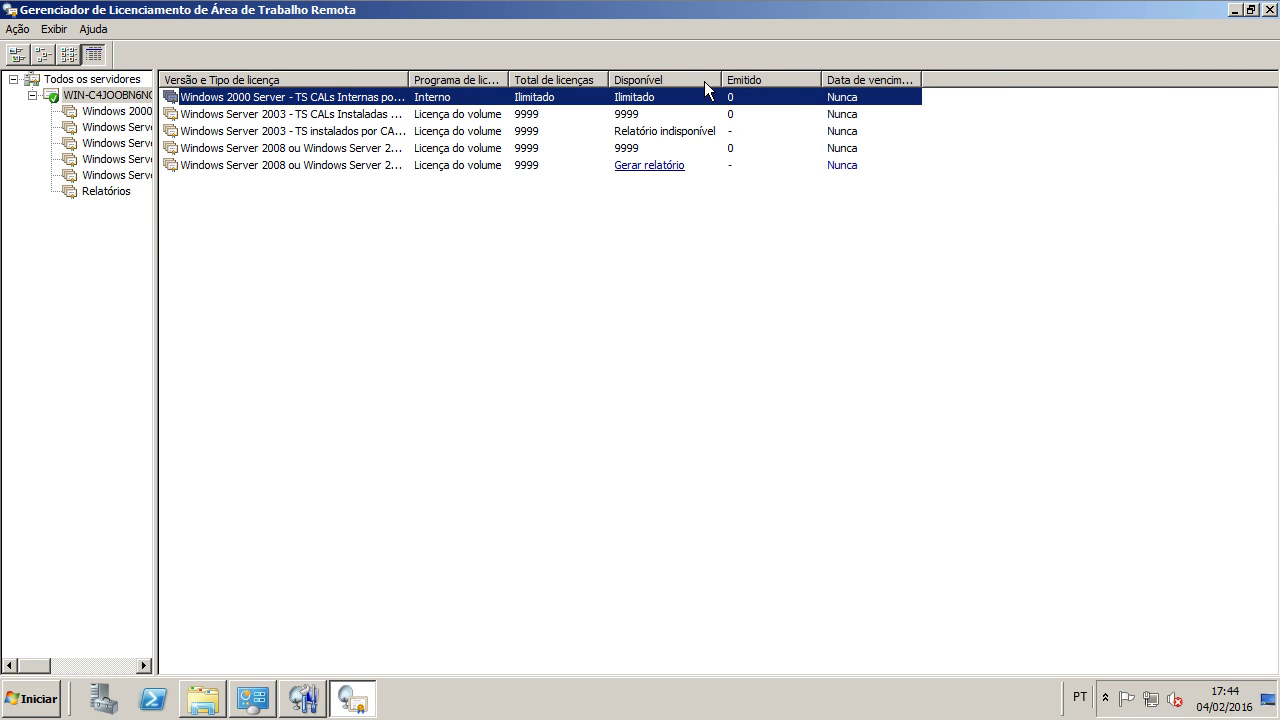
pyautogui.click(646, 130)
pyautogui.rightClick(627, 133)
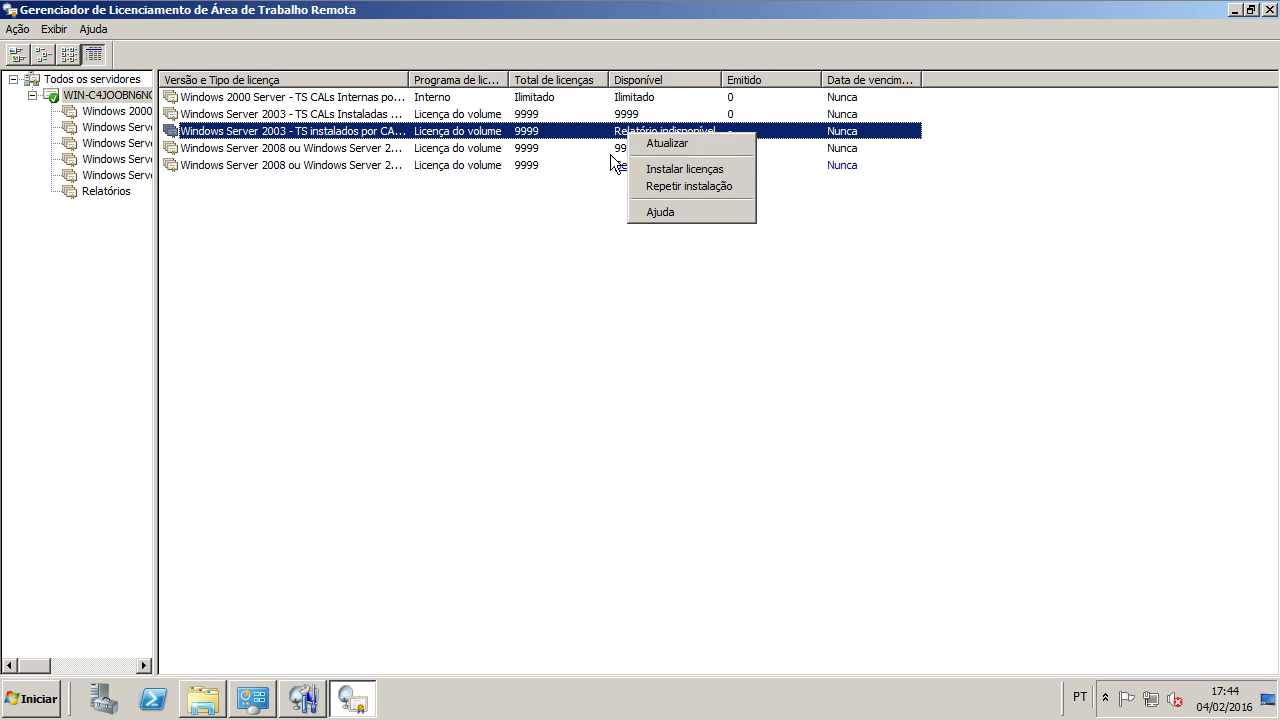
pyautogui.click(569, 148)
pyautogui.click(569, 133)
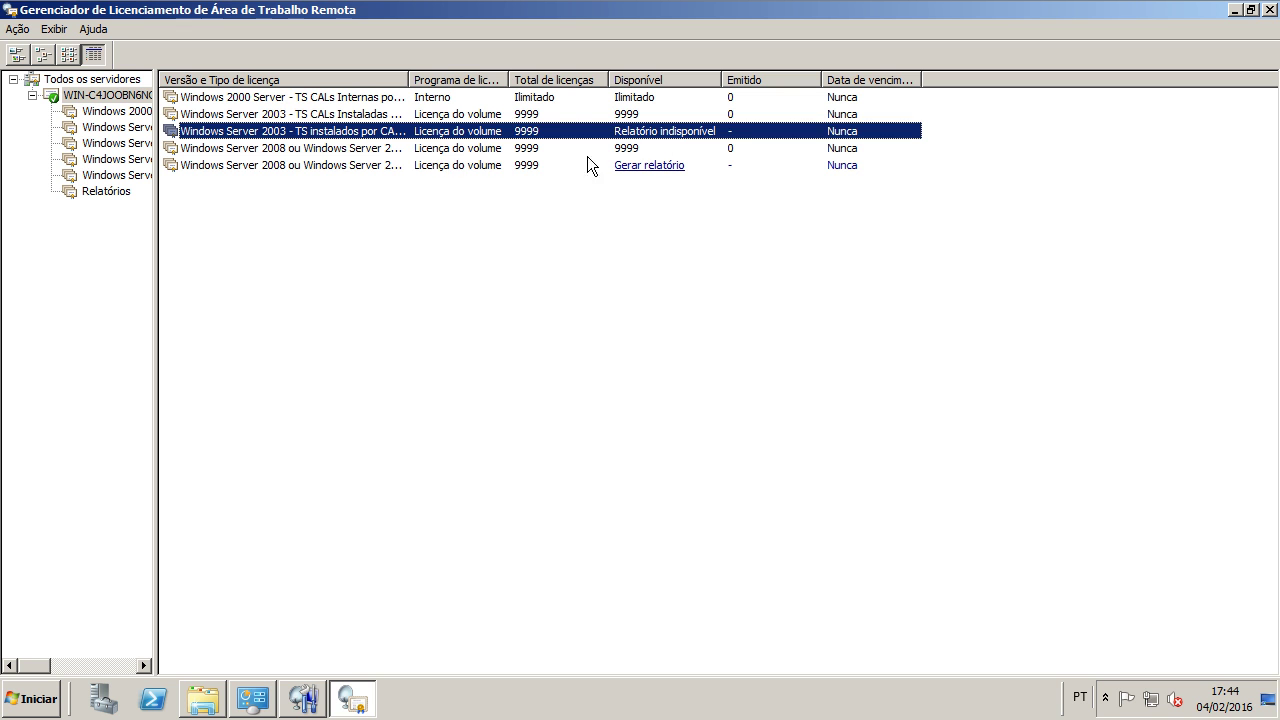
pyautogui.doubleClick(409, 77)
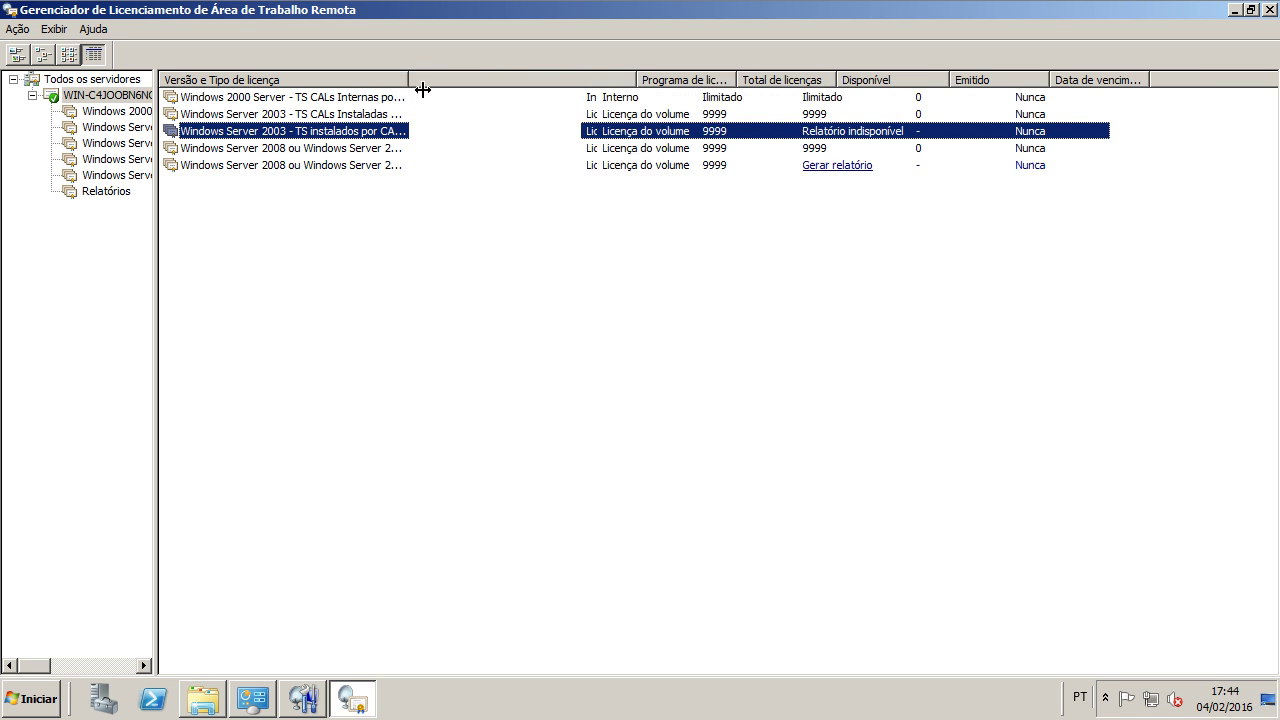
# Step: Request a report for the last licence pack, review the five rows, and refresh with F5
pyautogui.click(874, 165)
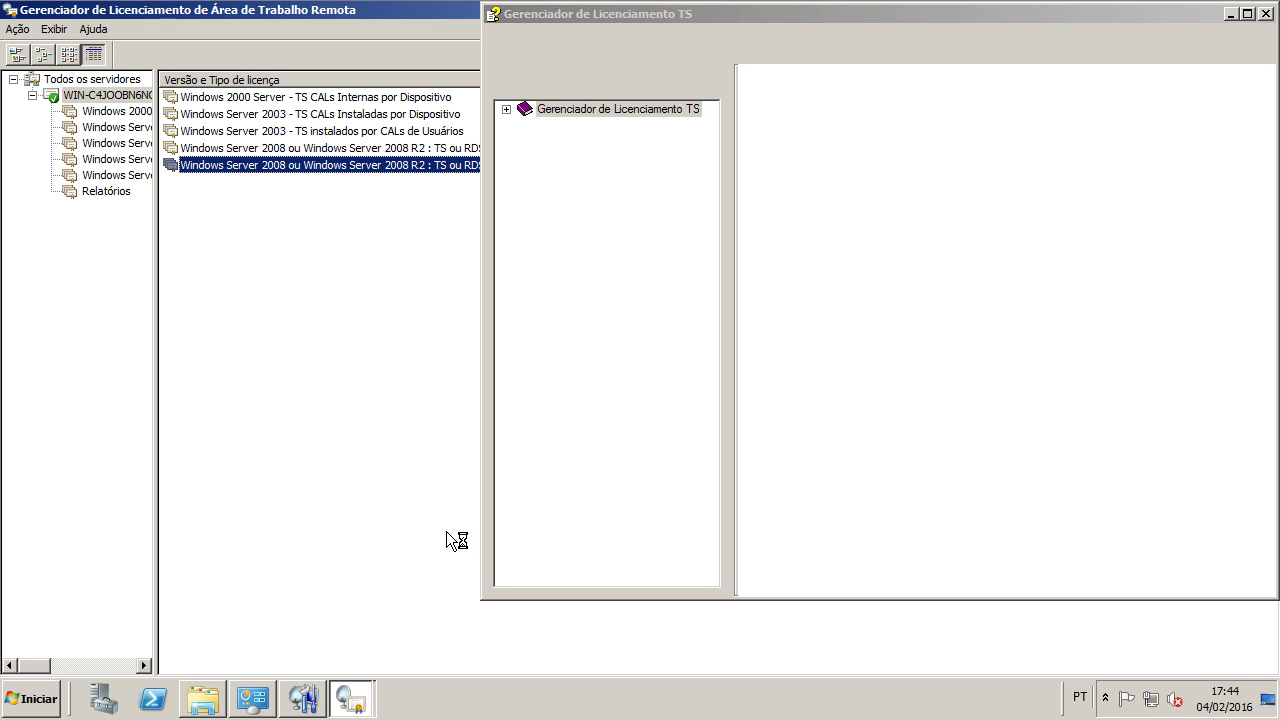
pyautogui.click(388, 626)
pyautogui.click(830, 166)
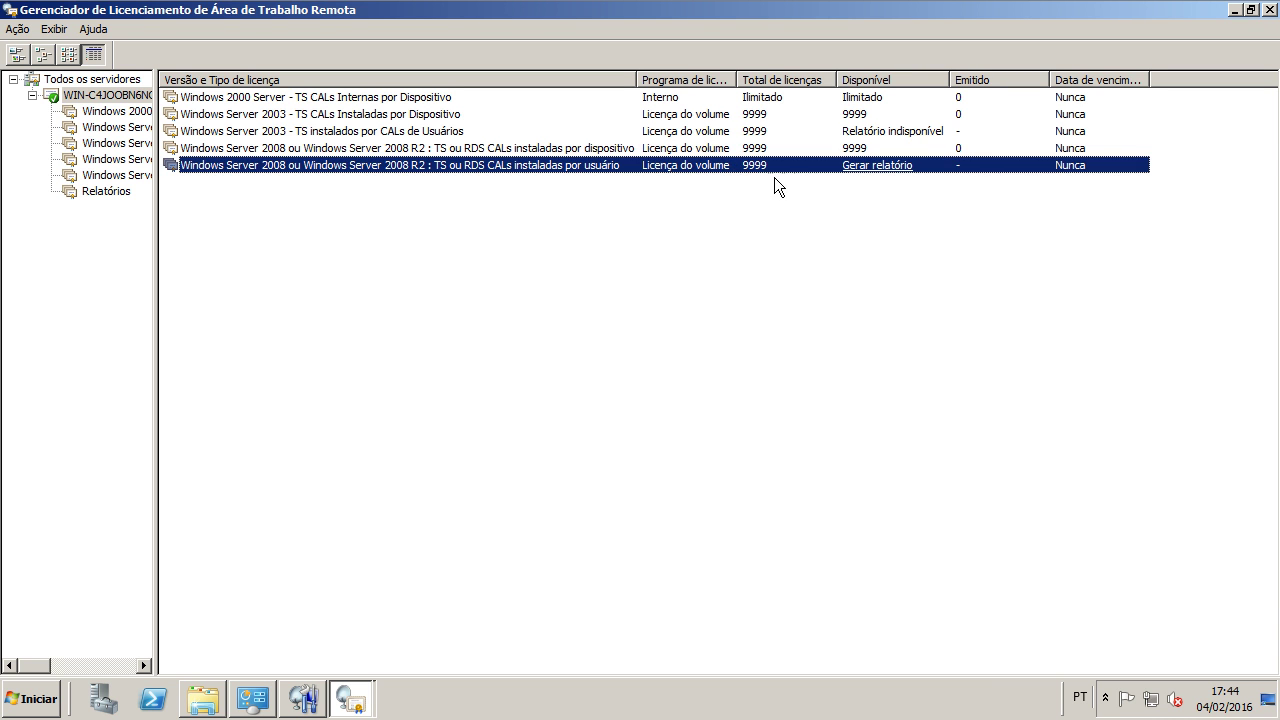
pyautogui.click(884, 136)
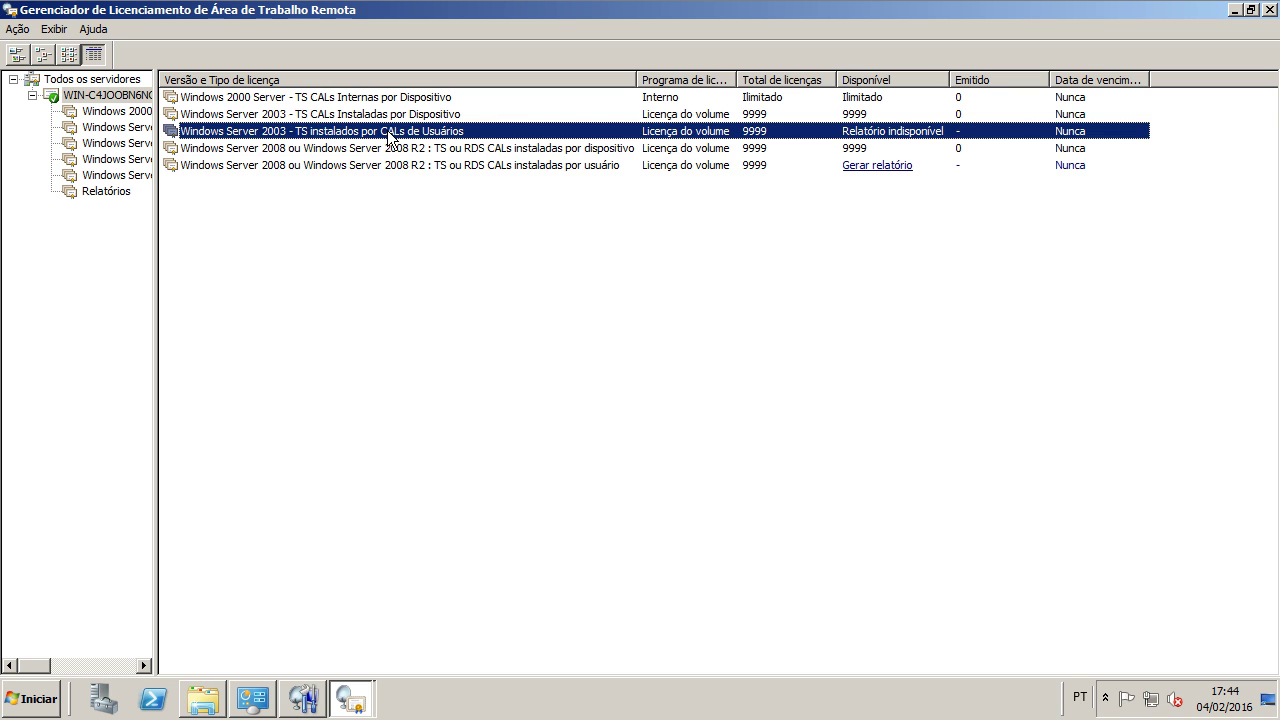
pyautogui.click(414, 150)
pyautogui.click(413, 167)
pyautogui.click(415, 149)
pyautogui.click(421, 131)
pyautogui.press('F5')
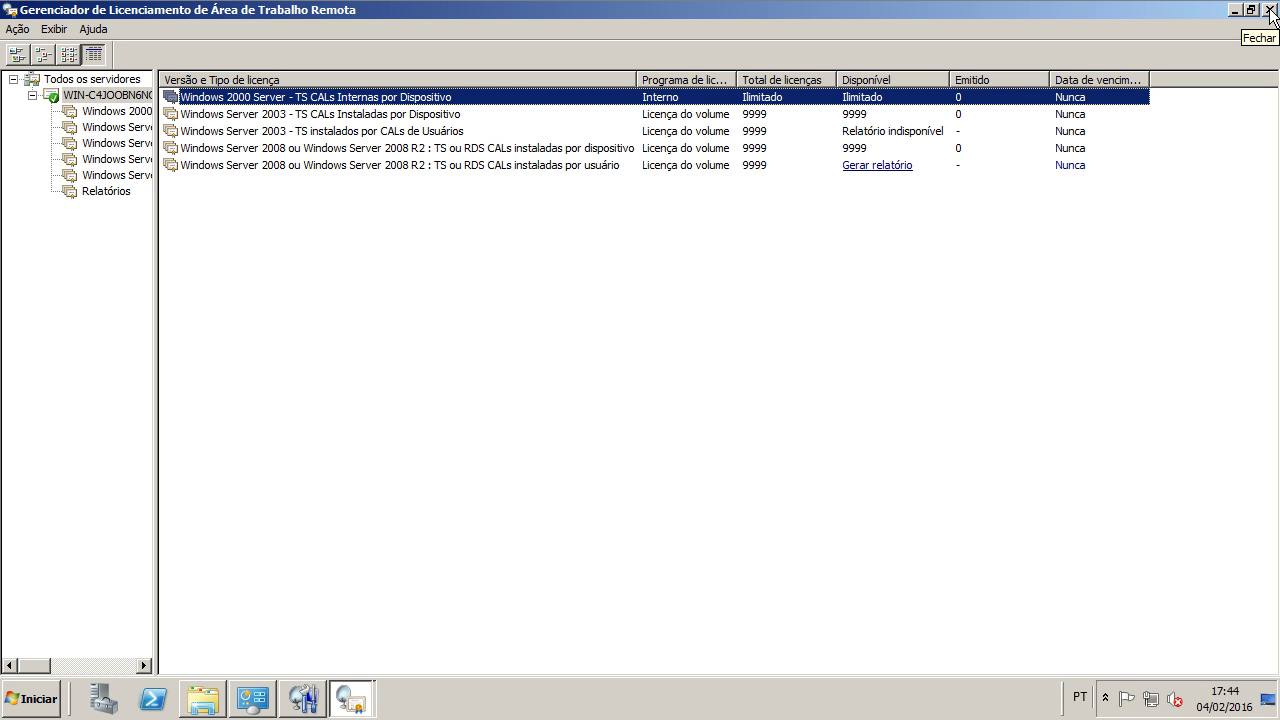
# Step: Close Licensing Manager, check diagnostics showing 0 licences and no licence server, then select RDP-Tcp
pyautogui.click(1271, 12)
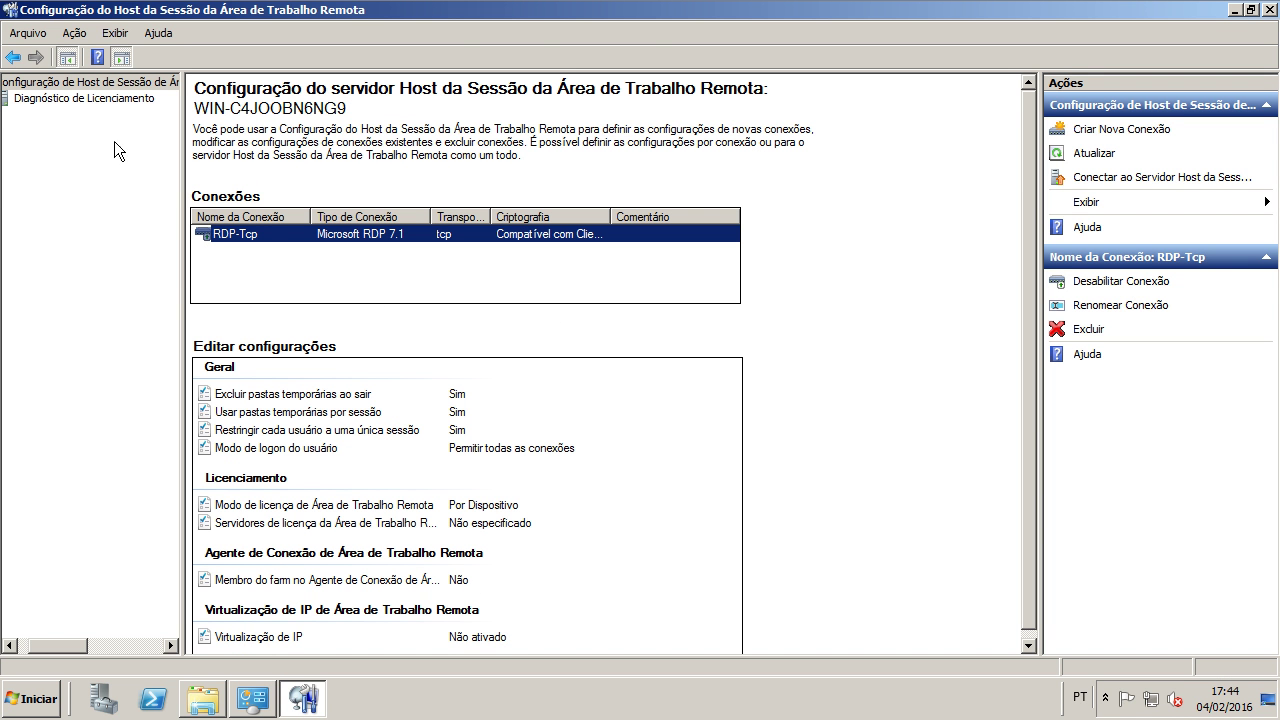
pyautogui.click(47, 101)
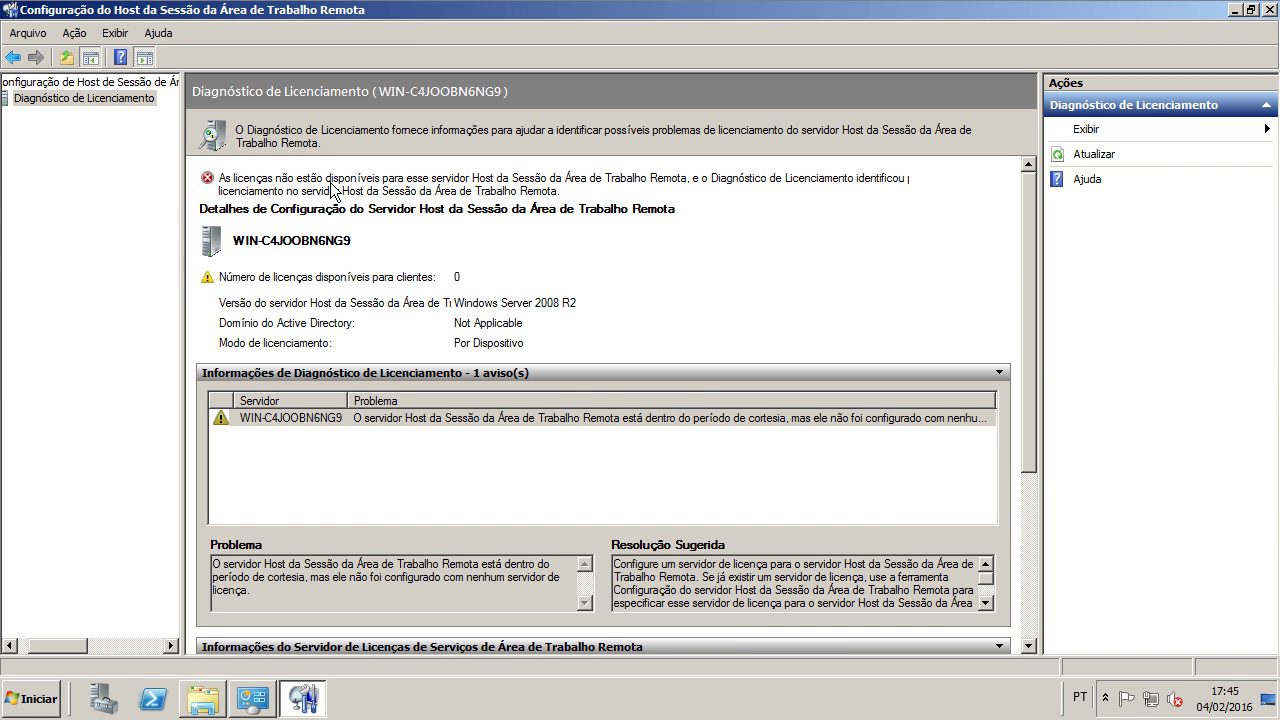
pyautogui.click(70, 84)
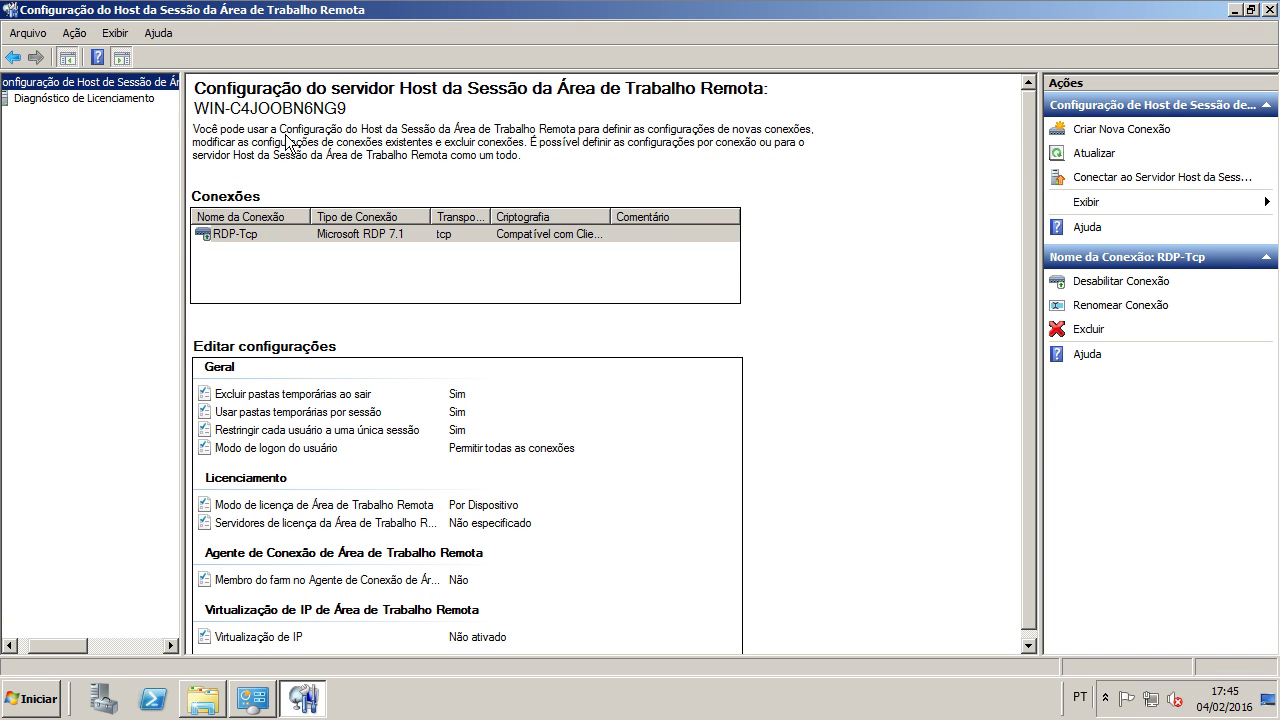
pyautogui.click(388, 237)
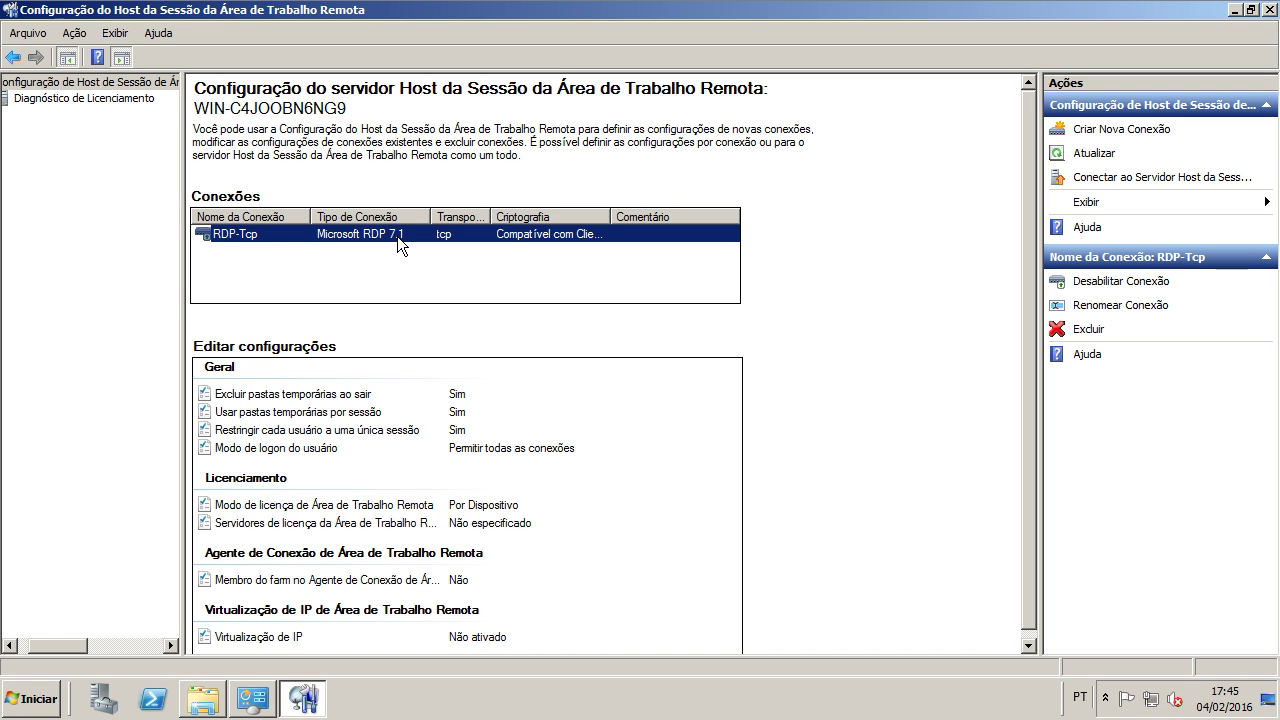
# Step: Give the RDP-Tcp connection the comment 'VG' in its properties and apply it
pyautogui.rightClick(398, 244)
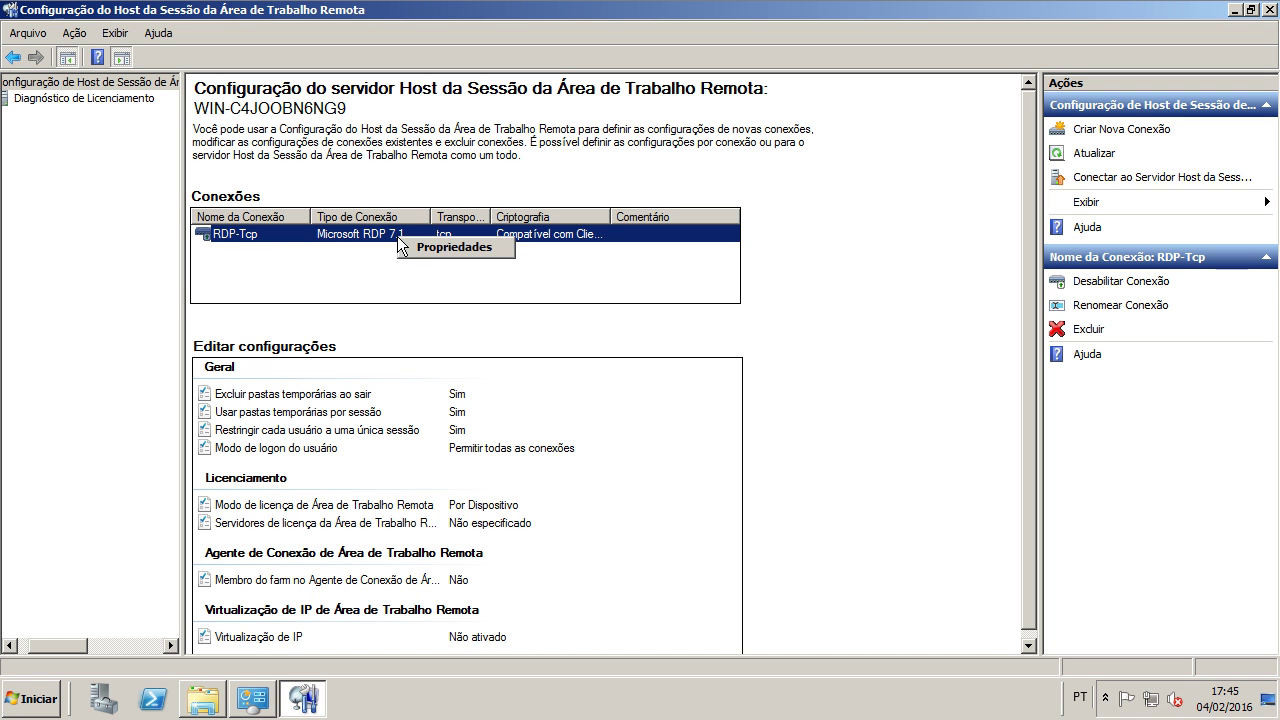
pyautogui.click(407, 246)
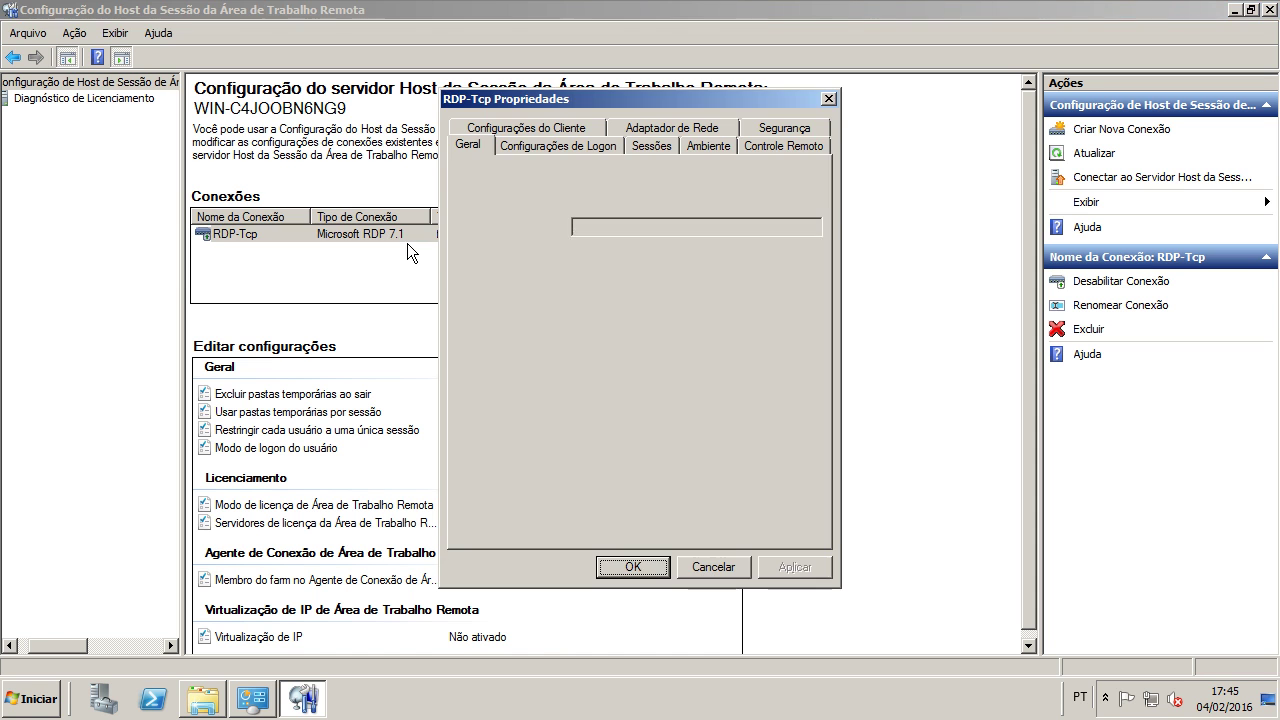
pyautogui.click(590, 224)
pyautogui.write('VG')
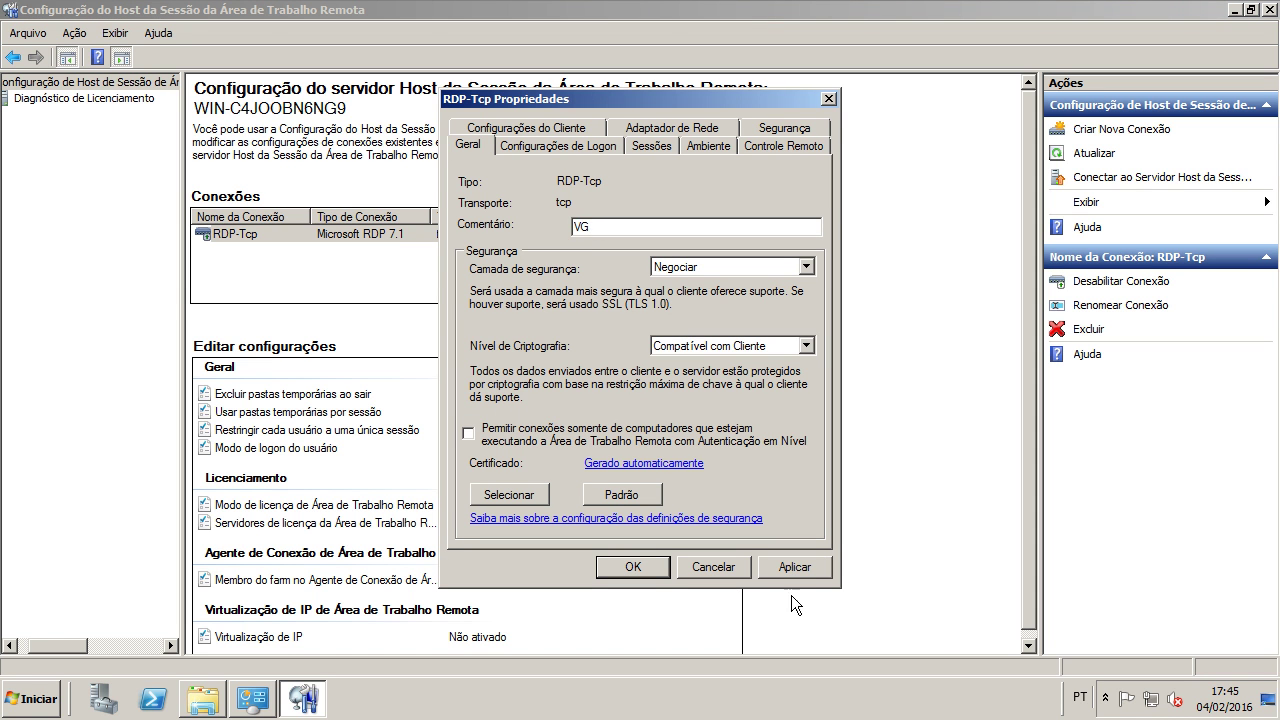
pyautogui.click(795, 566)
# Step: Keep security layer Negociar and encryption level Compatível com Cliente
pyautogui.click(695, 270)
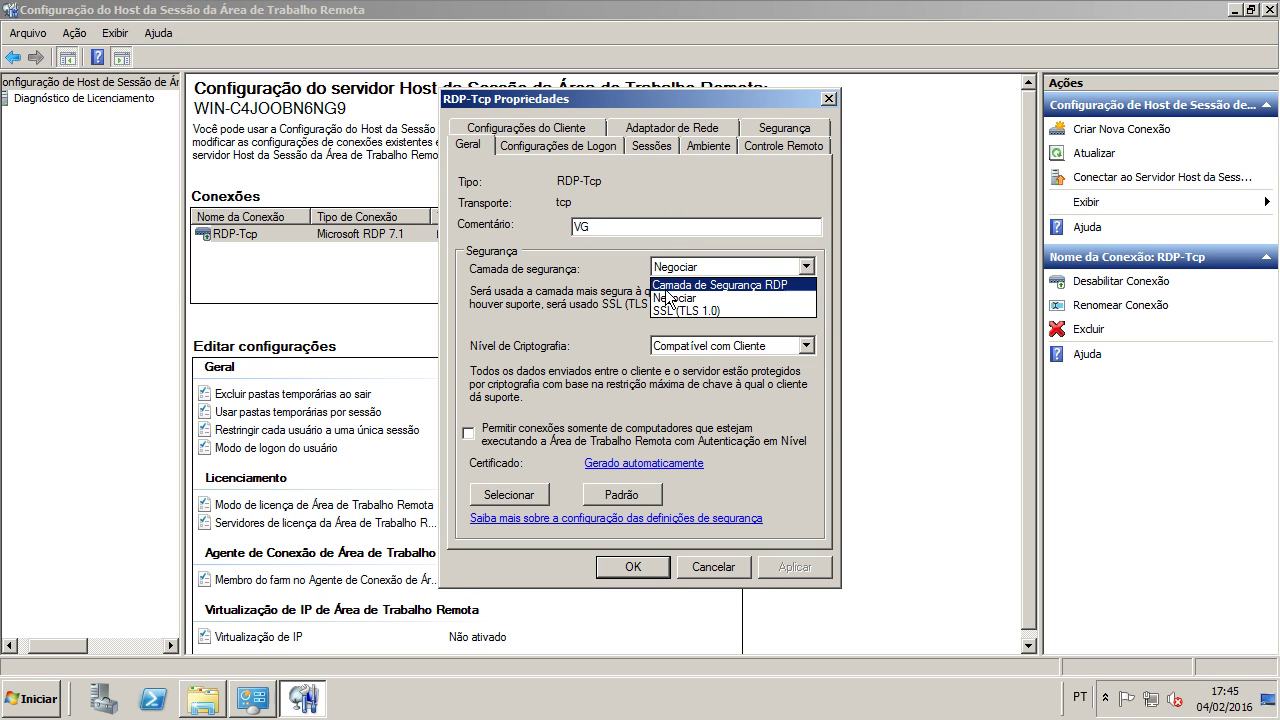
pyautogui.click(521, 313)
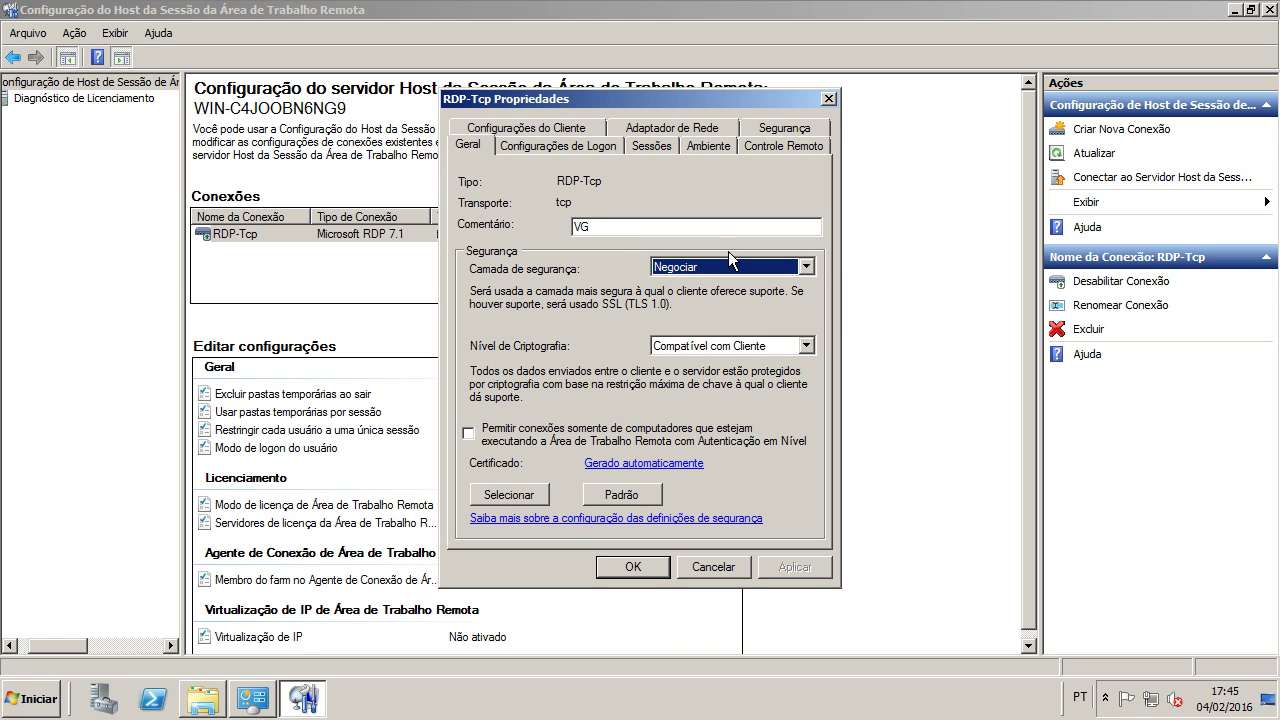
pyautogui.click(688, 347)
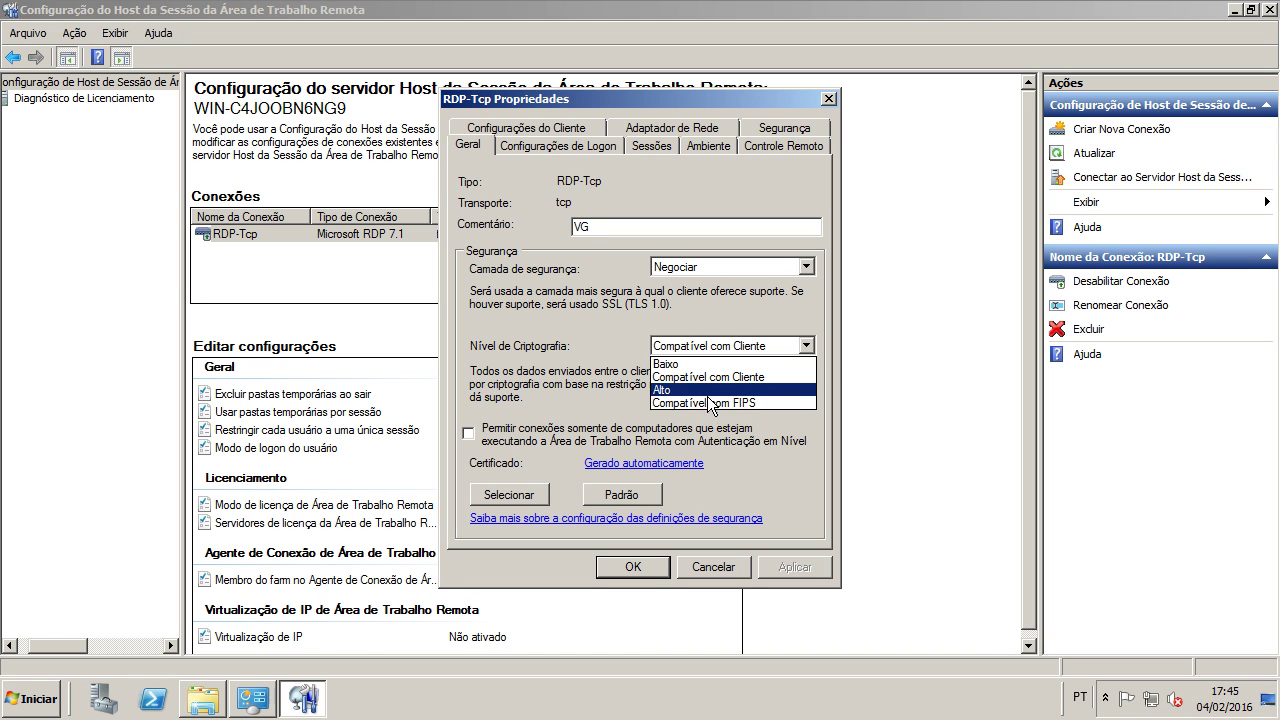
pyautogui.click(541, 367)
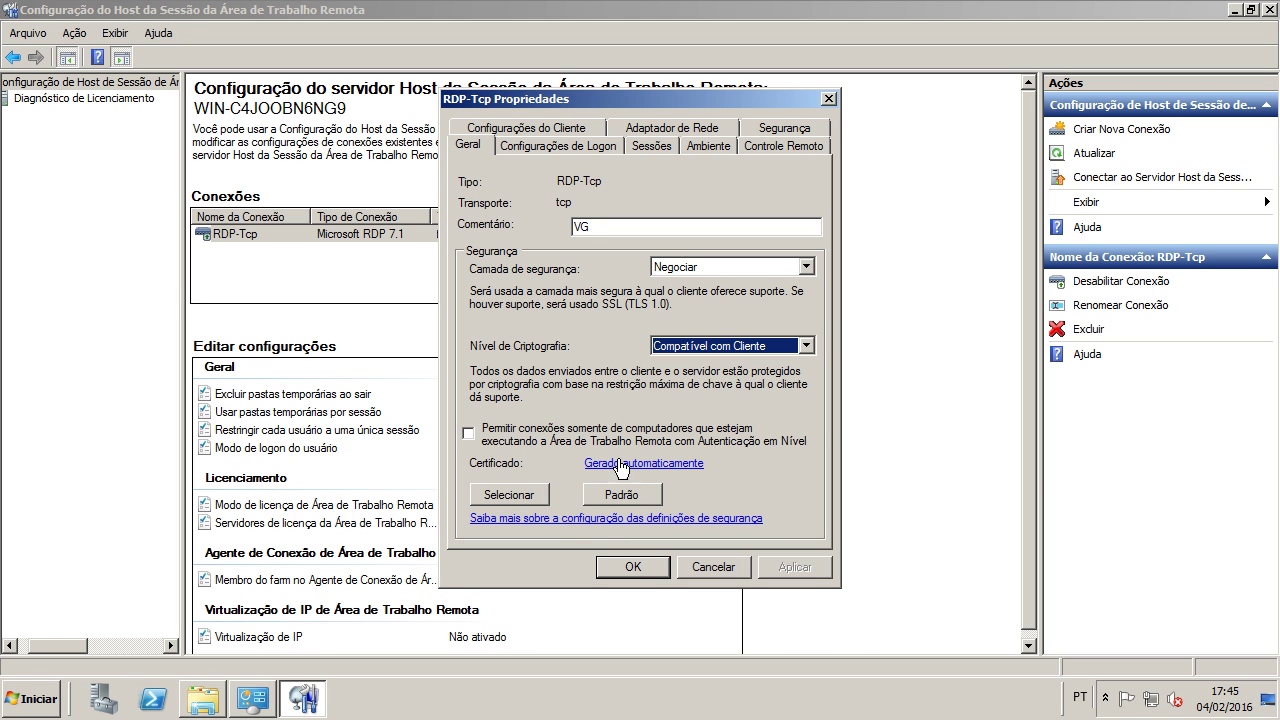
# Step: Set RDP-Tcp logon to use client-supplied information and always prompt for a password
pyautogui.click(582, 144)
pyautogui.click(510, 208)
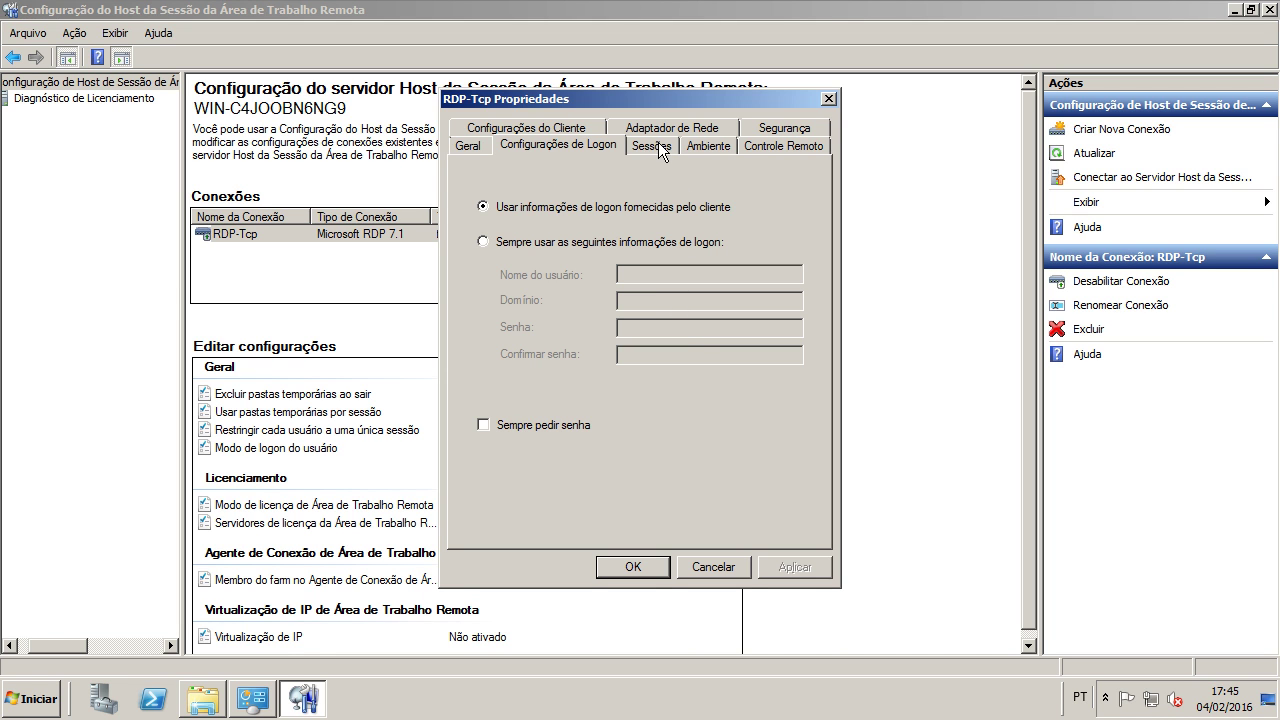
pyautogui.click(515, 430)
pyautogui.click(792, 566)
# Step: Review session timeouts and keep the initial program specified by the user profile, then apply
pyautogui.click(655, 148)
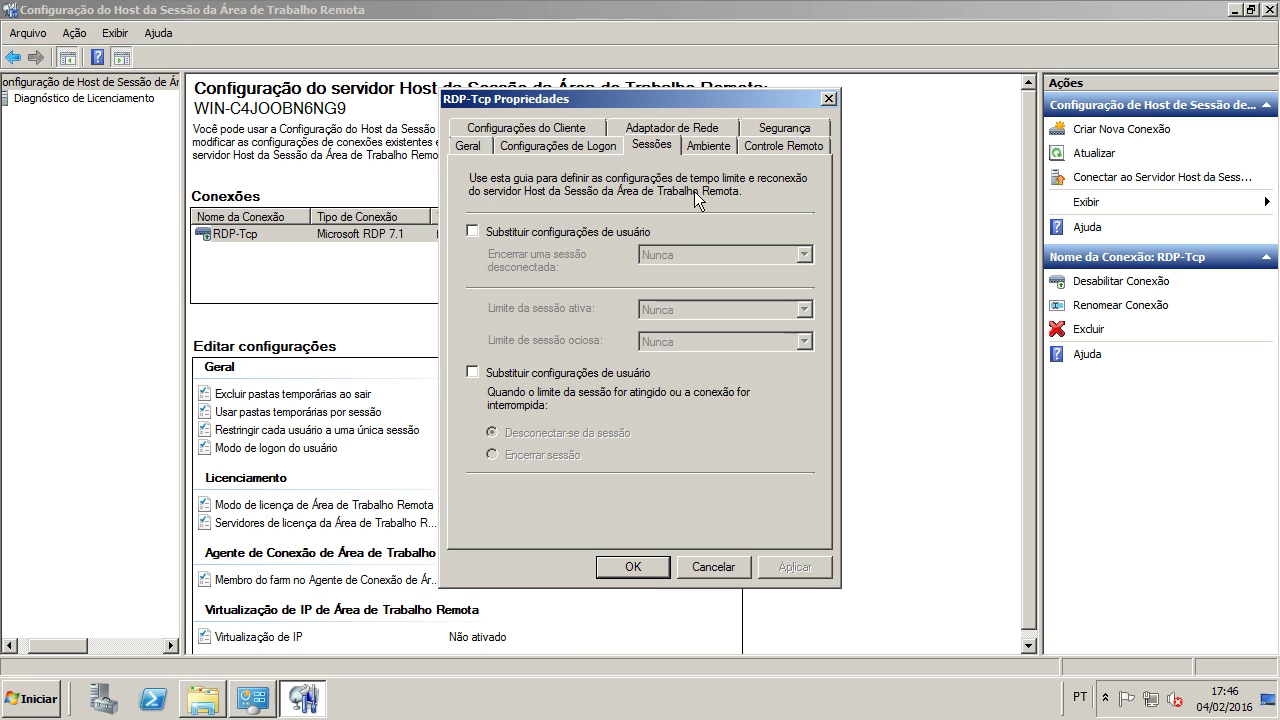
pyautogui.click(704, 148)
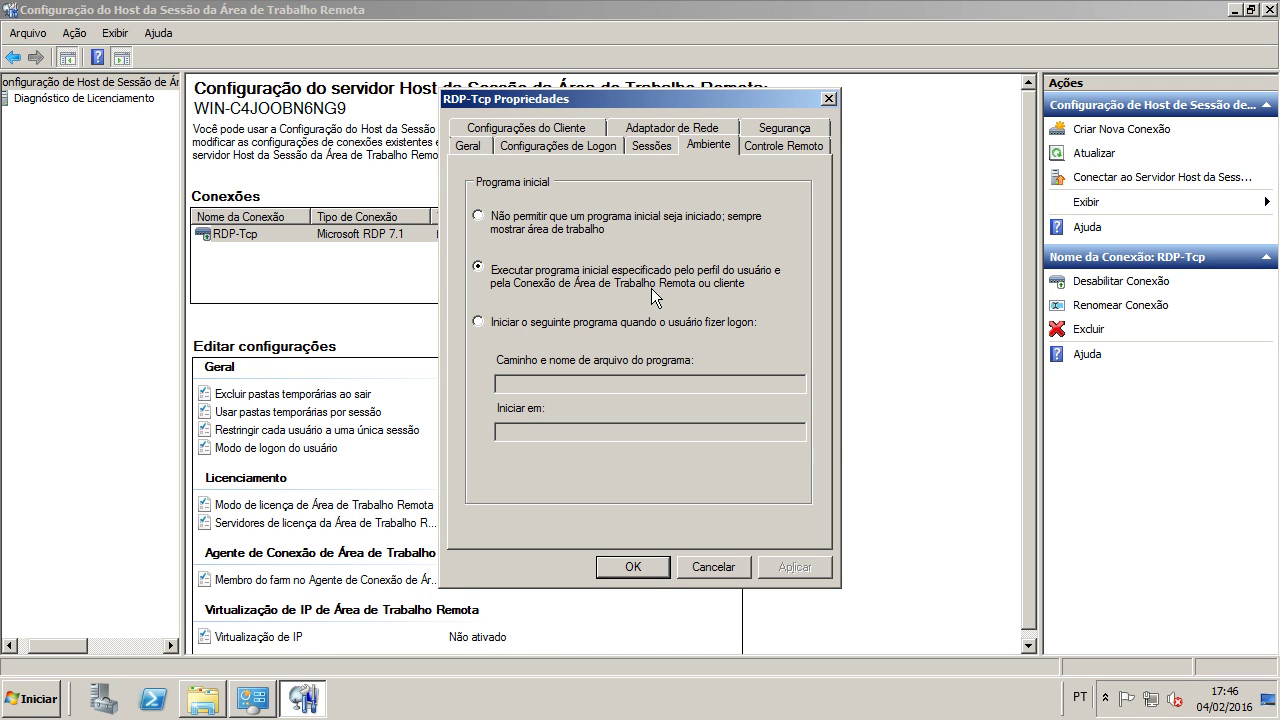
pyautogui.click(575, 228)
pyautogui.click(542, 278)
pyautogui.click(792, 566)
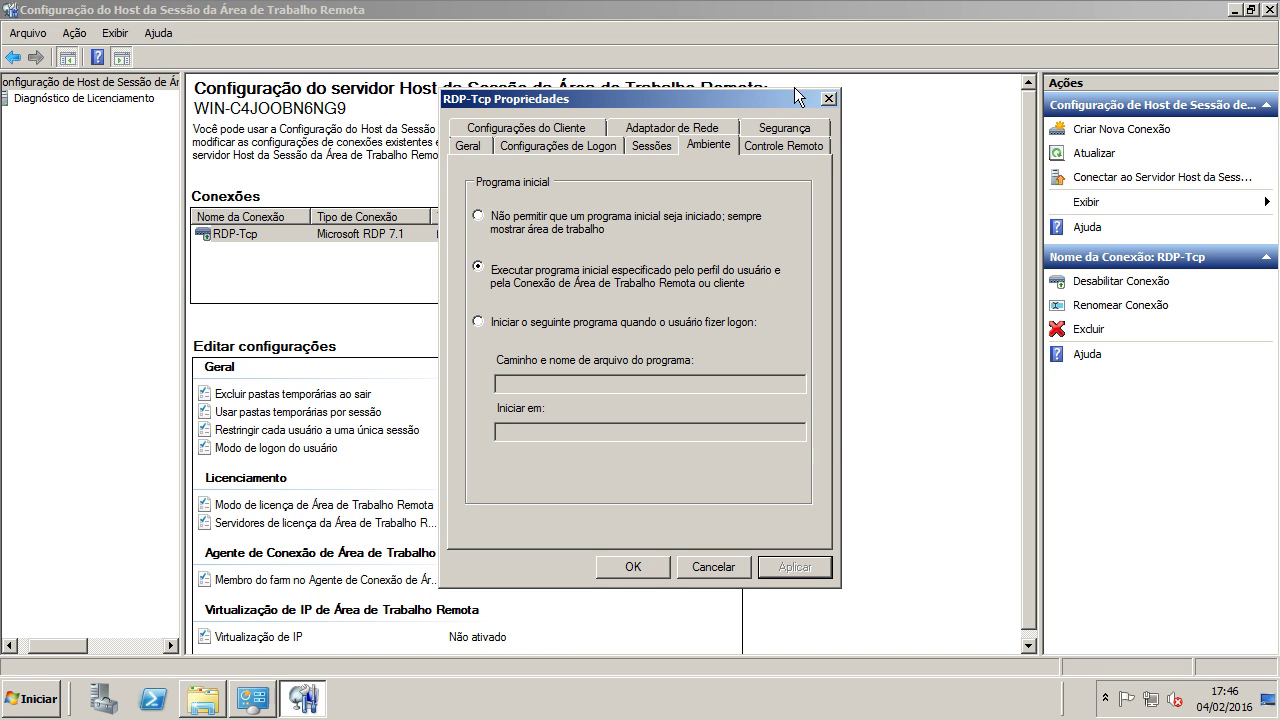
pyautogui.click(772, 146)
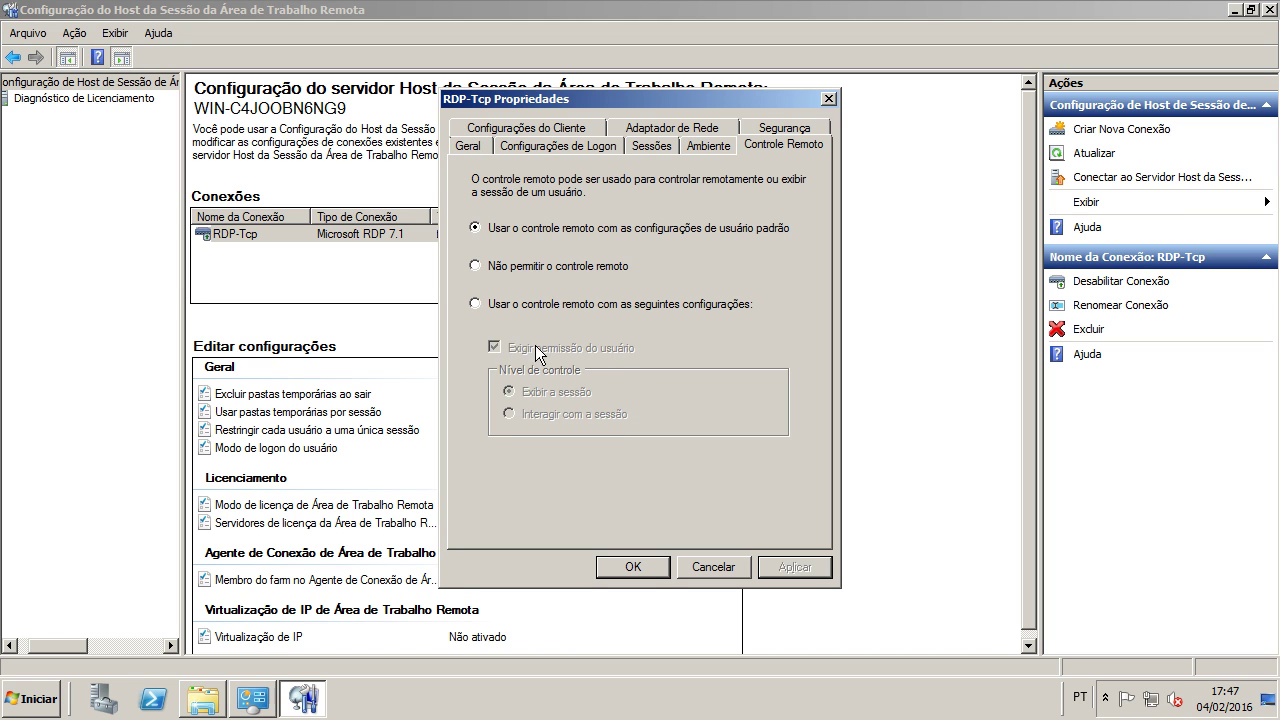
# Step: Keep RDP-Tcp remote control on the default user settings and apply
pyautogui.click(522, 304)
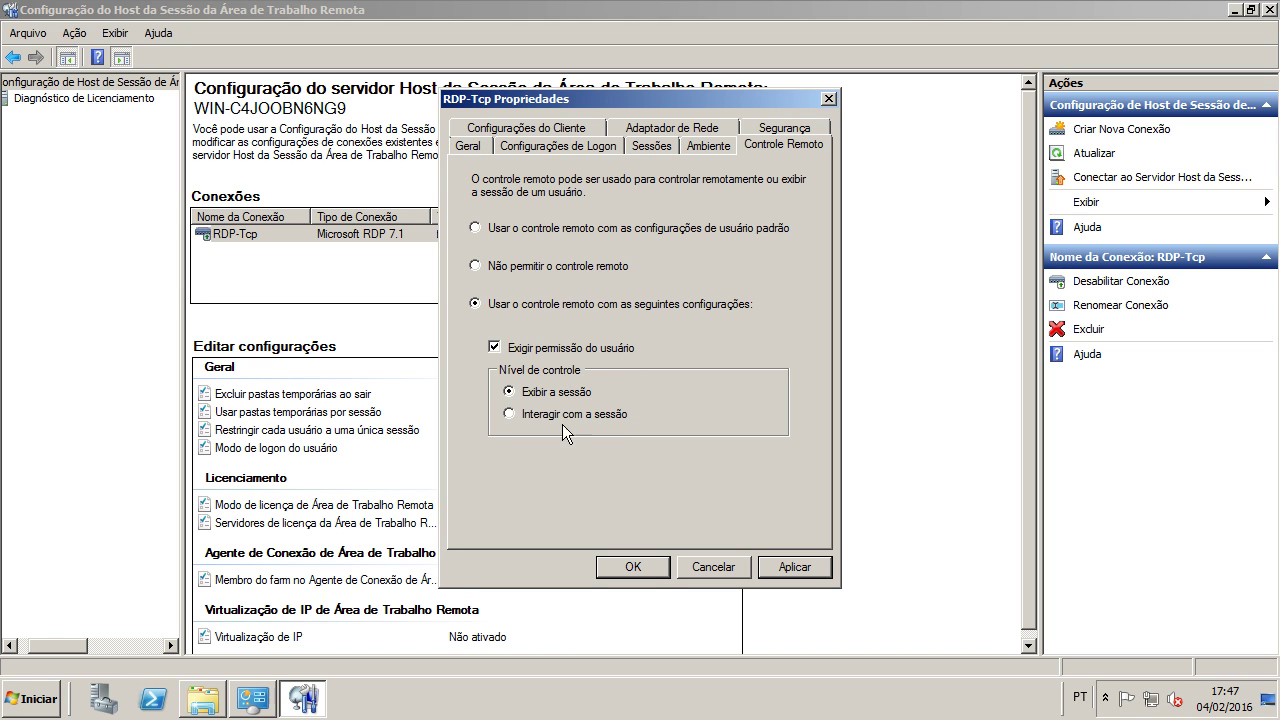
pyautogui.click(530, 233)
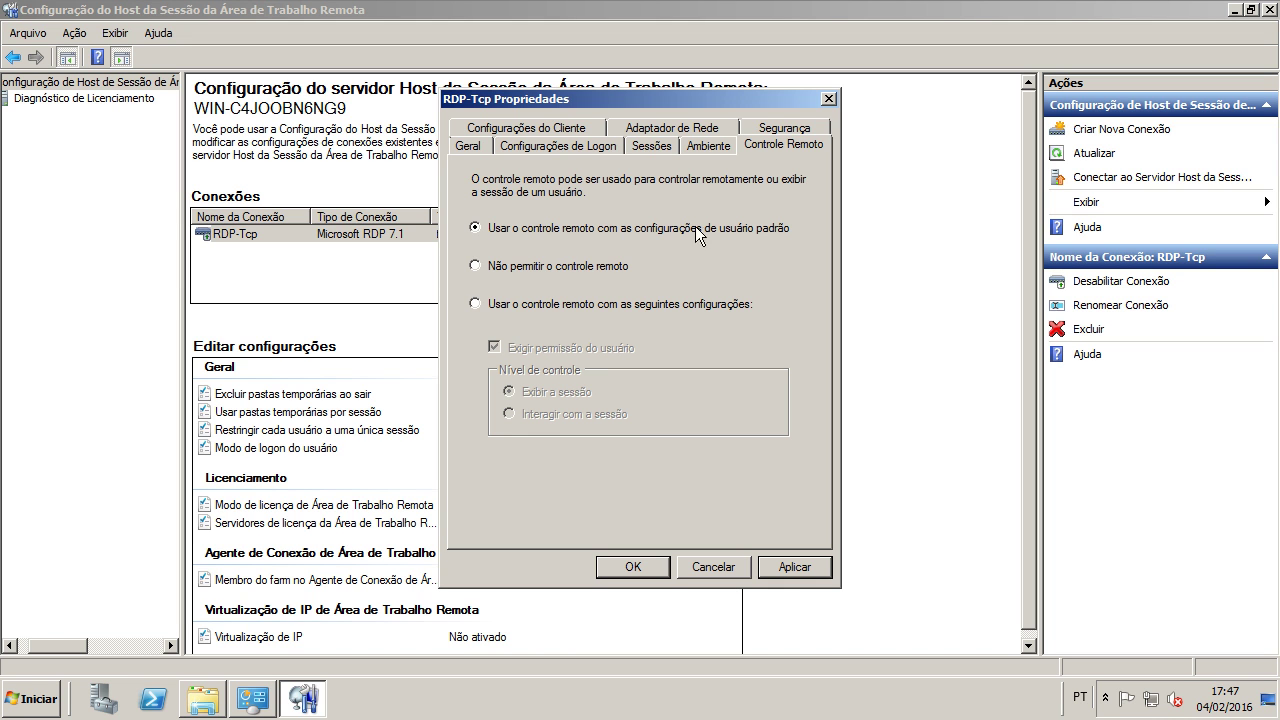
pyautogui.click(787, 564)
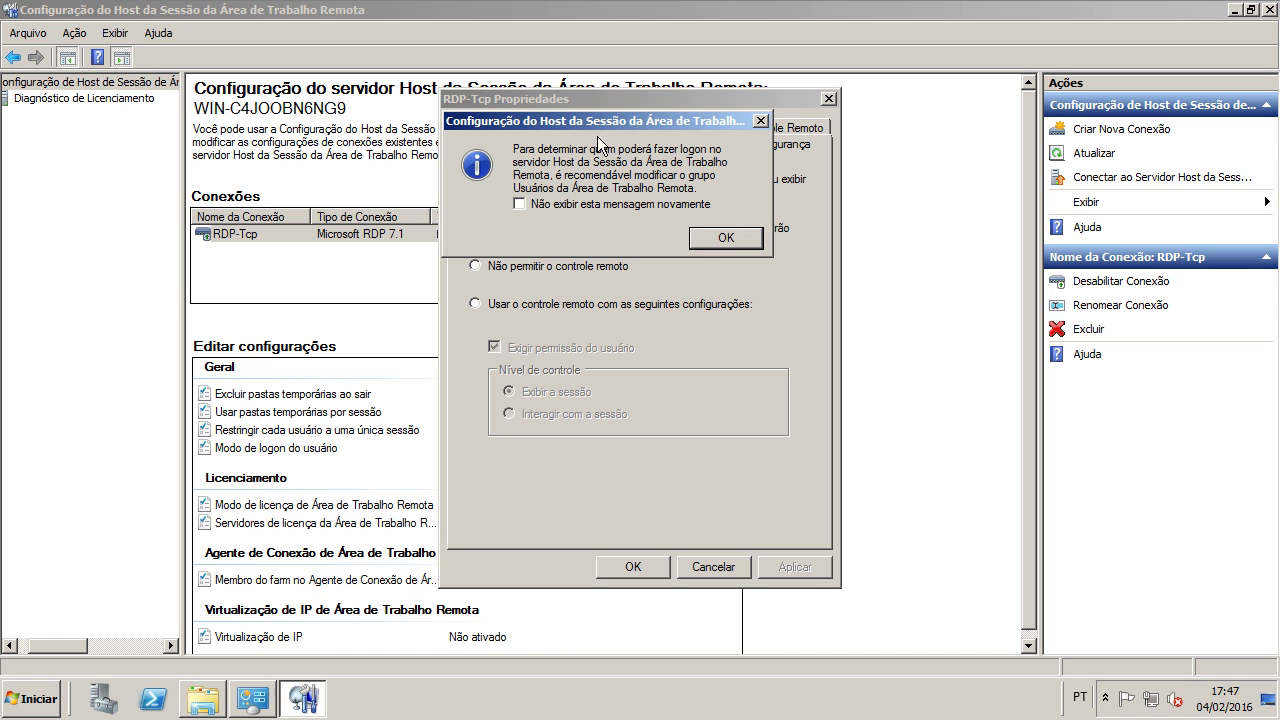
# Step: Review each group's permissions, including SISTEMA full control, then view the network adapter settings
pyautogui.click(731, 242)
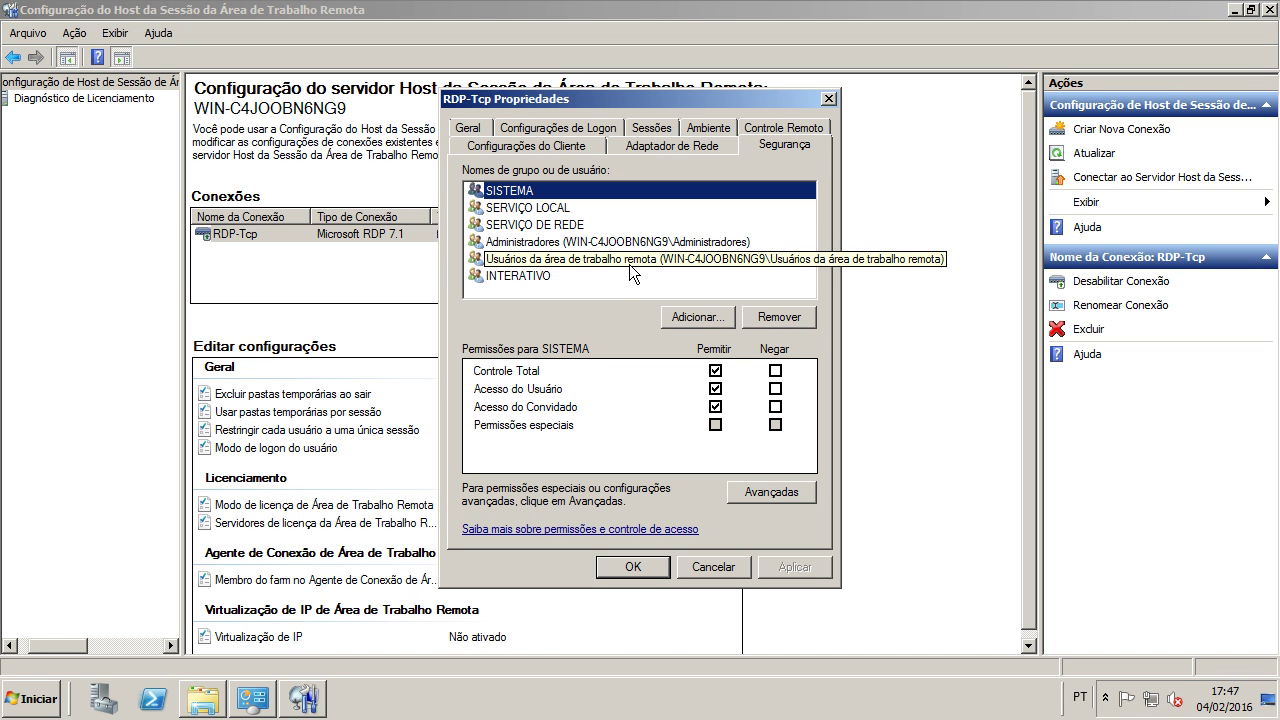
pyautogui.press('Down')
pyautogui.press('Down')
pyautogui.press('Down')
pyautogui.press('Down')
pyautogui.press('Down')
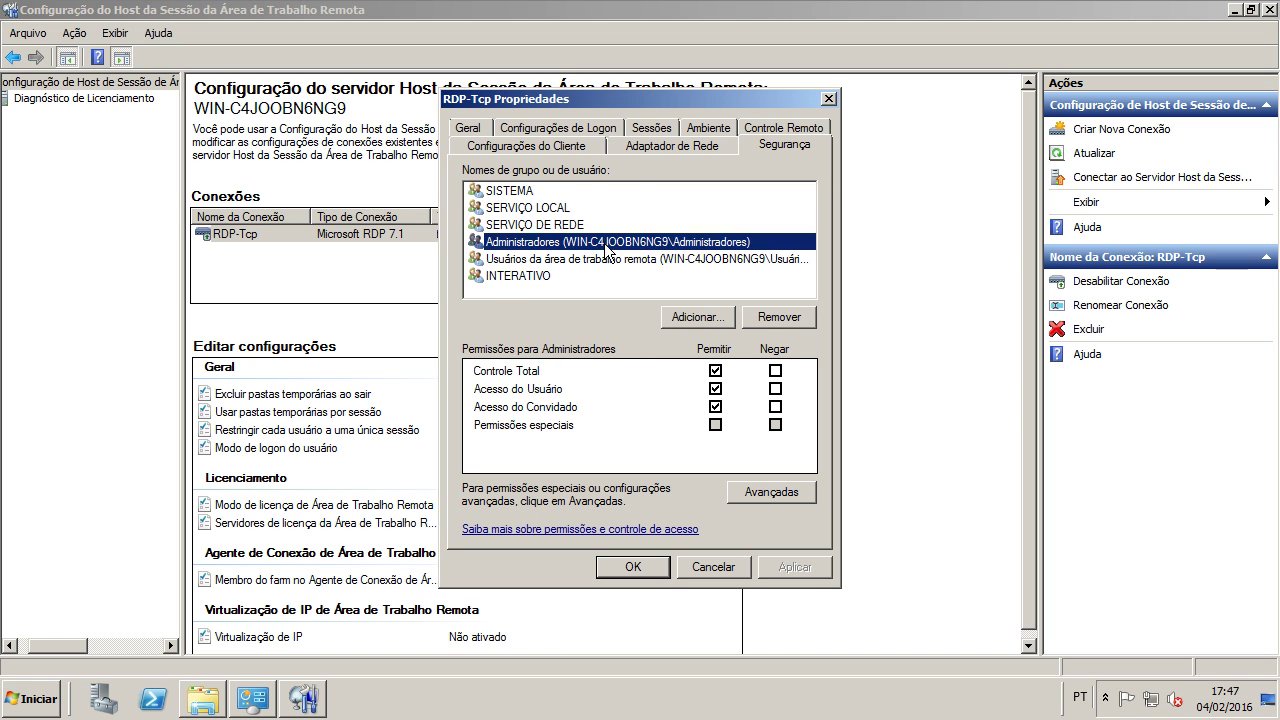
pyautogui.click(568, 195)
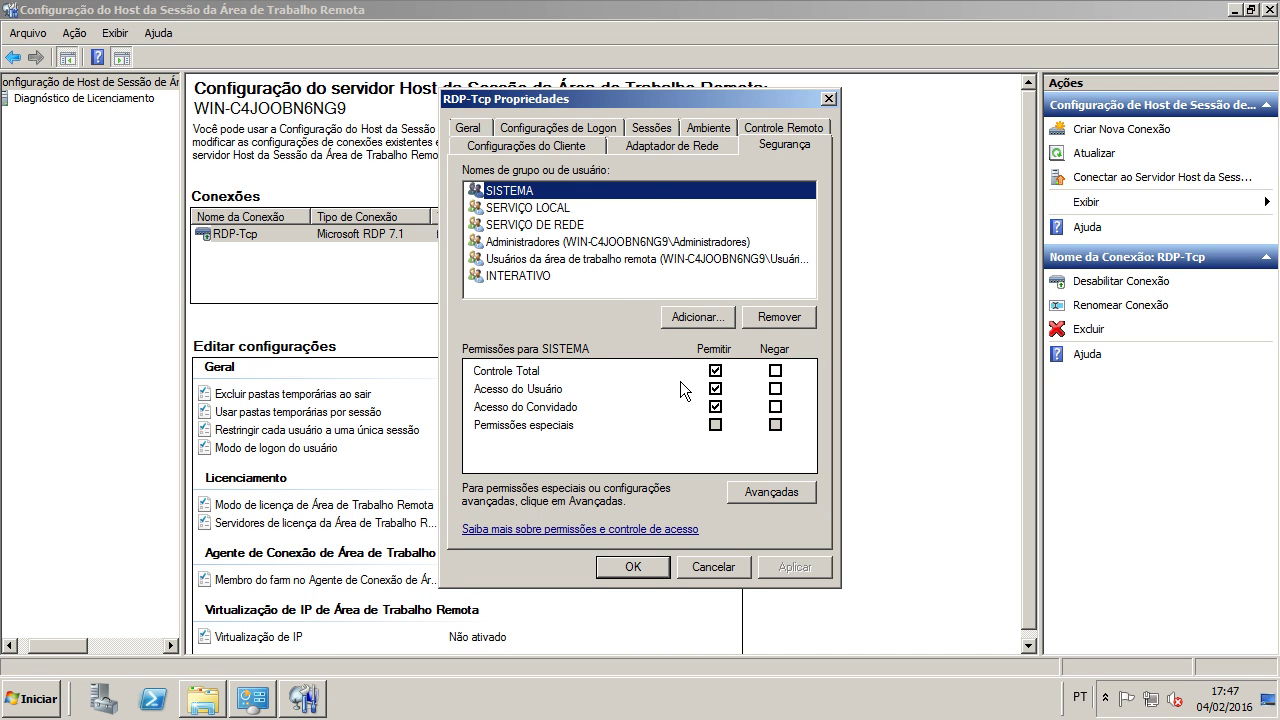
pyautogui.click(512, 376)
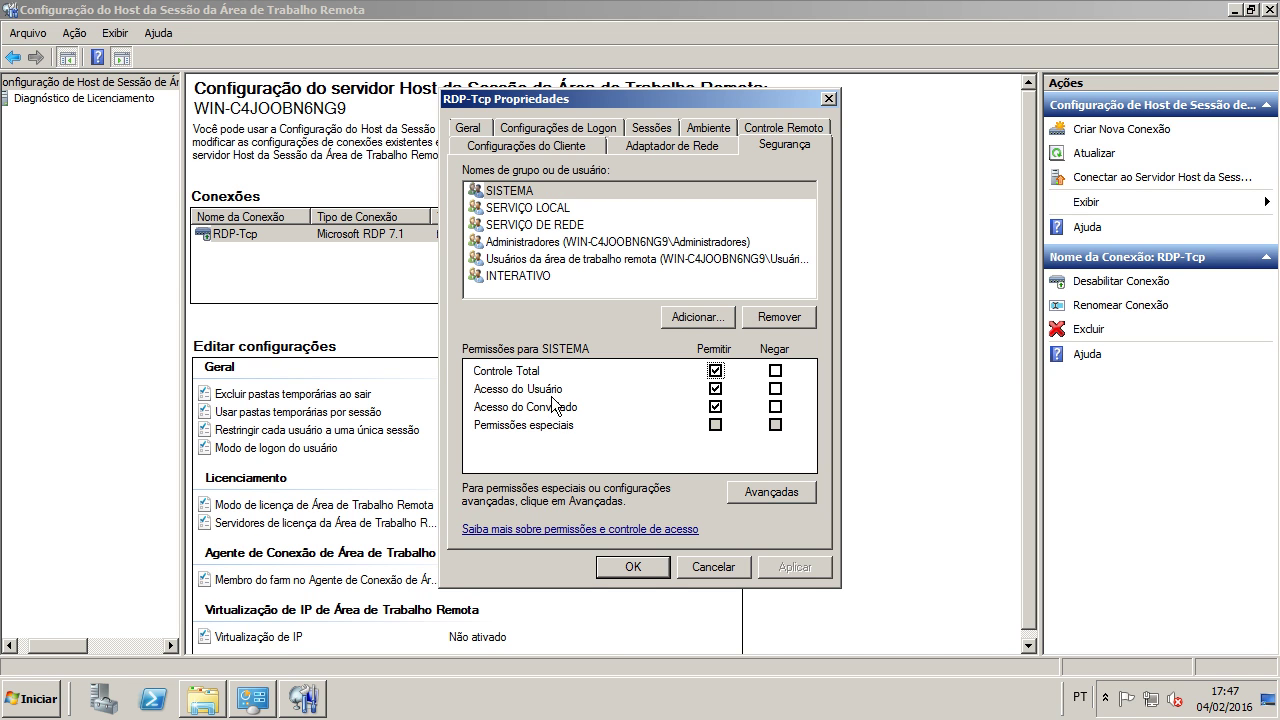
pyautogui.click(596, 208)
pyautogui.press('Down')
pyautogui.press('Down')
pyautogui.press('Down')
pyautogui.press('Down')
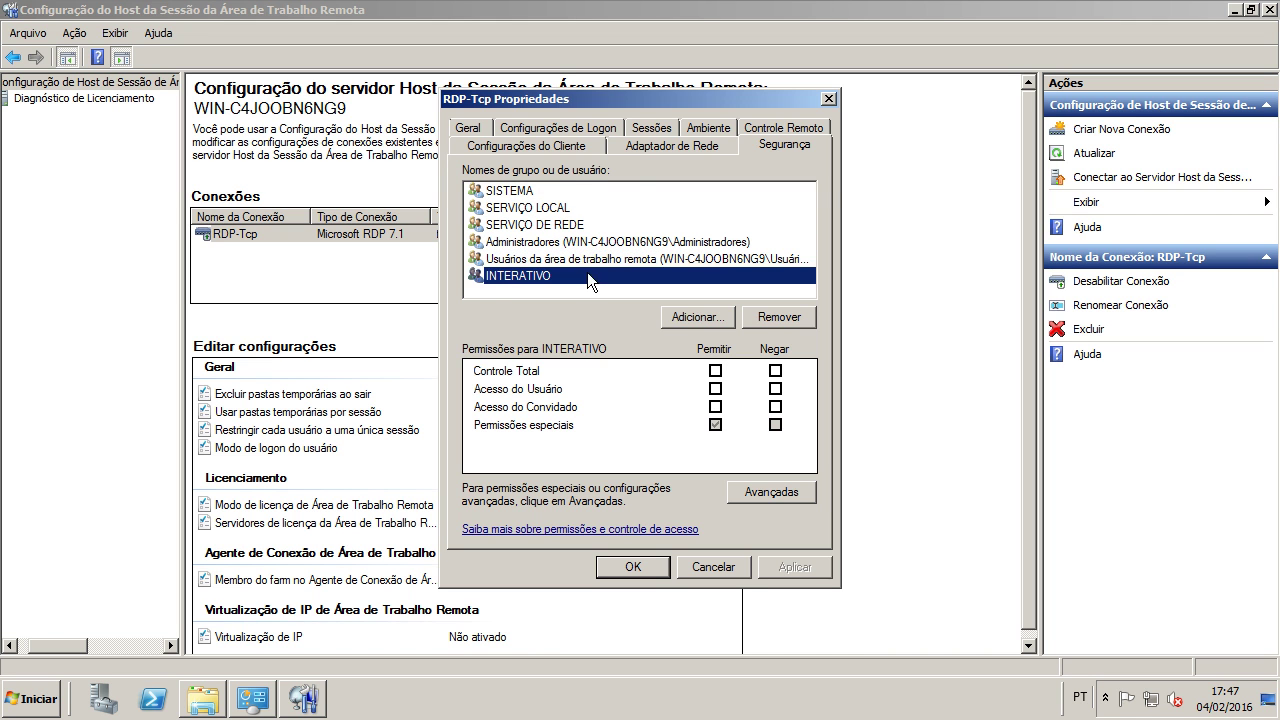
pyautogui.click(599, 192)
pyautogui.click(700, 148)
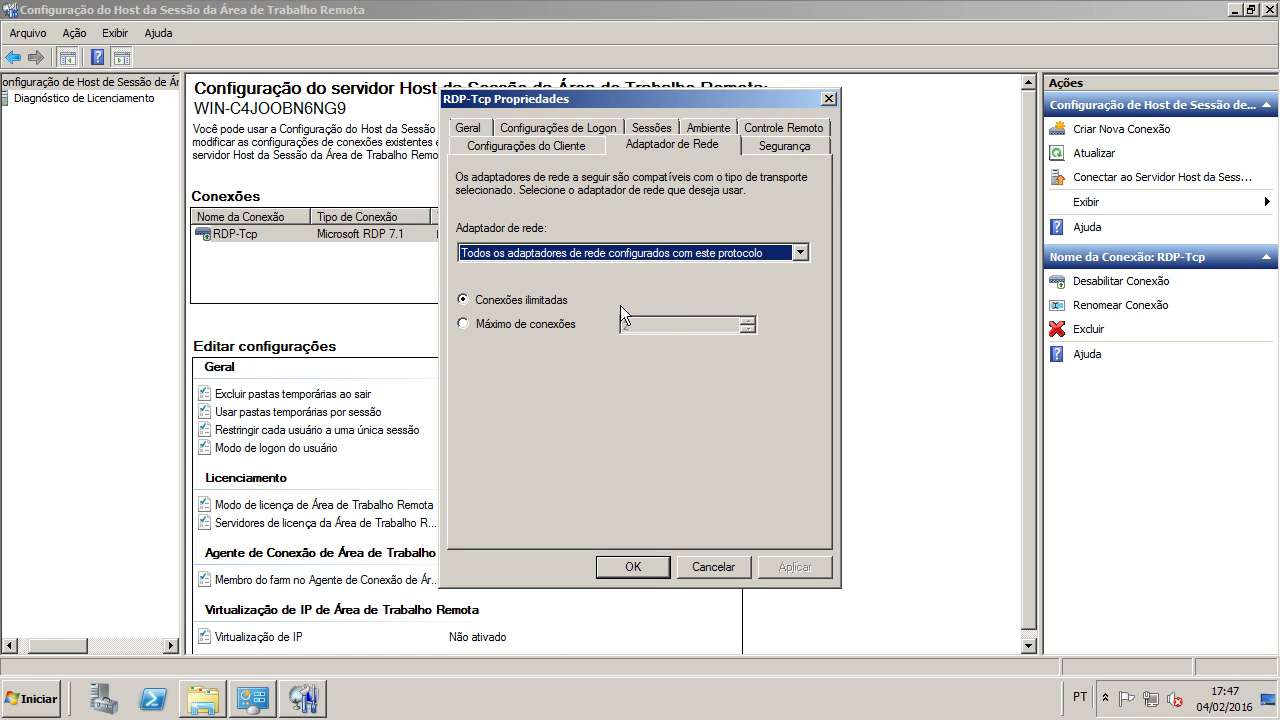
pyautogui.click(561, 252)
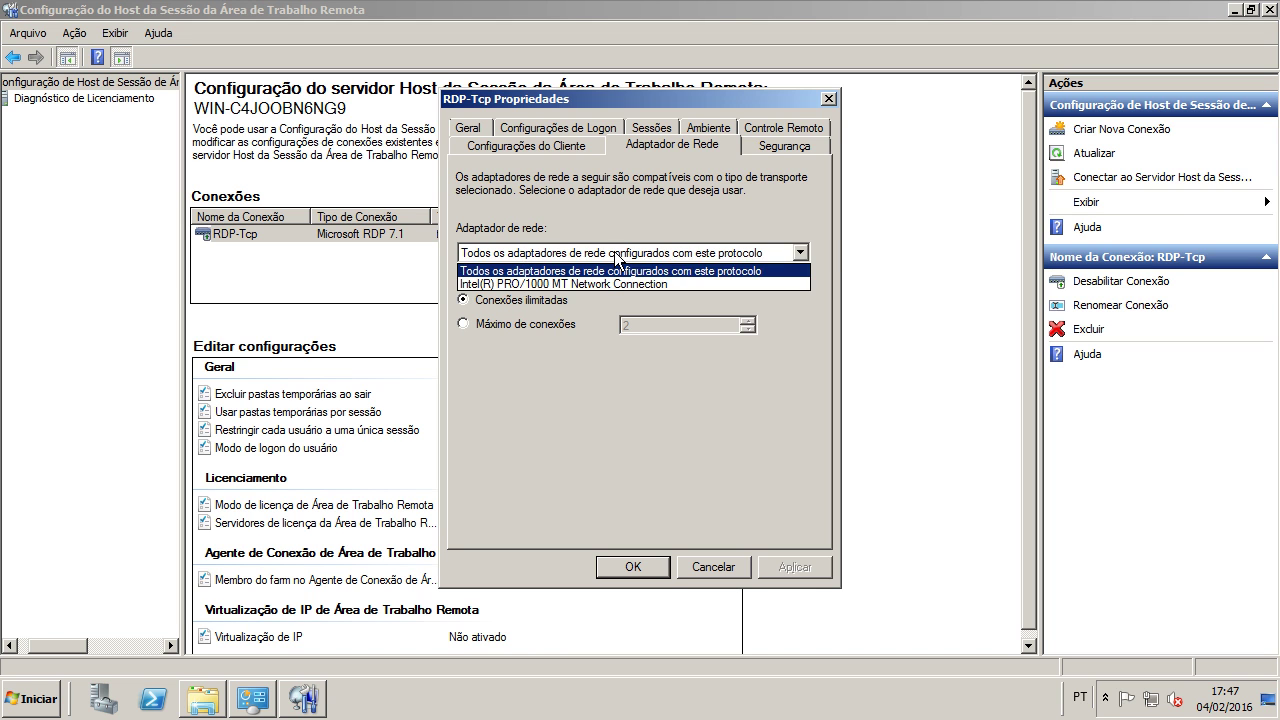
pyautogui.click(765, 409)
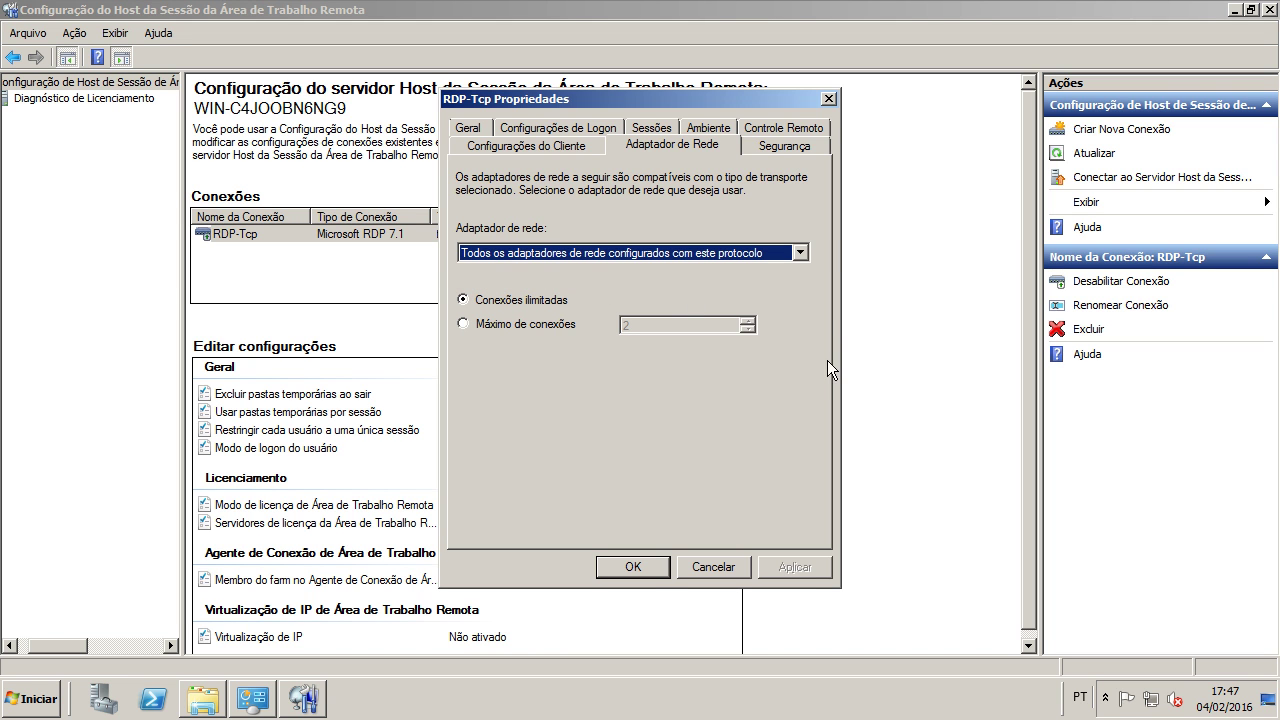
pyautogui.click(500, 298)
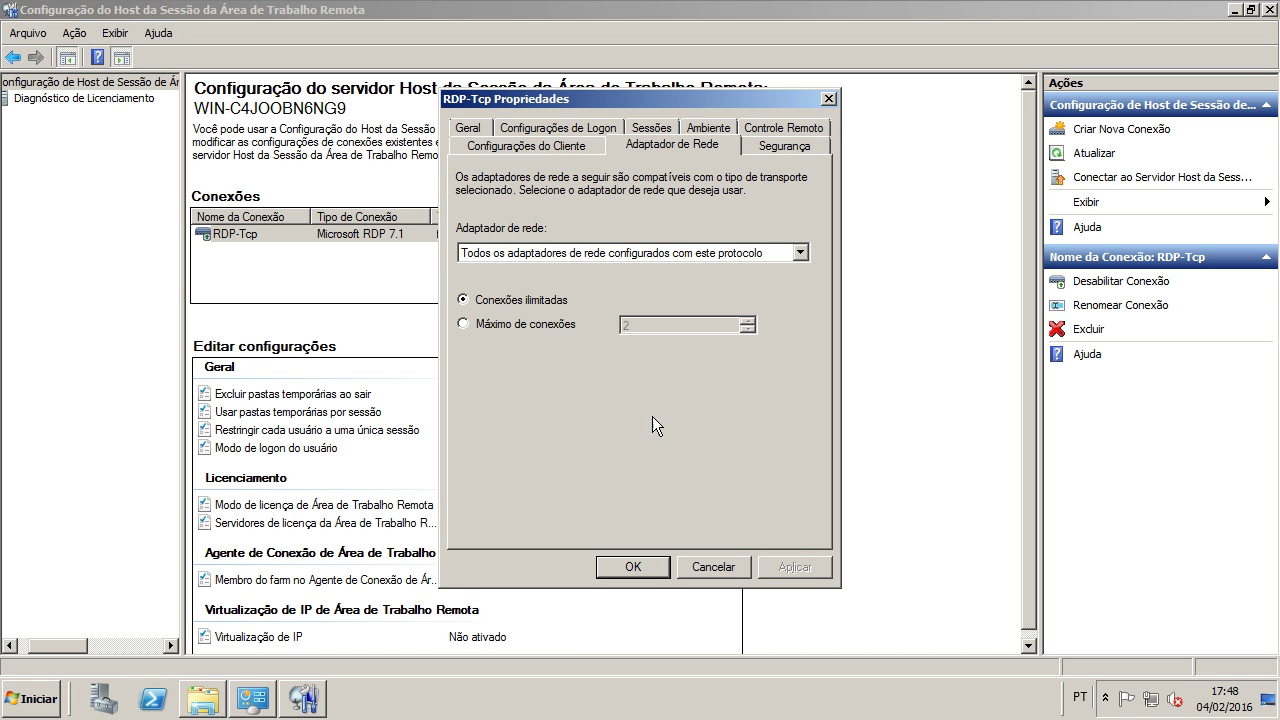
pyautogui.click(607, 253)
pyautogui.click(607, 252)
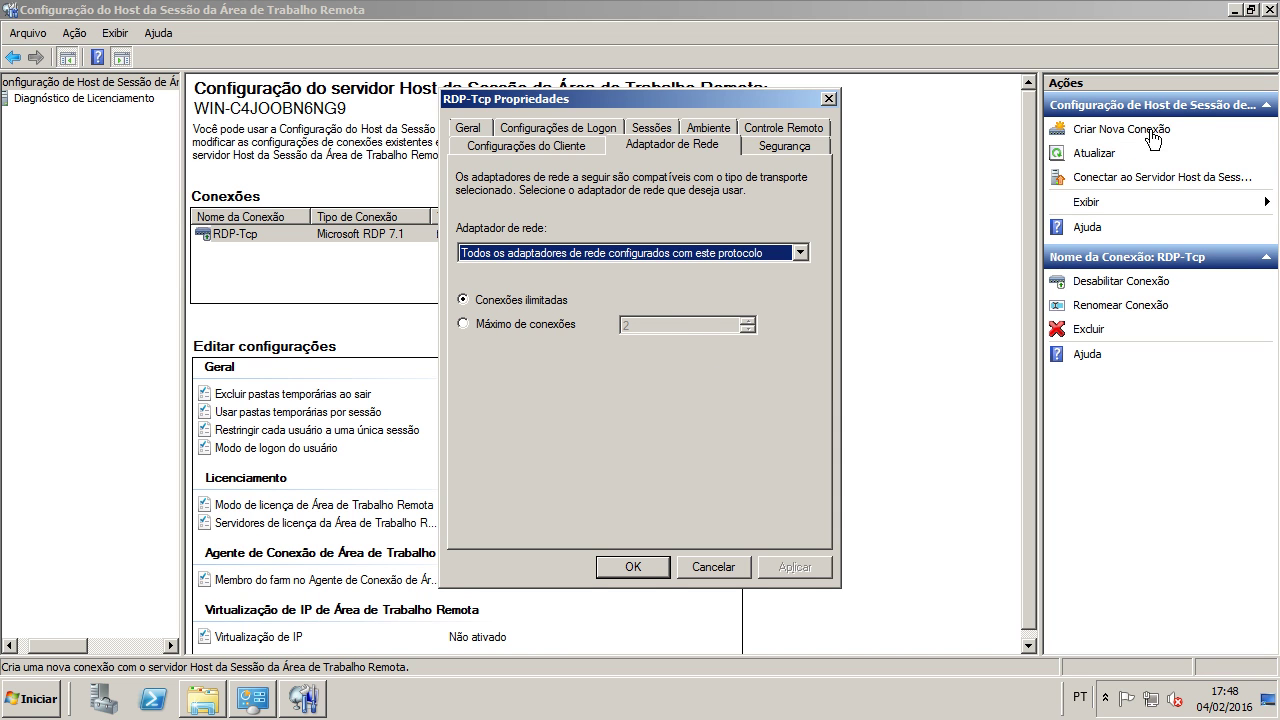
pyautogui.click(527, 302)
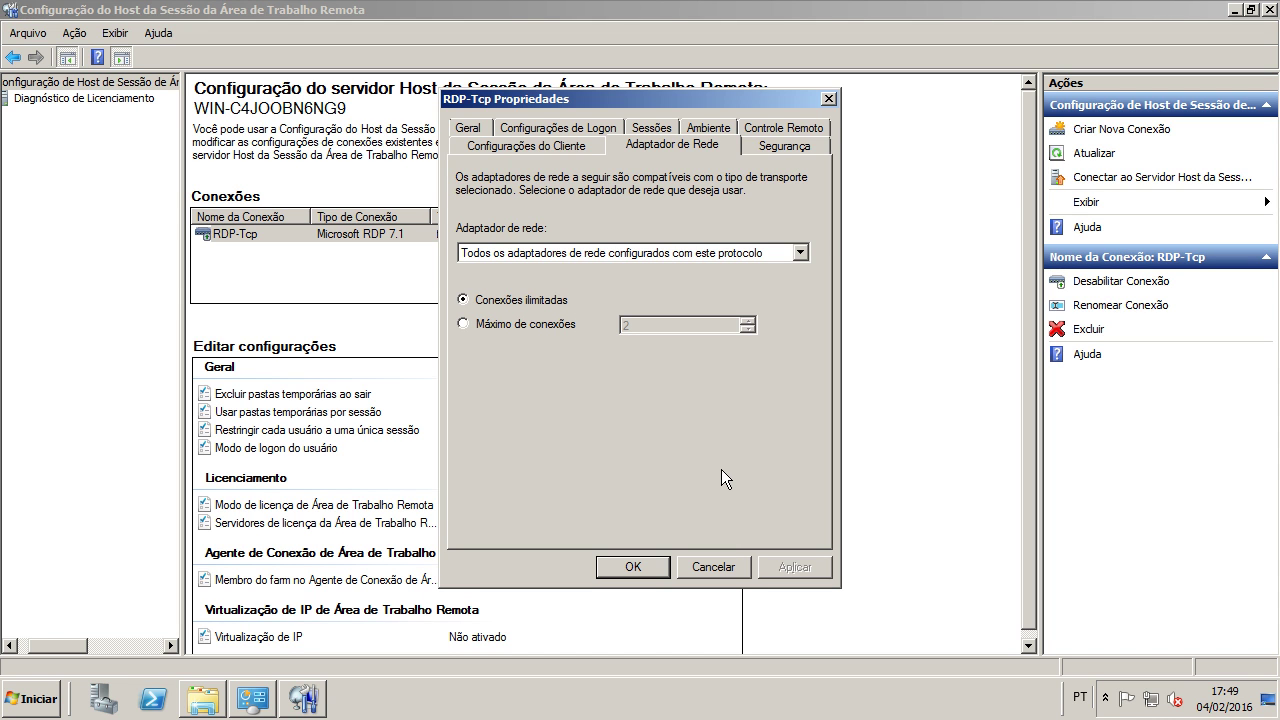
# Step: On Client Settings, clear the maximum colour depth limit and review the redirection options
pyautogui.click(562, 150)
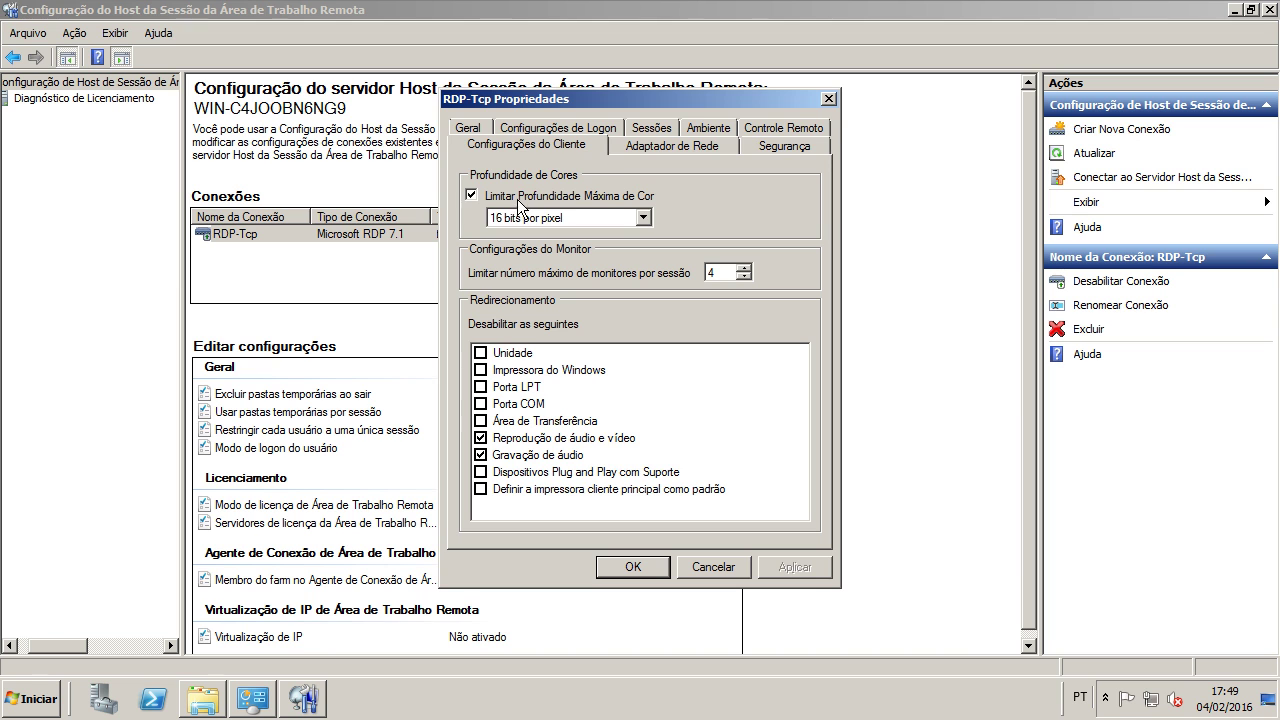
pyautogui.click(569, 197)
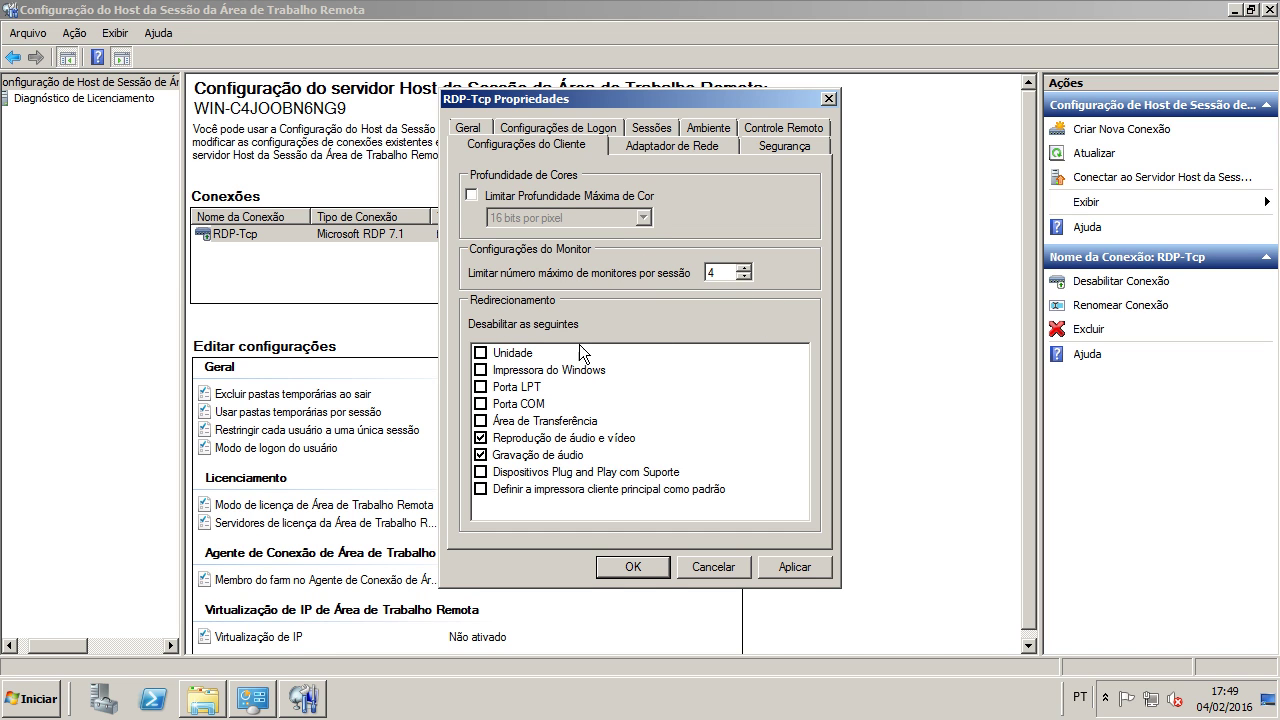
pyautogui.click(520, 358)
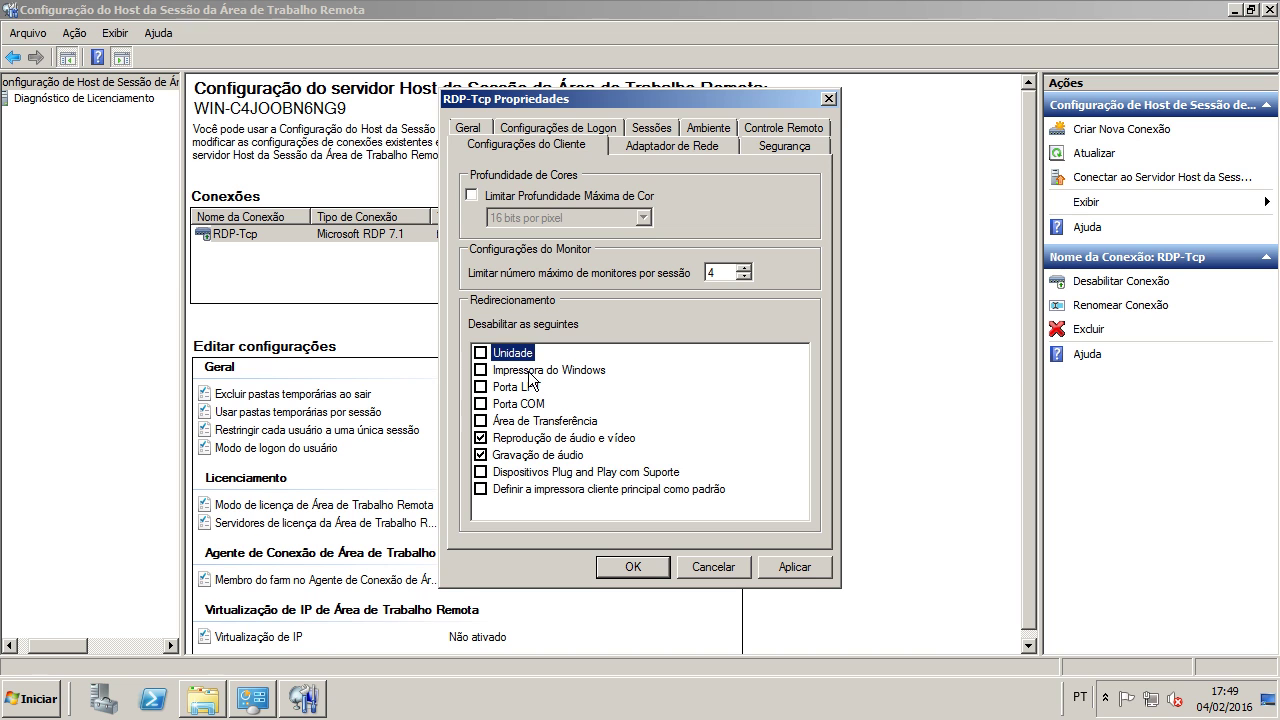
pyautogui.click(530, 372)
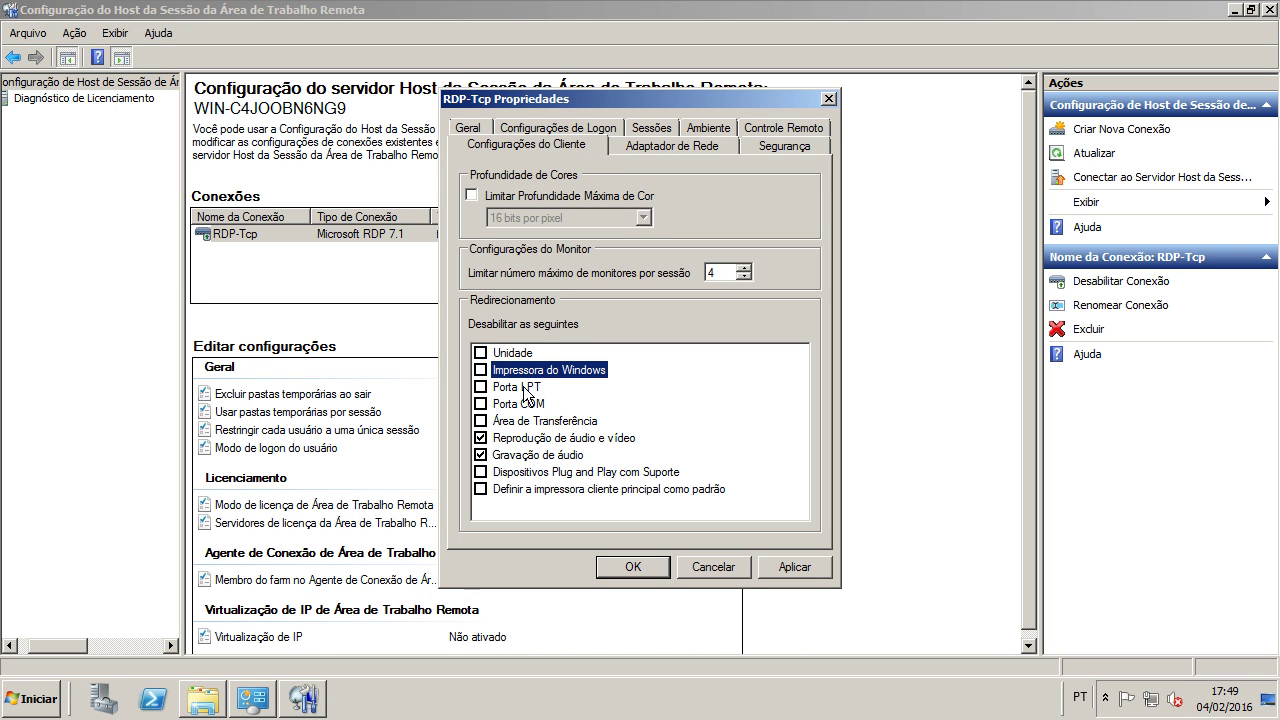
pyautogui.click(527, 388)
pyautogui.click(541, 405)
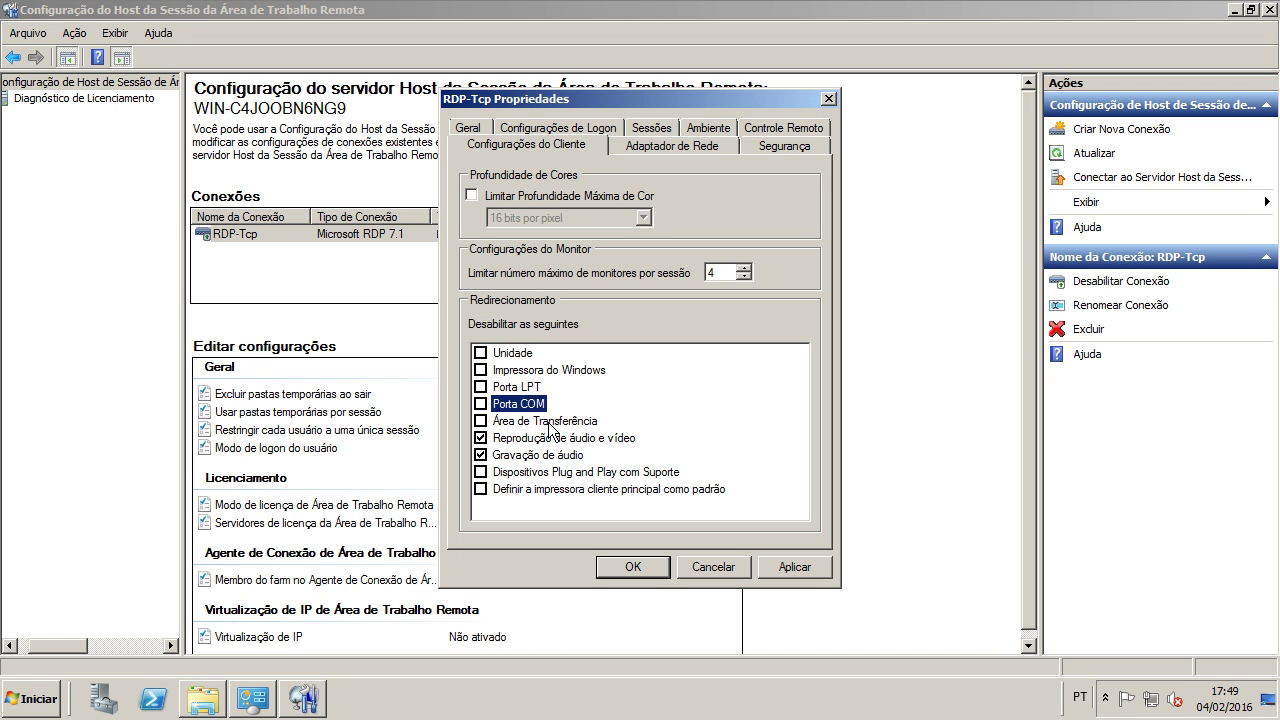
pyautogui.click(545, 427)
pyautogui.click(551, 441)
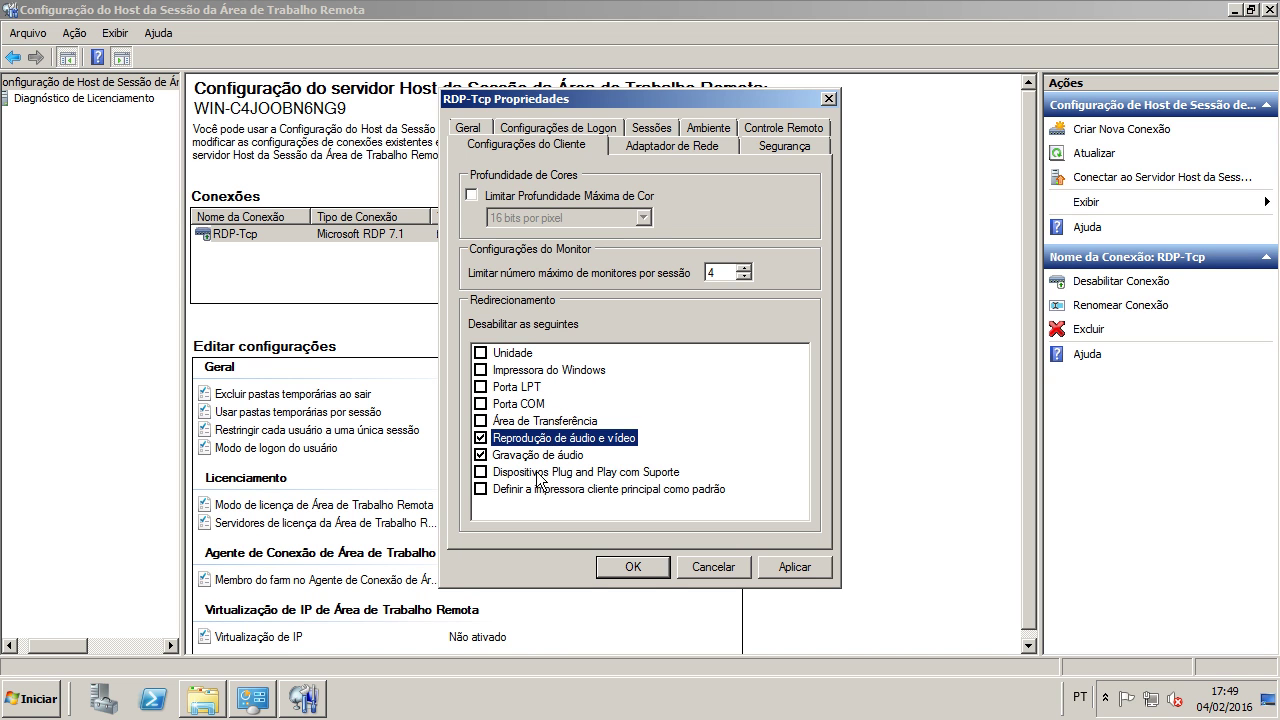
# Step: Allow audio/video playback and audio recording redirection, then apply and close the RDP-Tcp properties
pyautogui.click(480, 438)
pyautogui.click(481, 455)
pyautogui.click(550, 470)
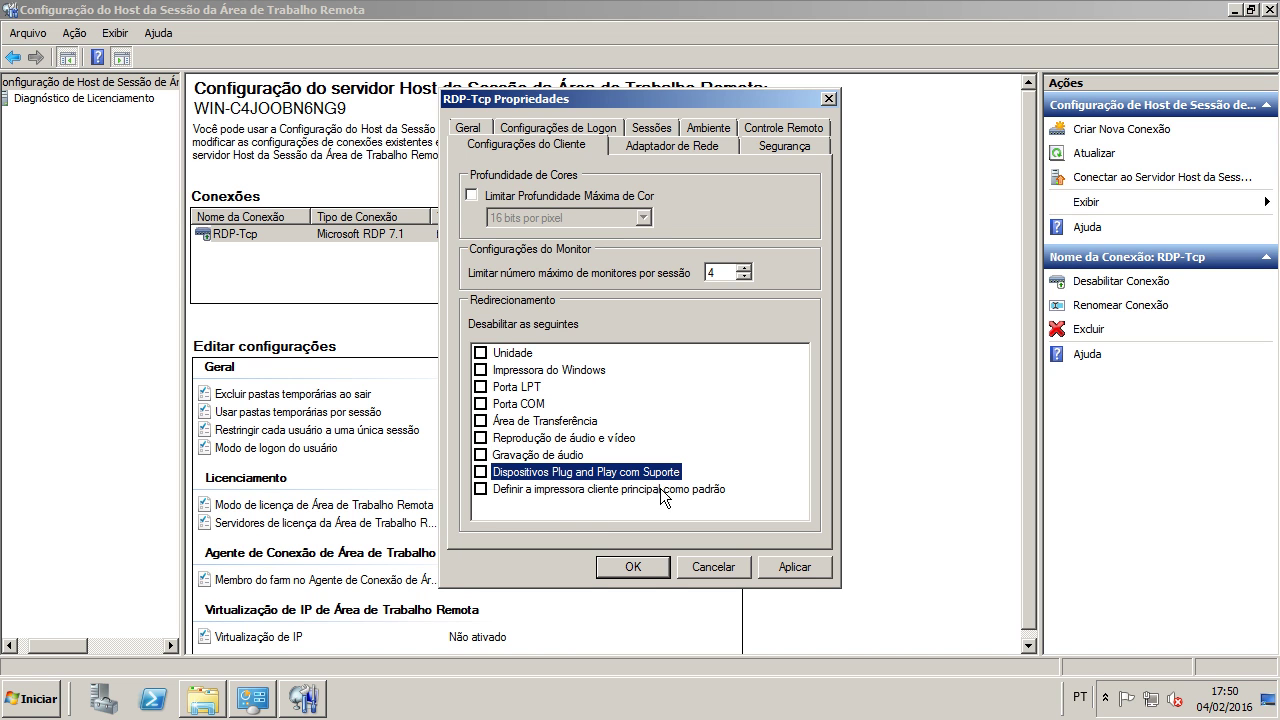
pyautogui.click(545, 490)
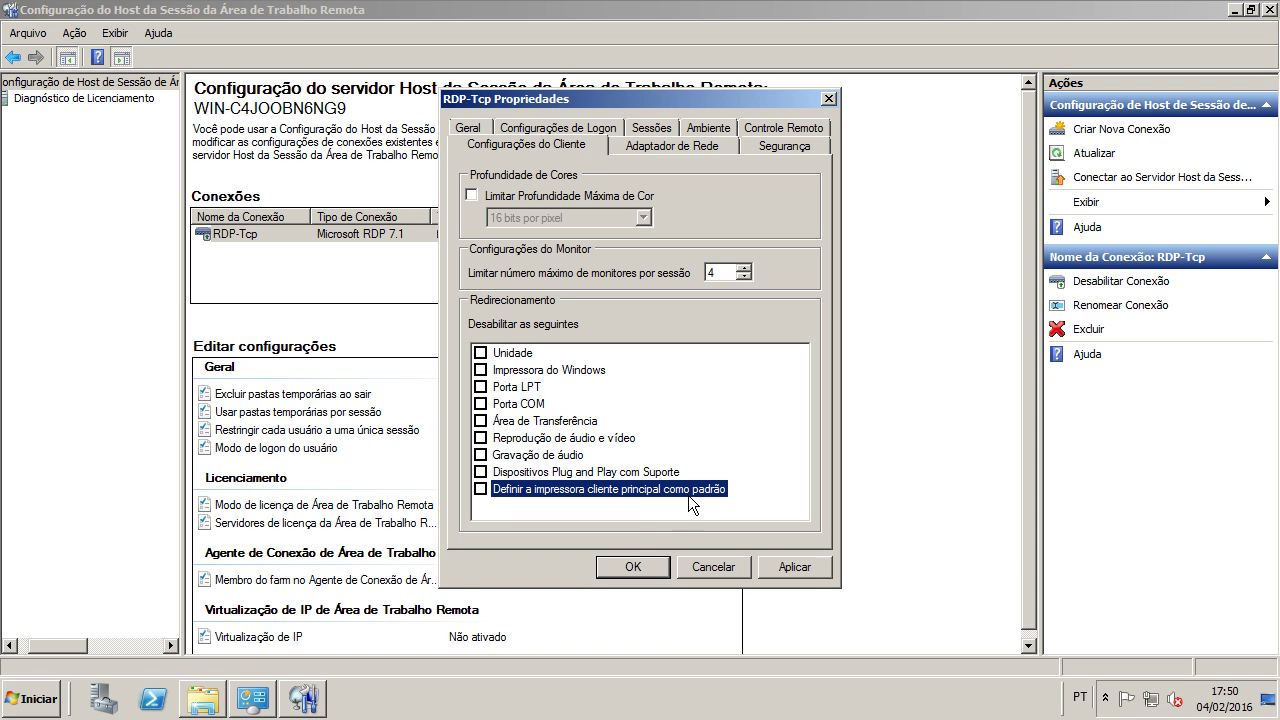
pyautogui.click(800, 570)
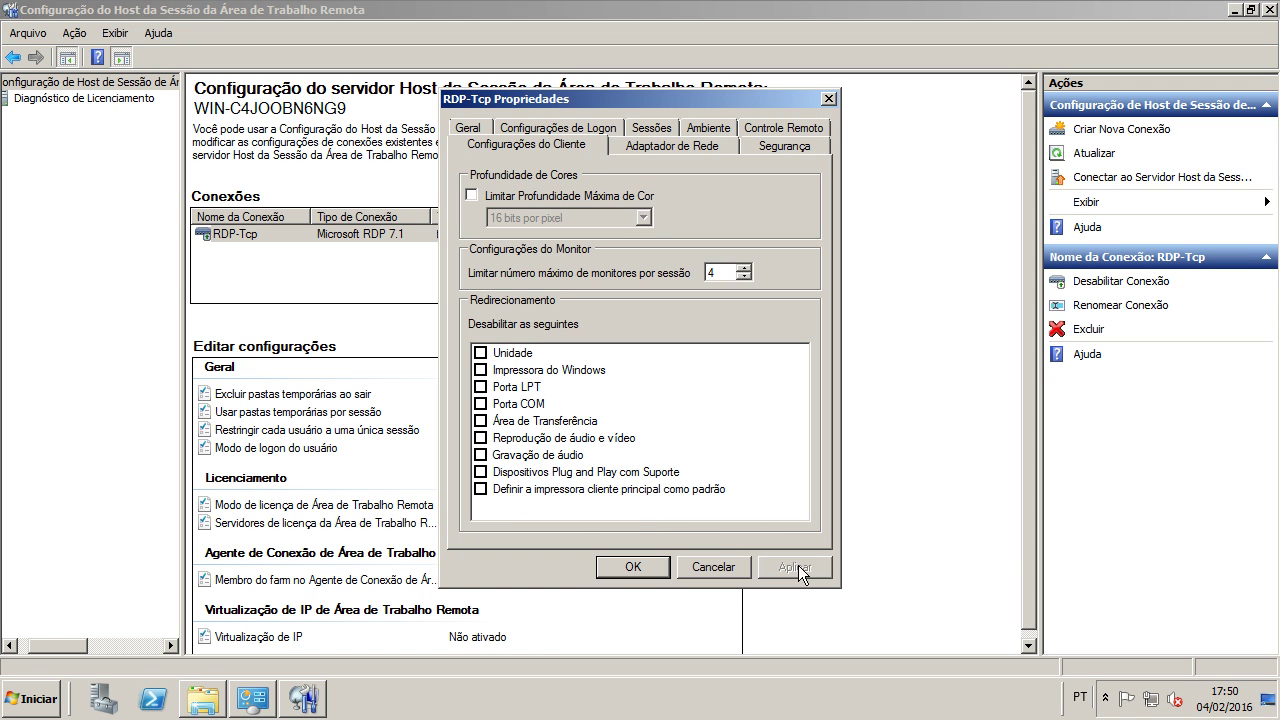
pyautogui.click(610, 569)
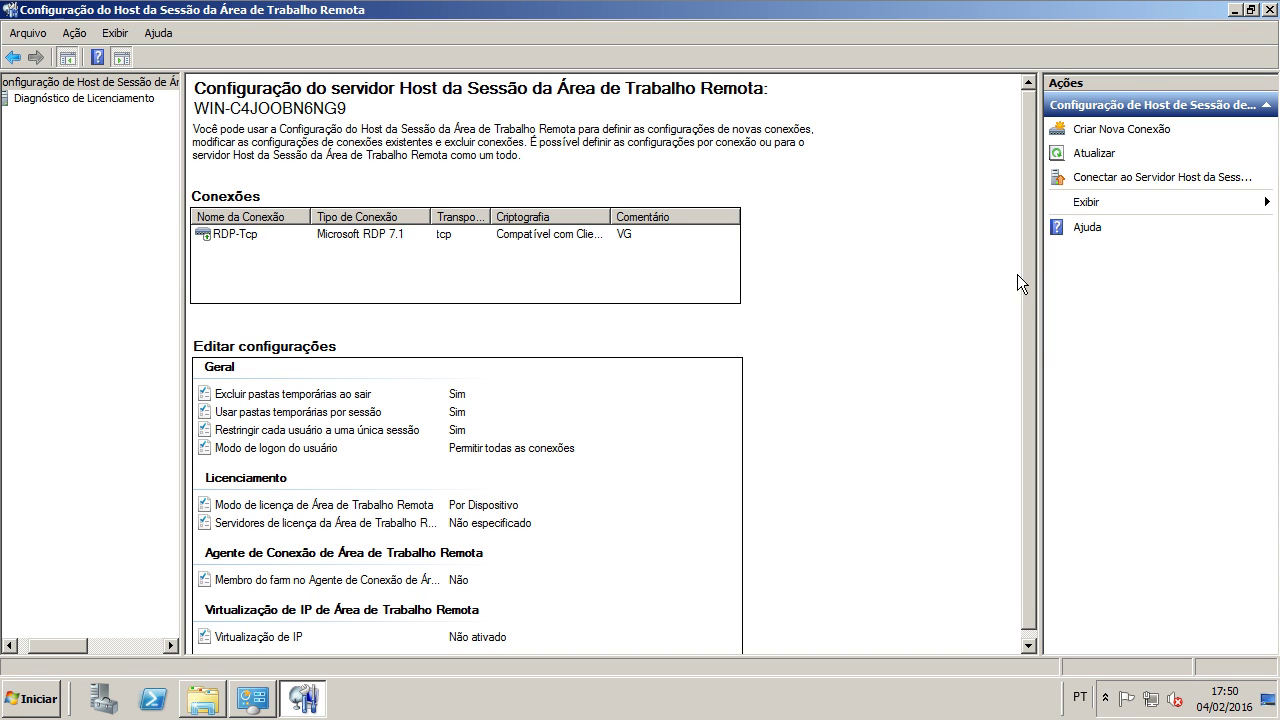
# Step: Open the Remote Desktop licence servers properties from the Edit settings list
pyautogui.scroll(-1, 1012, 340)
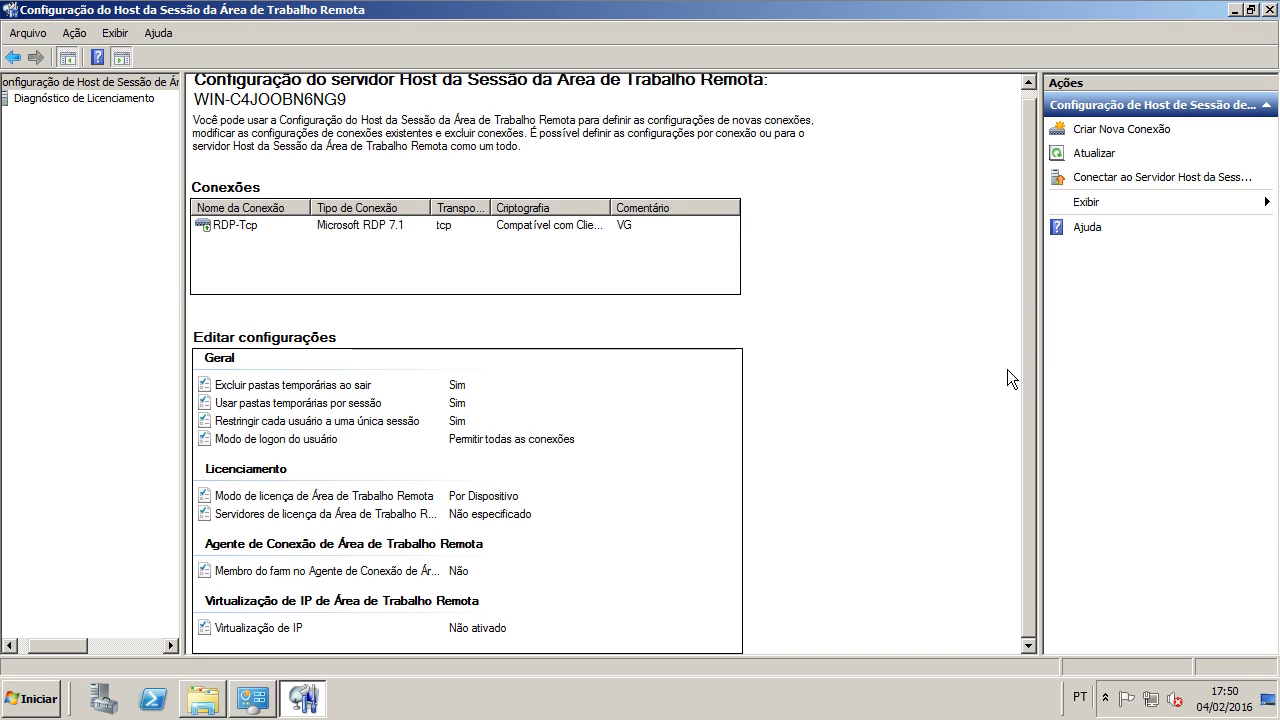
pyautogui.click(270, 384)
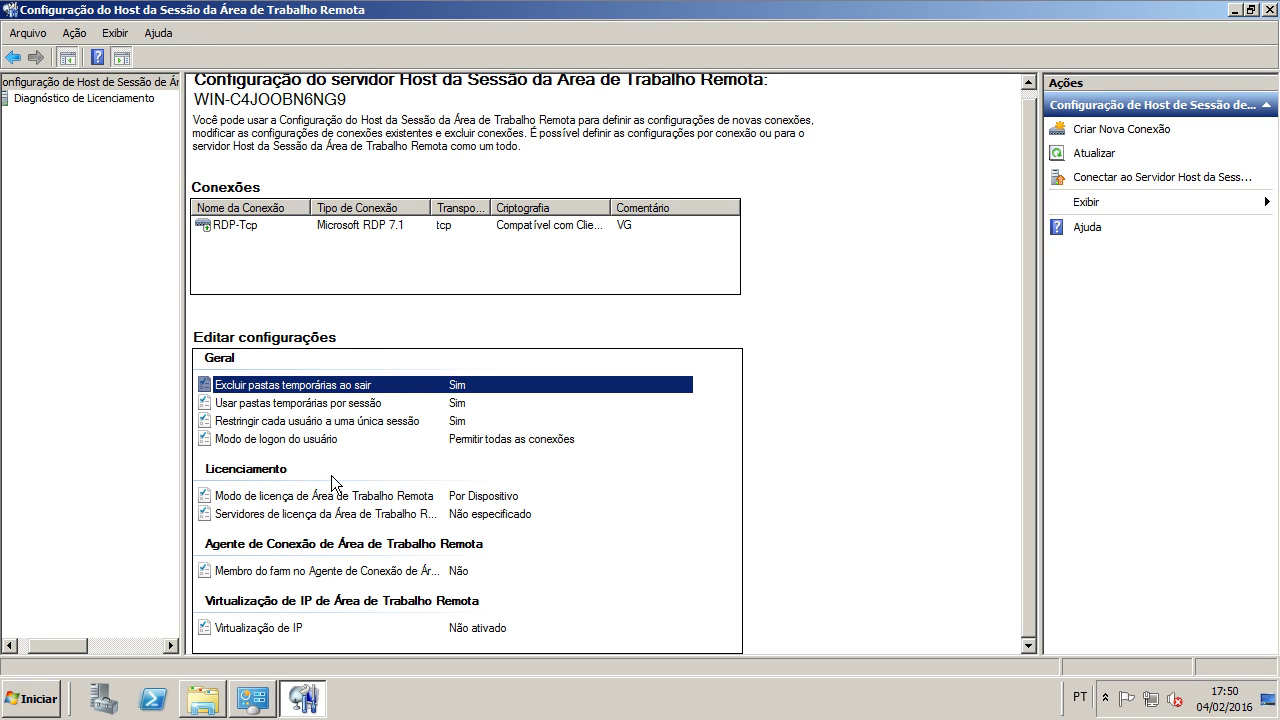
pyautogui.click(310, 440)
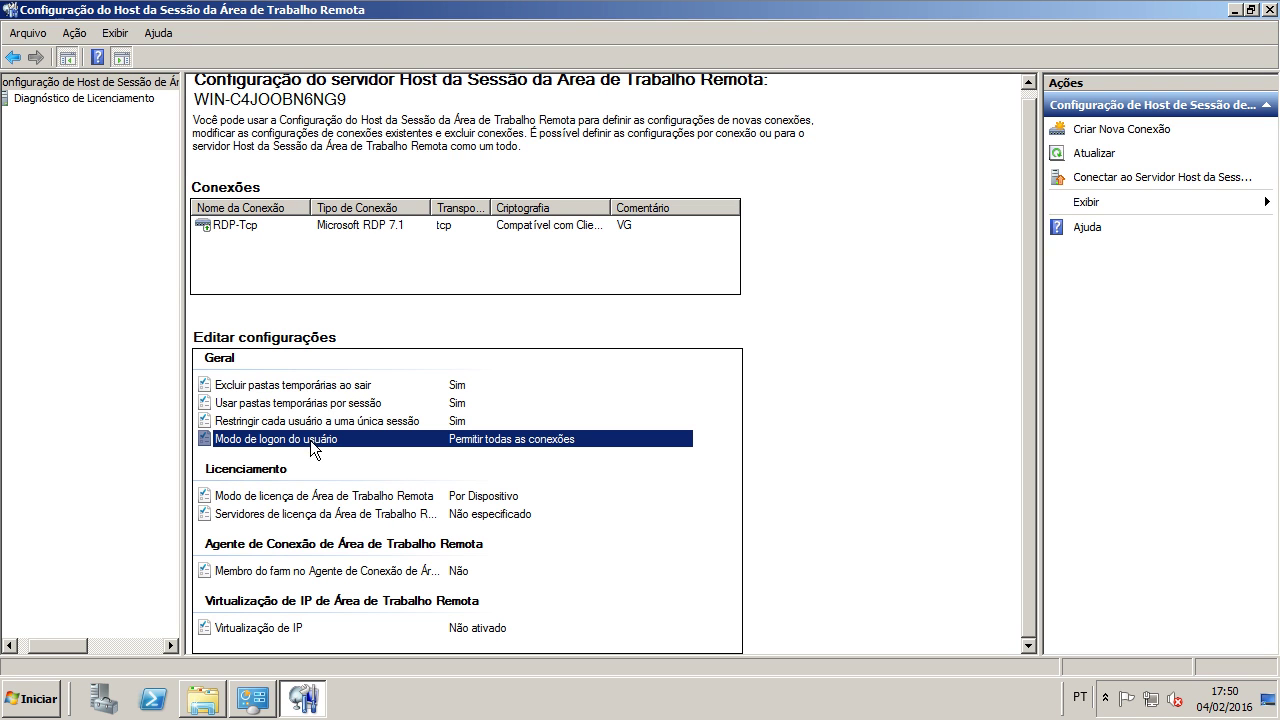
pyautogui.click(454, 516)
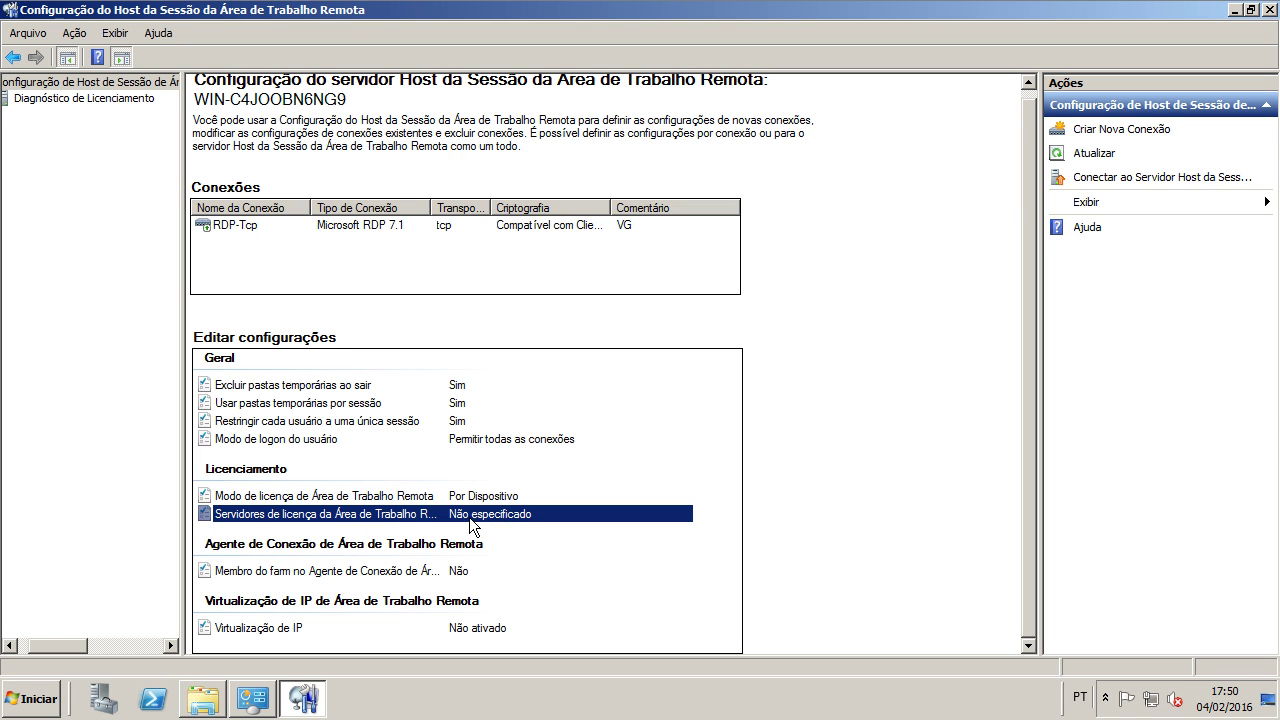
pyautogui.doubleClick(468, 516)
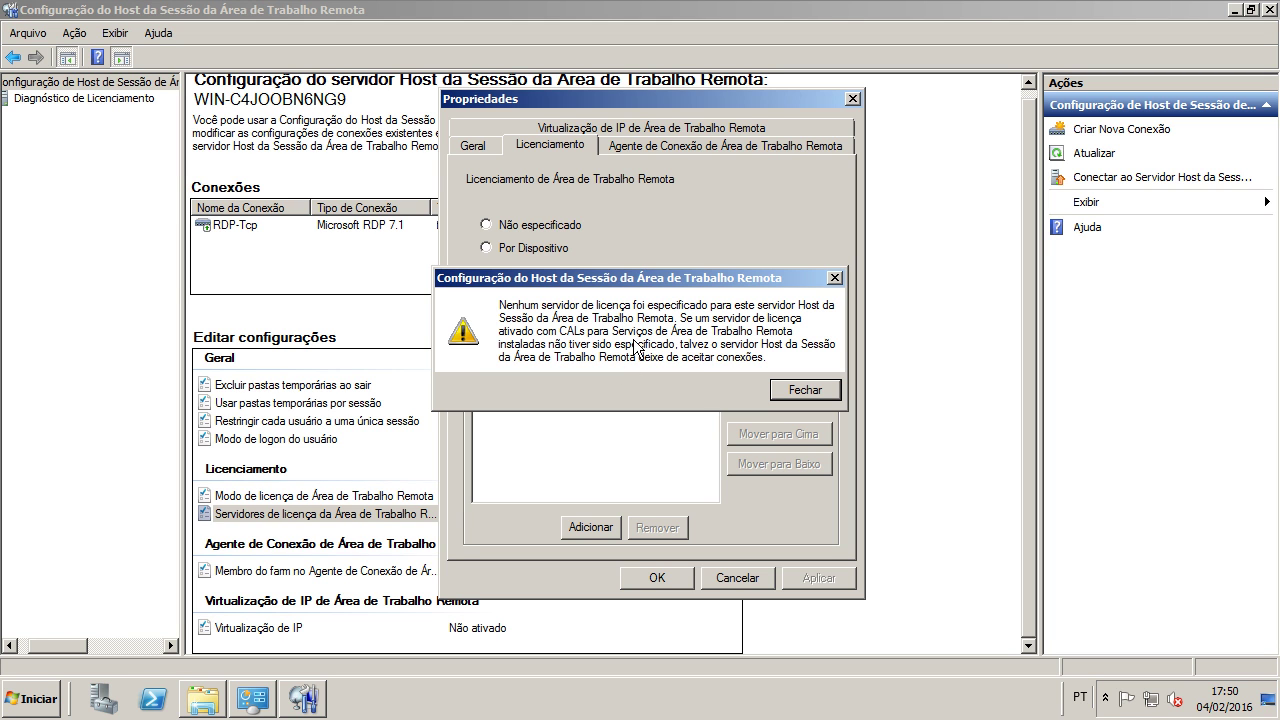
# Step: Add the local server WIN-C4JOOBN6NG9 as the specified licence server and apply
pyautogui.click(790, 392)
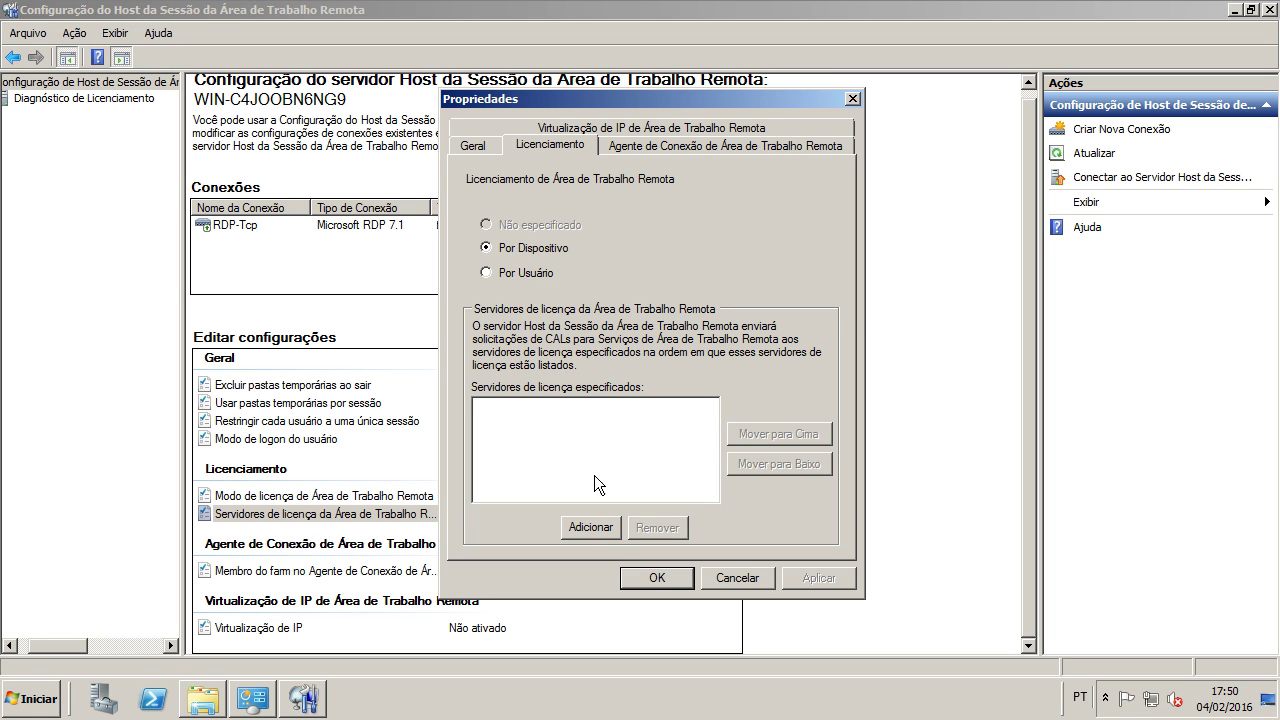
pyautogui.click(601, 533)
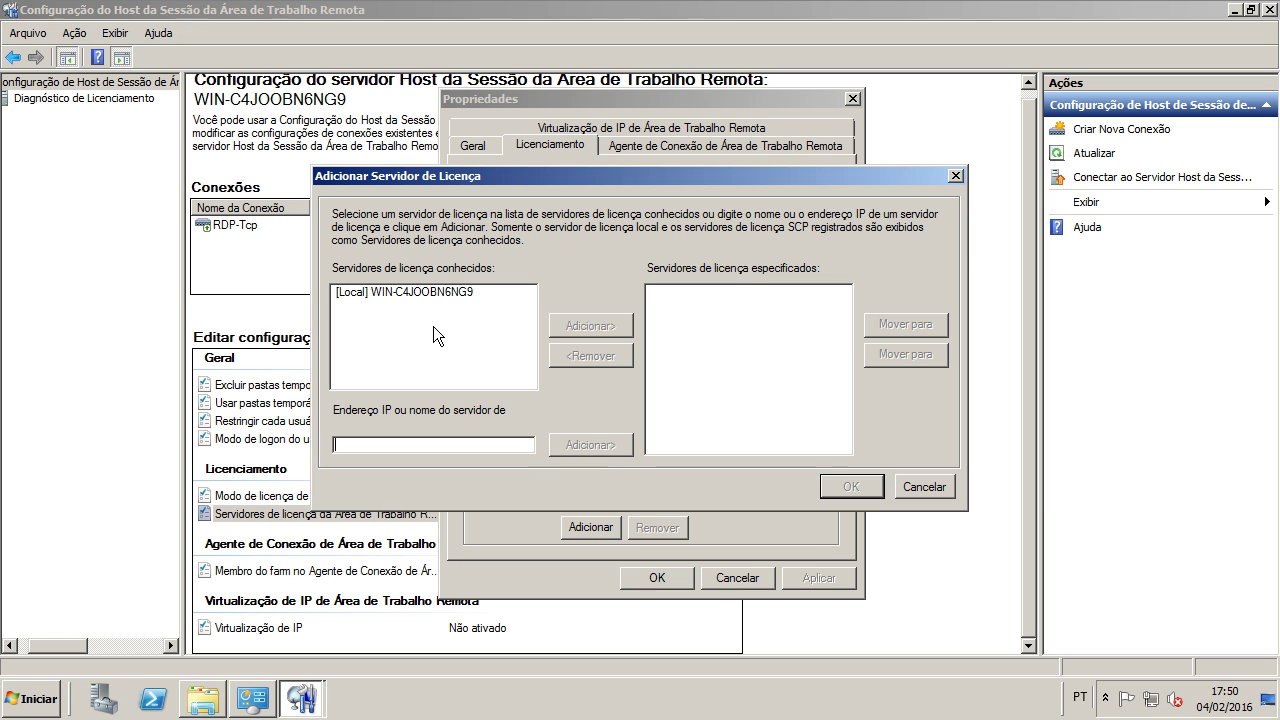
pyautogui.click(415, 292)
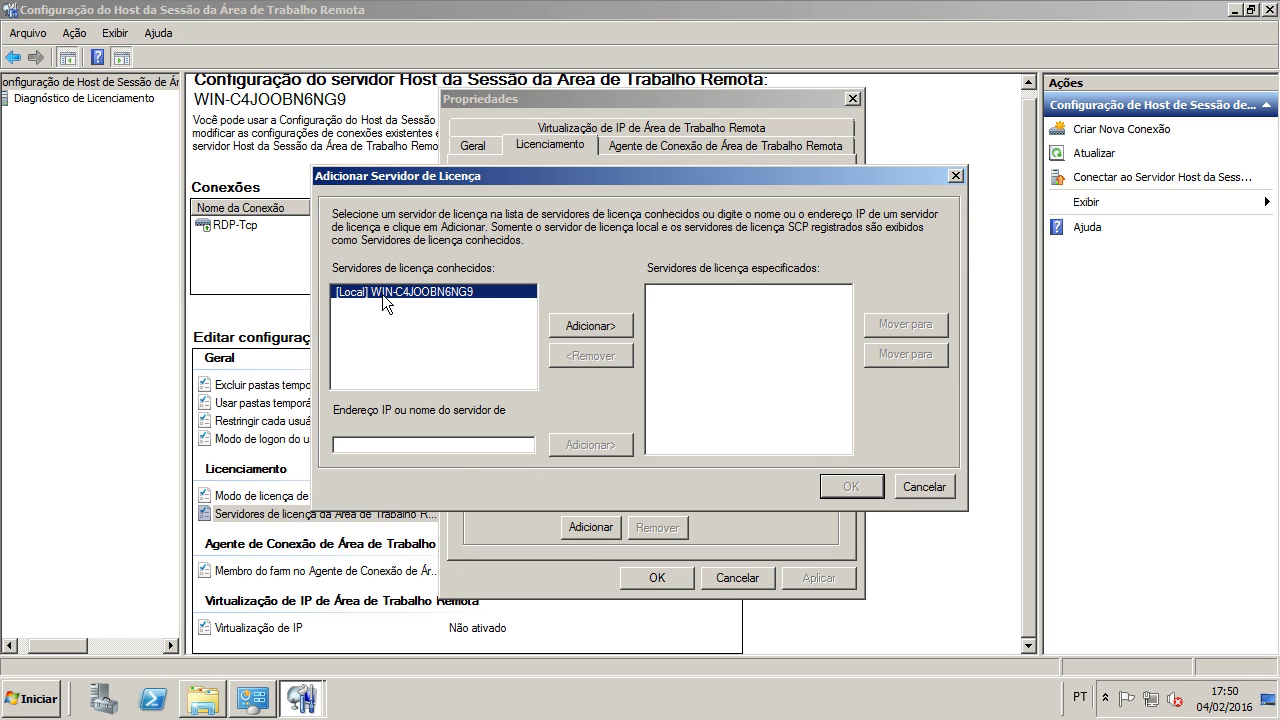
pyautogui.click(398, 443)
pyautogui.click(588, 326)
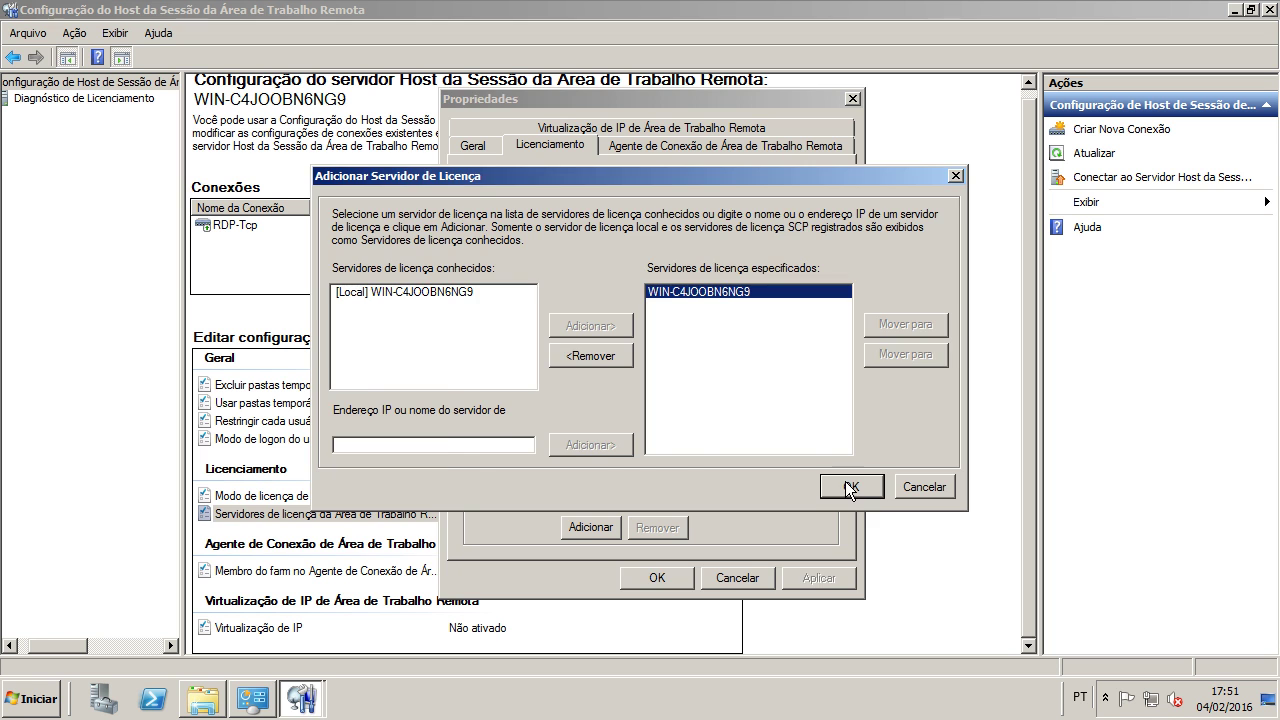
pyautogui.click(847, 484)
pyautogui.click(805, 580)
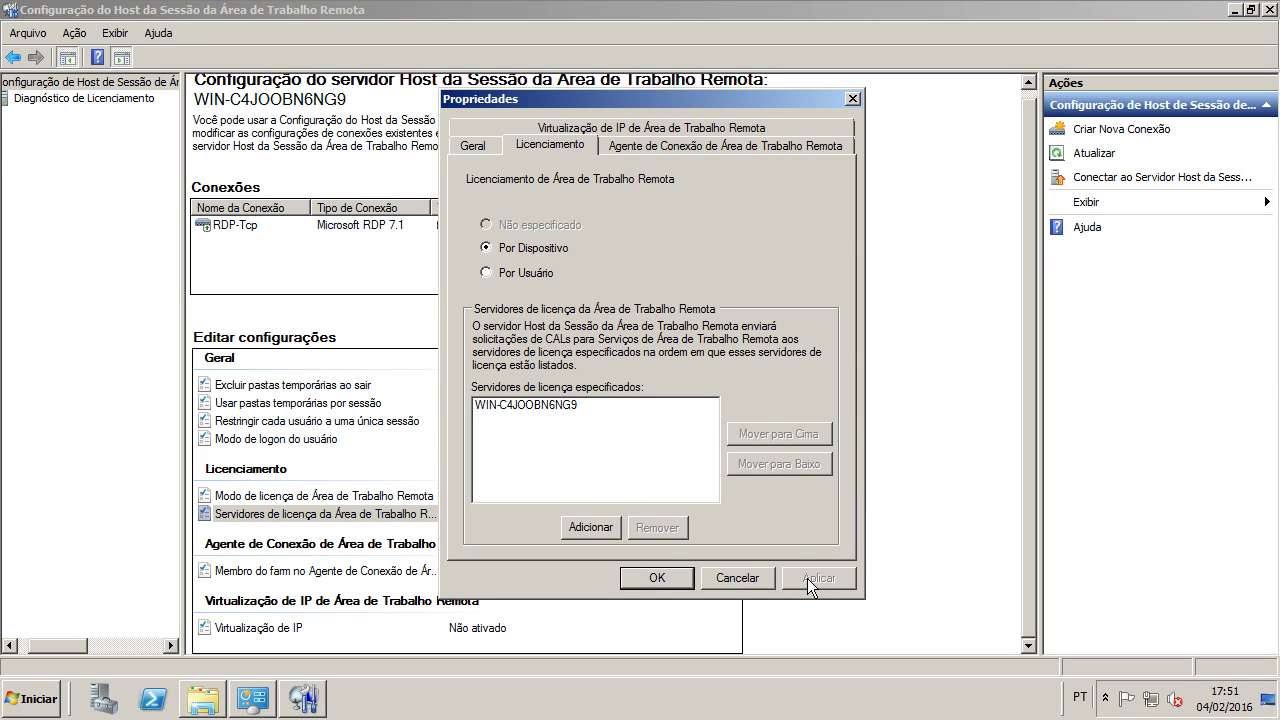
pyautogui.click(588, 405)
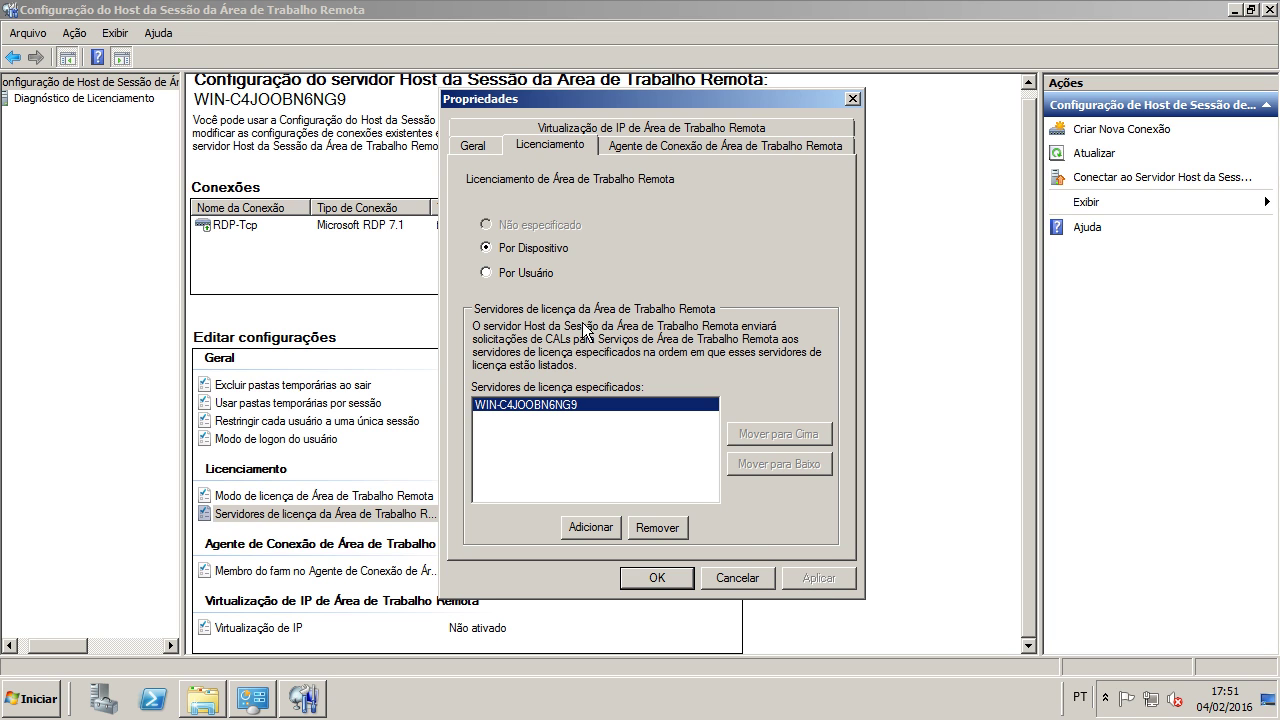
pyautogui.click(624, 148)
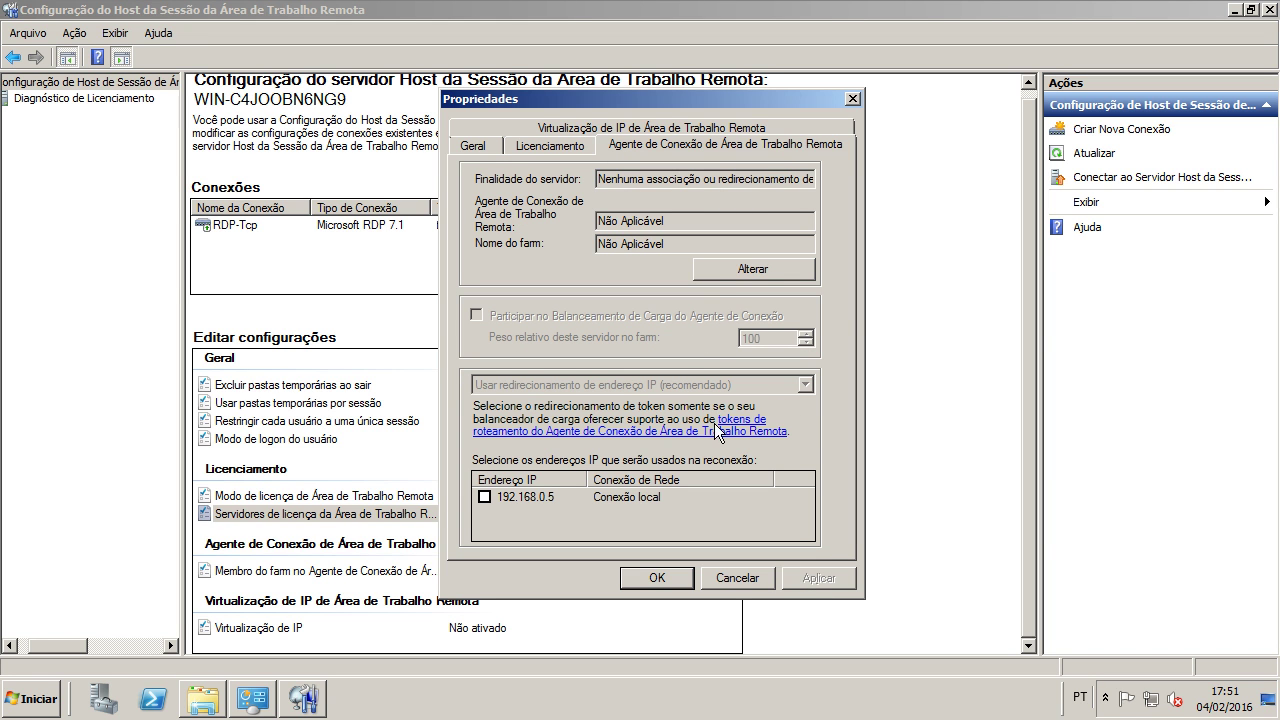
# Step: Clear 'Restrict each user to a single session' on the General tab, apply, and close the properties
pyautogui.click(722, 133)
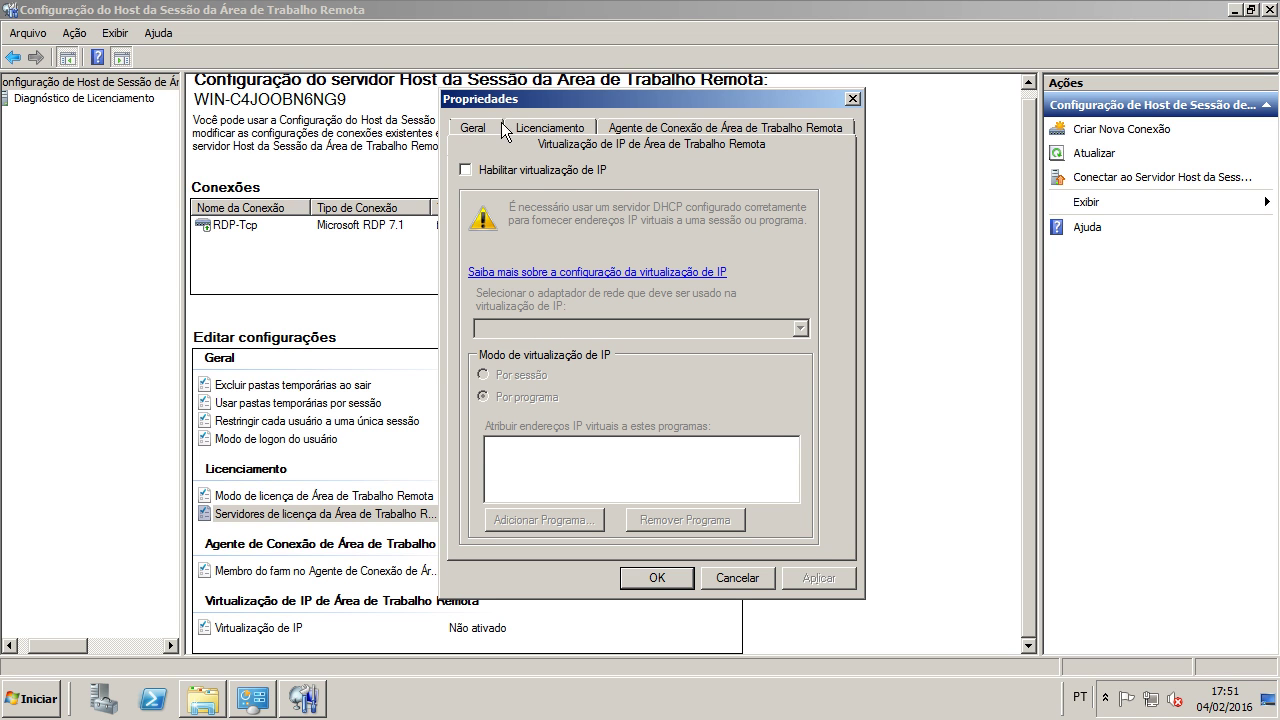
pyautogui.click(490, 123)
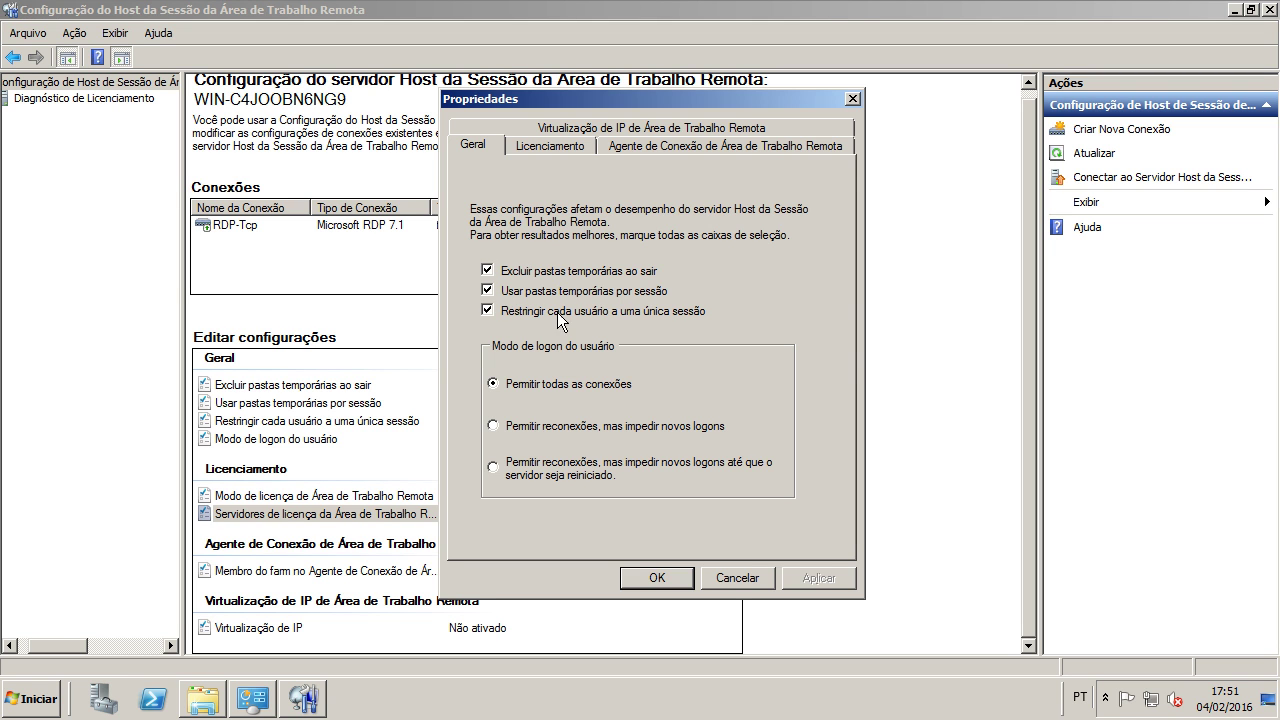
pyautogui.click(670, 316)
pyautogui.click(544, 384)
pyautogui.click(829, 581)
pyautogui.click(654, 580)
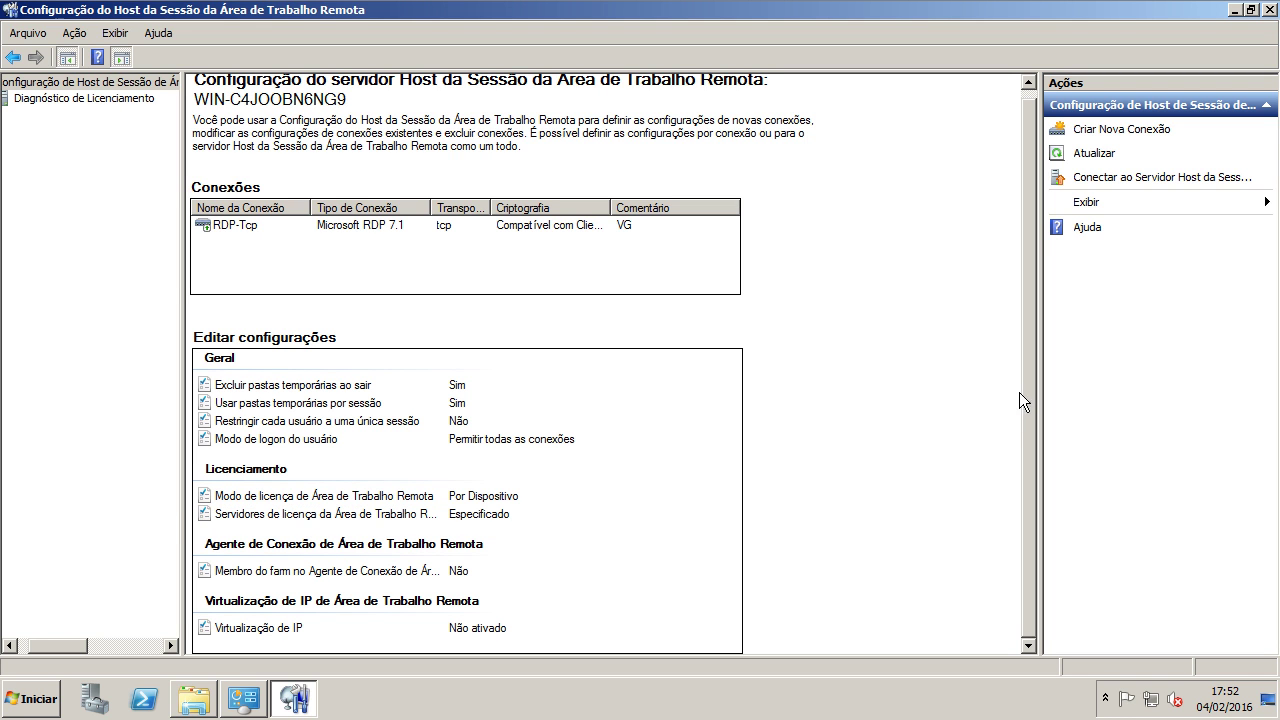
pyautogui.click(484, 514)
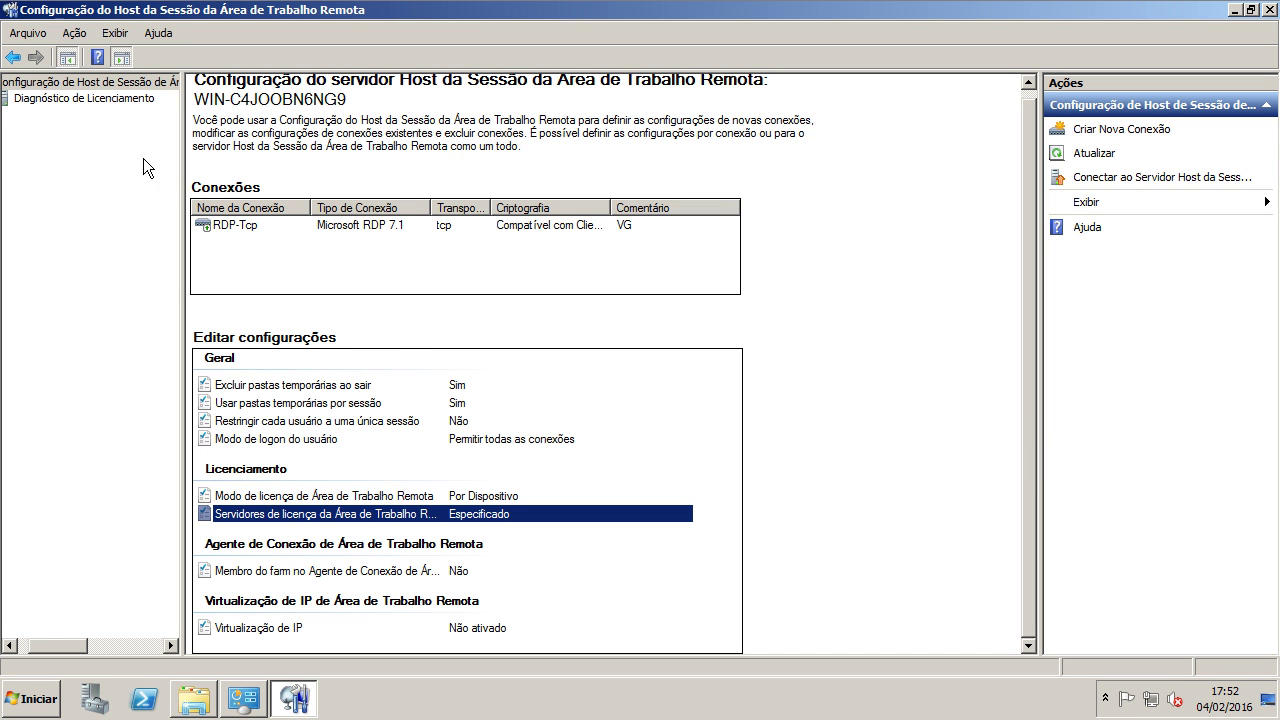
# Step: Check Licensing Diagnosis for WIN-C4JOOBN6NG9 showing 9999 licences, then close the console
pyautogui.click(116, 99)
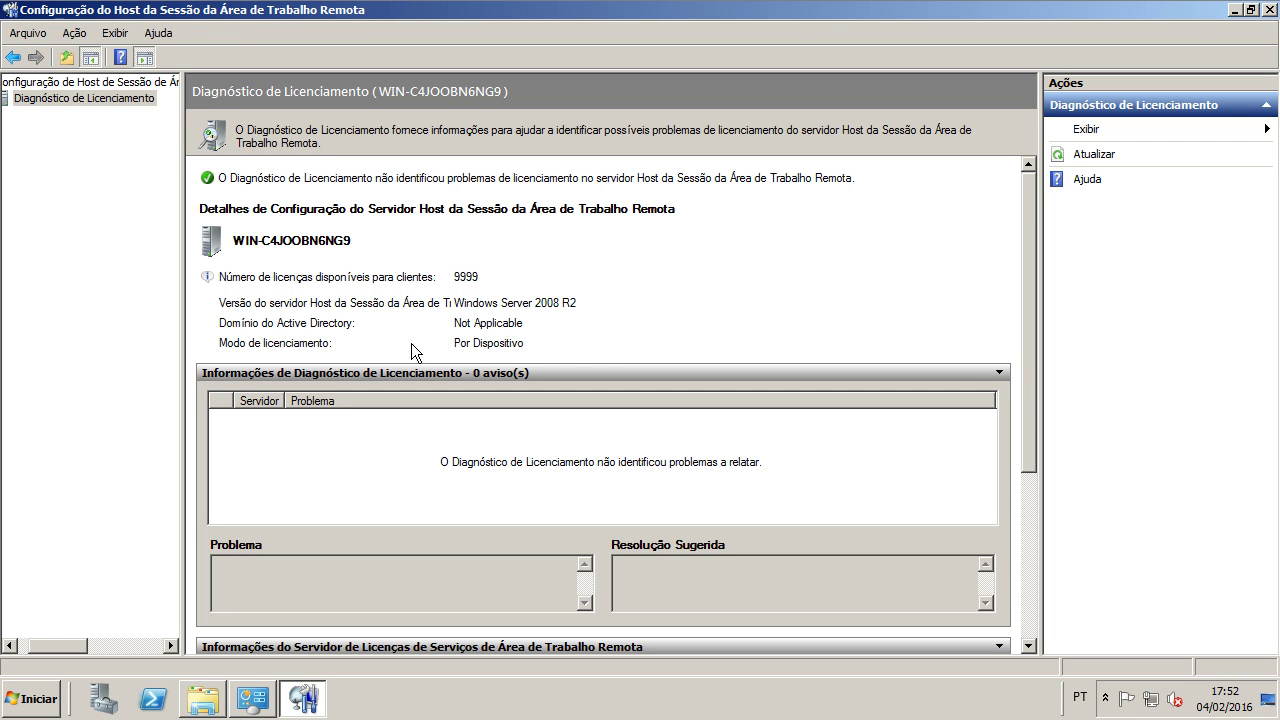
pyautogui.moveTo(1029, 403); pyautogui.dragTo(1028, 559)
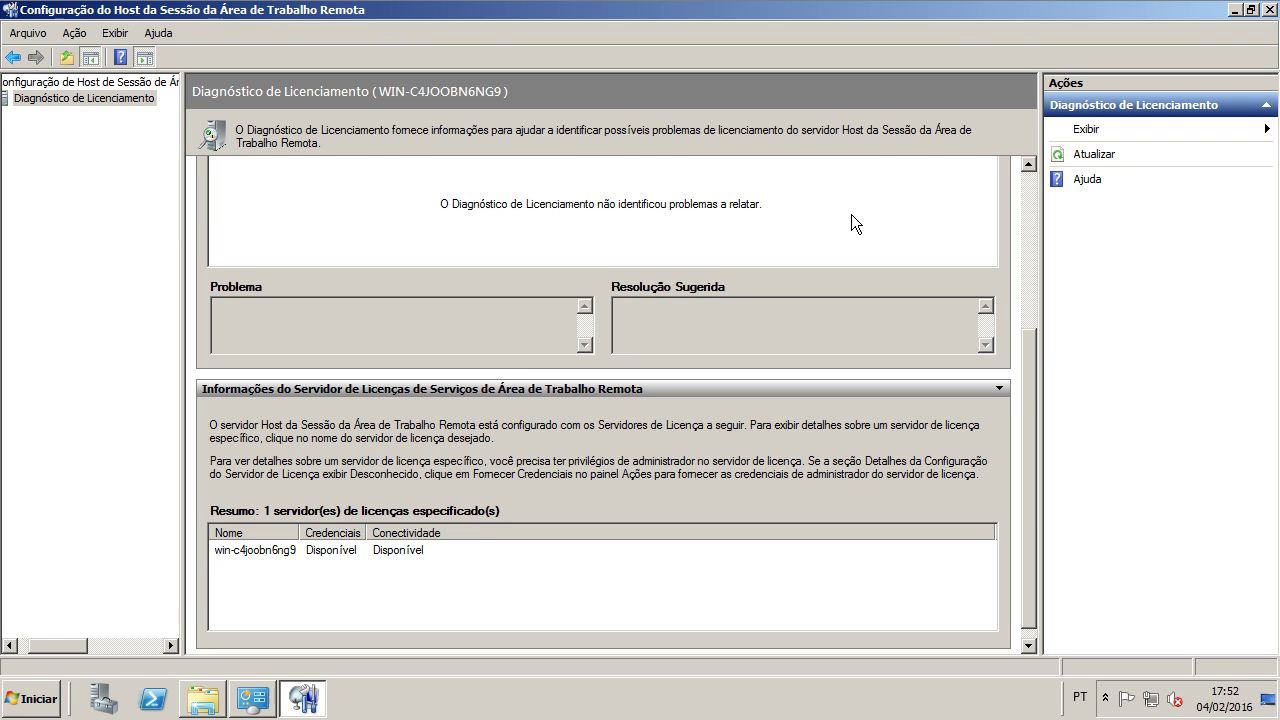
pyautogui.click(321, 553)
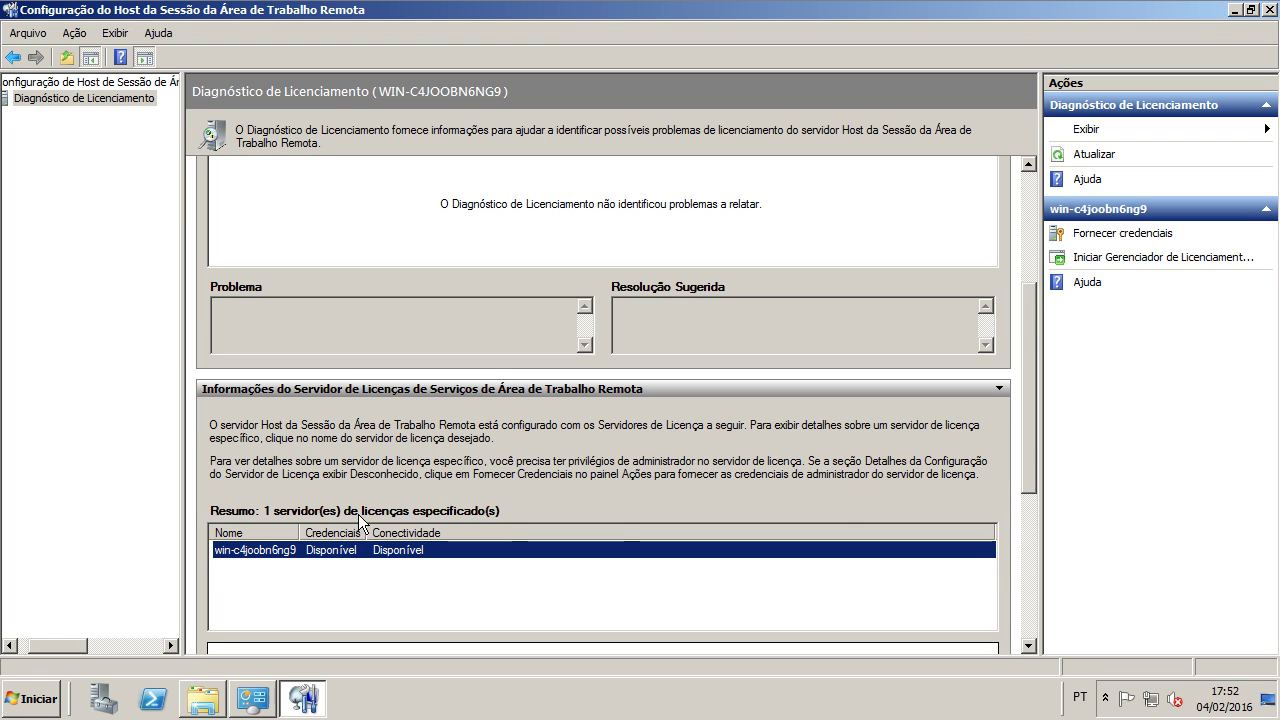
pyautogui.moveTo(1028, 440); pyautogui.dragTo(1032, 625)
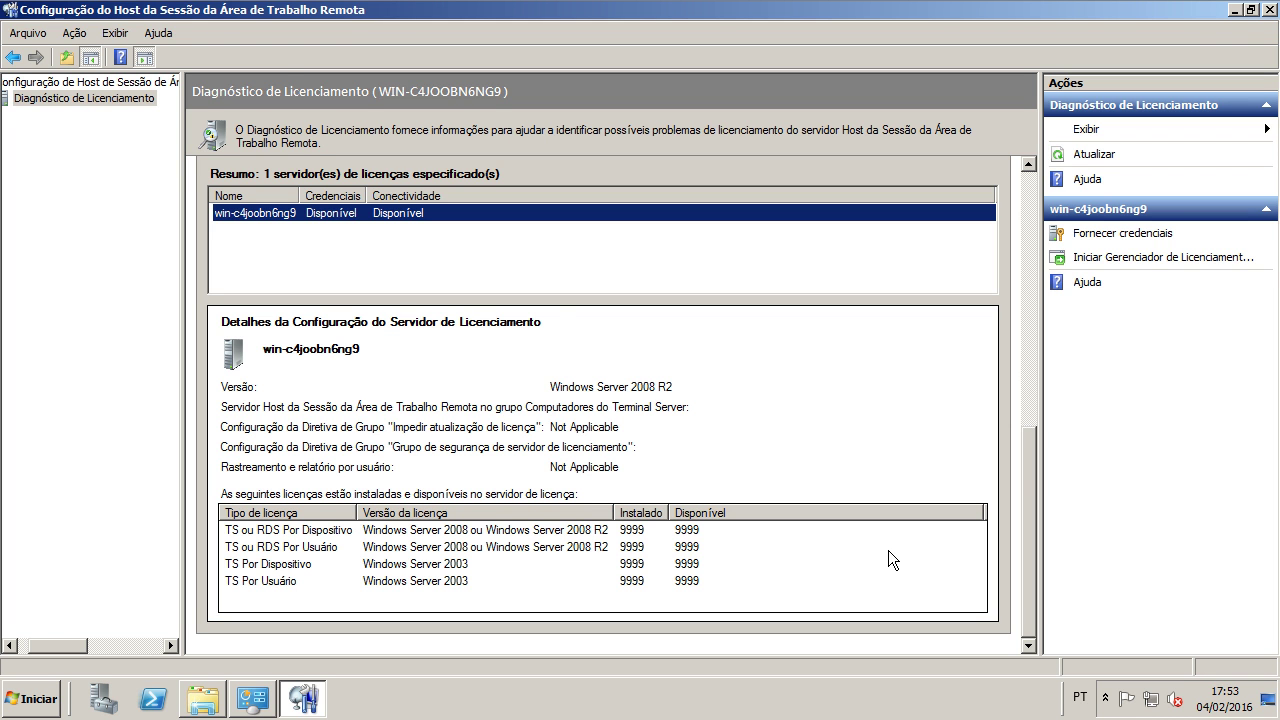
pyautogui.click(1269, 10)
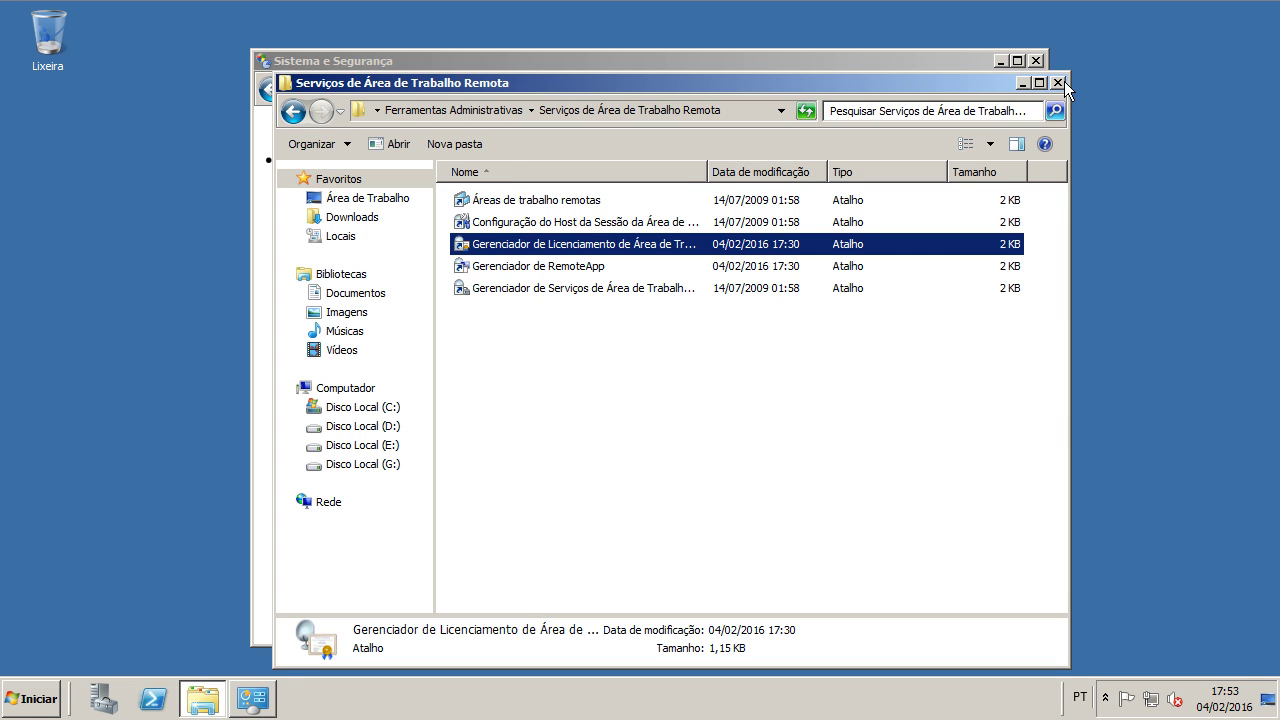
# Step: Confirm the System Properties Remote tab allows connections from any Remote Desktop client version
pyautogui.click(1057, 83)
pyautogui.click(1035, 61)
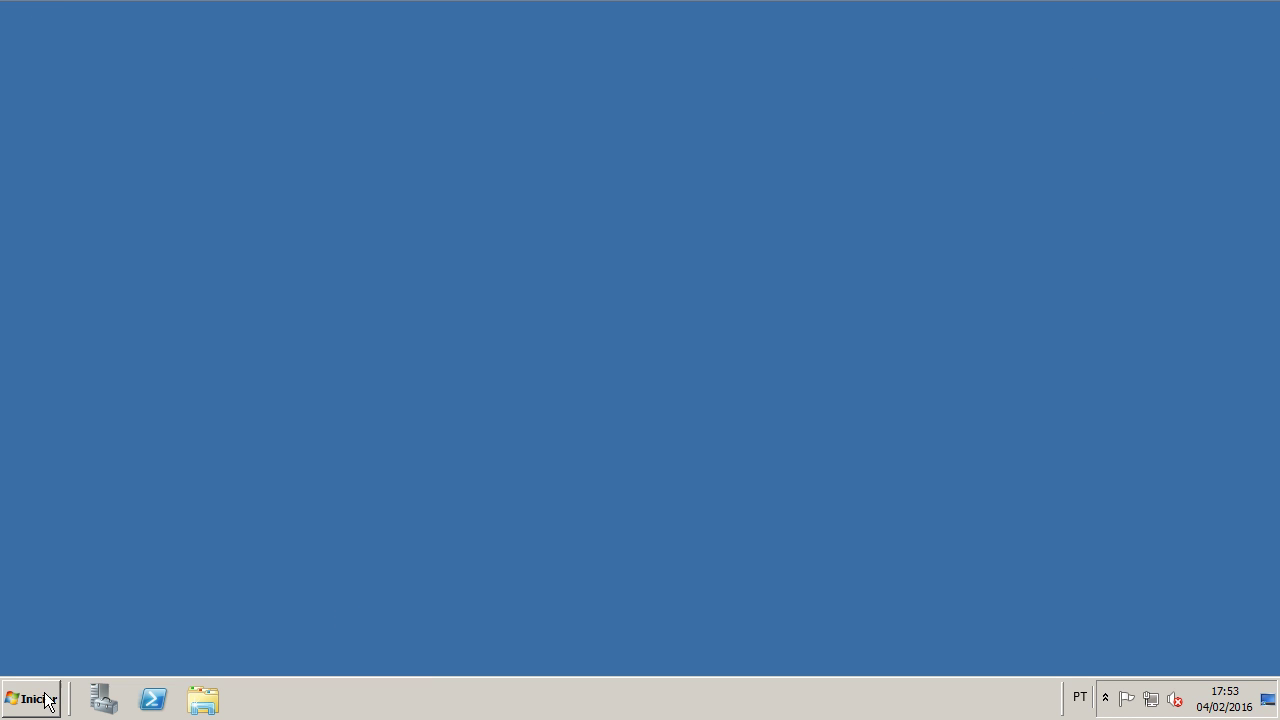
pyautogui.click(46, 697)
pyautogui.click(300, 452)
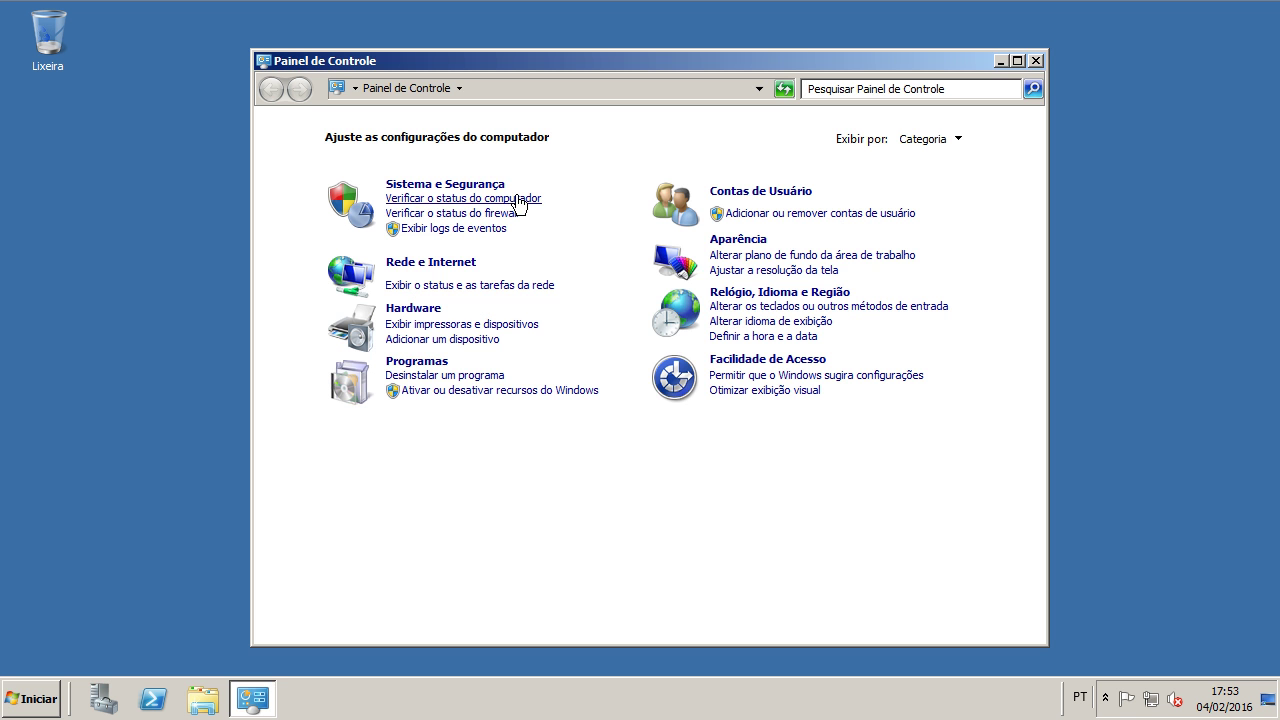
pyautogui.click(468, 190)
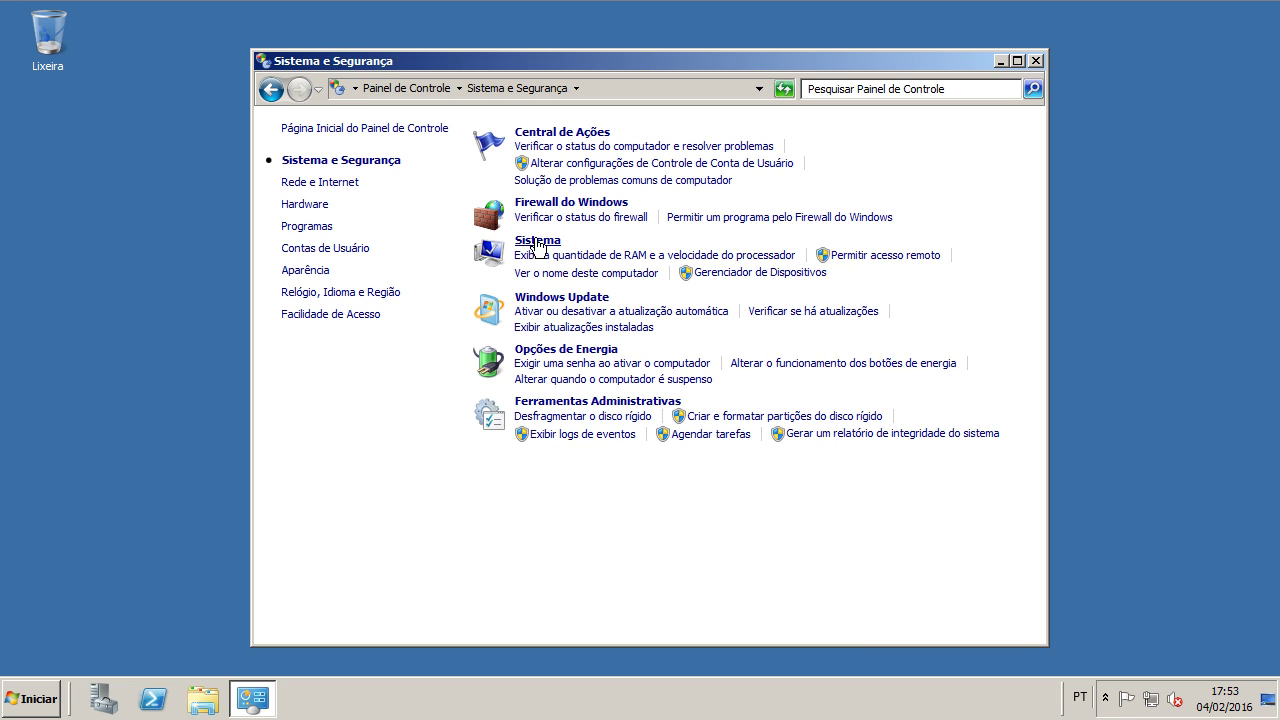
pyautogui.click(537, 242)
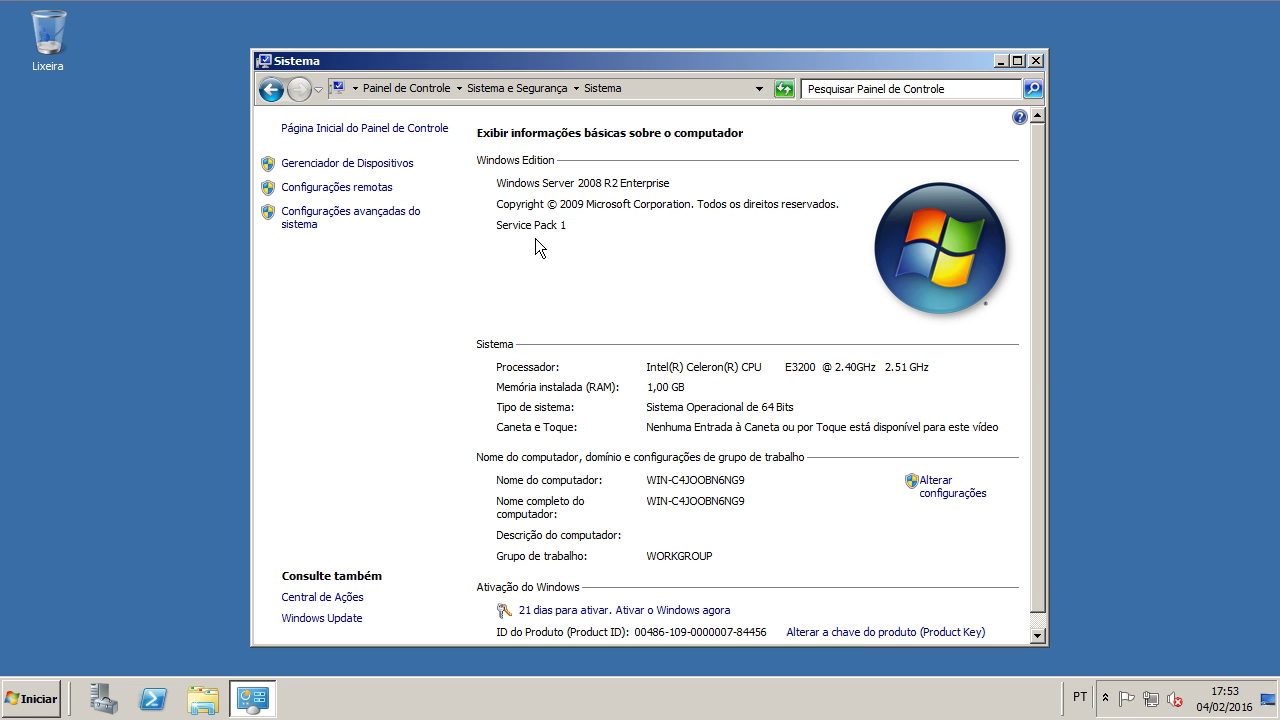
pyautogui.click(934, 503)
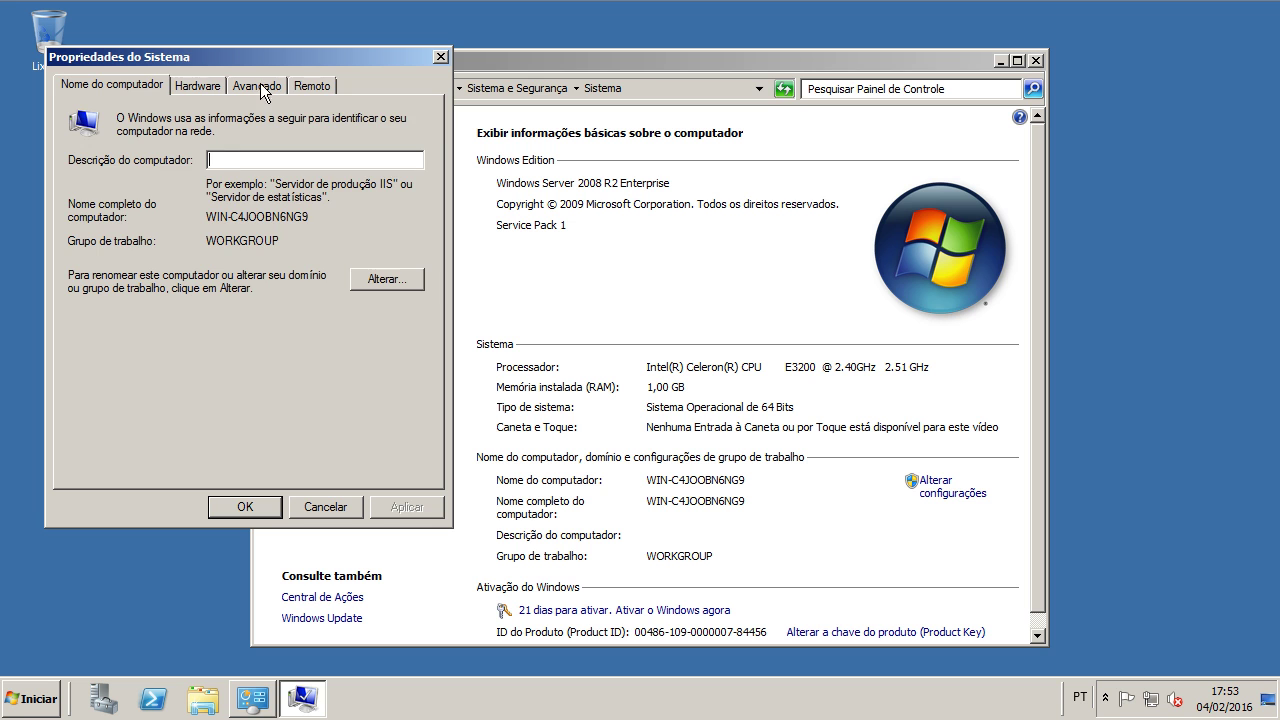
pyautogui.click(312, 86)
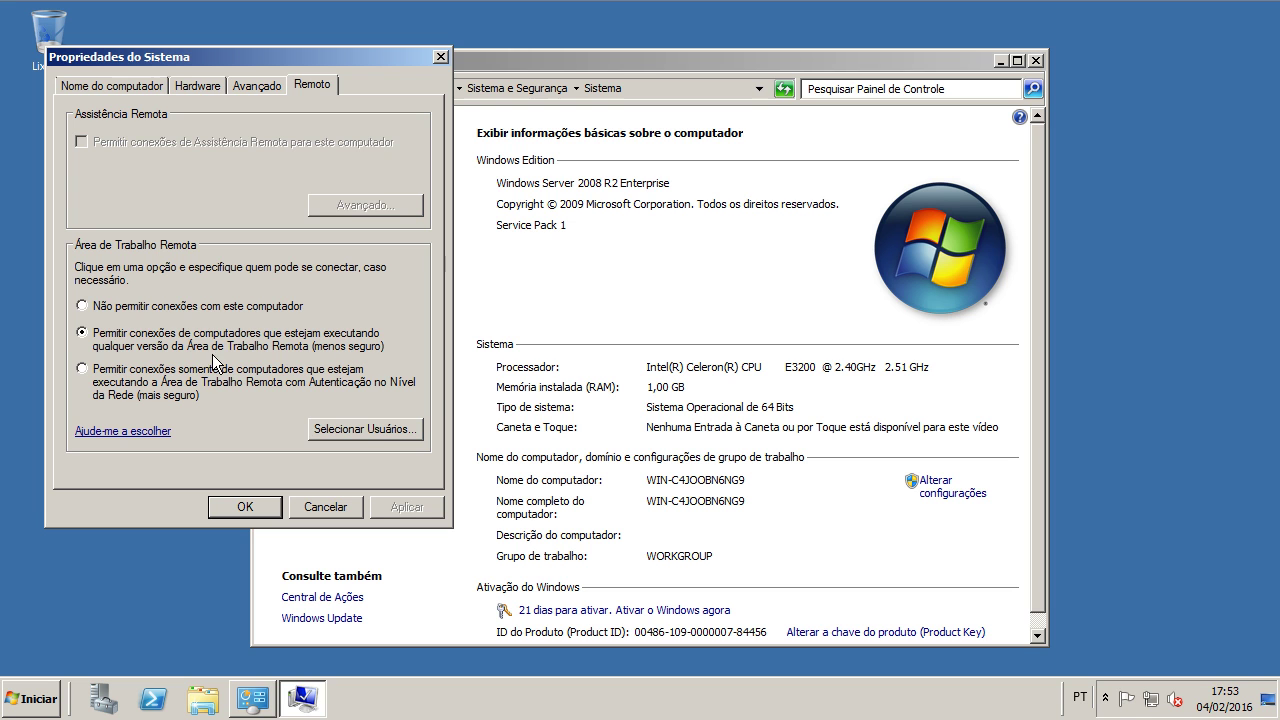
pyautogui.click(441, 56)
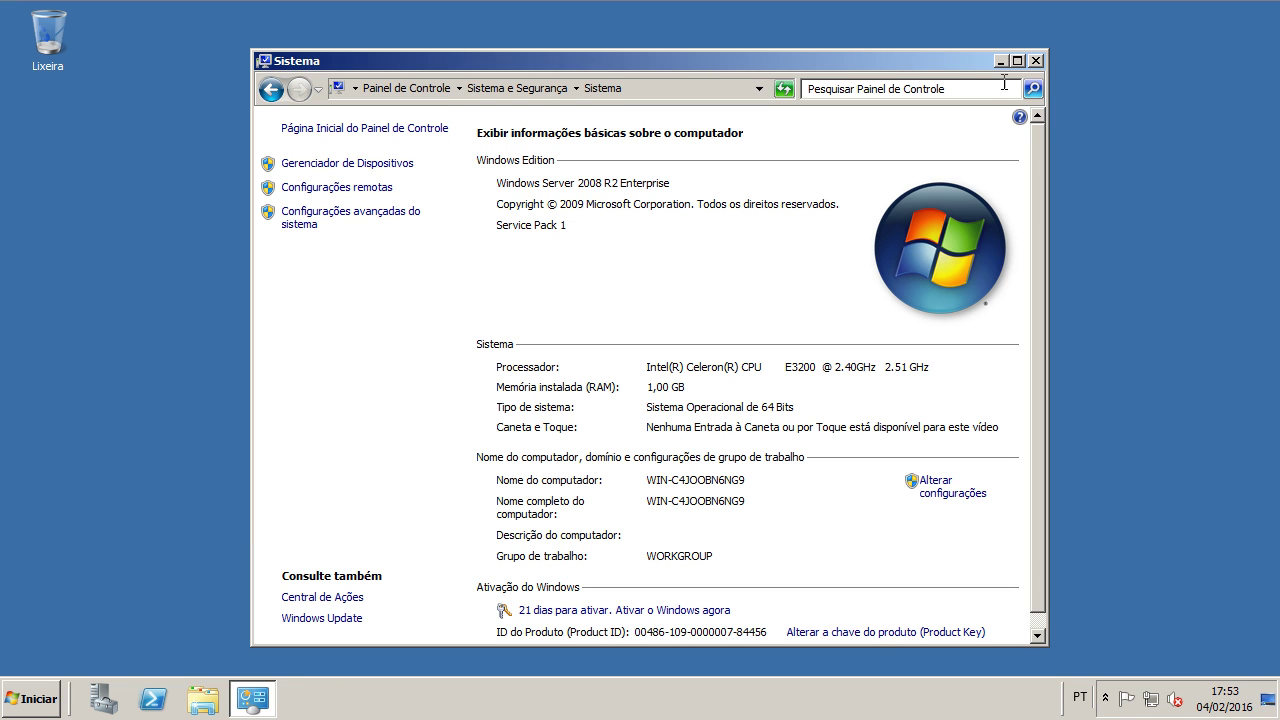
pyautogui.click(1033, 61)
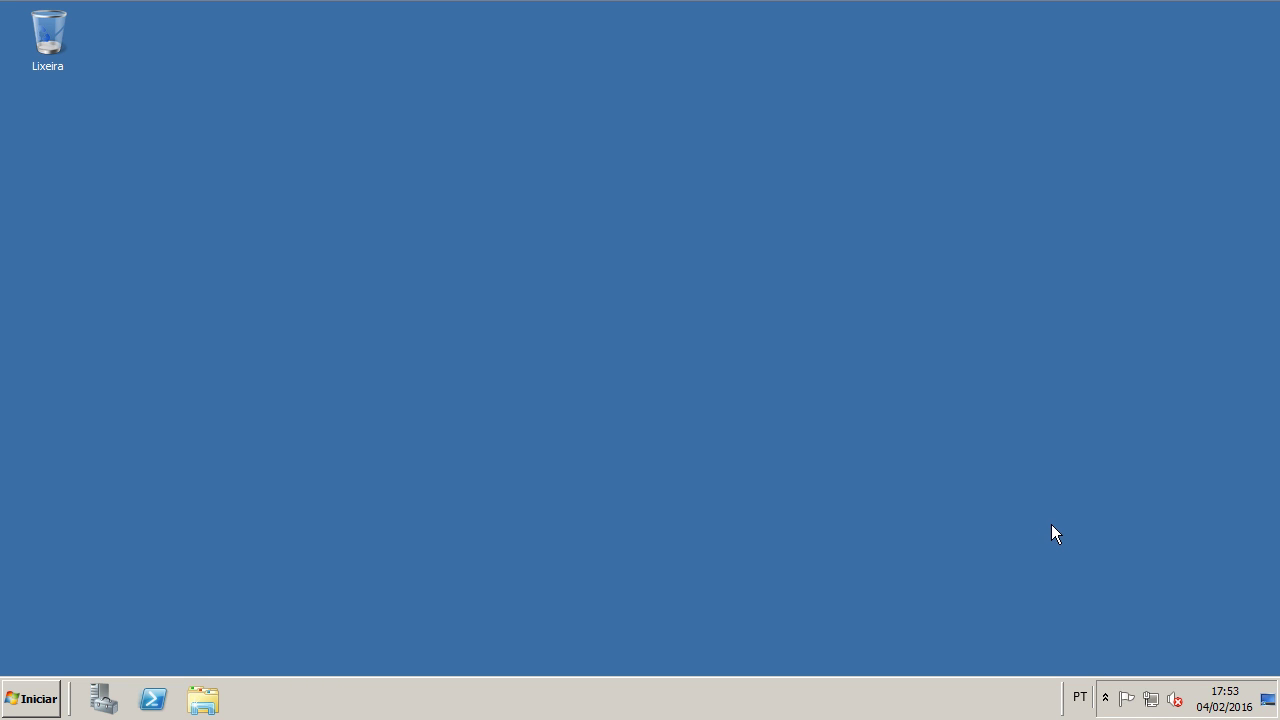
# Step: Confirm Windows Firewall allows Área de Trabalho Remota on private and public networks
pyautogui.click(1151, 697)
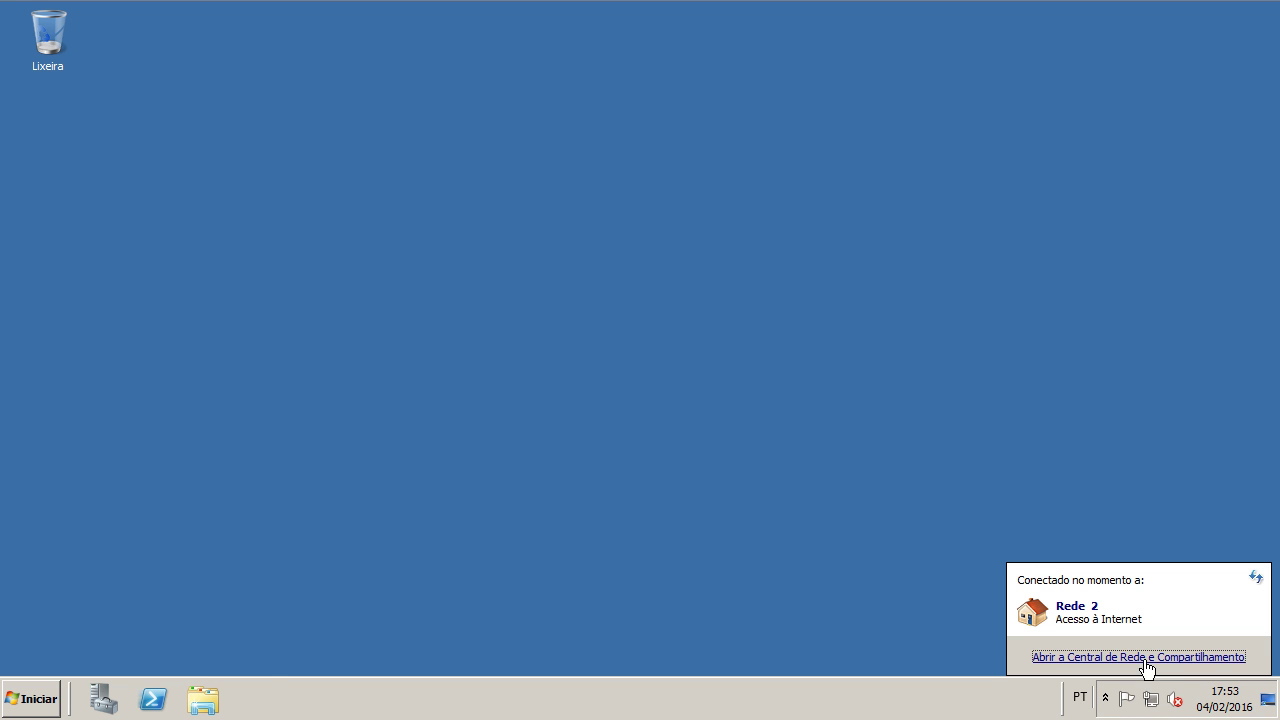
pyautogui.click(1144, 659)
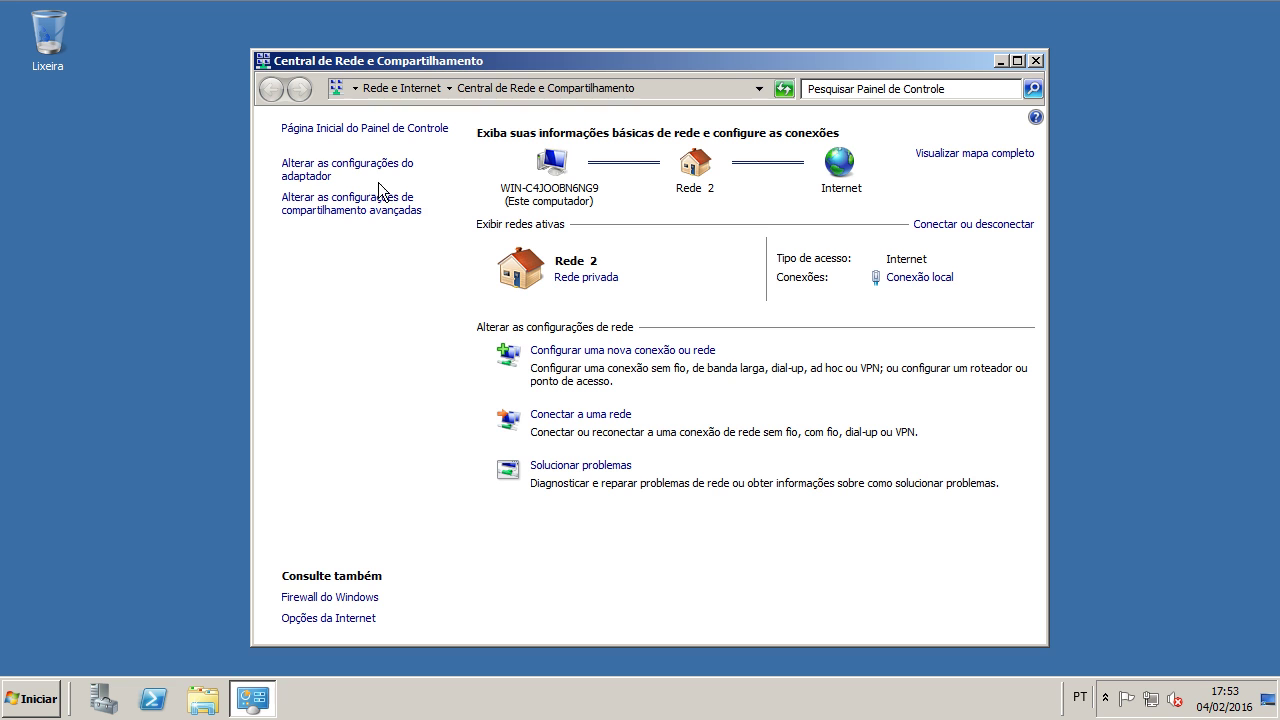
pyautogui.click(366, 598)
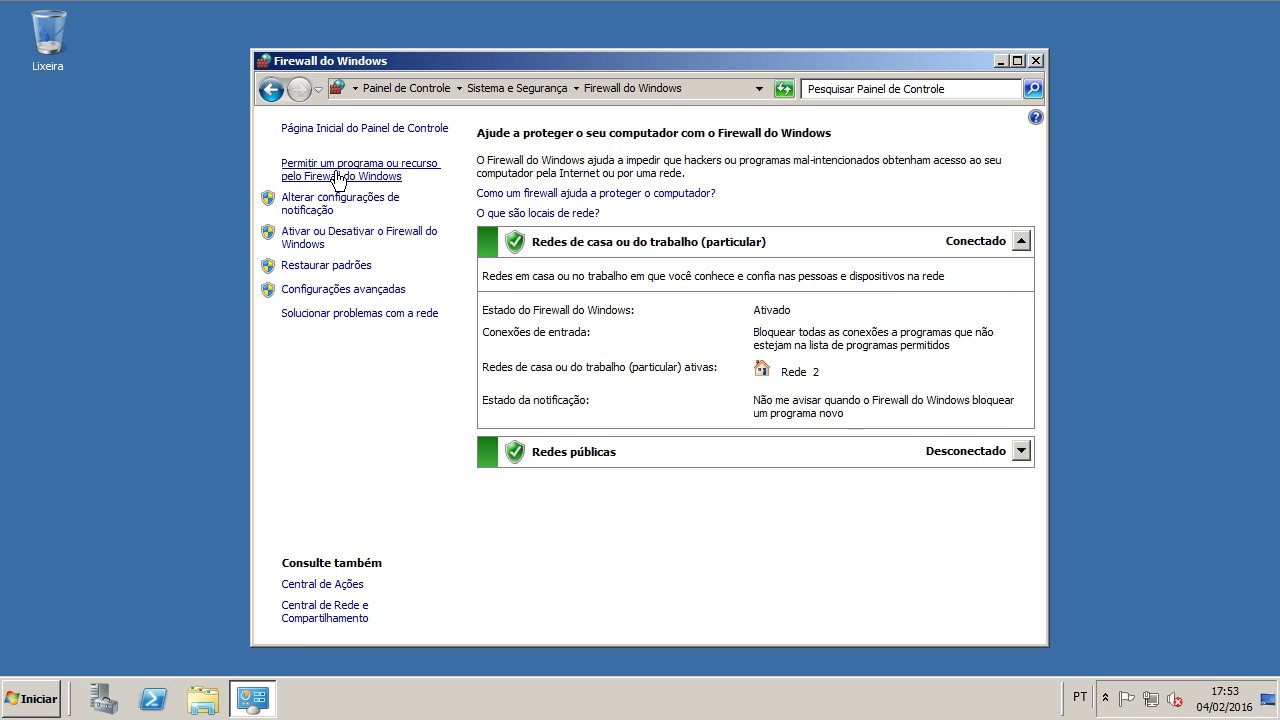
pyautogui.click(376, 178)
pyautogui.moveTo(926, 294); pyautogui.dragTo(926, 268)
pyautogui.click(583, 302)
pyautogui.click(607, 317)
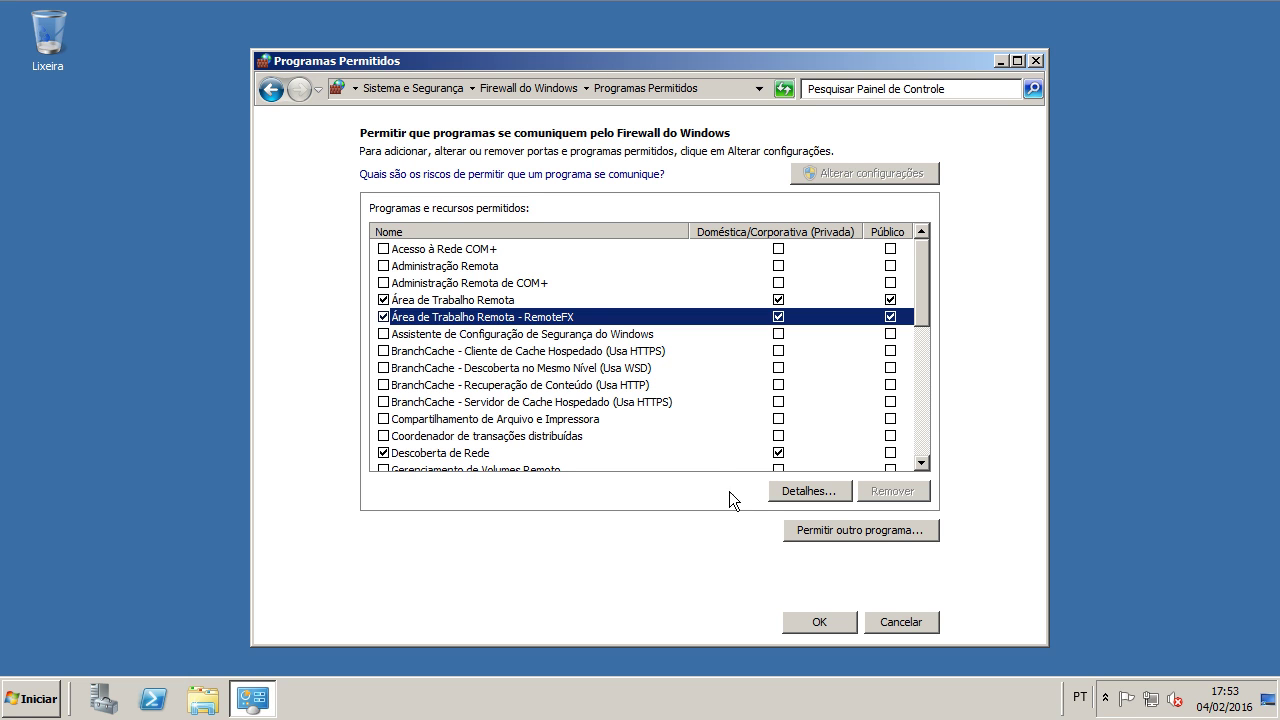
pyautogui.click(496, 302)
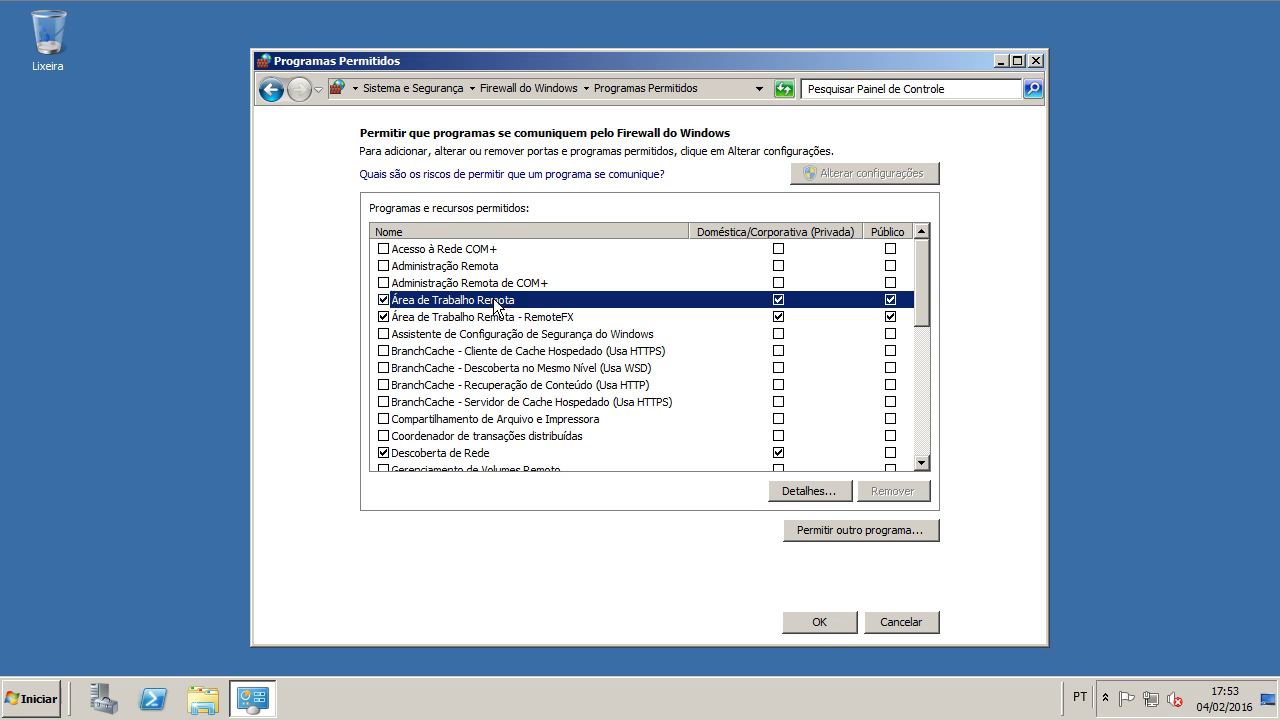
pyautogui.click(795, 497)
pyautogui.click(816, 443)
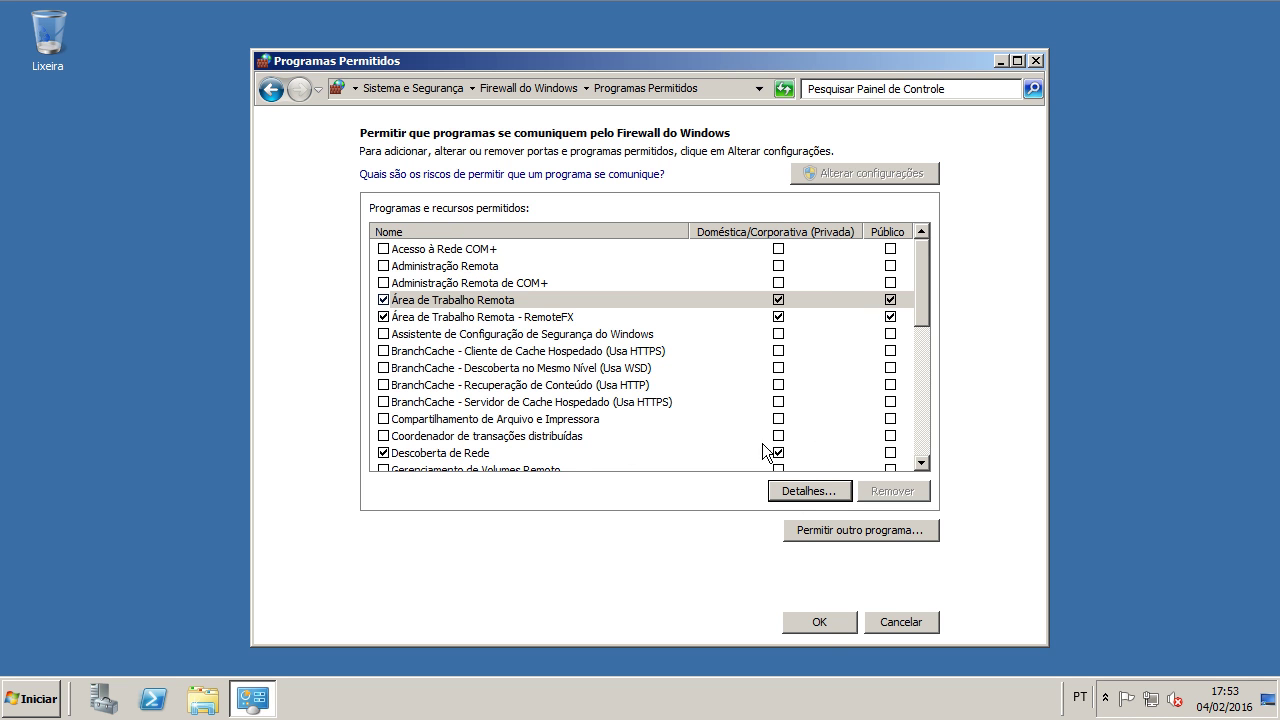
pyautogui.click(834, 622)
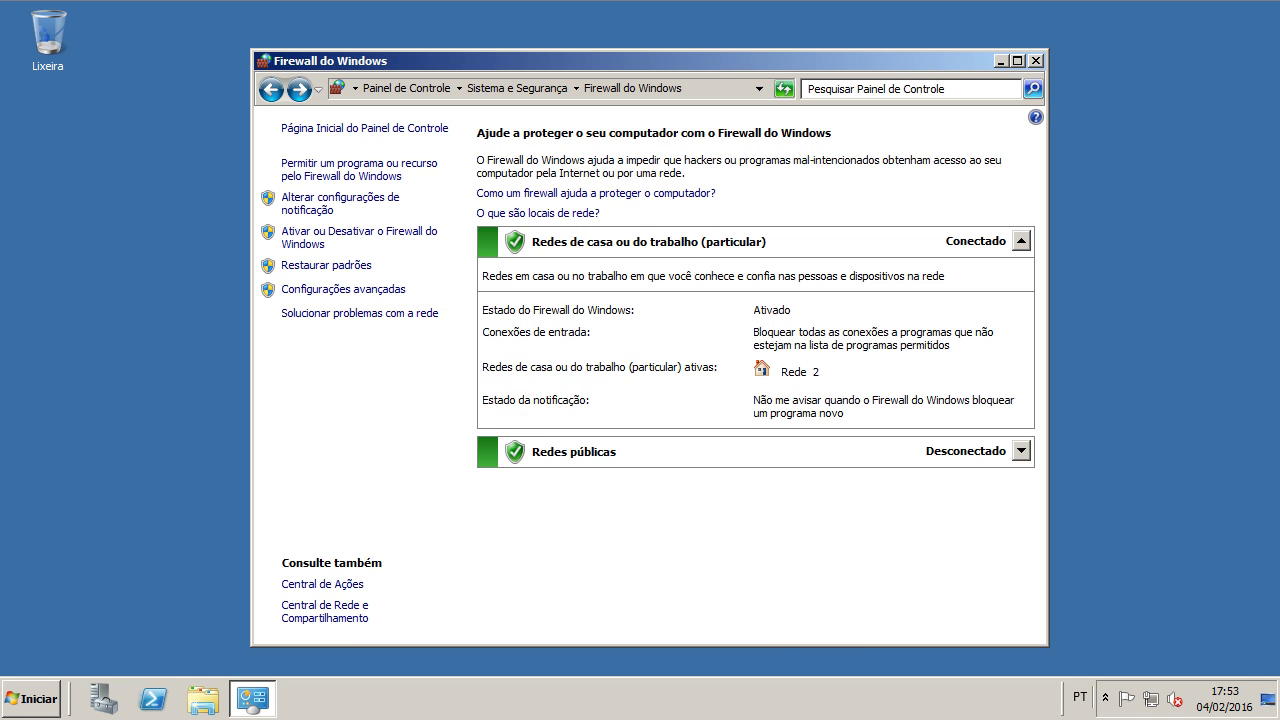
pyautogui.click(1039, 61)
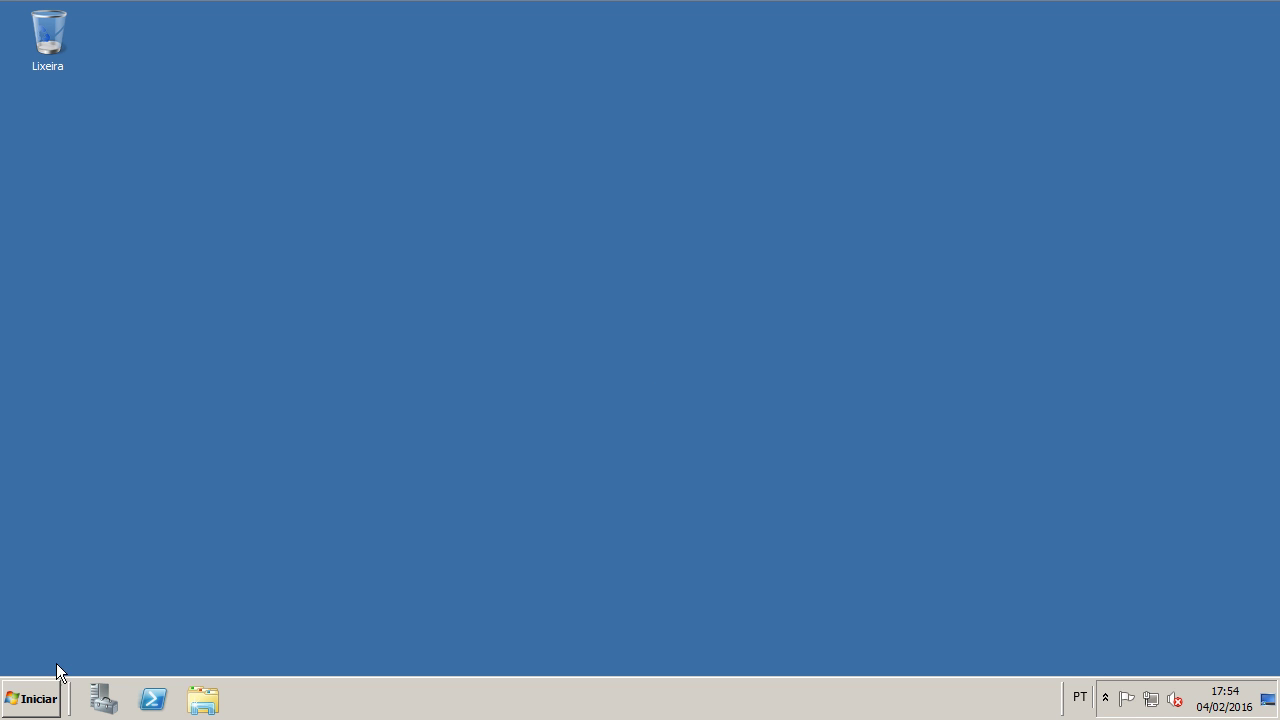
pyautogui.click(42, 698)
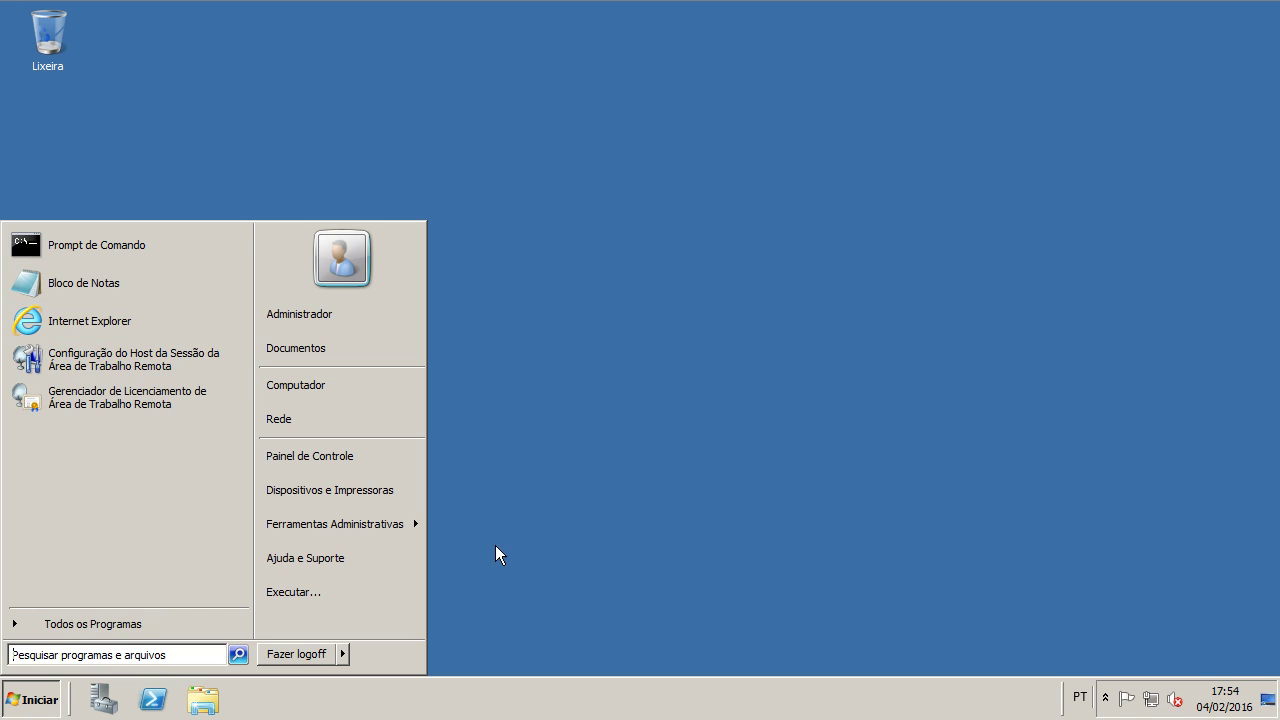
pyautogui.click(527, 564)
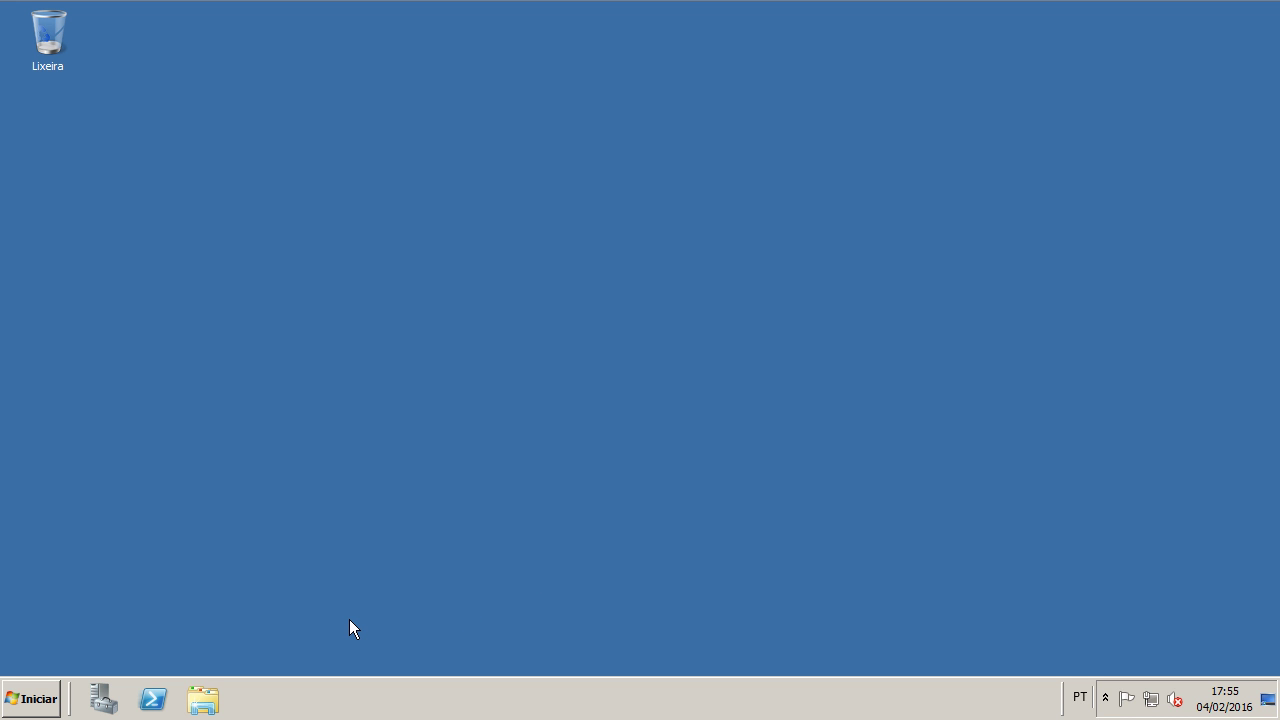
# Step: Launch Internet Explorer maximized and browse to 192.168.1.1
pyautogui.click(60, 682)
pyautogui.click(133, 330)
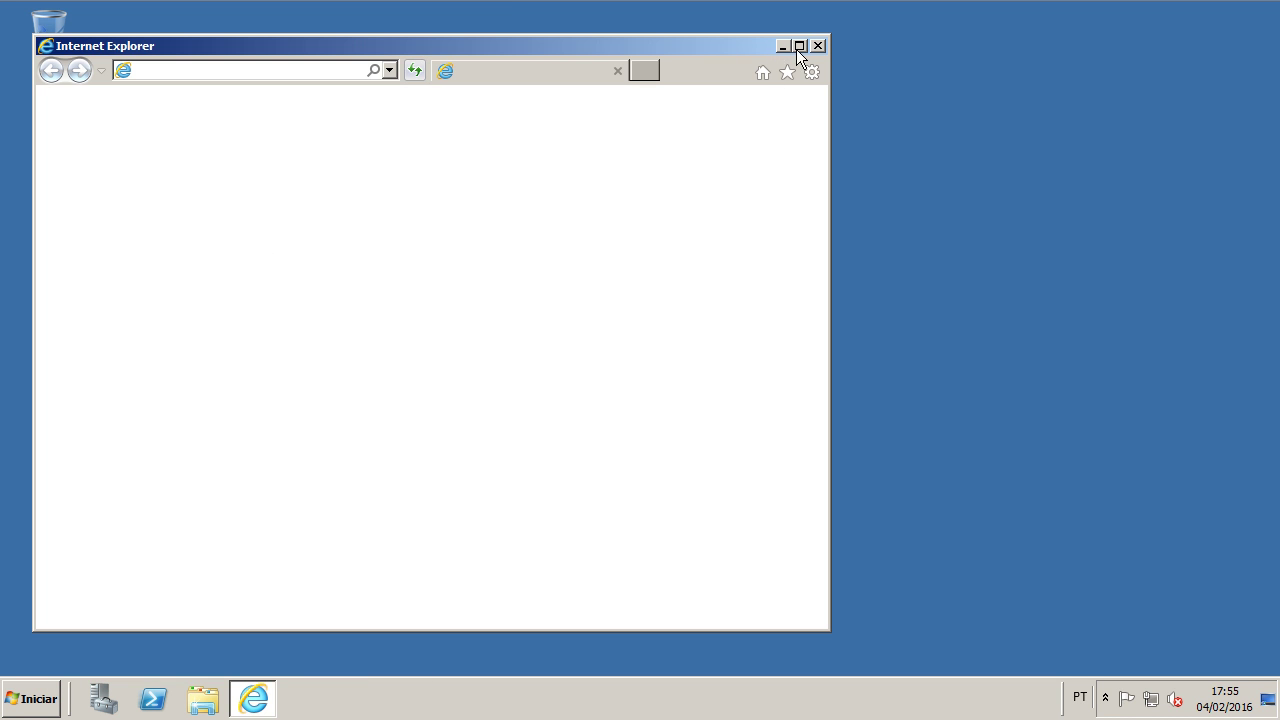
pyautogui.click(798, 46)
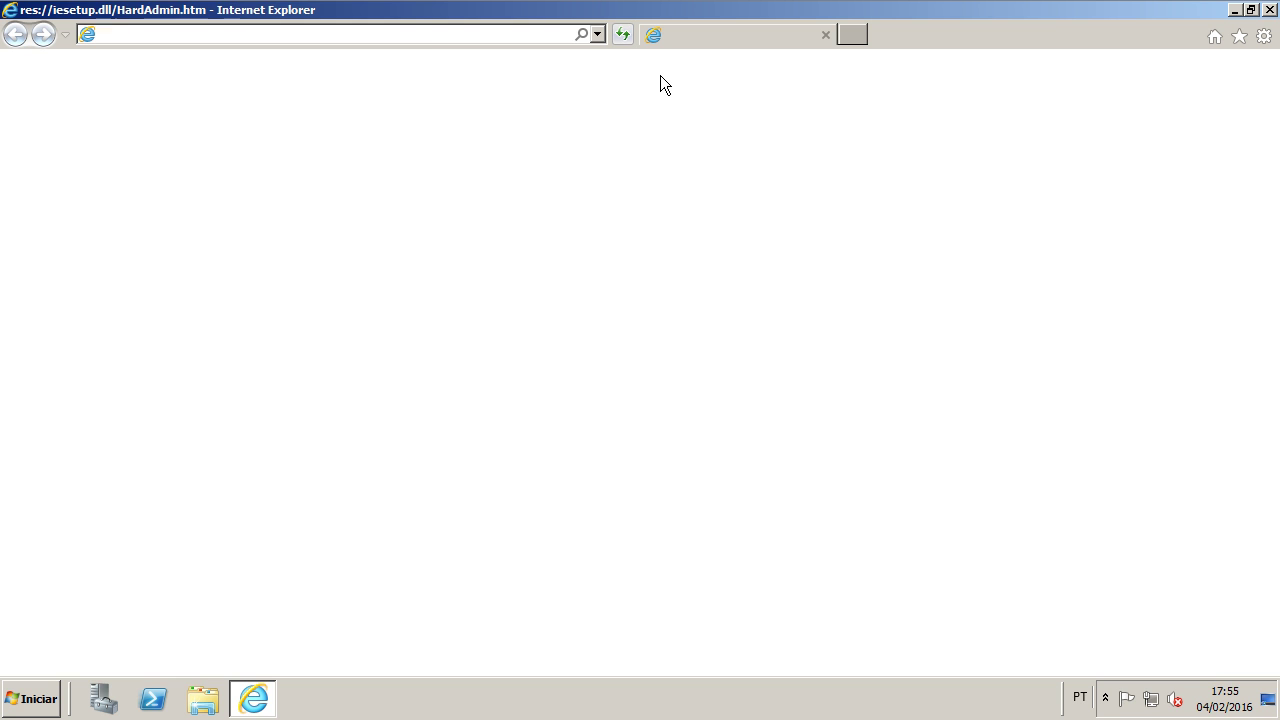
pyautogui.click(423, 36)
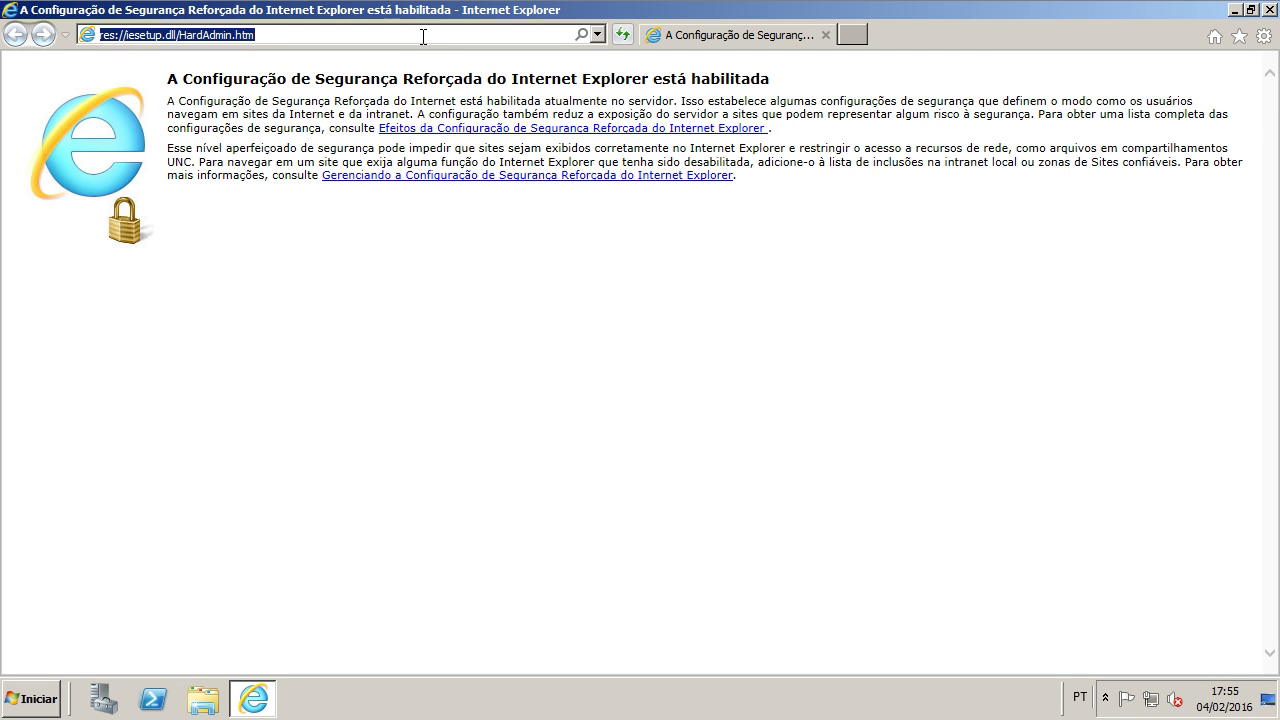
pyautogui.write('192.168.1.1')
pyautogui.press('Return')
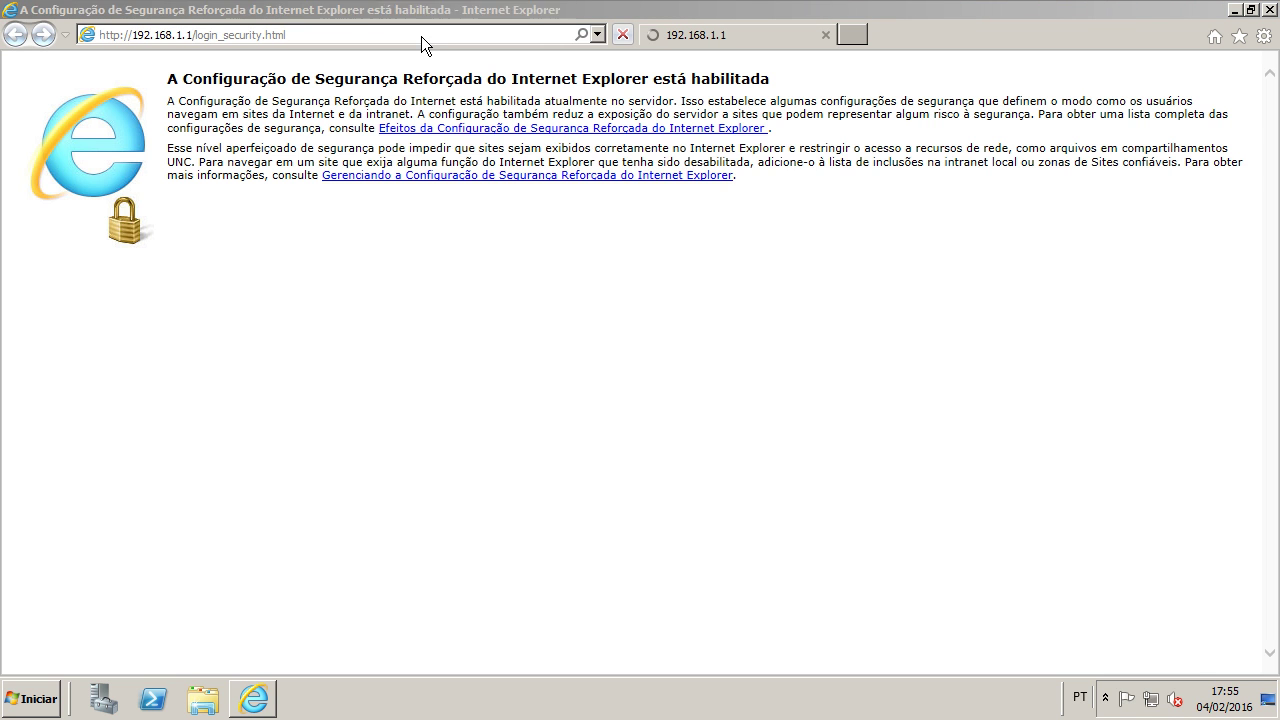
pyautogui.click(789, 363)
pyautogui.click(790, 283)
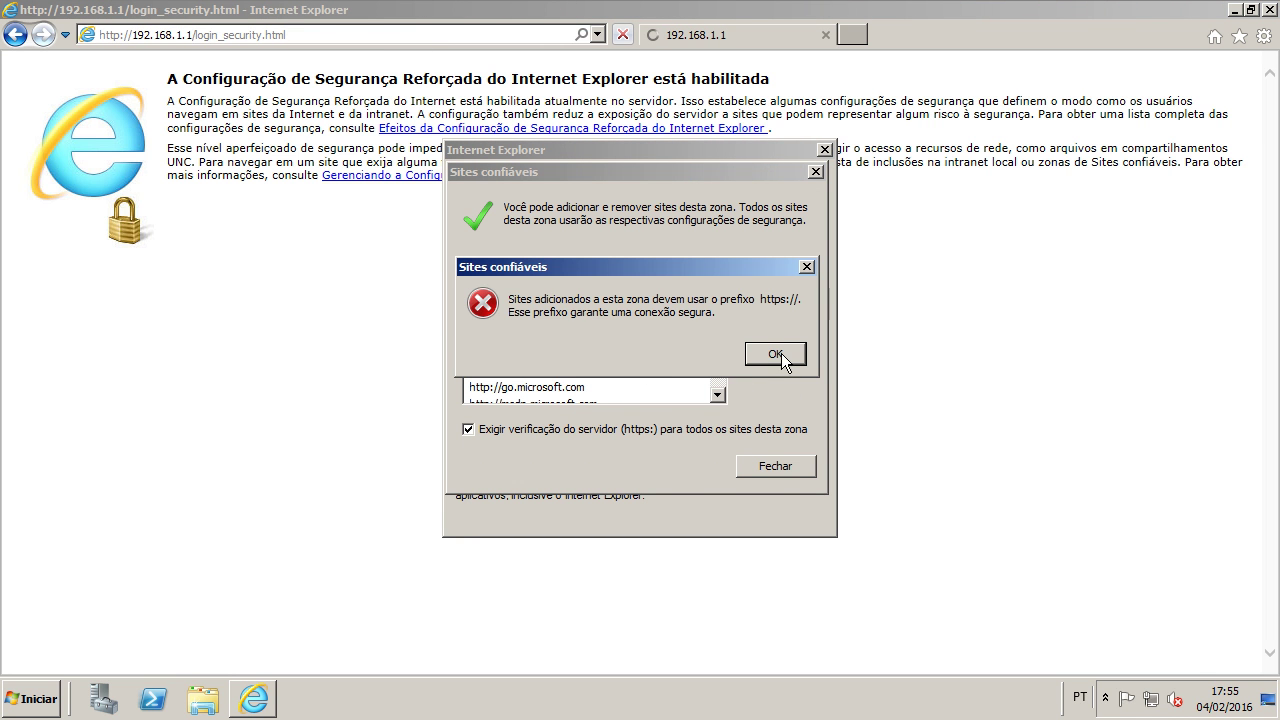
pyautogui.click(782, 355)
pyautogui.click(611, 429)
pyautogui.click(775, 284)
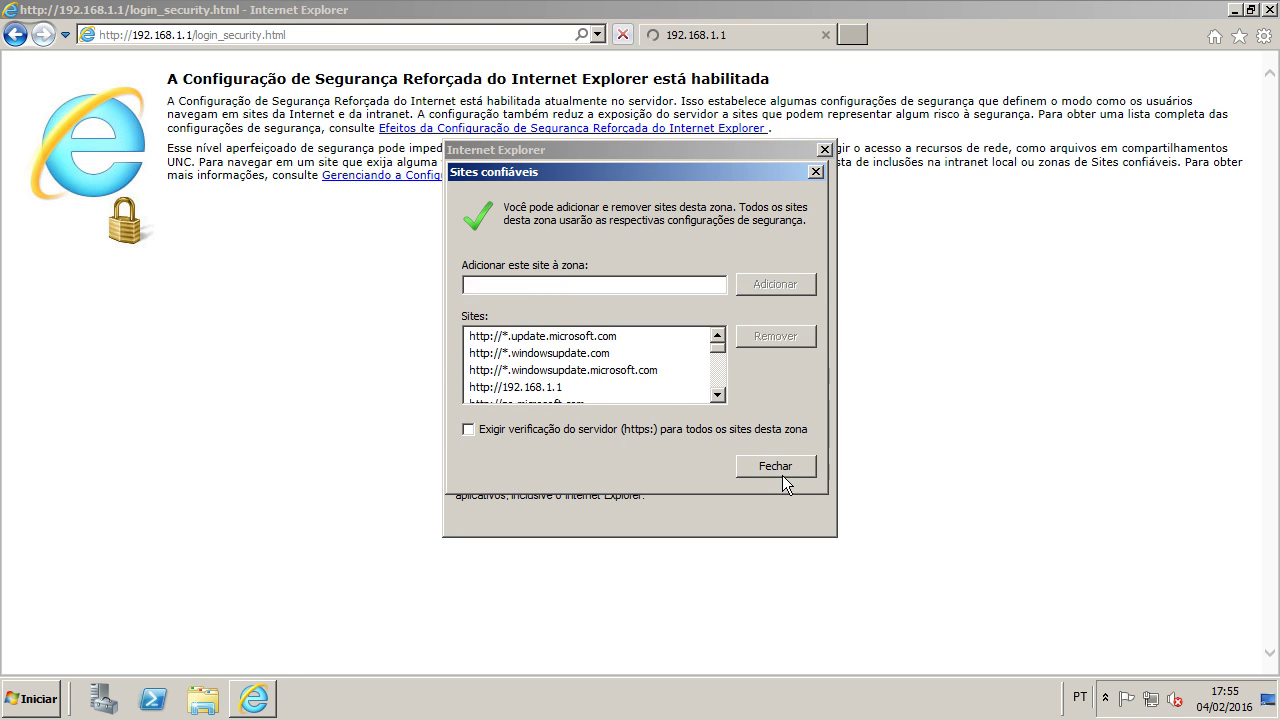
pyautogui.click(775, 466)
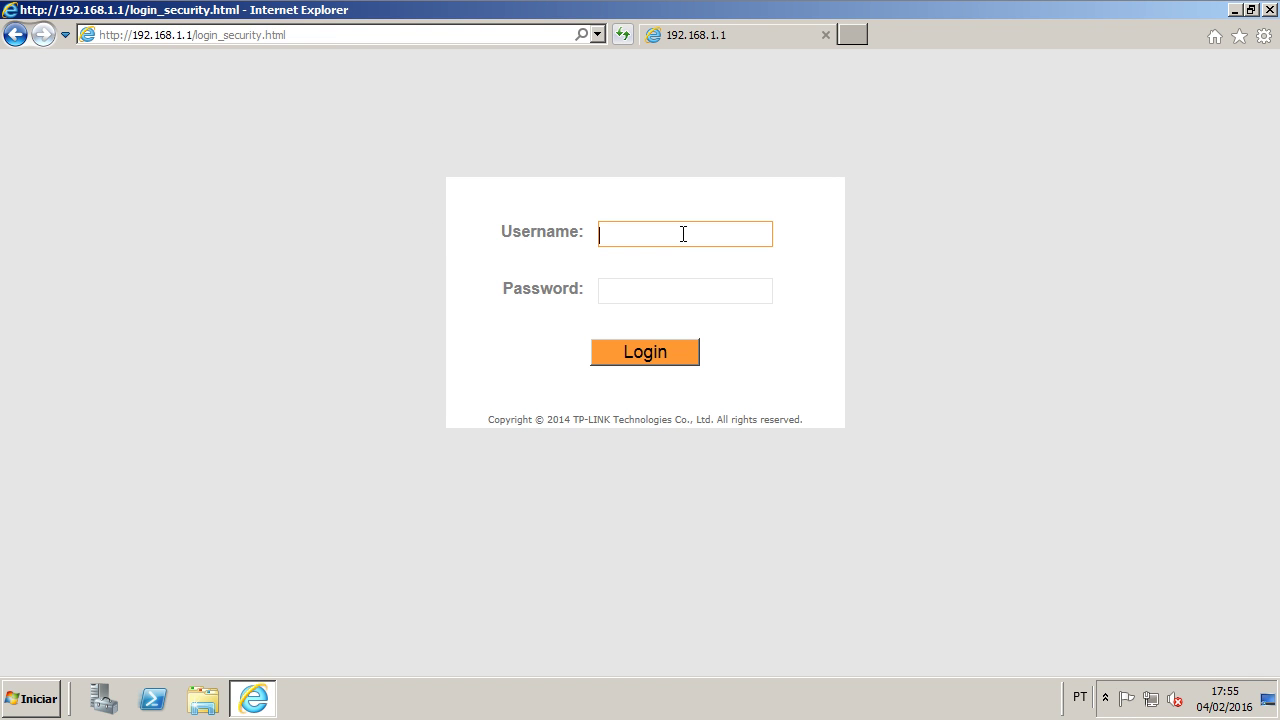
# Step: Log in to the TP-LINK router web interface with the admin account
pyautogui.write('admin')
pyautogui.press('Tab')
pyautogui.press('Return')
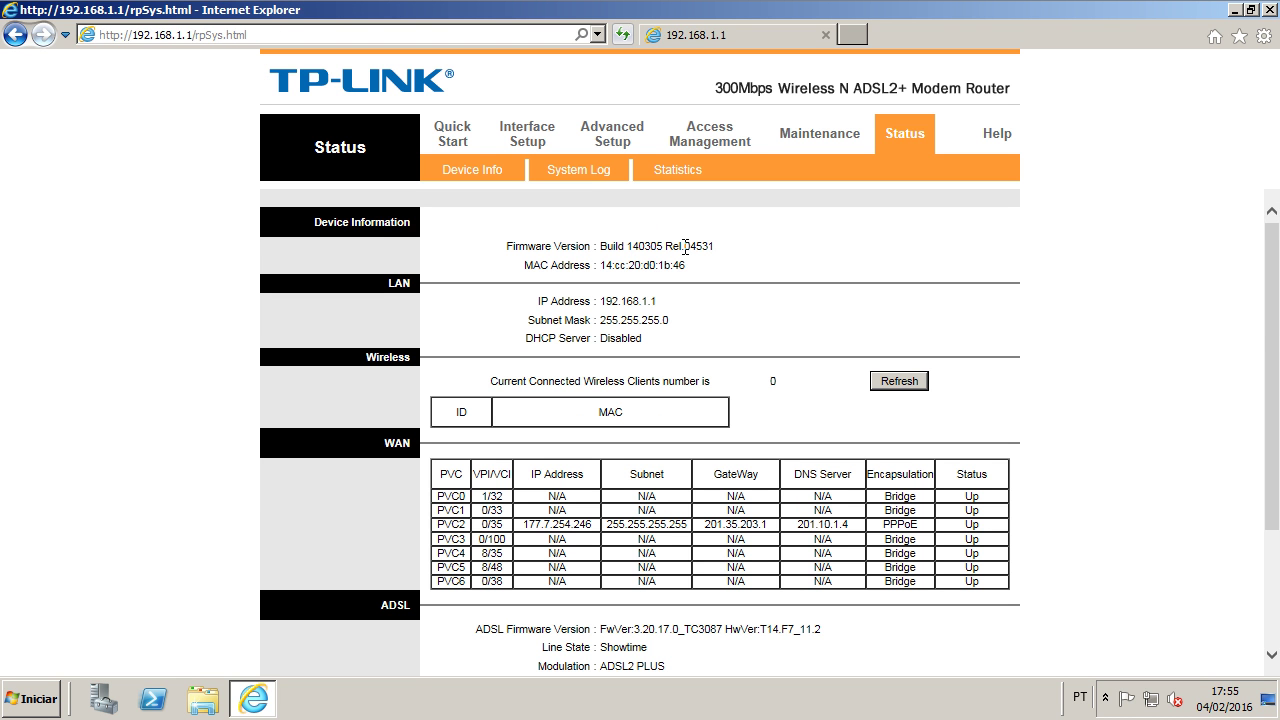
pyautogui.scroll(-3, 609, 303)
pyautogui.scroll(3, 695, 290)
# Step: Show the router's Status page with device information and refresh it
pyautogui.click(527, 137)
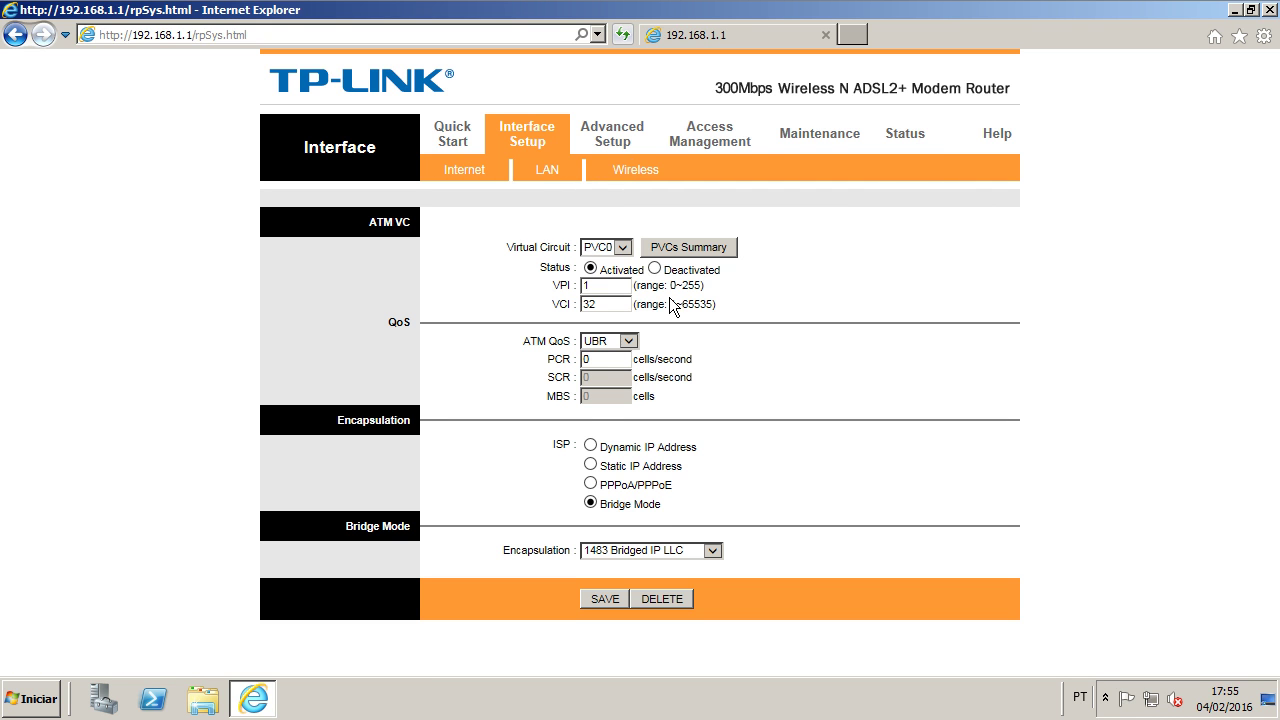
pyautogui.click(636, 130)
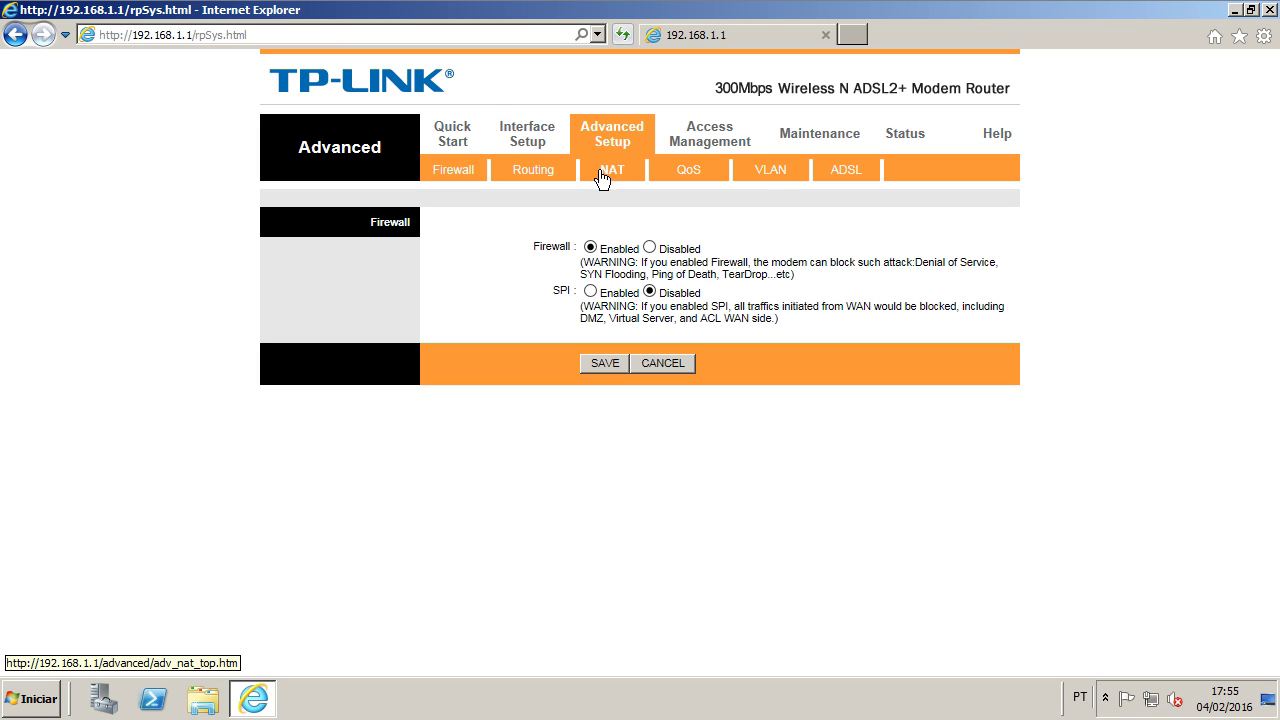
pyautogui.click(452, 133)
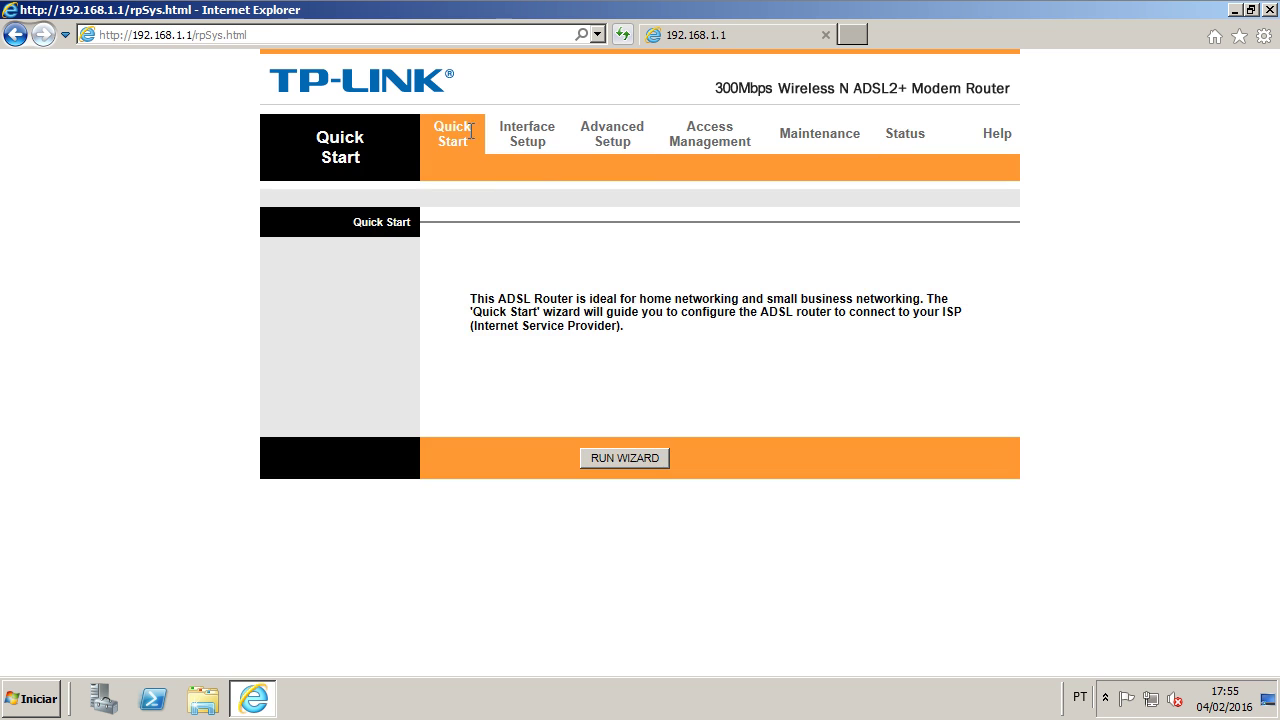
pyautogui.click(577, 136)
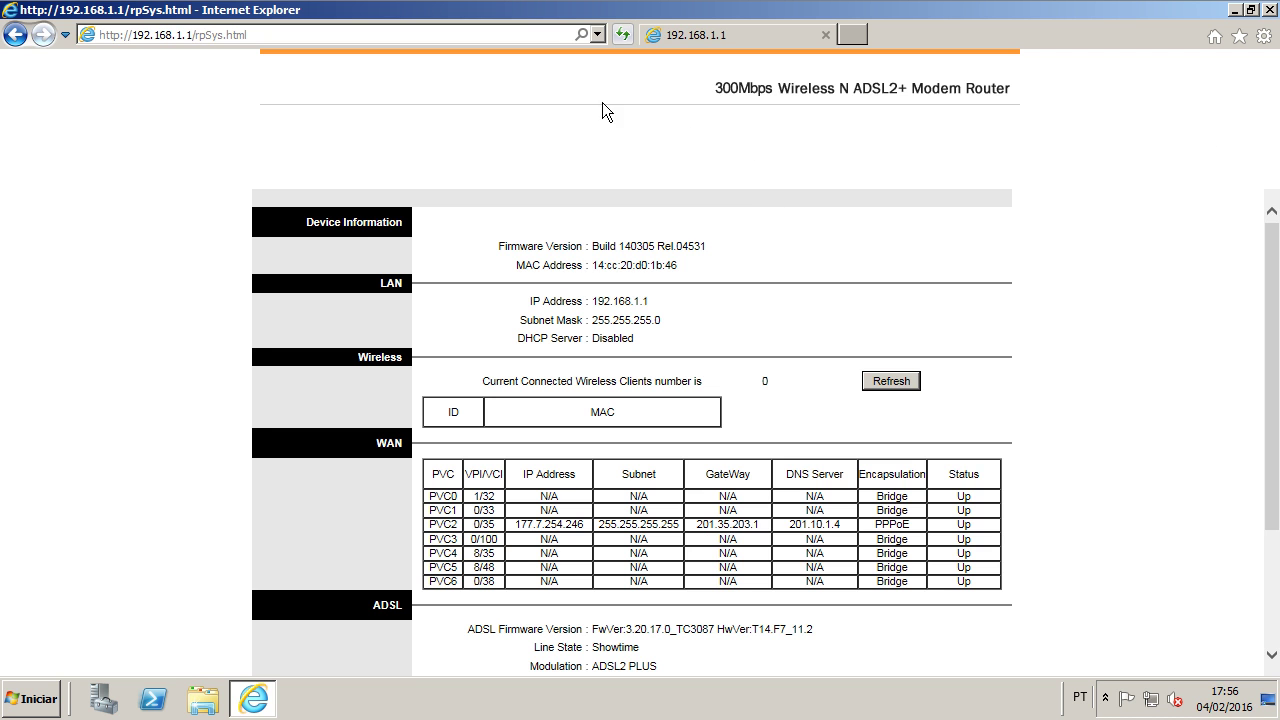
pyautogui.click(622, 34)
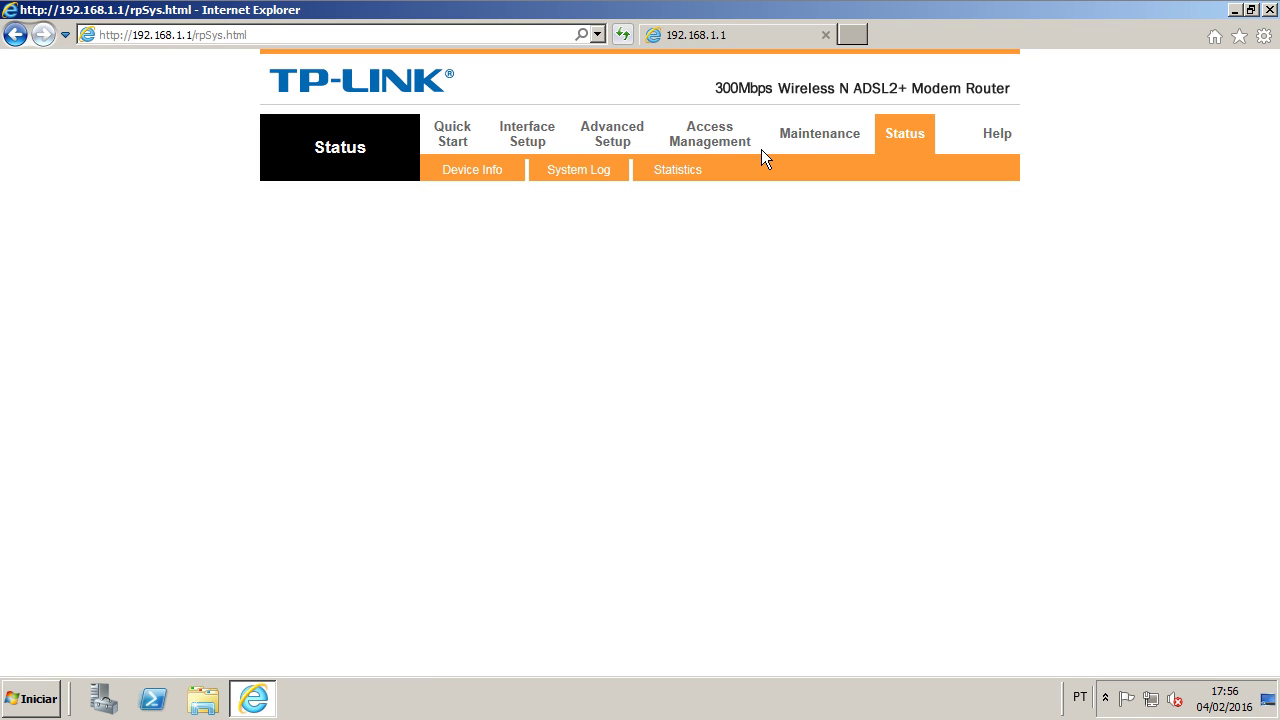
# Step: Open Advanced Setup > NAT virtual server settings on PVC2 and select rule index 3
pyautogui.click(461, 140)
pyautogui.click(526, 142)
pyautogui.click(604, 148)
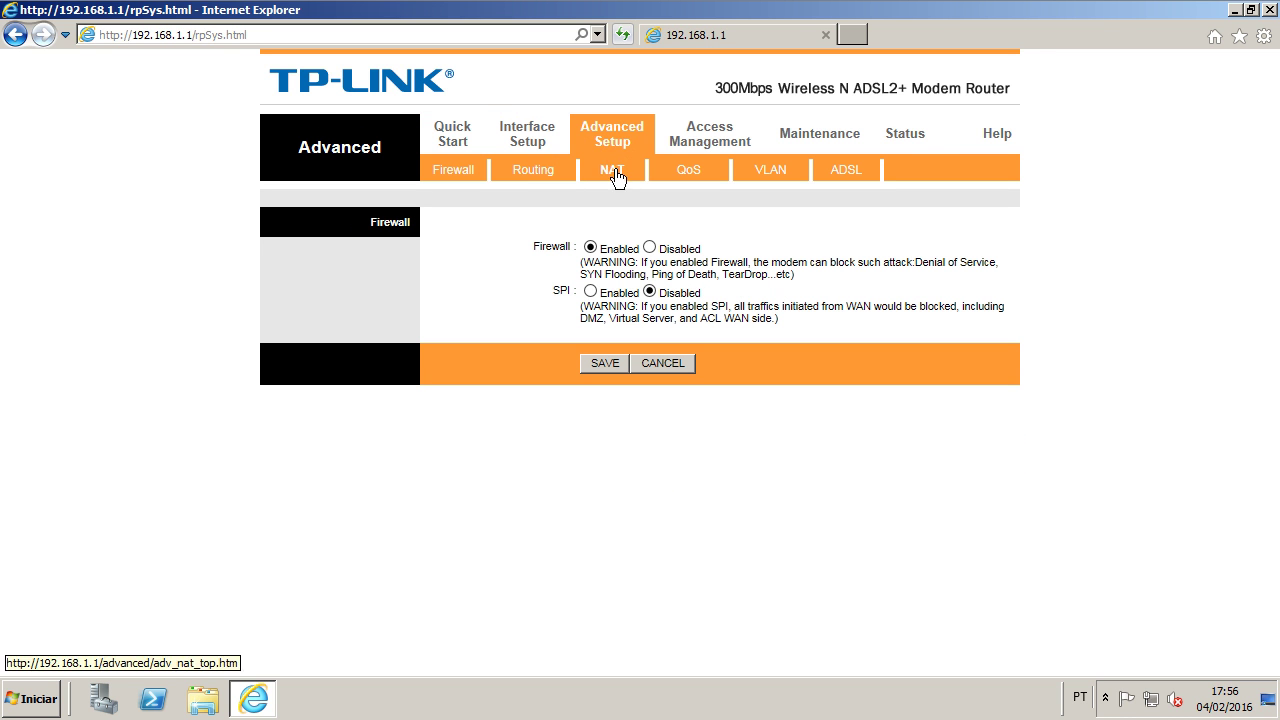
pyautogui.click(620, 172)
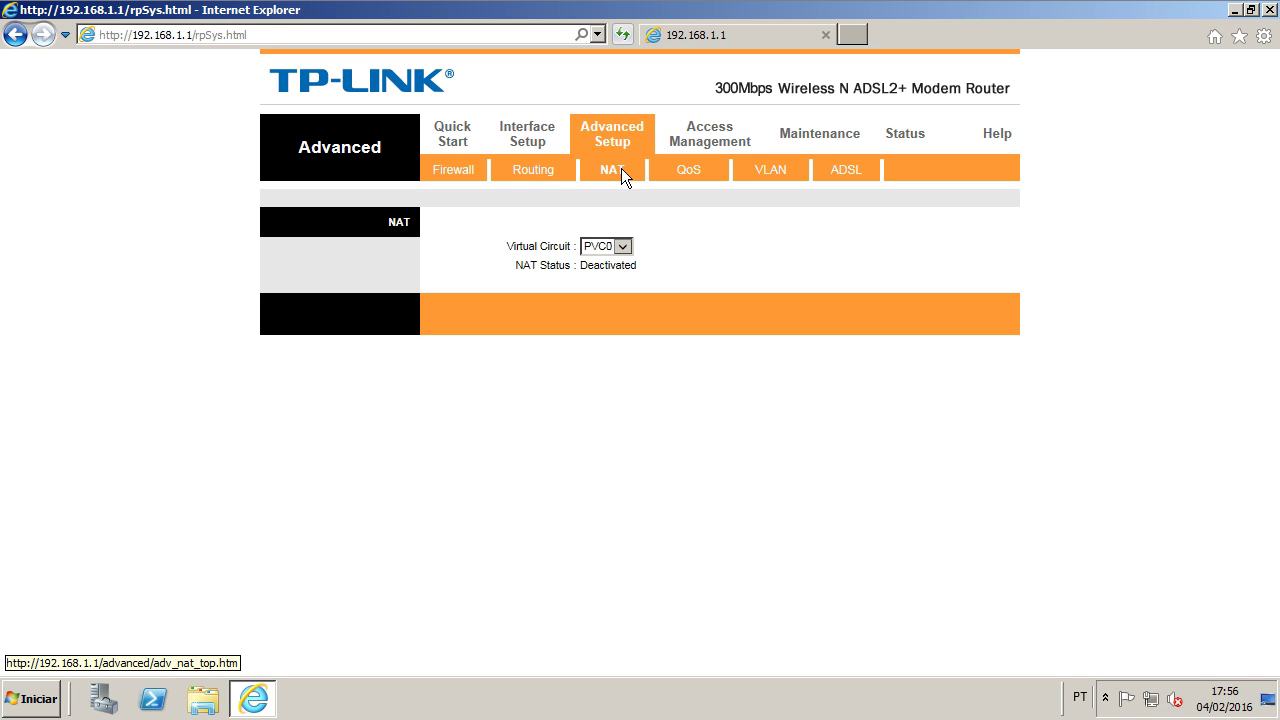
pyautogui.click(622, 246)
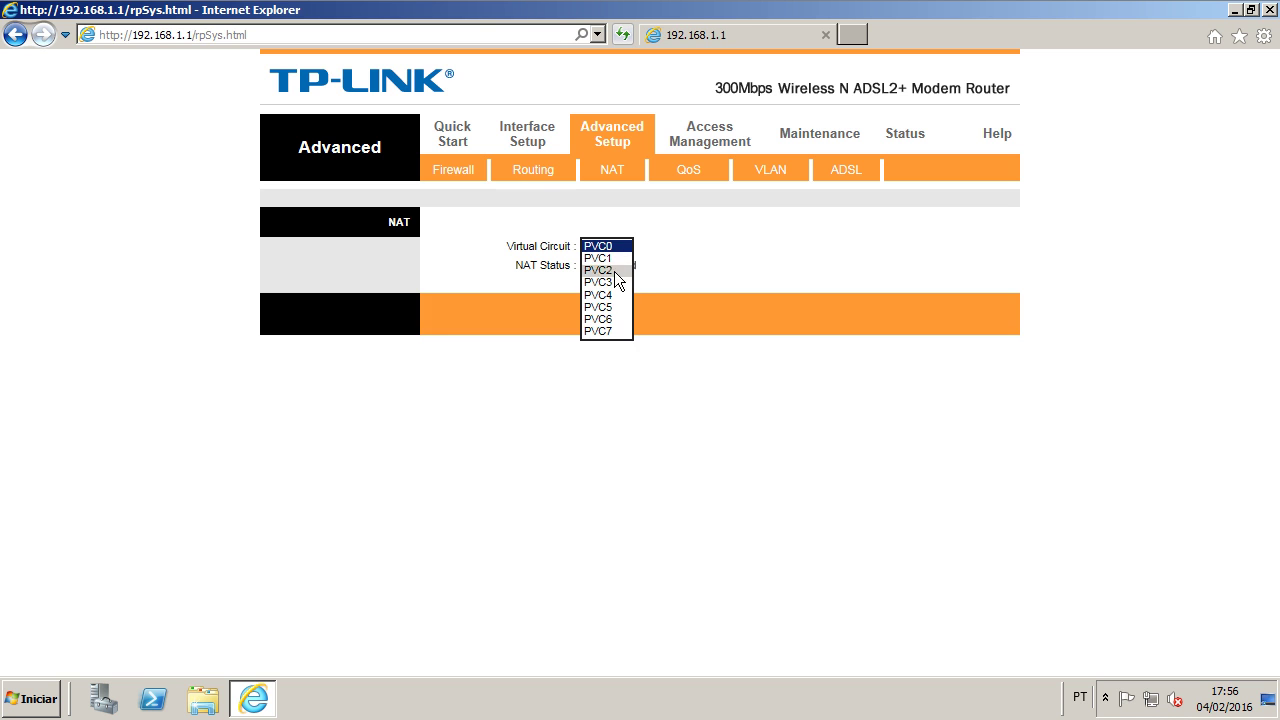
pyautogui.click(618, 270)
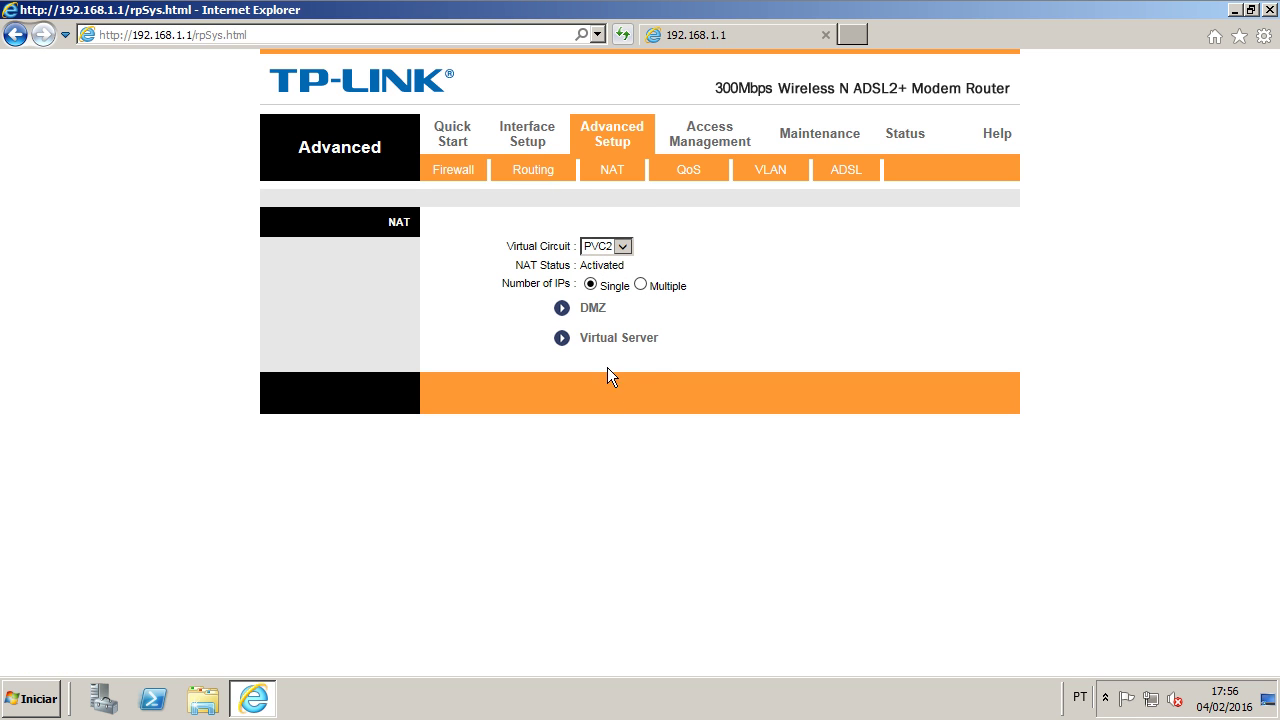
pyautogui.click(616, 340)
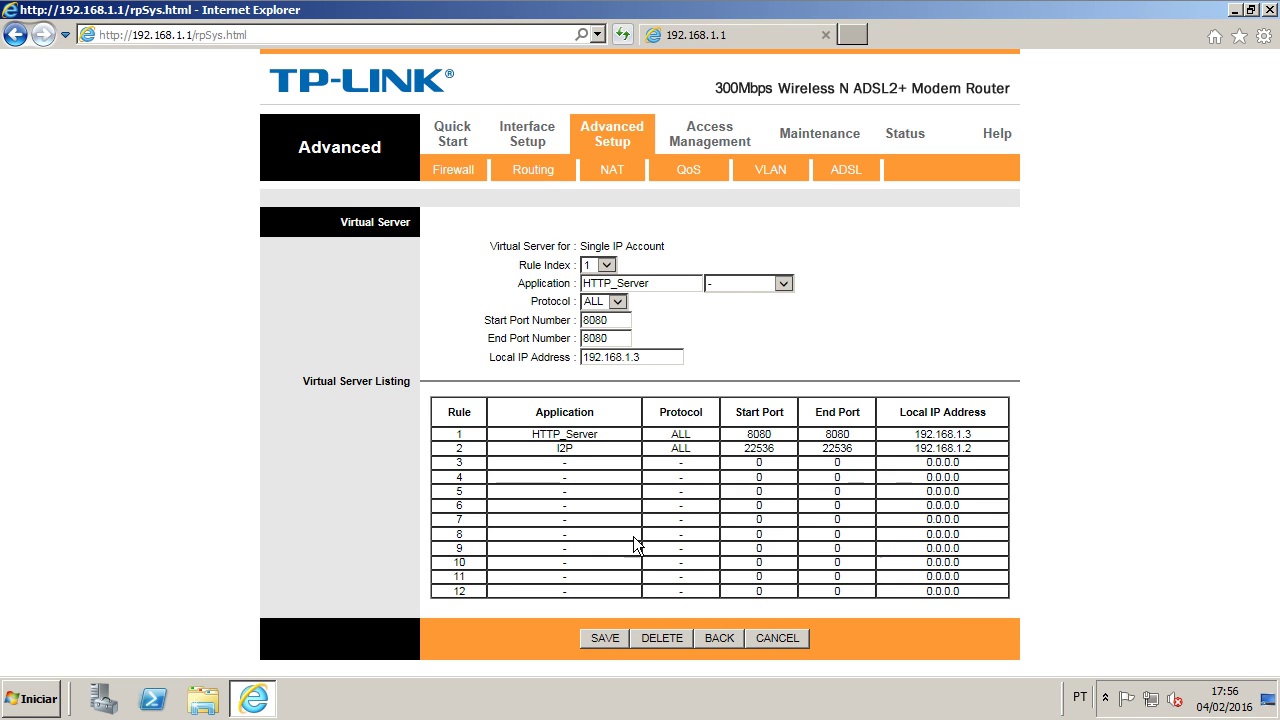
pyautogui.click(606, 266)
pyautogui.click(594, 289)
# Step: Fill rule 3 with name RDP, protocol ALL, ports 3389–3389, local IP 192.168.0.5
pyautogui.click(745, 286)
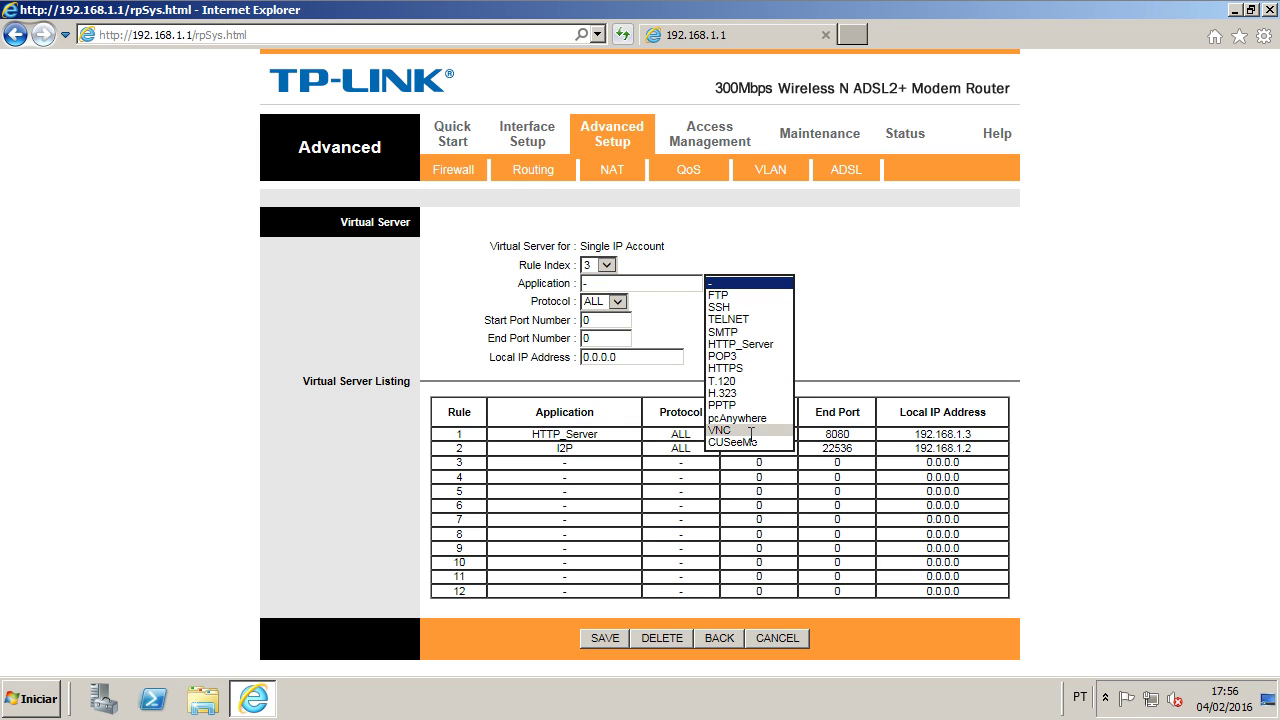
pyautogui.press('Escape')
pyautogui.click(512, 283)
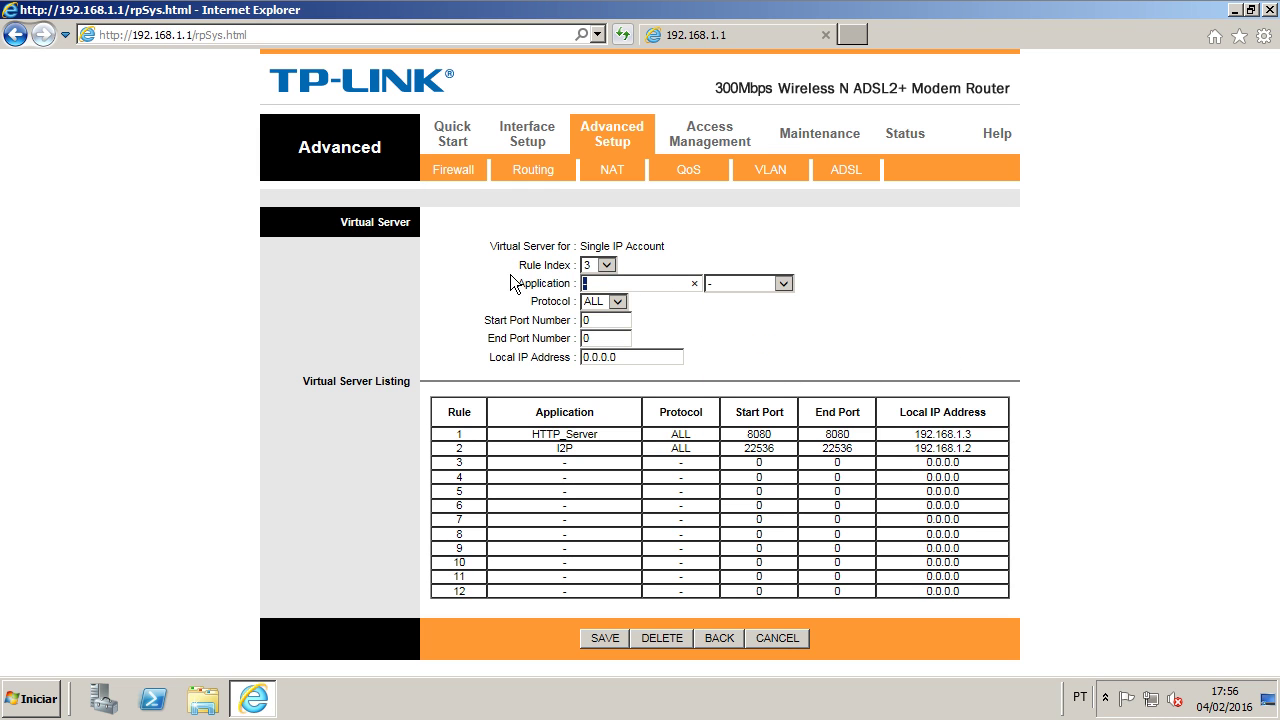
pyautogui.write('RDP')
pyautogui.click(614, 301)
pyautogui.click(605, 311)
pyautogui.press('Tab')
pyautogui.write('3389')
pyautogui.press('Tab')
pyautogui.write('3389')
pyautogui.press('Tab')
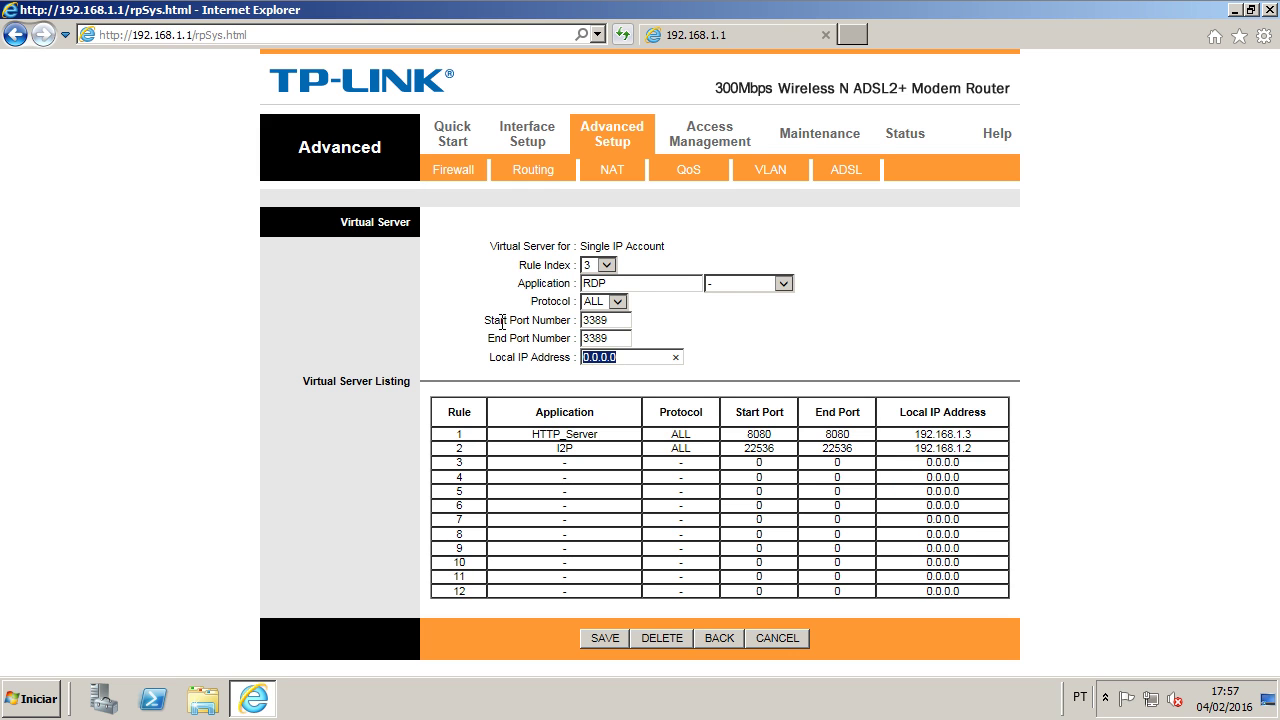
pyautogui.write('192.168.0.5')
# Step: Close the Internet Explorer window showing the TP-LINK router page
pyautogui.click(825, 35)
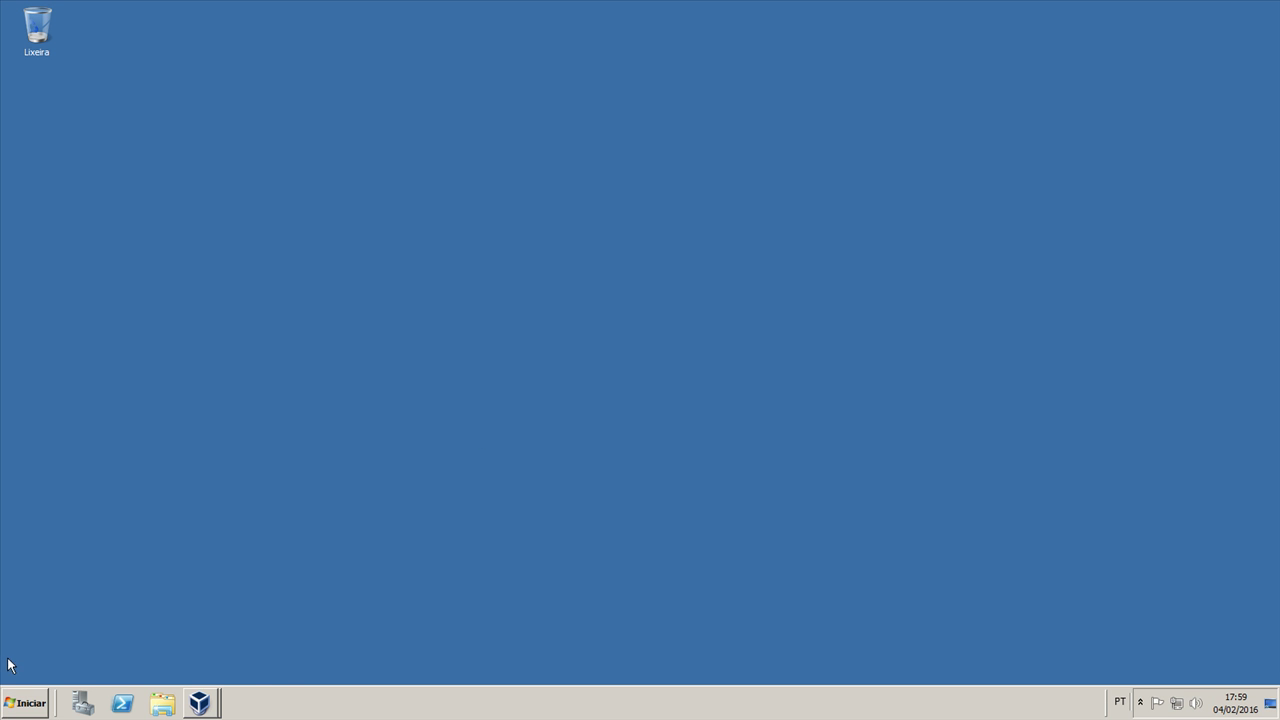
# Step: Launch Remote Desktop Connection from Accessories and expand its full options
pyautogui.click(25, 703)
pyautogui.click(64, 646)
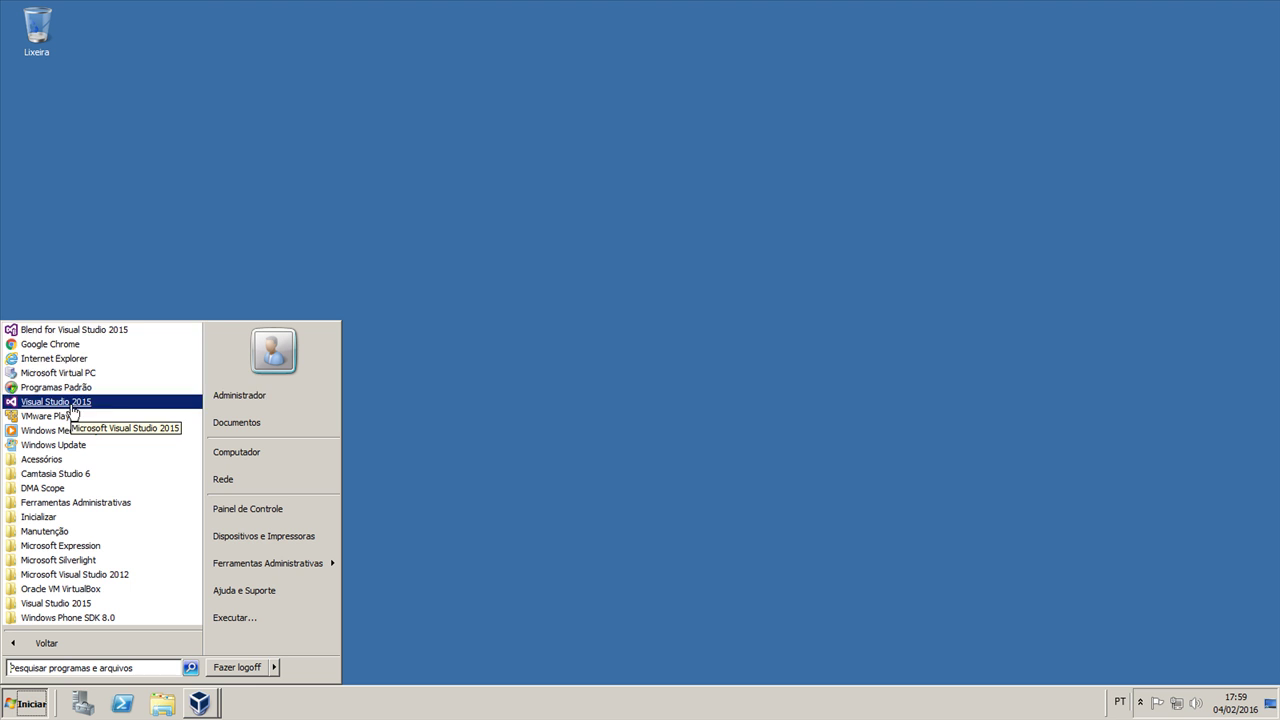
pyautogui.click(64, 459)
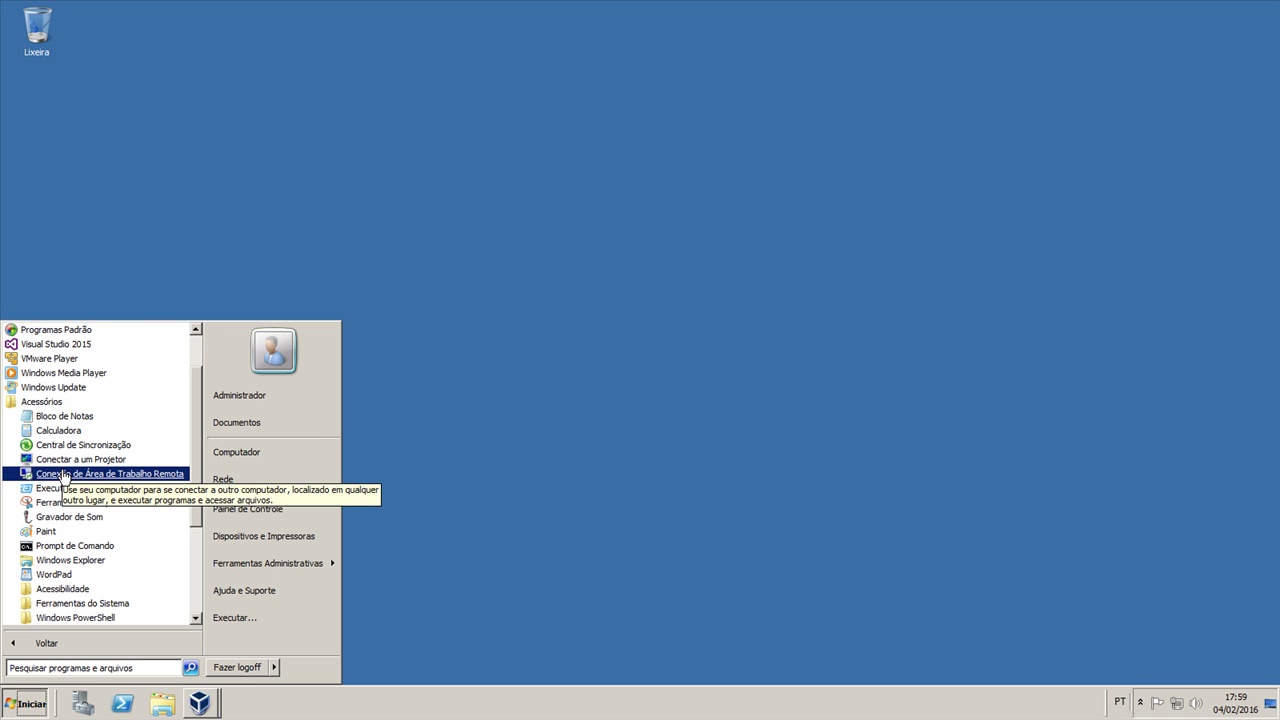
pyautogui.click(96, 474)
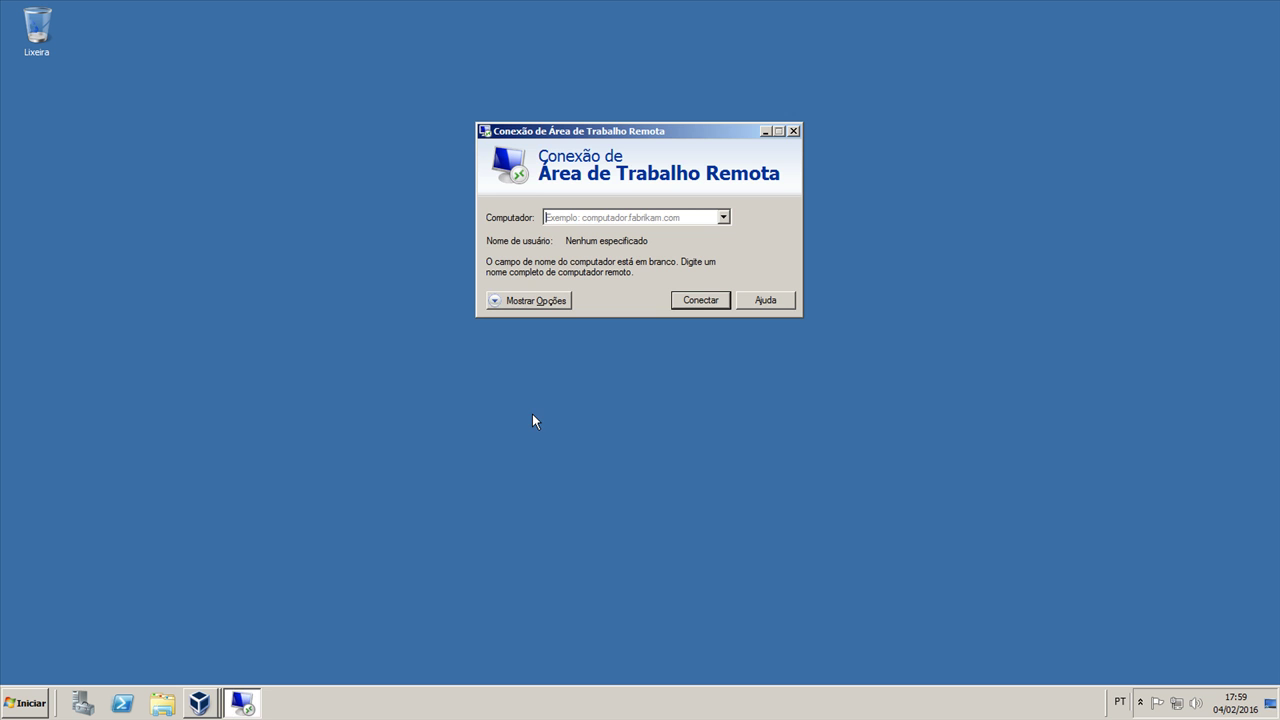
pyautogui.click(550, 296)
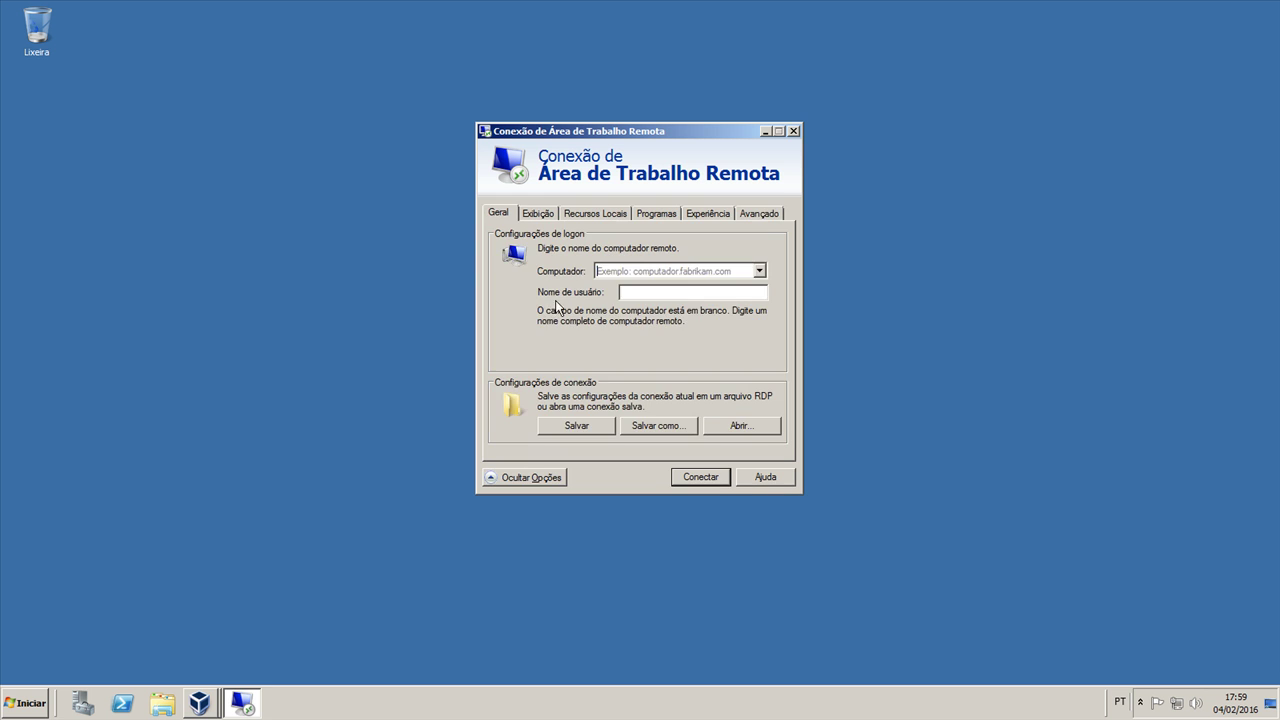
# Step: Set server authentication to connect without warning, leaving gateway settings unchanged
pyautogui.click(762, 220)
pyautogui.click(643, 320)
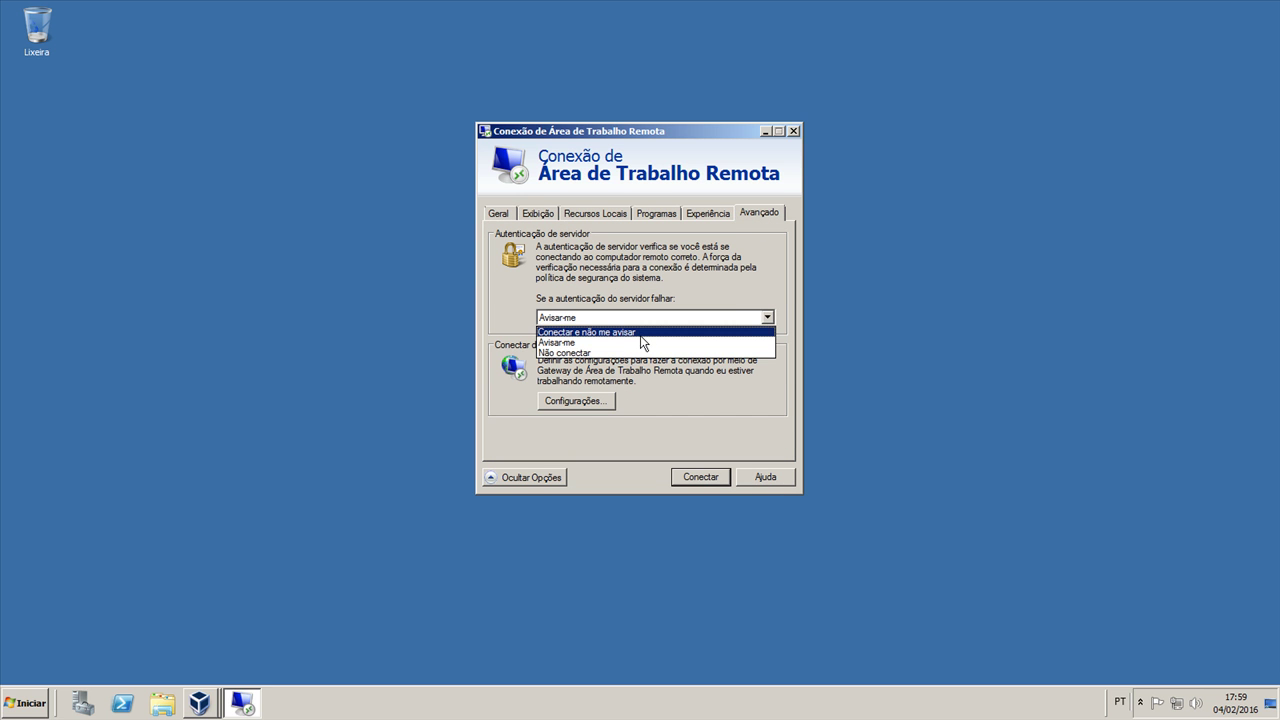
pyautogui.click(641, 333)
pyautogui.click(576, 401)
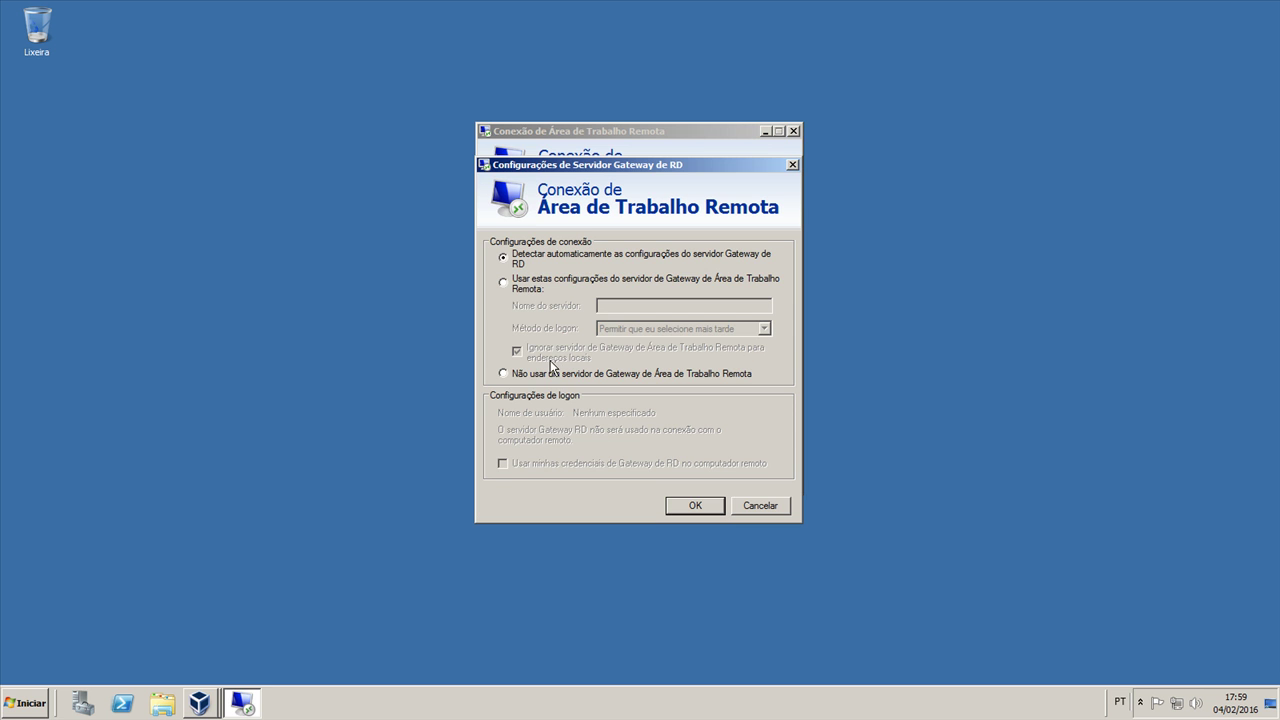
pyautogui.click(681, 508)
# Step: Set the Experience connection speed to LAN
pyautogui.click(700, 220)
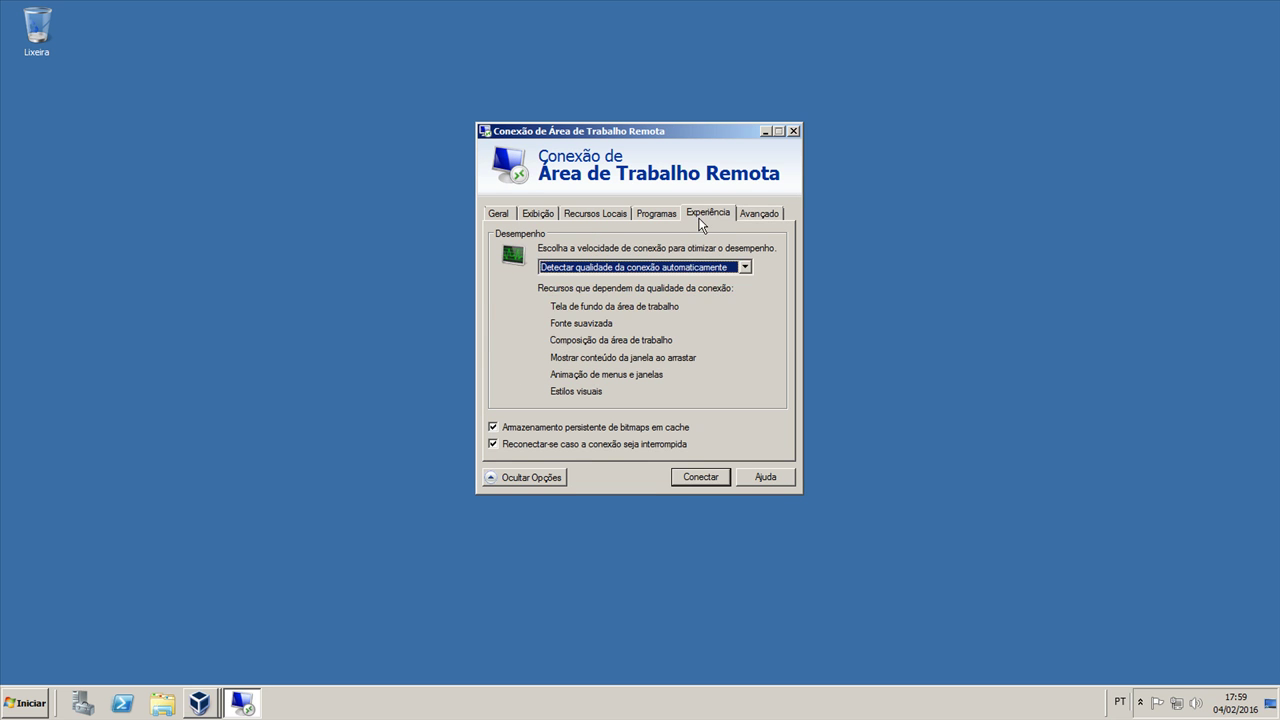
pyautogui.click(618, 268)
pyautogui.click(613, 333)
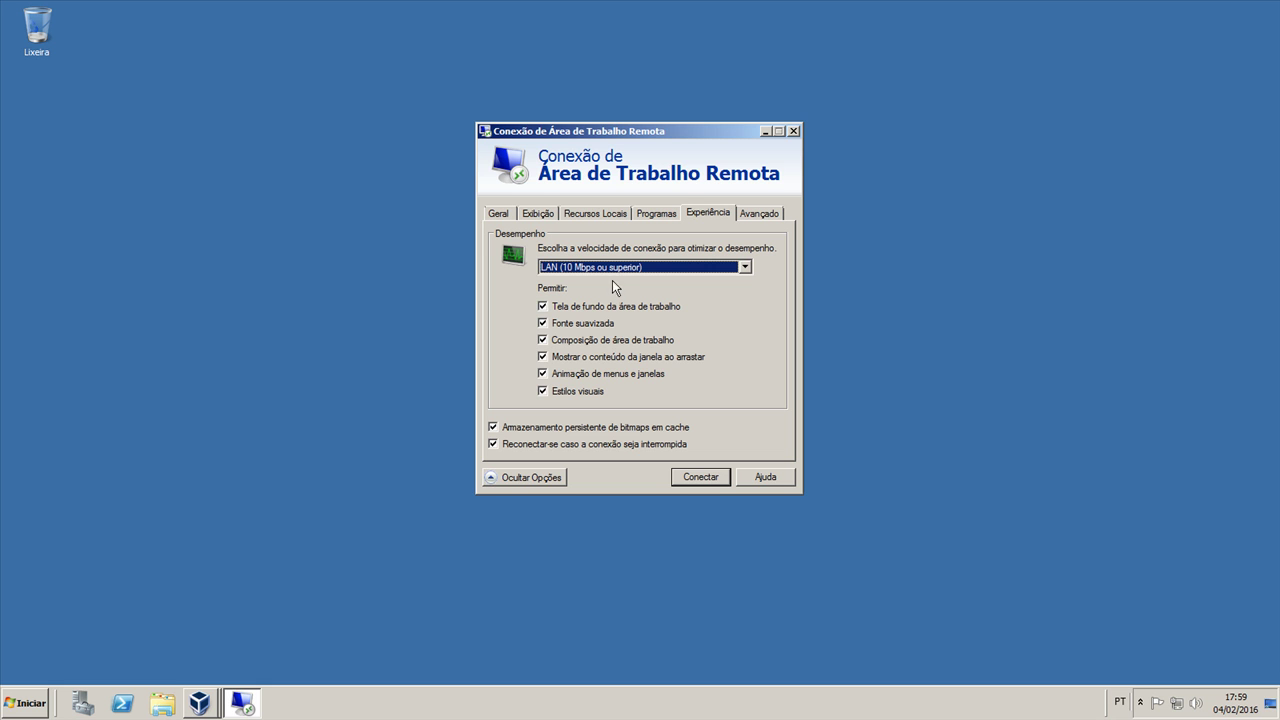
pyautogui.click(615, 268)
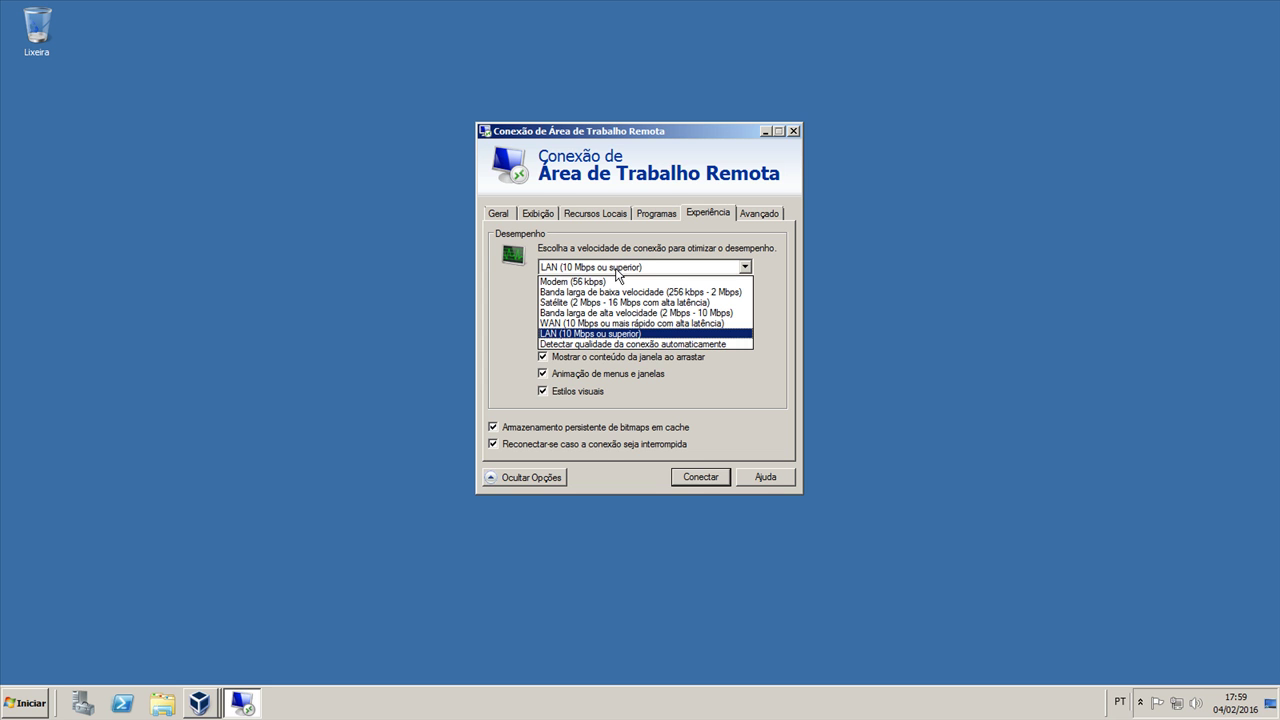
pyautogui.click(616, 338)
# Step: Set remote audio to record from this computer
pyautogui.click(644, 213)
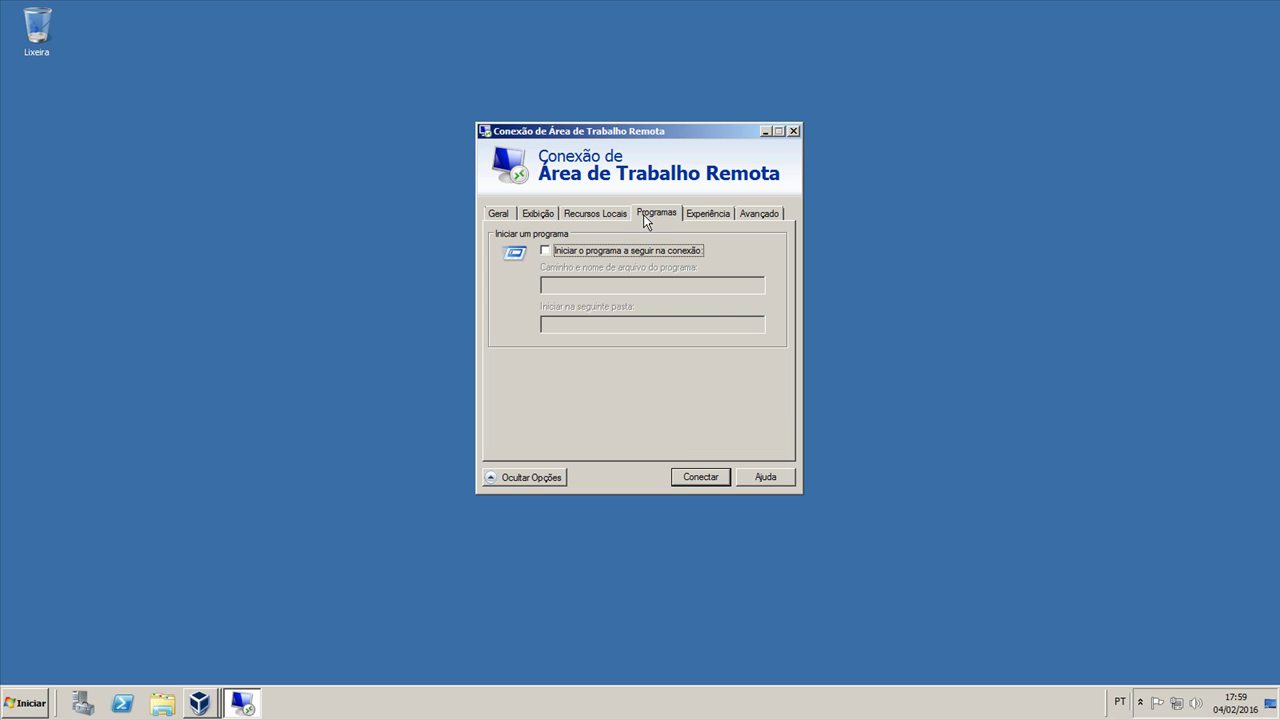
pyautogui.click(600, 213)
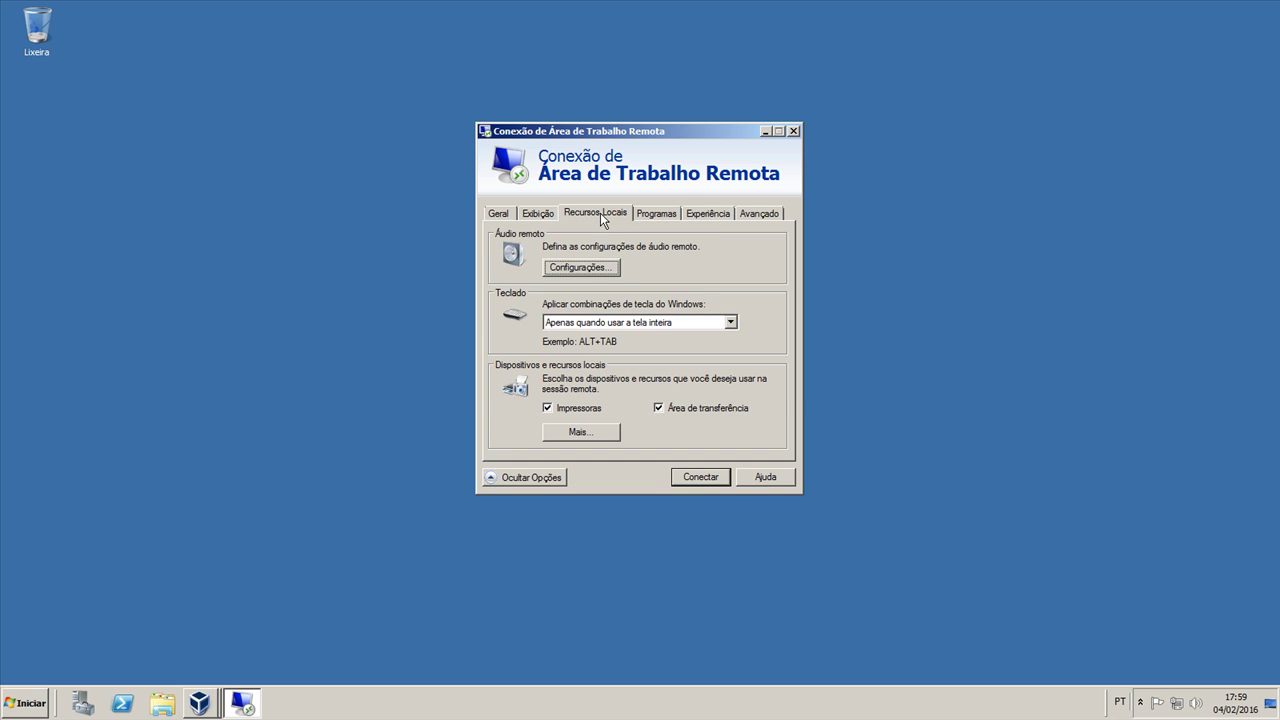
pyautogui.click(578, 266)
pyautogui.click(579, 323)
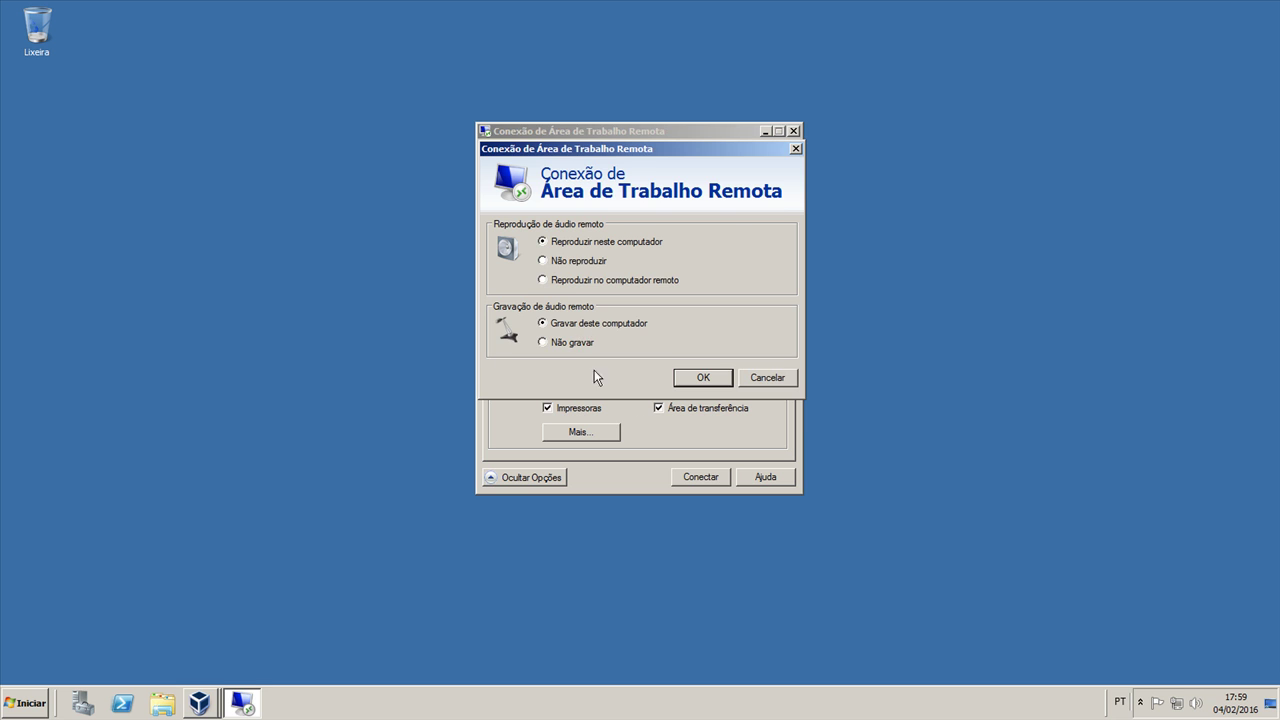
pyautogui.click(697, 378)
# Step: Keep Windows key combinations for full screen only, stop sharing printers, and return to General
pyautogui.click(634, 323)
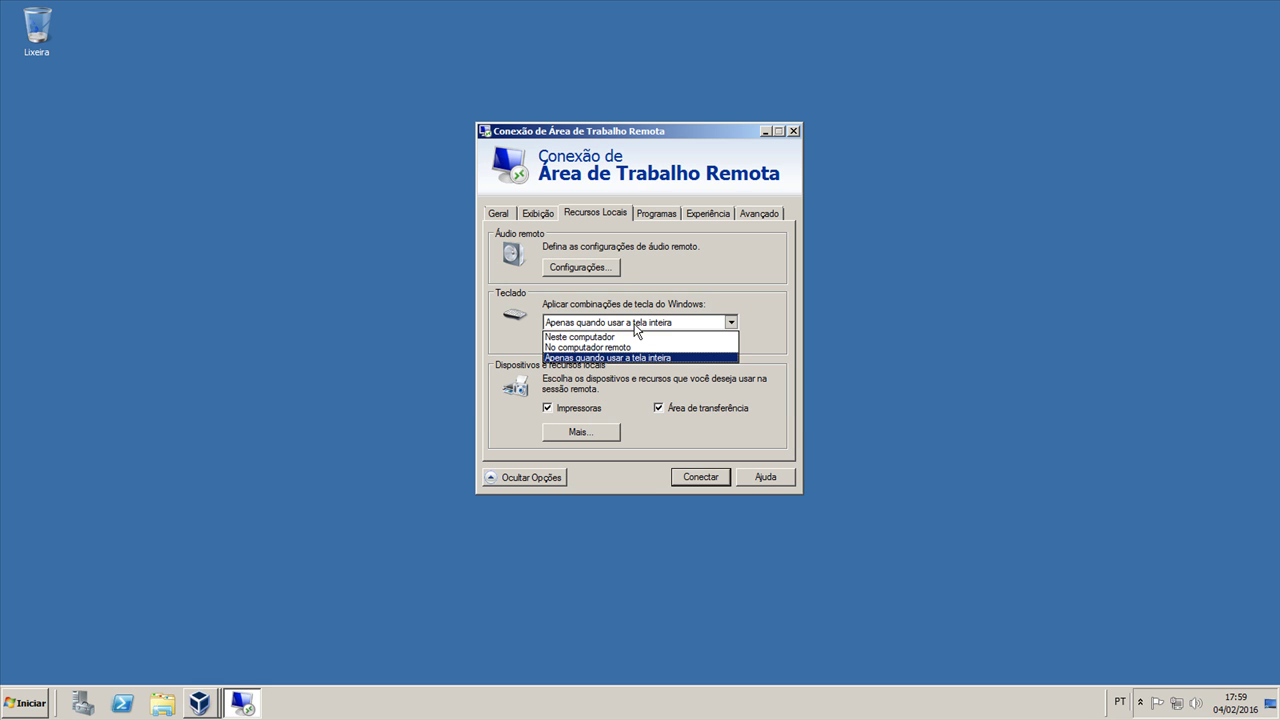
pyautogui.click(634, 324)
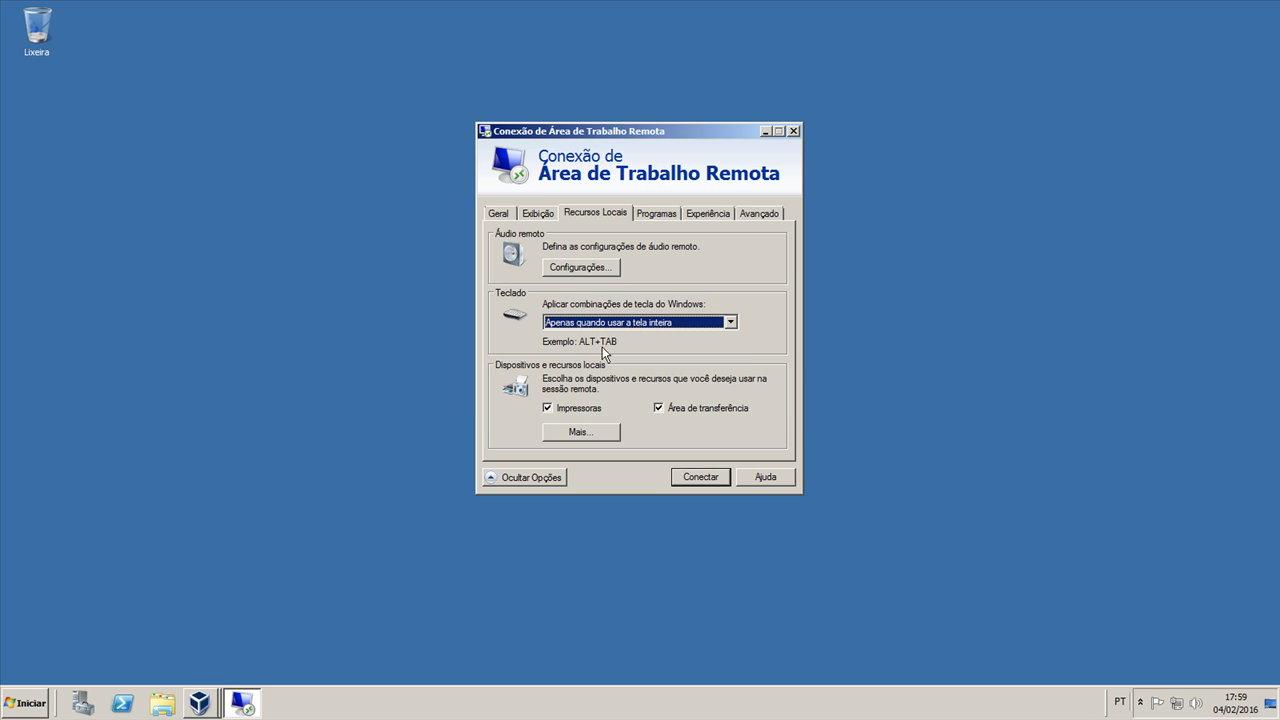
pyautogui.click(570, 410)
pyautogui.click(573, 434)
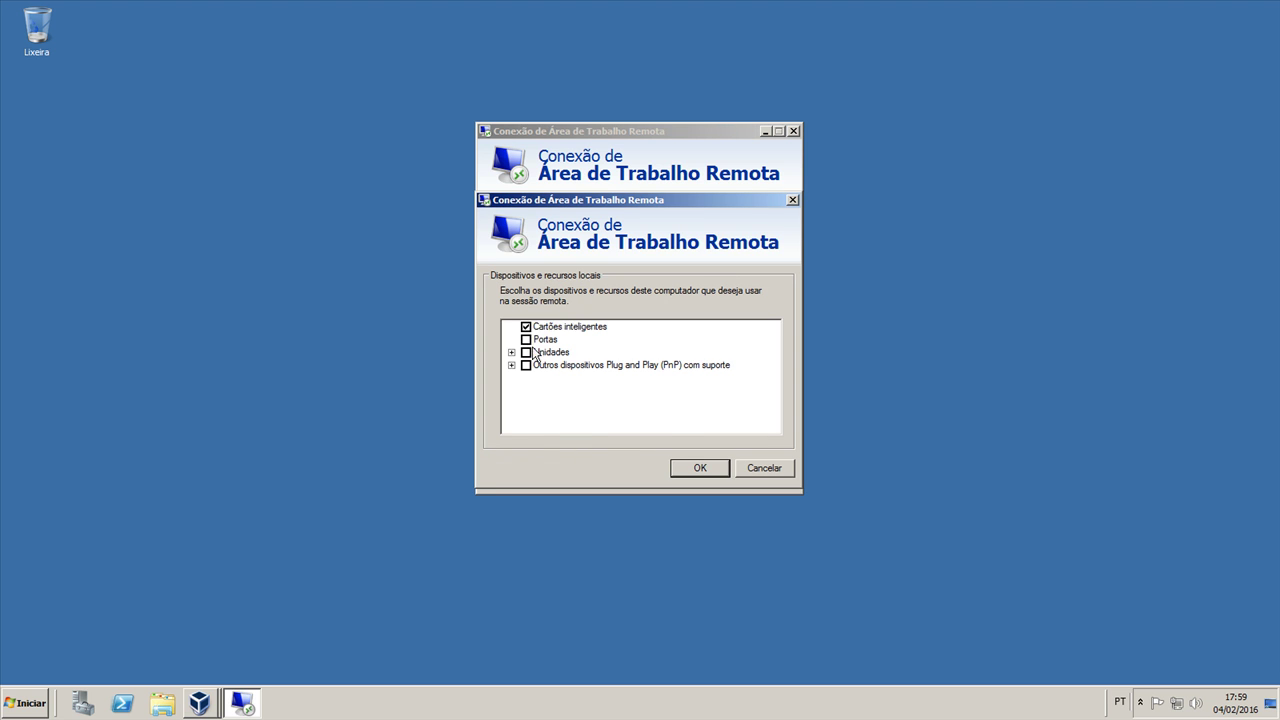
pyautogui.click(695, 467)
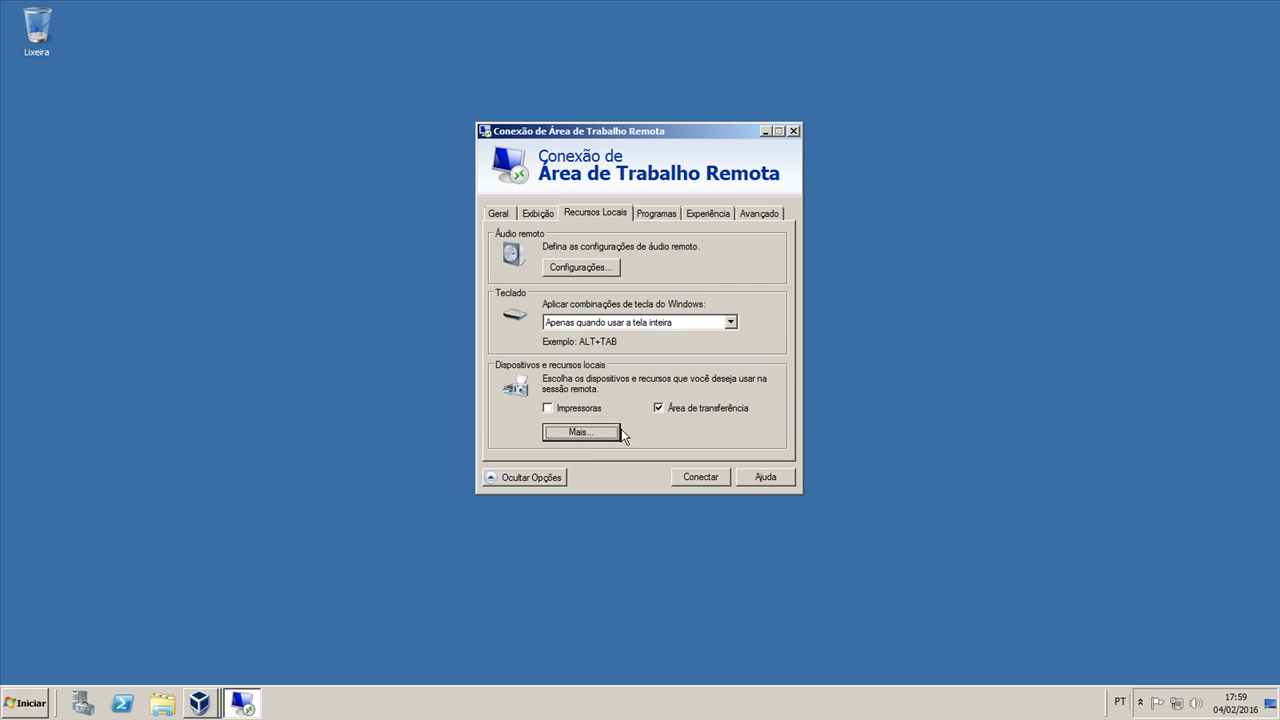
pyautogui.click(534, 214)
pyautogui.click(490, 222)
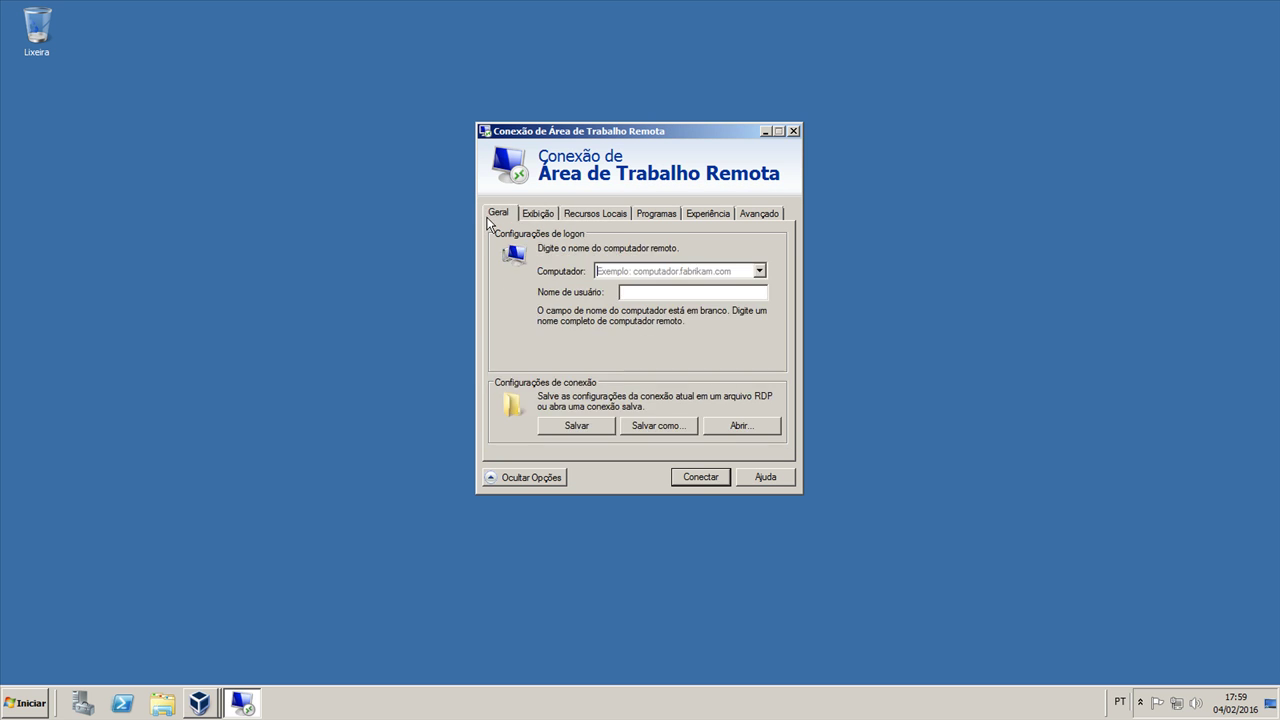
# Step: Enter 192.168.0.5 as the remote computer name
pyautogui.click(667, 270)
pyautogui.write('192.168')
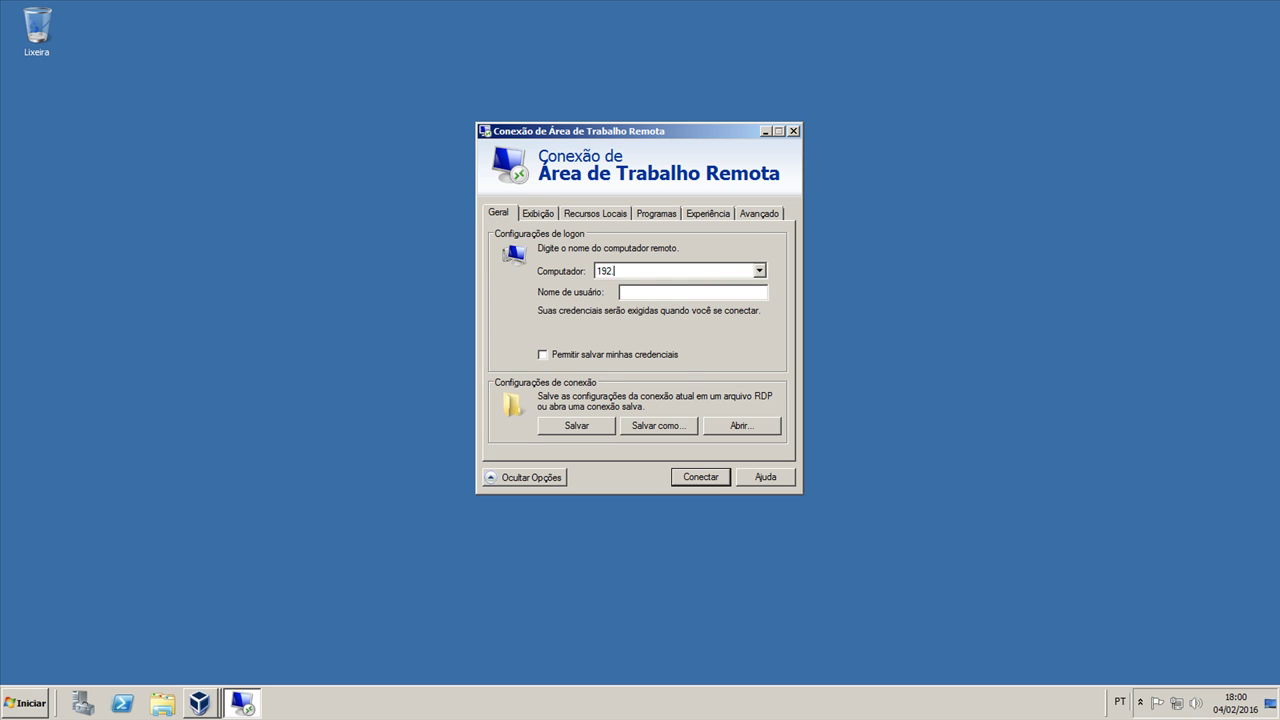
pyautogui.write('.0.5')
# Step: Start connecting and trust this remote computer without asking again
pyautogui.click(688, 481)
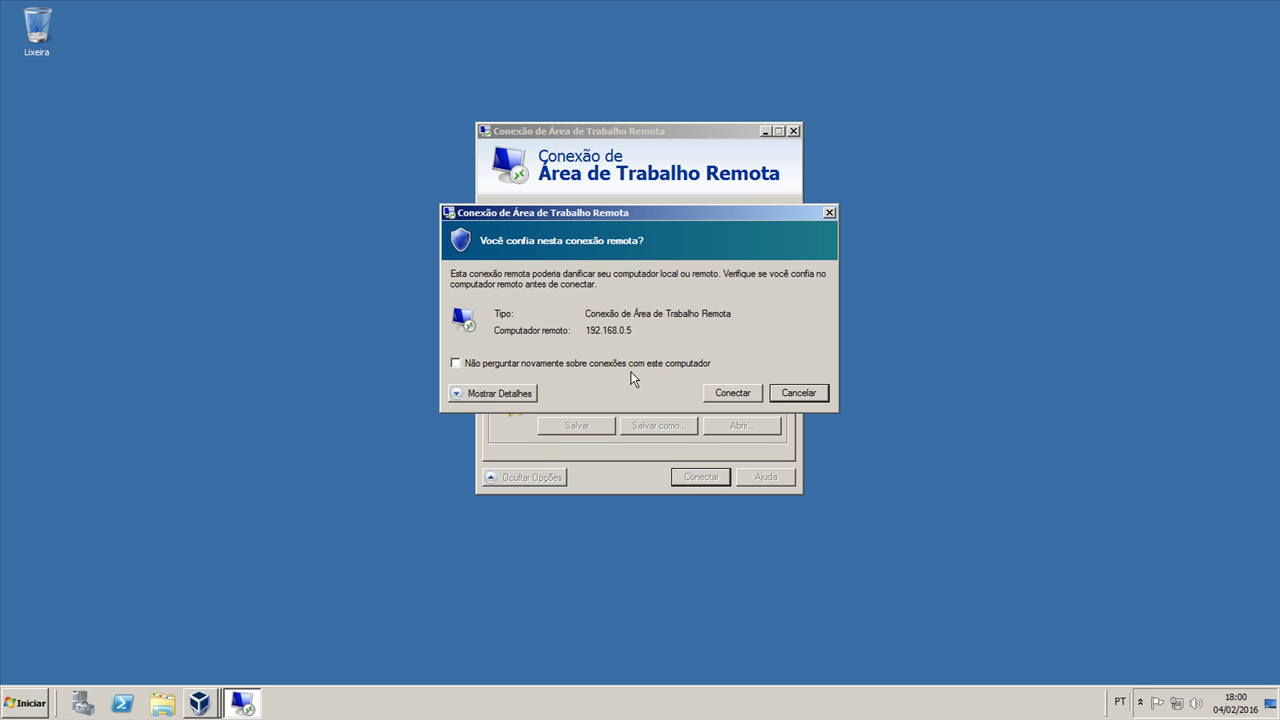
pyautogui.click(487, 365)
pyautogui.click(508, 393)
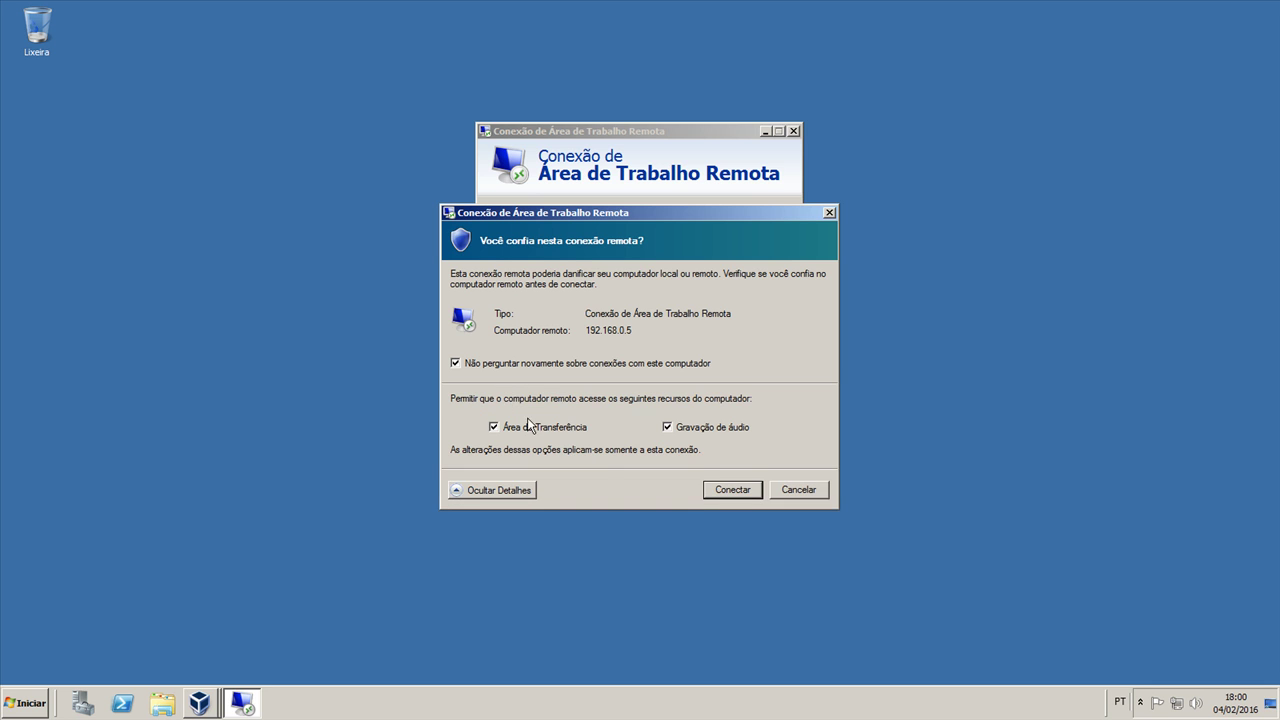
pyautogui.click(713, 489)
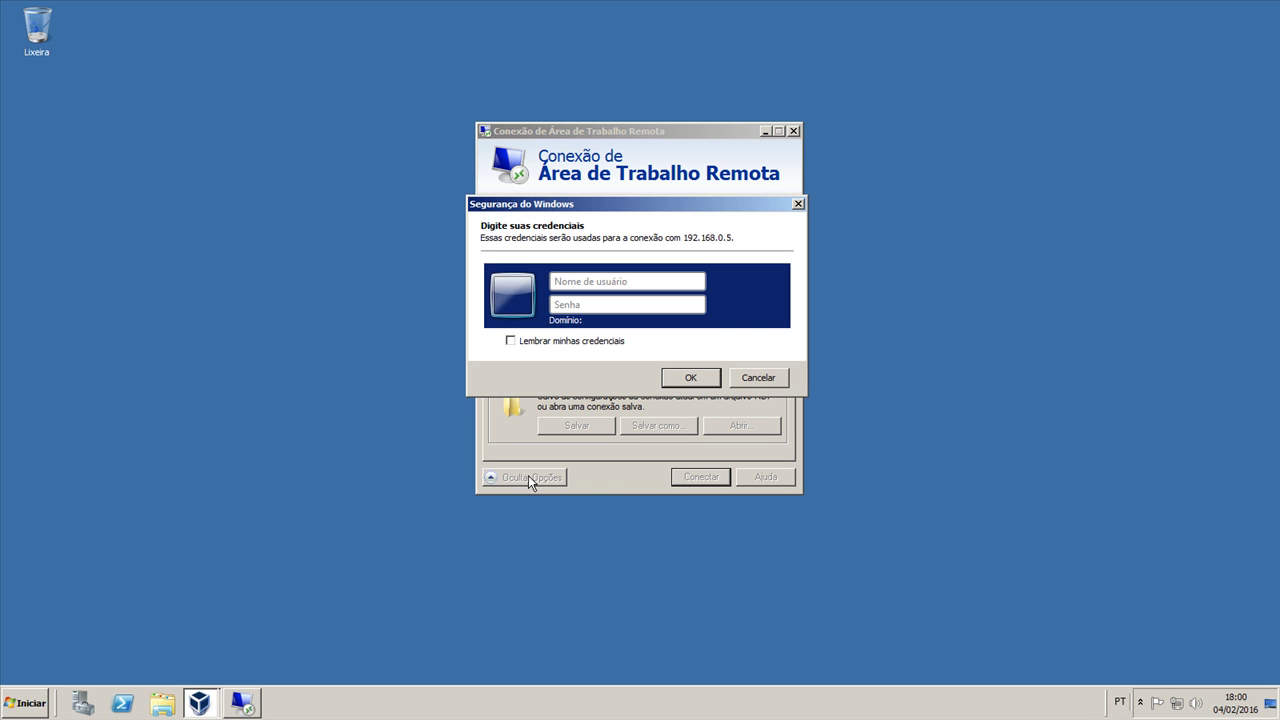
# Step: Log in as Administrador with the account password in Windows Security
pyautogui.write('Administrador')
pyautogui.press('Tab')
pyautogui.write('••••••••')
pyautogui.click(695, 384)
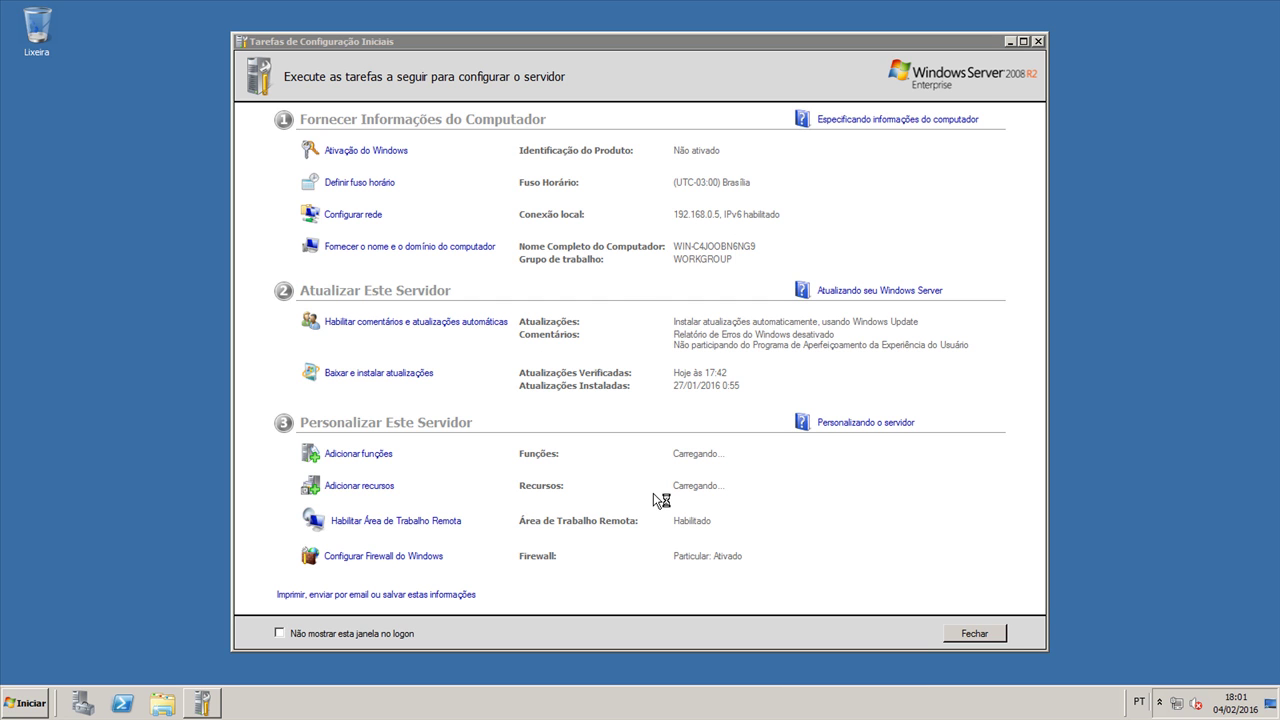
# Step: Minimize Initial Configuration Tasks and show Task Manager's Users tab with Console and RDP-Tcp#0 sessions
pyautogui.click(1011, 42)
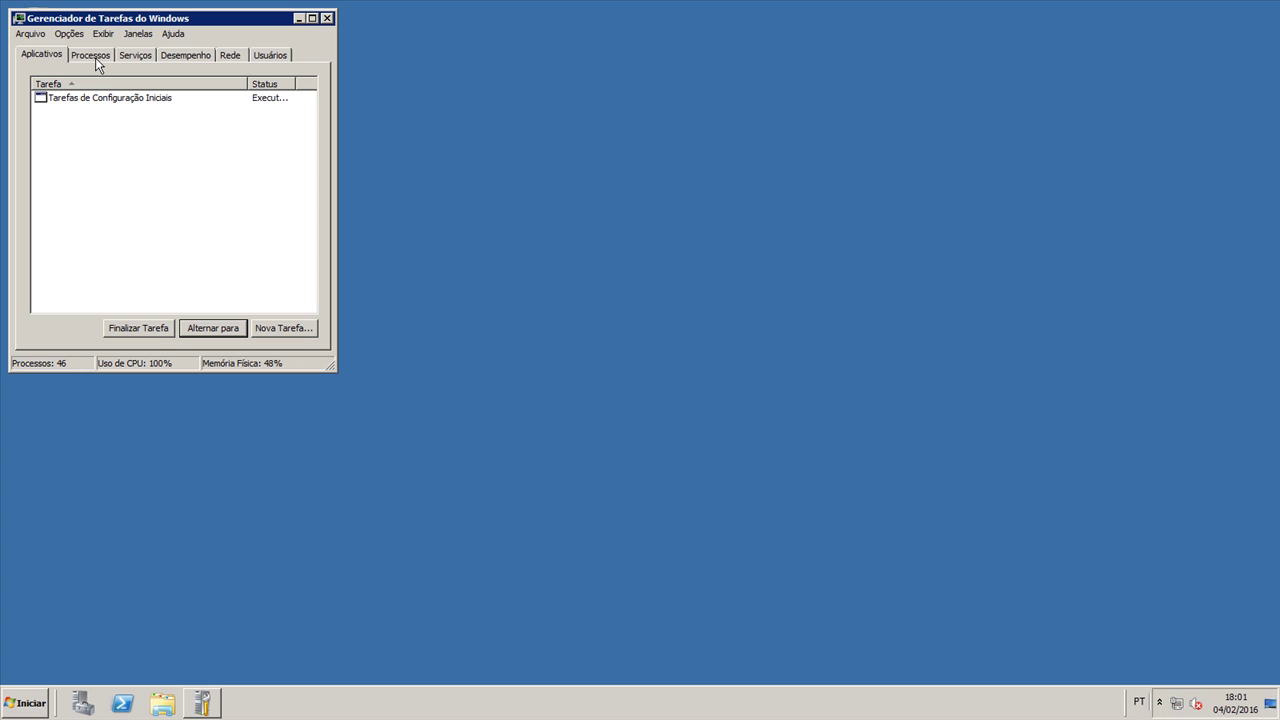
pyautogui.click(97, 62)
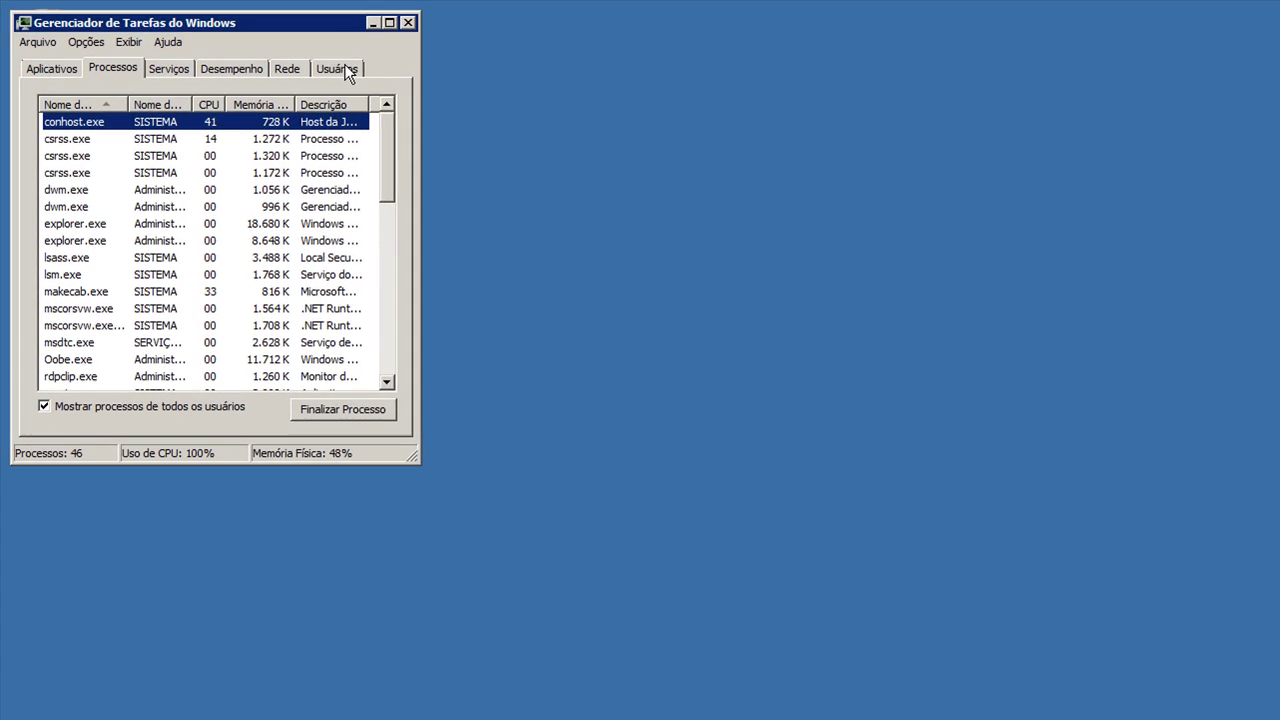
pyautogui.click(346, 73)
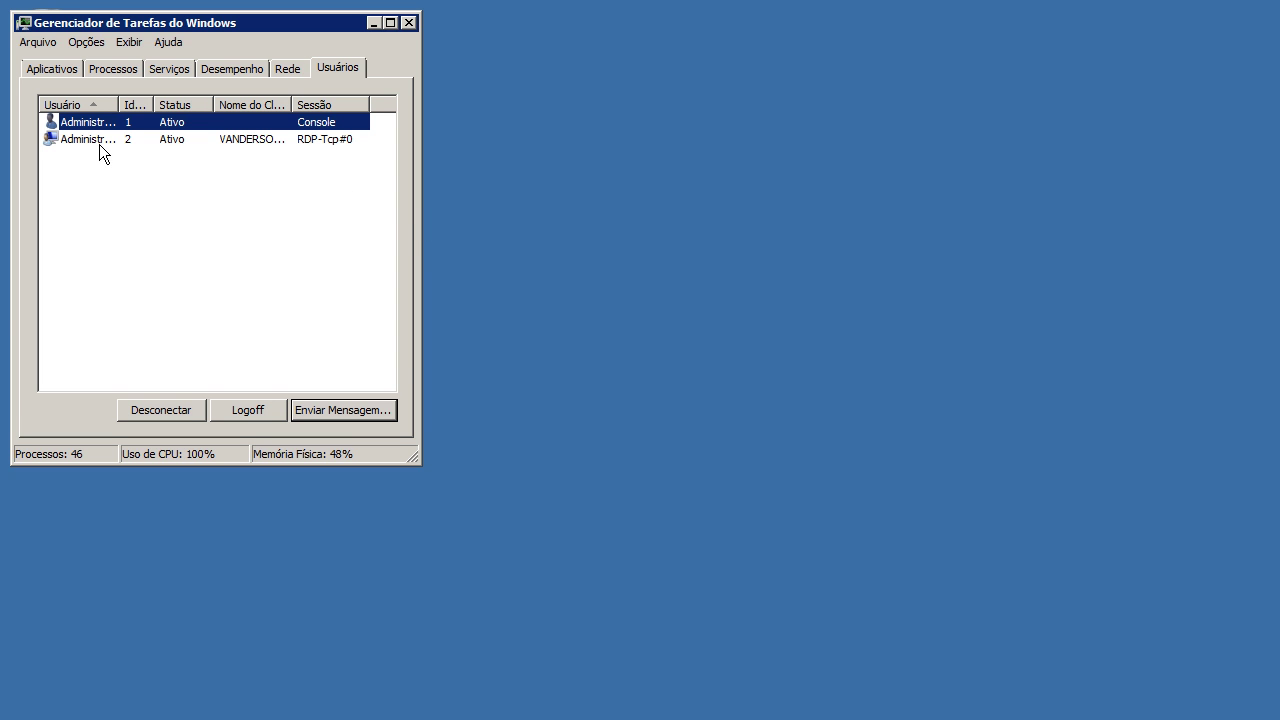
# Step: Autosize the User and Client Name columns and inspect the Console and RDP-Tcp#0 sessions
pyautogui.doubleClick(120, 104)
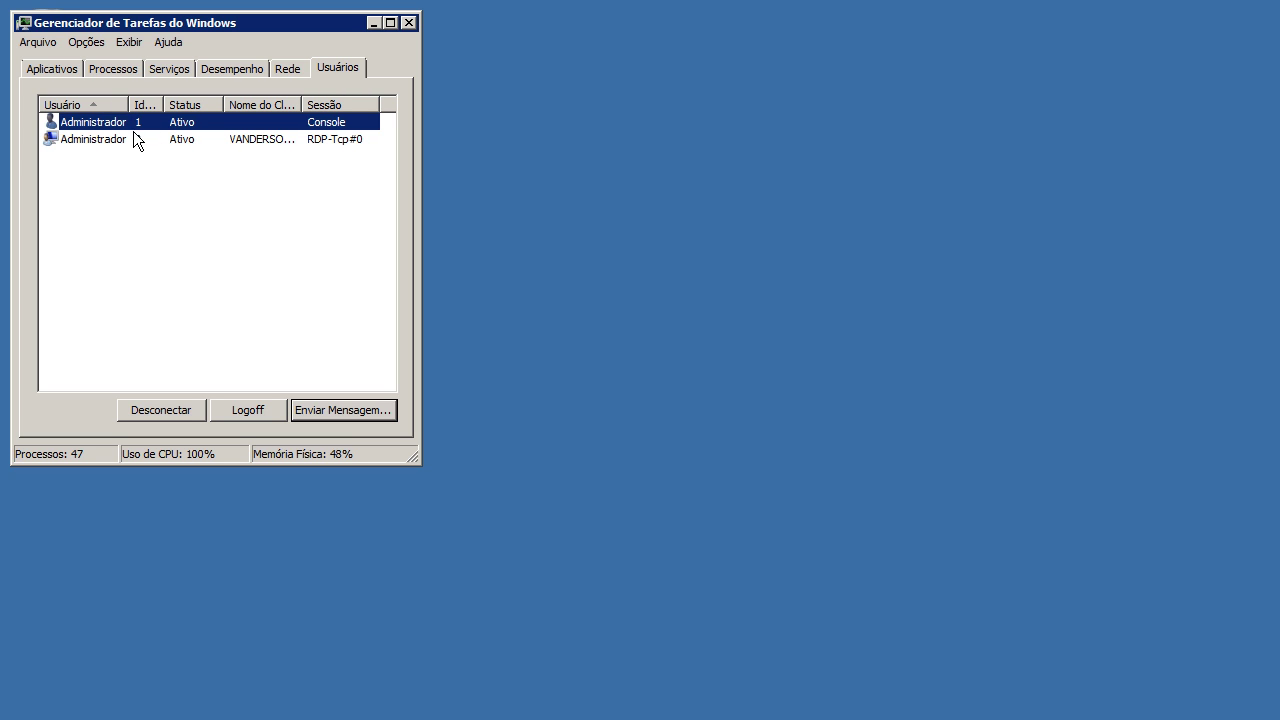
pyautogui.click(330, 141)
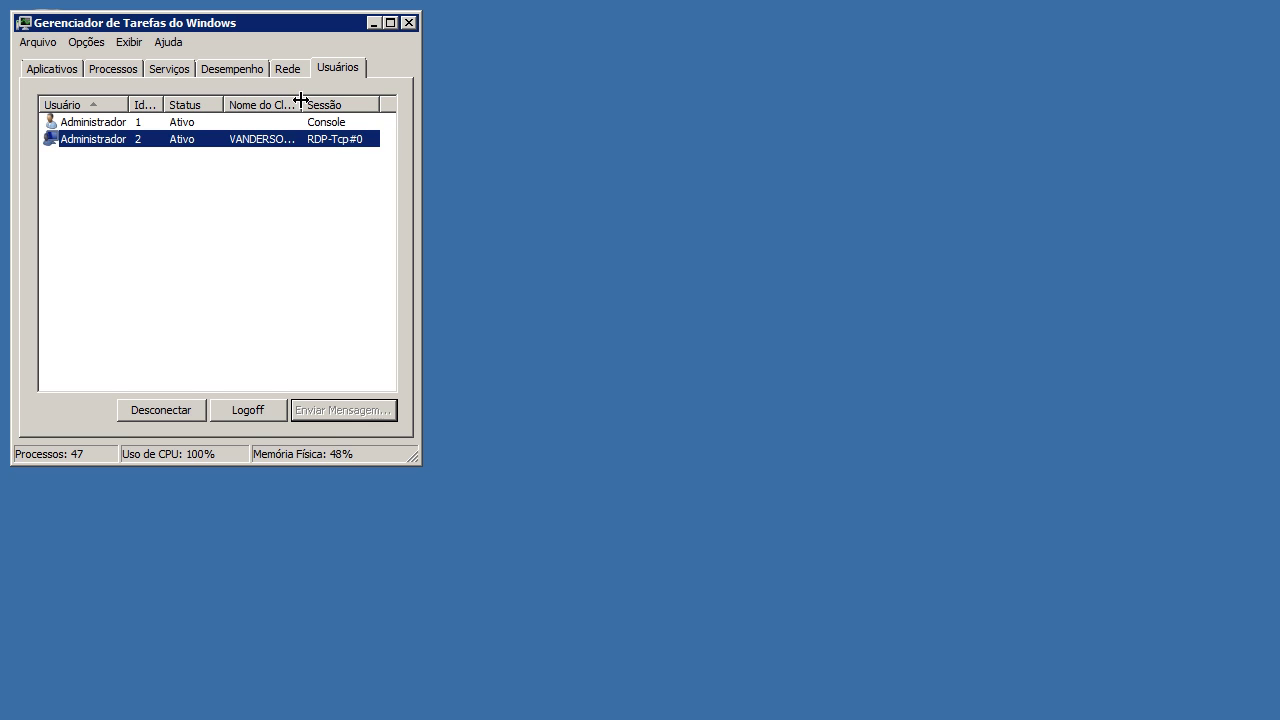
pyautogui.doubleClick(301, 100)
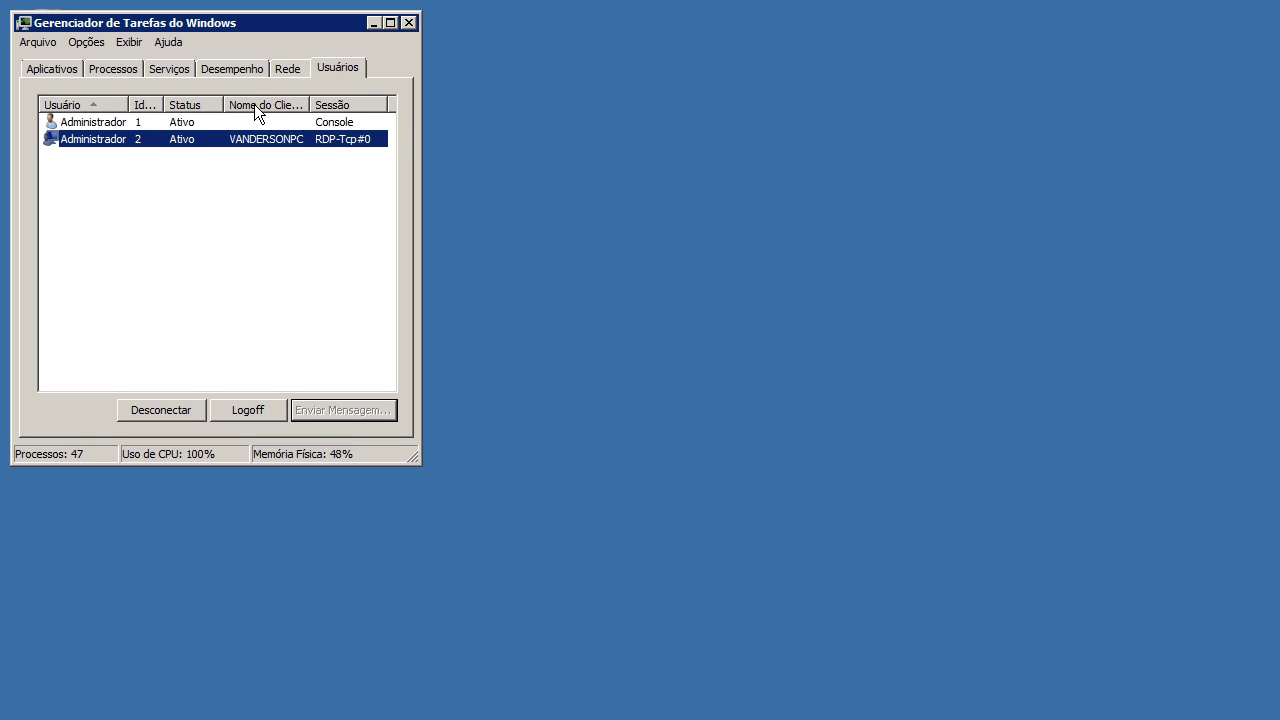
pyautogui.press('Up')
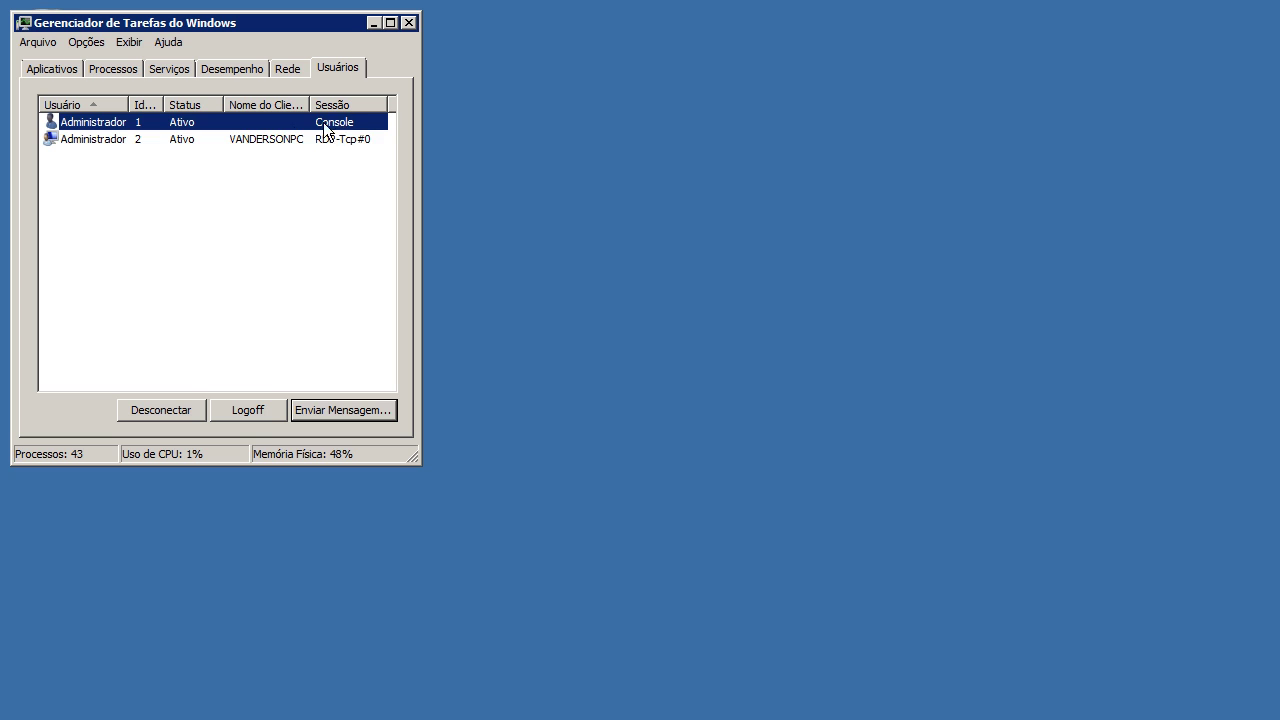
pyautogui.click(280, 139)
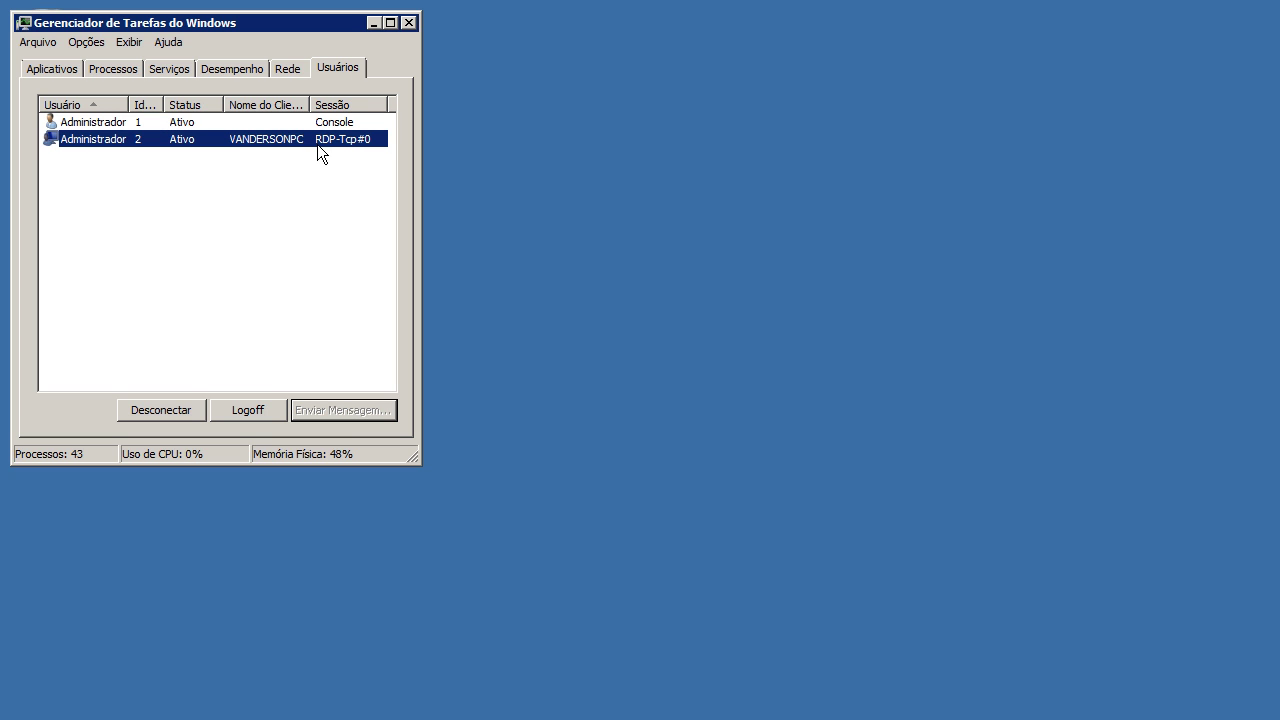
pyautogui.press('Up')
pyautogui.press('Down')
# Step: Browse the Processes, Performance, Services and Network tabs, then reselect the Console session under Users
pyautogui.click(133, 69)
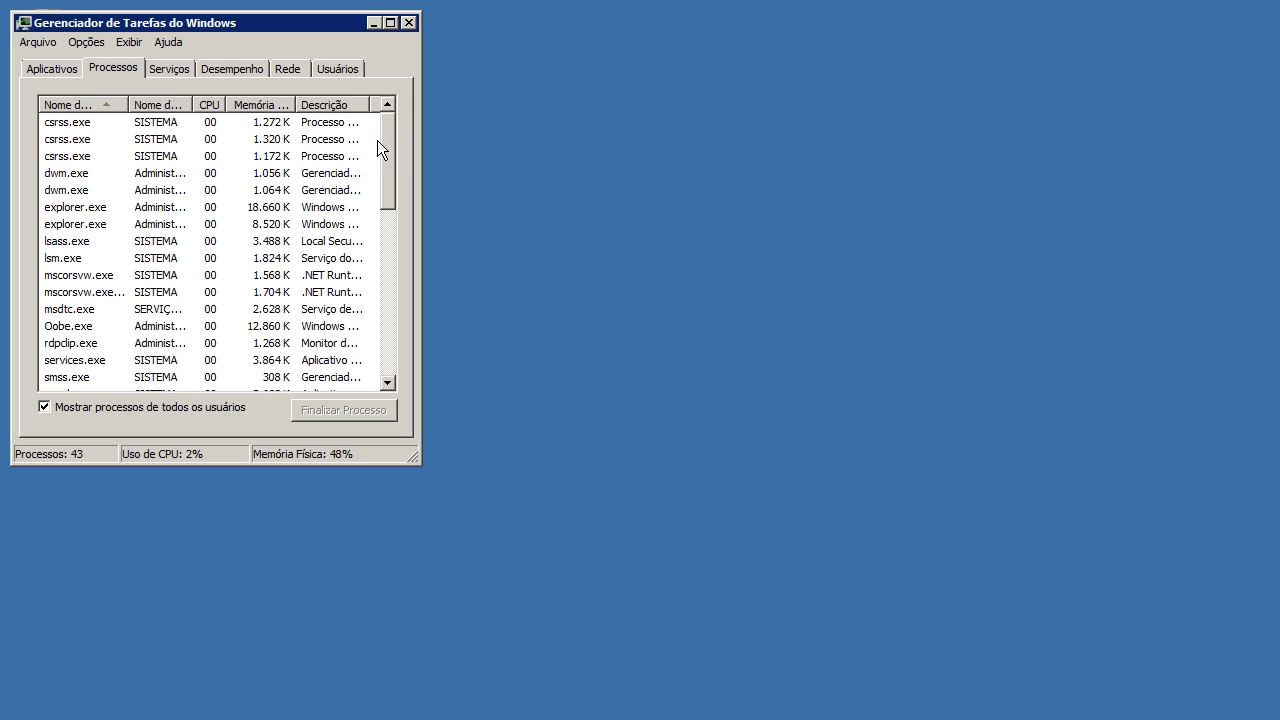
pyautogui.moveTo(385, 171)
pyautogui.mouseDown()
pyautogui.moveTo(385, 367)
pyautogui.moveTo(393, 150)
pyautogui.mouseUp()
pyautogui.click(245, 62)
pyautogui.click(155, 72)
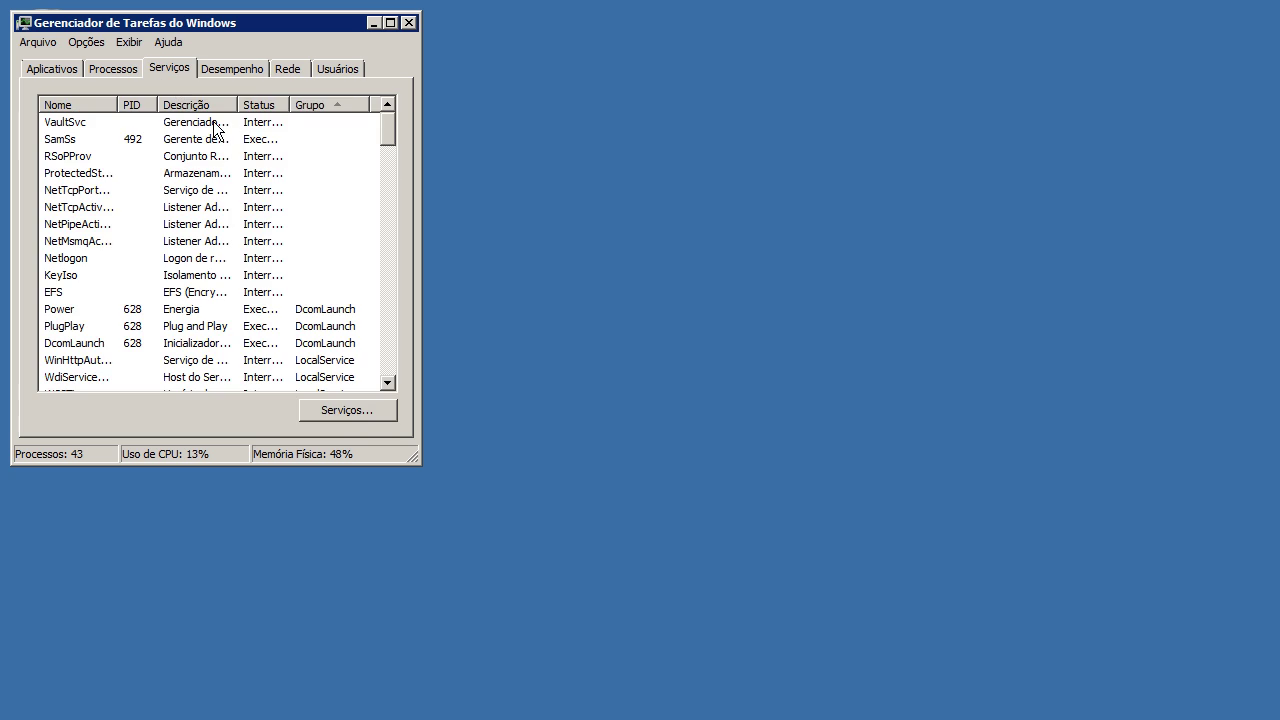
pyautogui.click(289, 70)
pyautogui.click(338, 69)
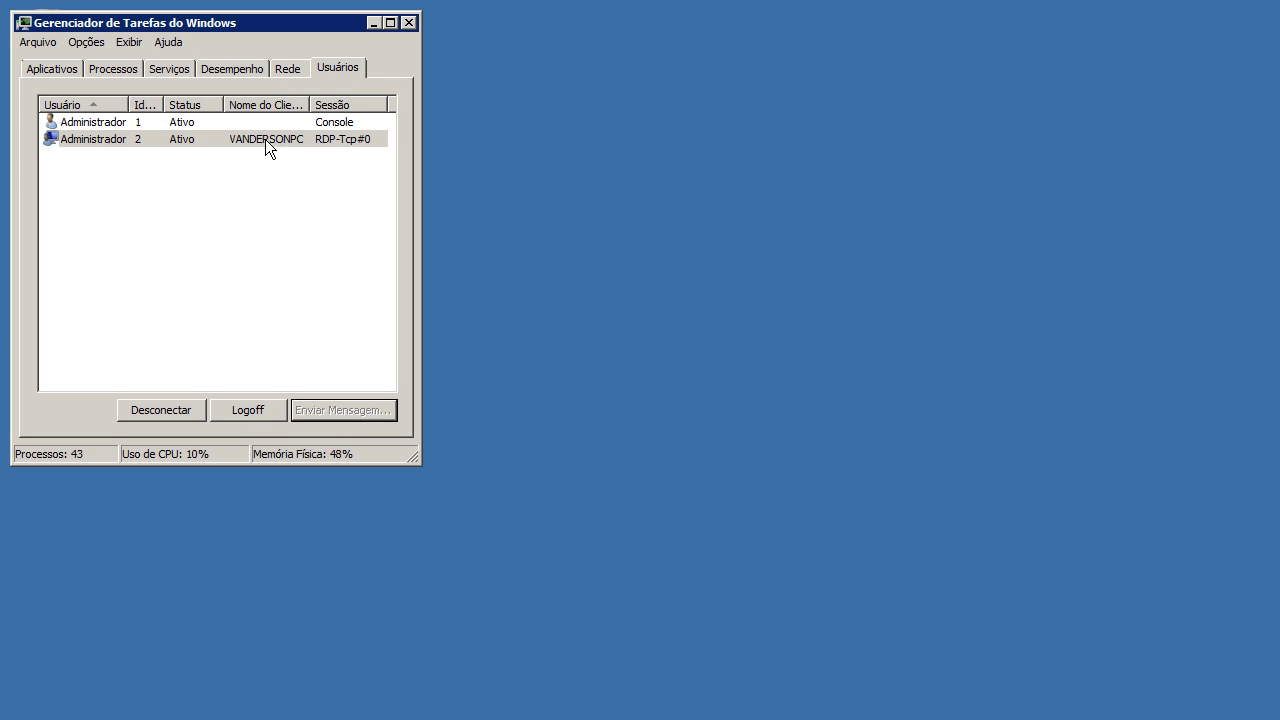
pyautogui.click(134, 124)
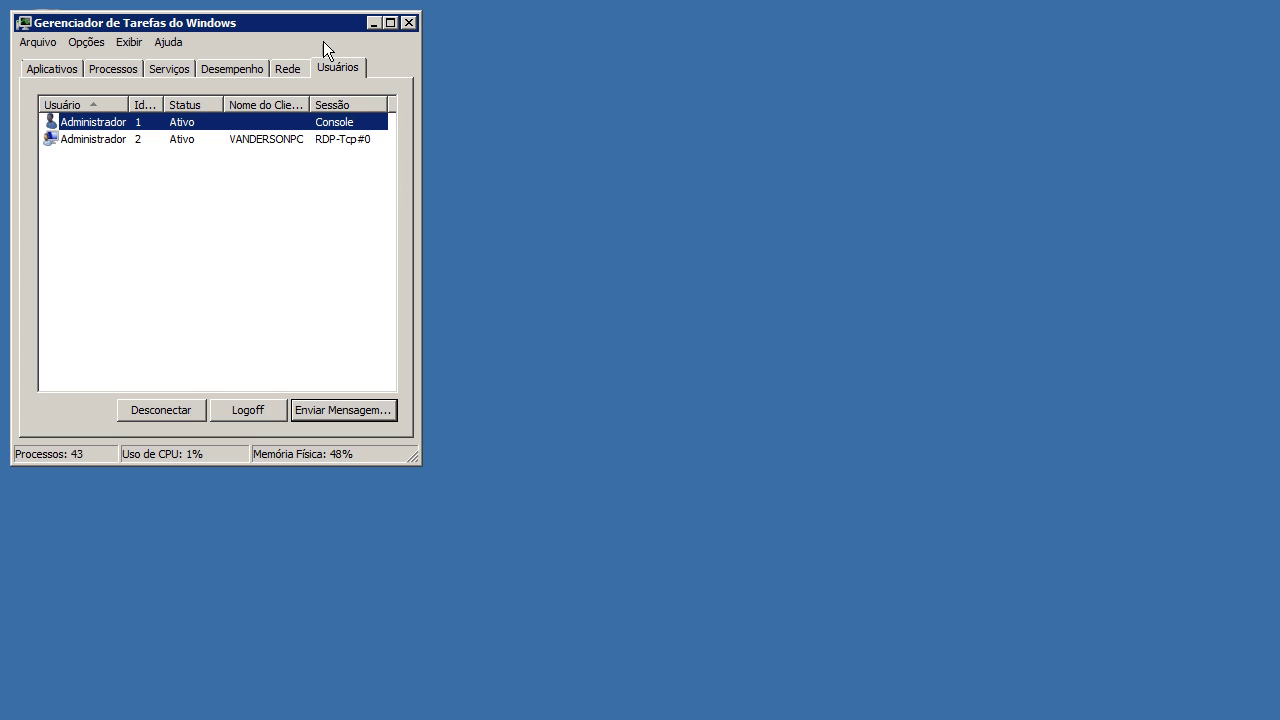
# Step: Select the RDP-Tcp#0 and Console sessions, then close Task Manager
pyautogui.click(280, 139)
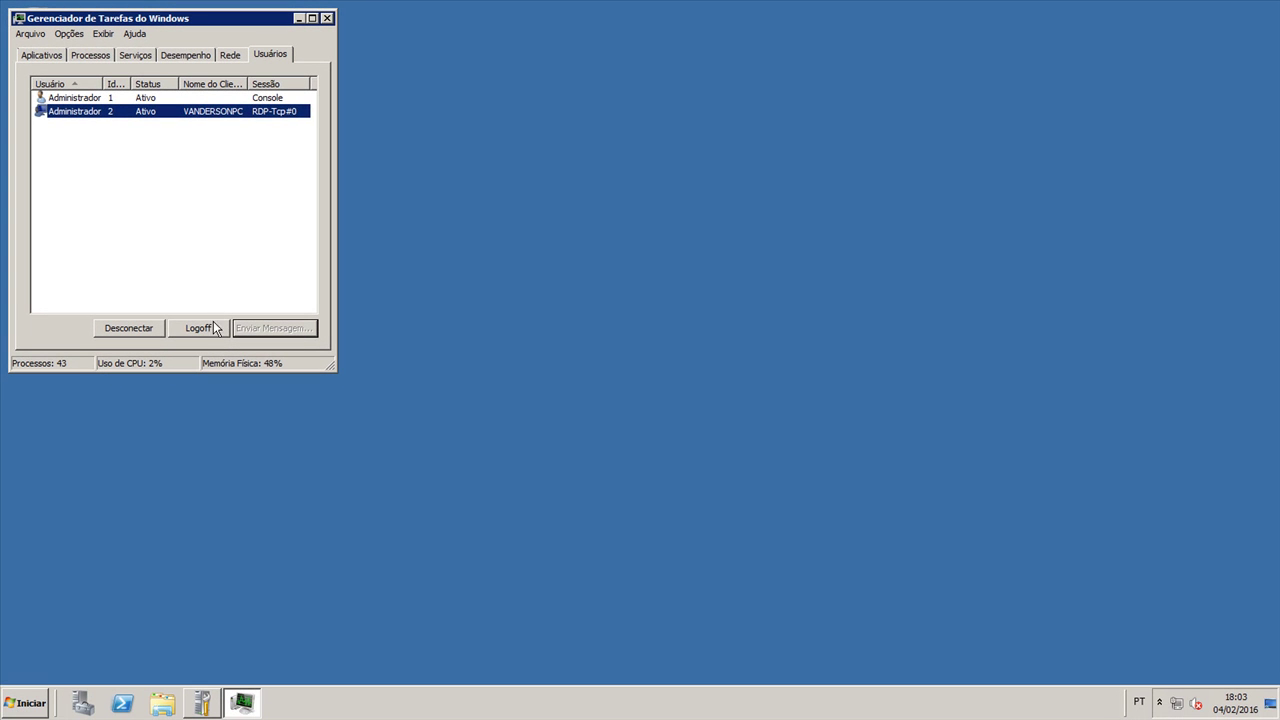
pyautogui.click(249, 98)
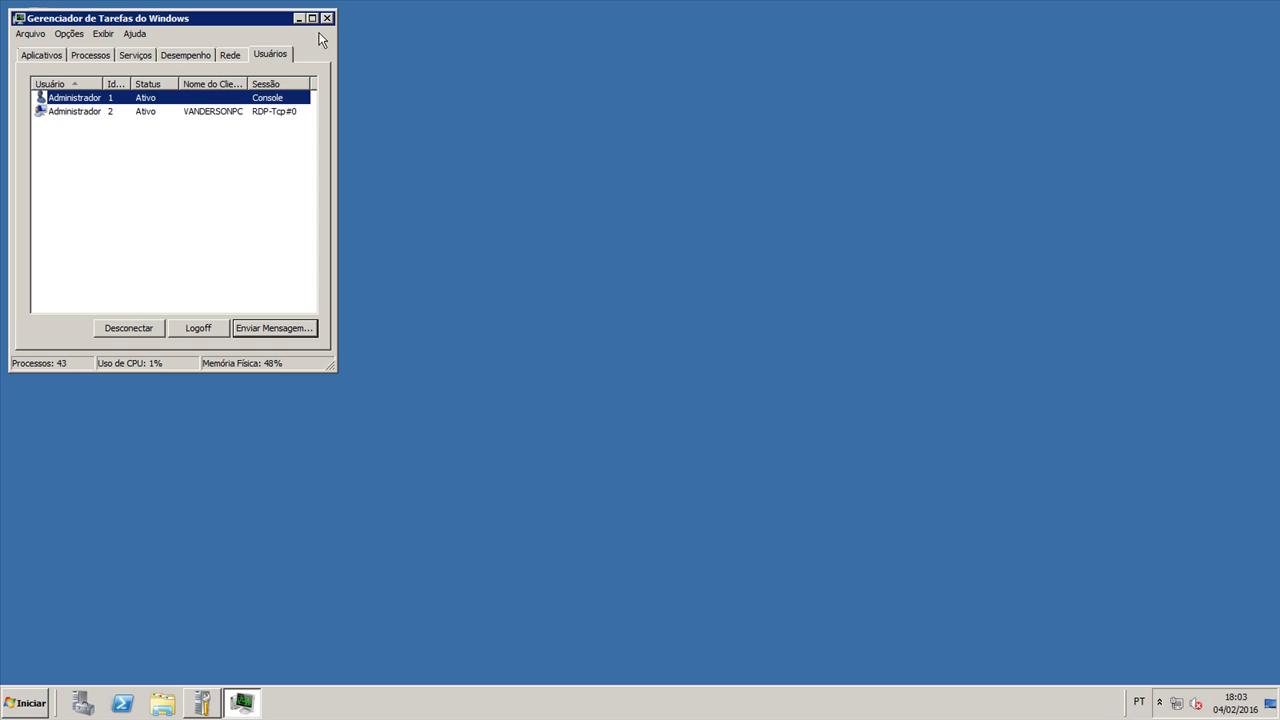
pyautogui.click(326, 18)
# Step: Bring Server Manager back up and open the Remote Desktop Services role page
pyautogui.click(201, 703)
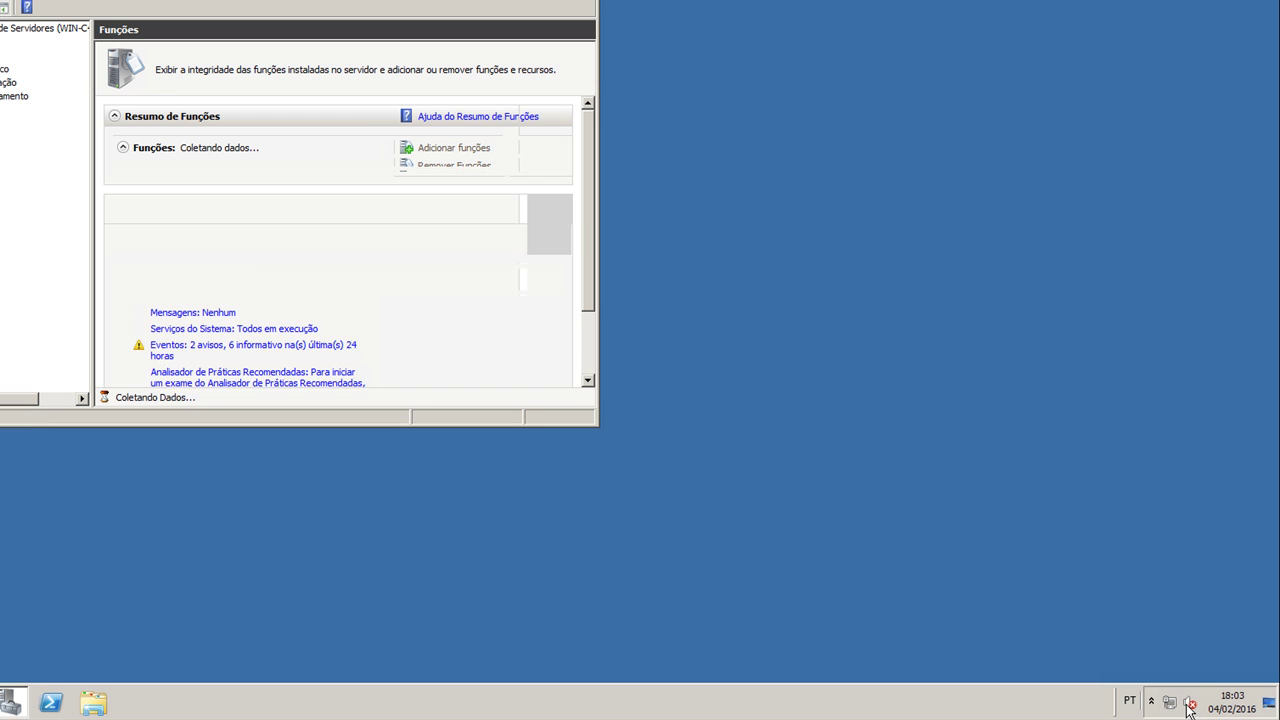
pyautogui.click(1151, 700)
pyautogui.click(983, 643)
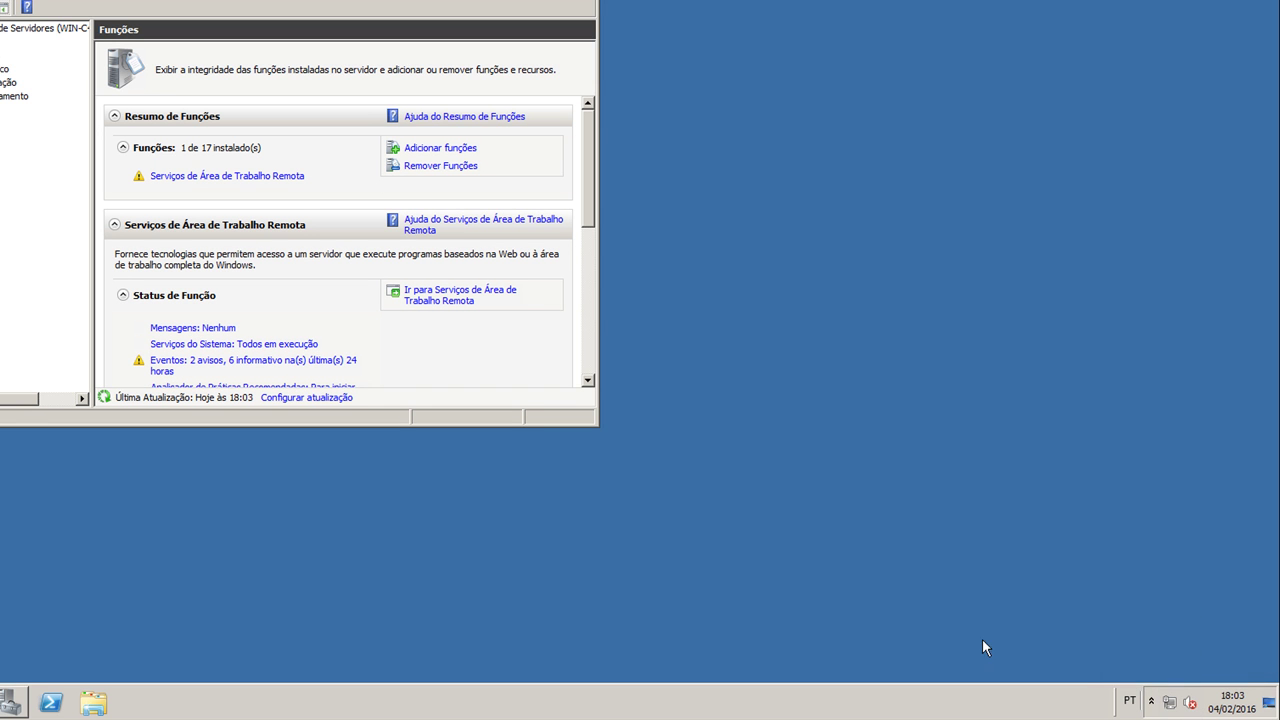
pyautogui.rightClick(1190, 704)
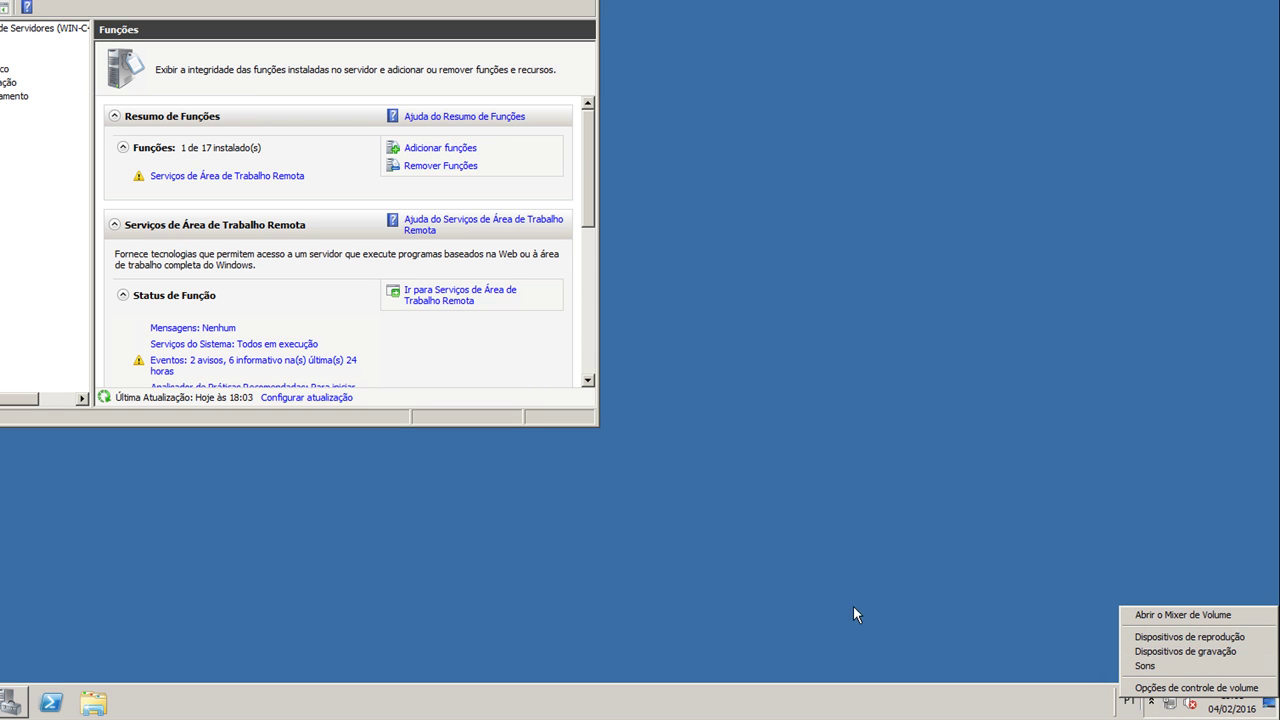
pyautogui.click(1032, 606)
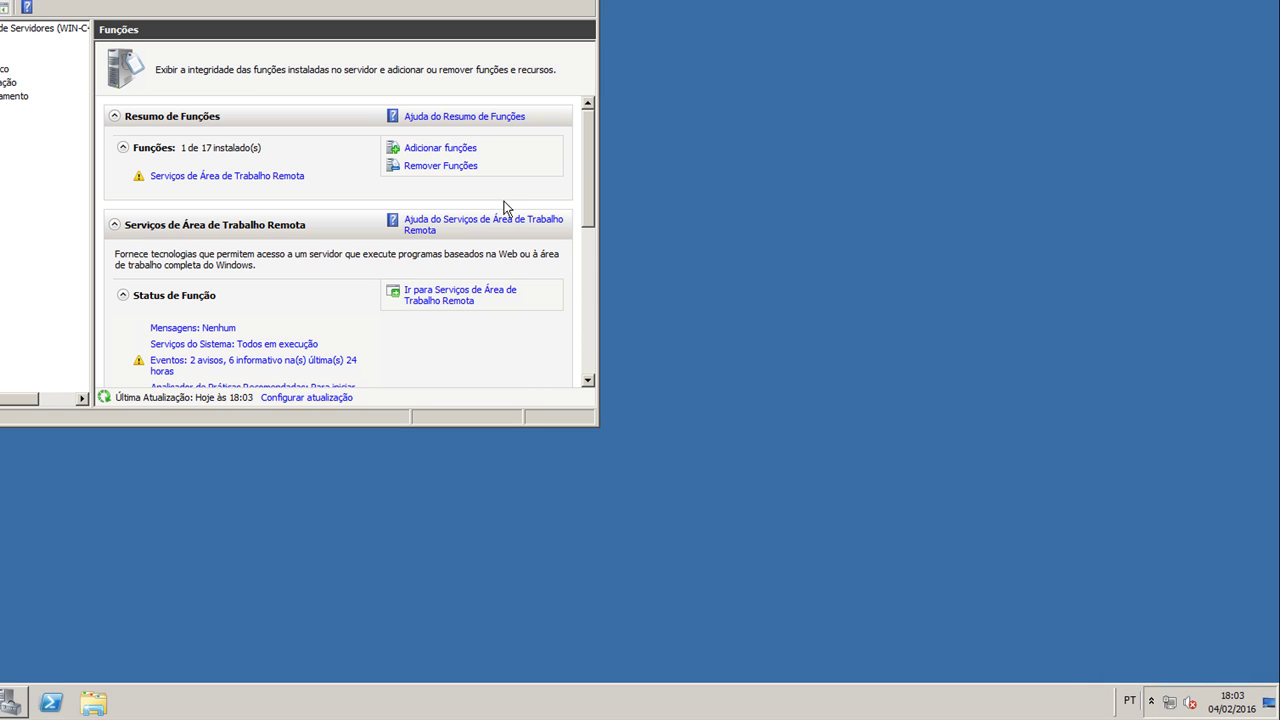
pyautogui.click(277, 177)
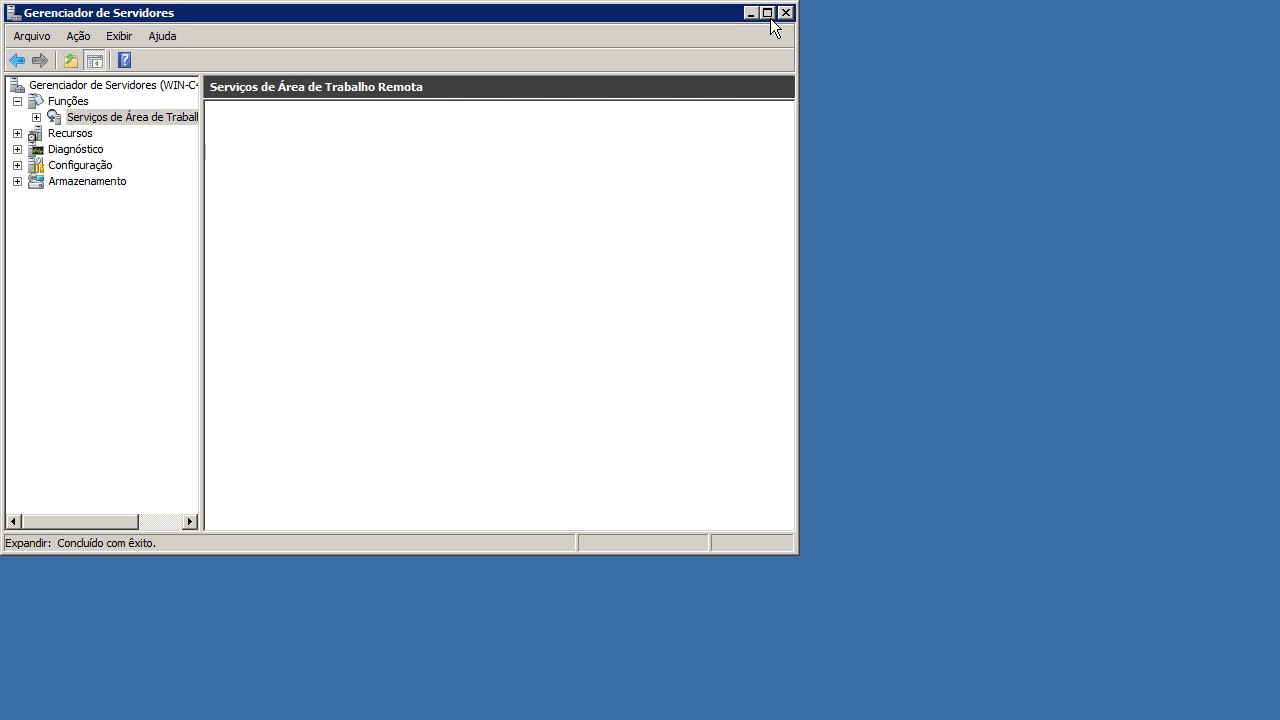
# Step: Maximize Server Manager to review the services and 17:32:40 warning, close it, and log off
pyautogui.click(767, 13)
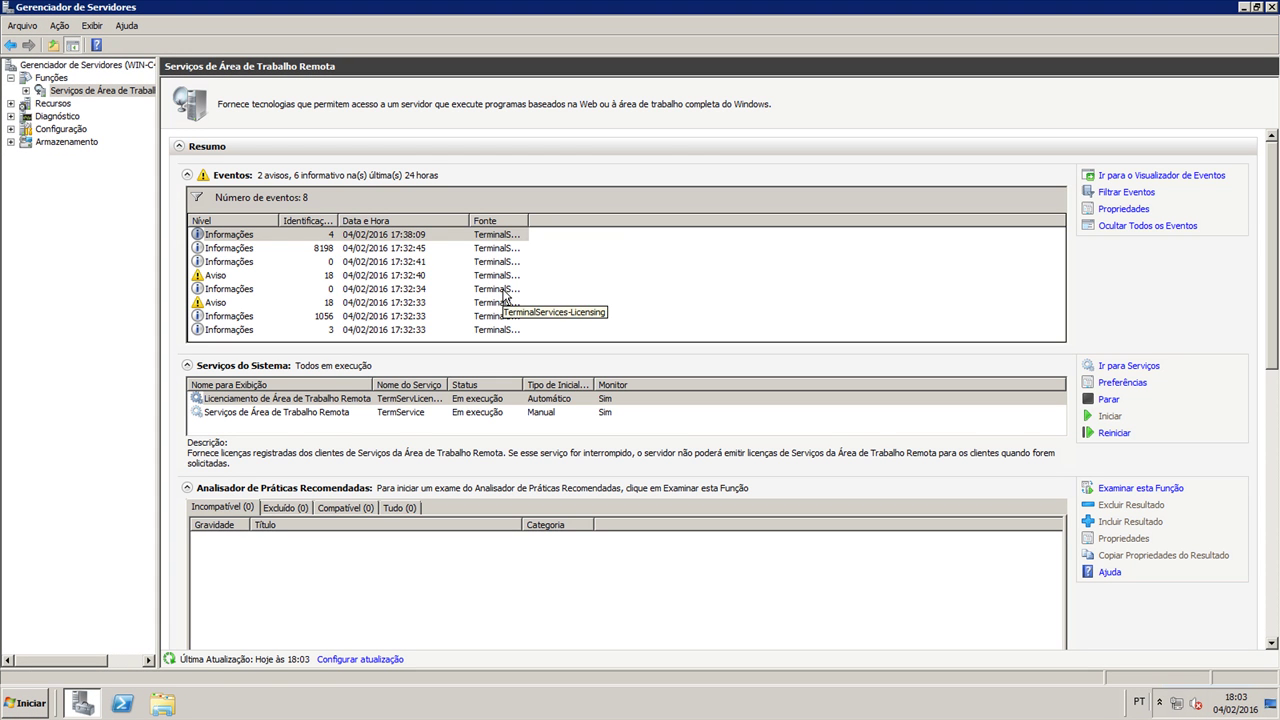
pyautogui.click(266, 276)
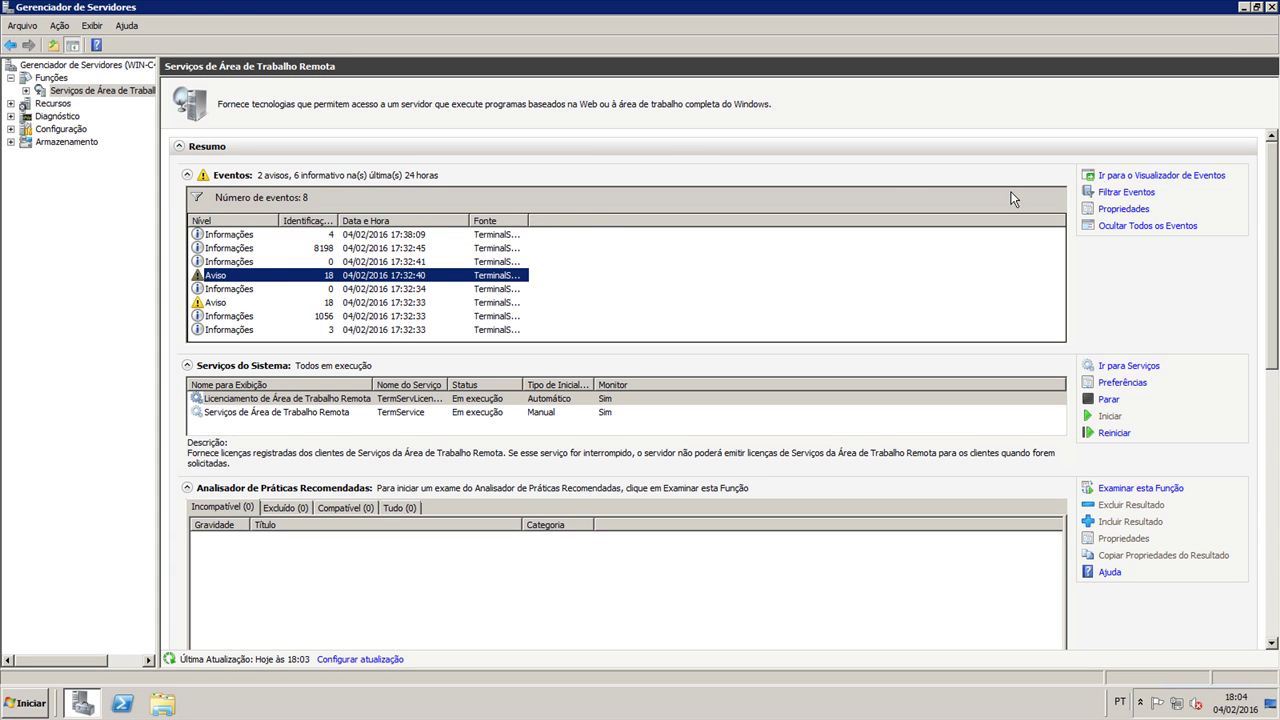
pyautogui.moveTo(1270, 10)
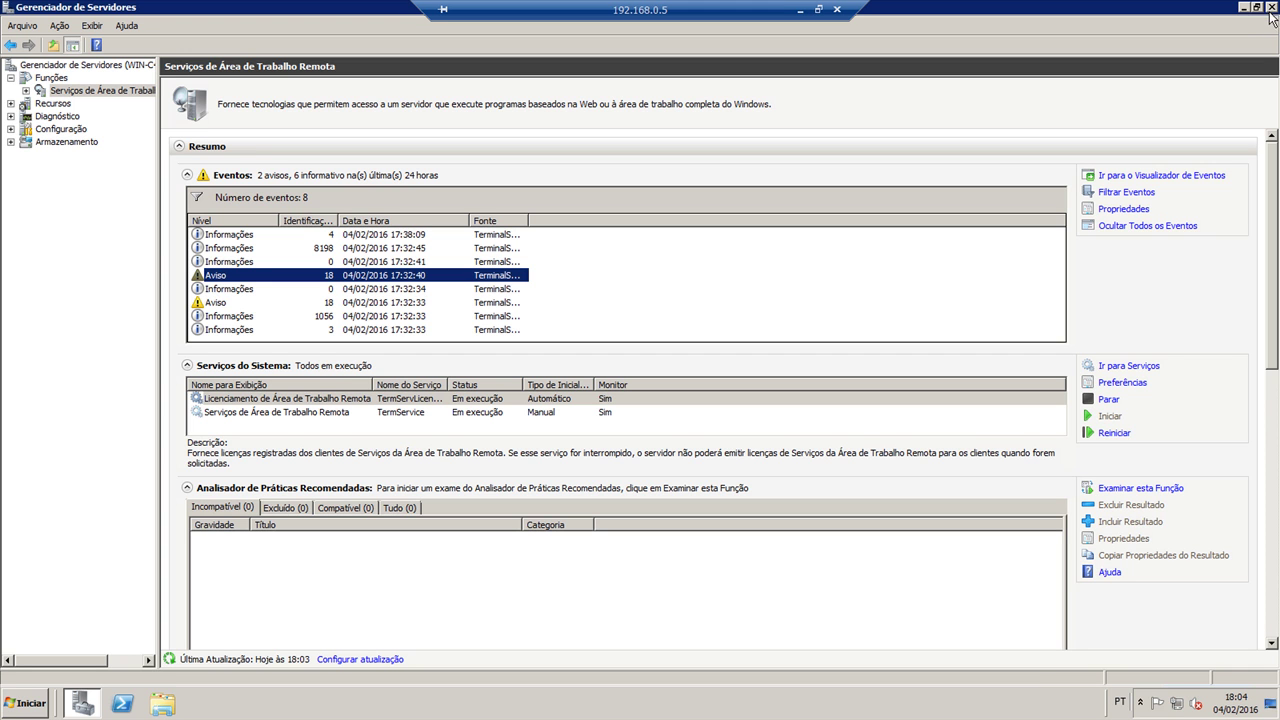
pyautogui.click(1272, 10)
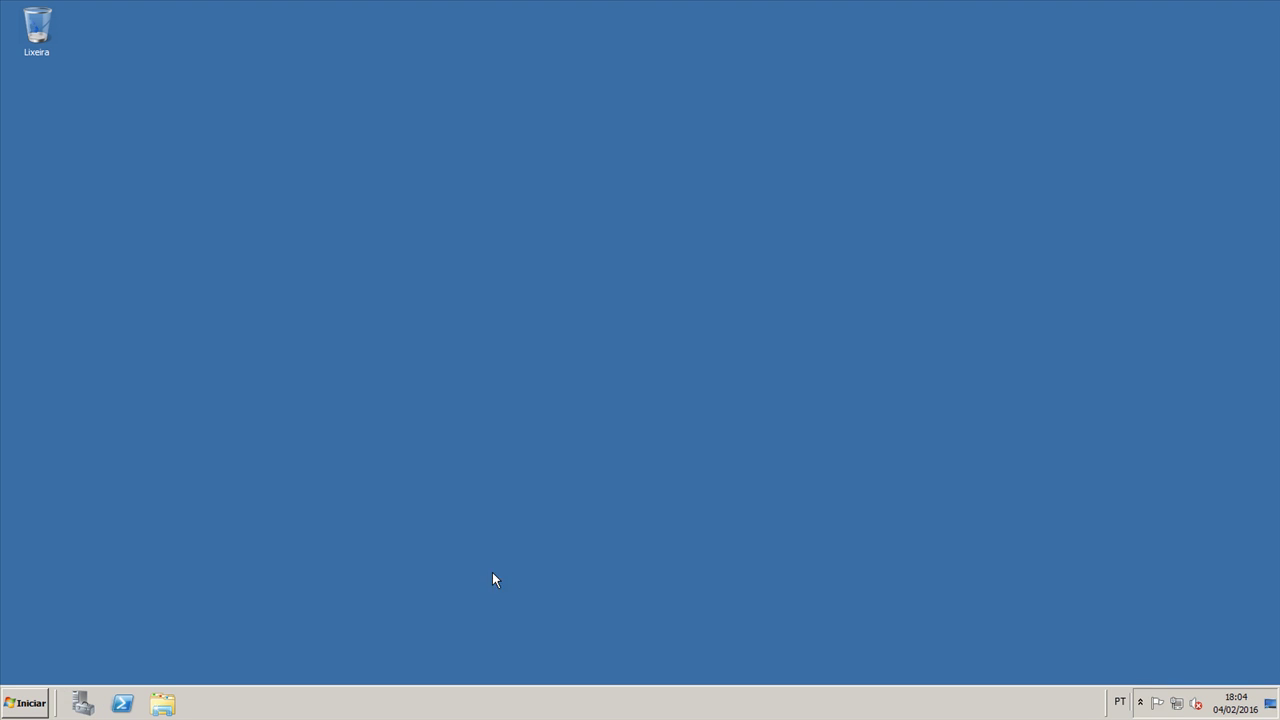
pyautogui.click(42, 704)
pyautogui.click(232, 668)
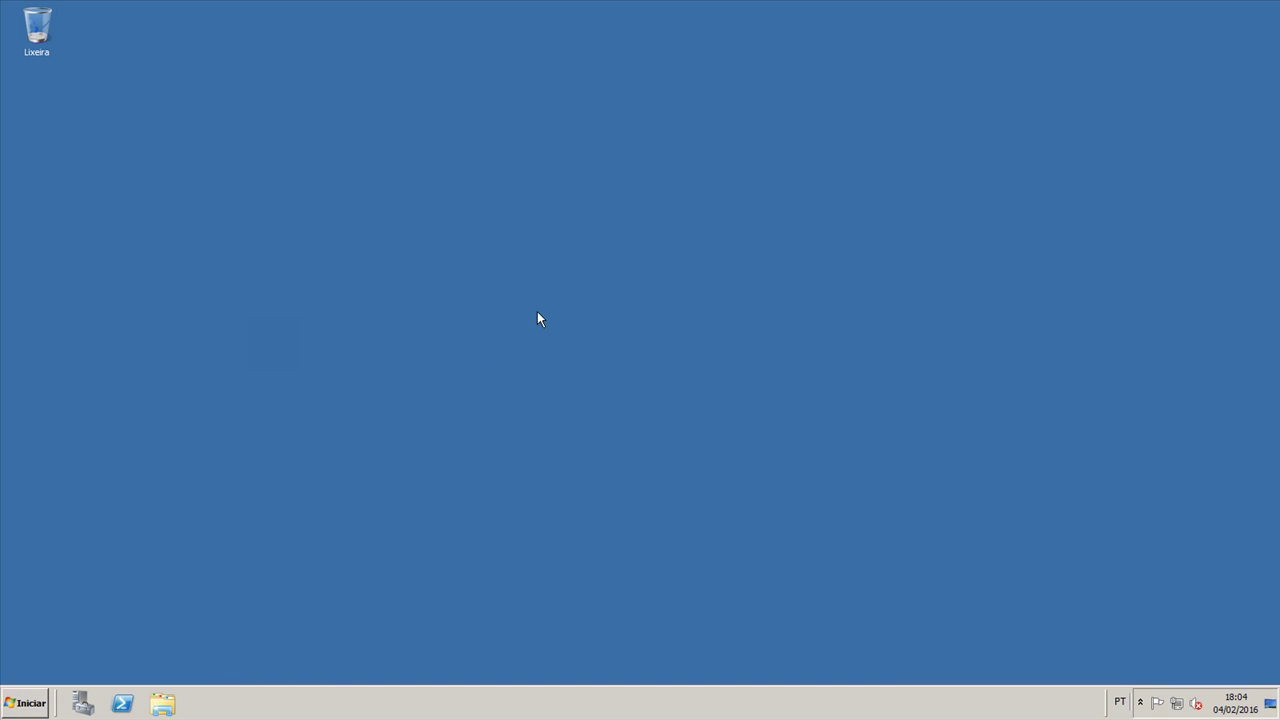